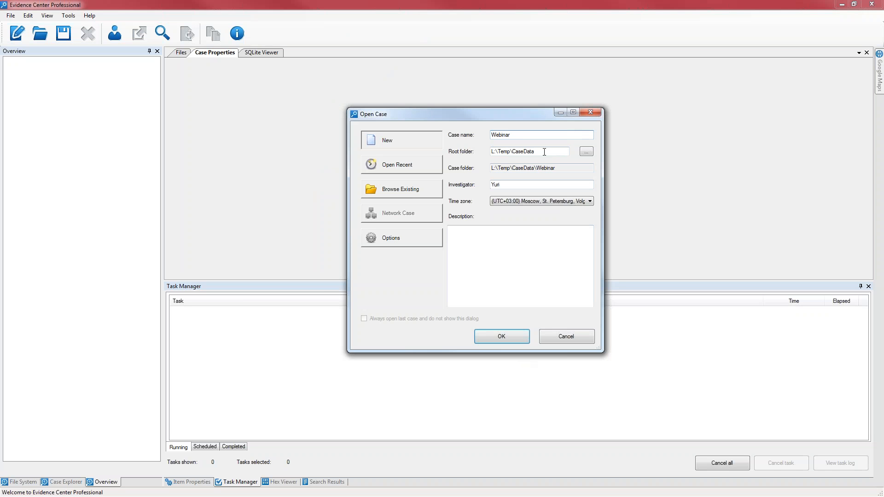
# Create a new case named Webinar with L:\Temp\CaseData as its root folder
pyautogui.click(512, 185)
pyautogui.click(496, 336)
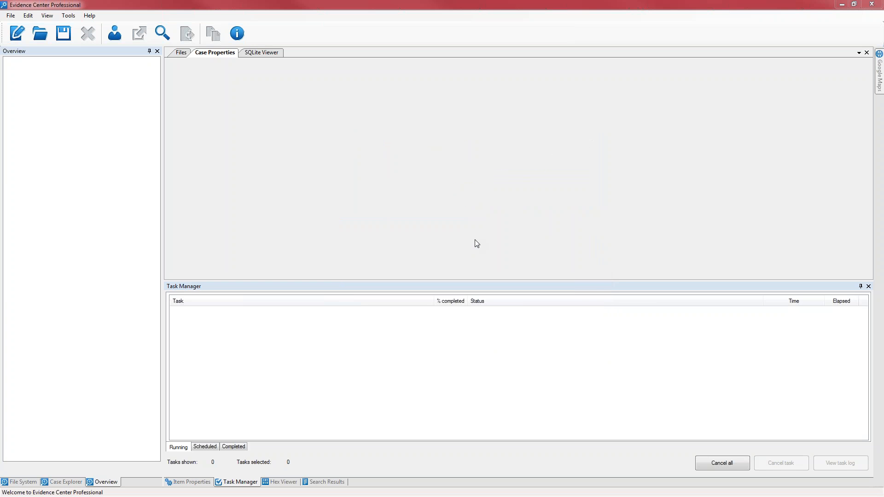
pyautogui.moveTo(423, 122); pyautogui.dragTo(471, 102)
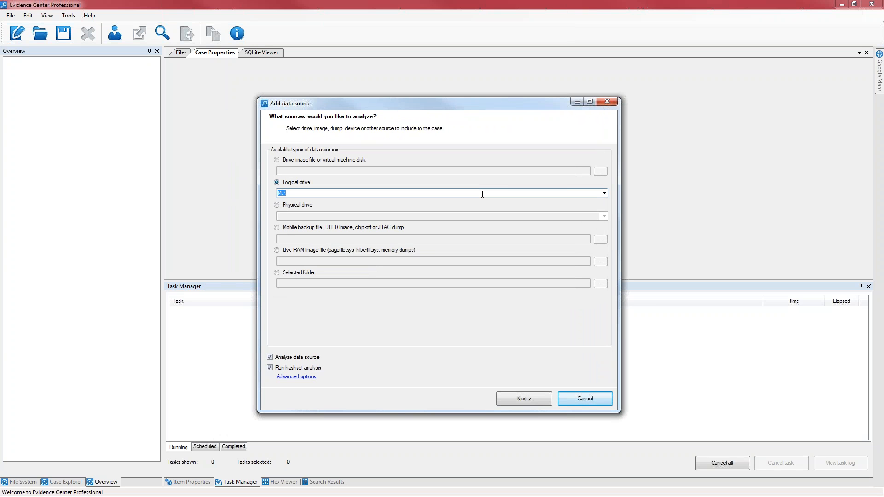
# Examine the disk image formats accepted for a drive image file or virtual machine disk, without choosing a file
pyautogui.click(335, 161)
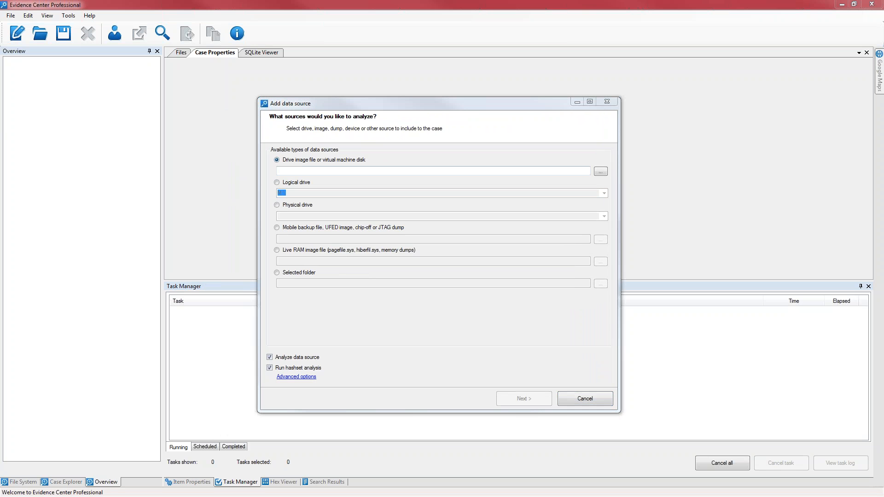
pyautogui.click(600, 171)
pyautogui.click(602, 303)
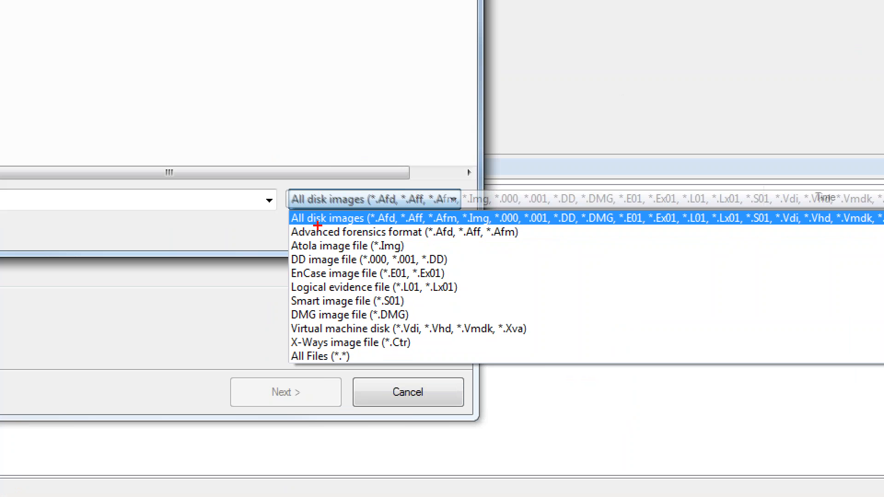
pyautogui.moveTo(490, 240); pyautogui.dragTo(546, 240)
pyautogui.moveTo(363, 247); pyautogui.dragTo(407, 246)
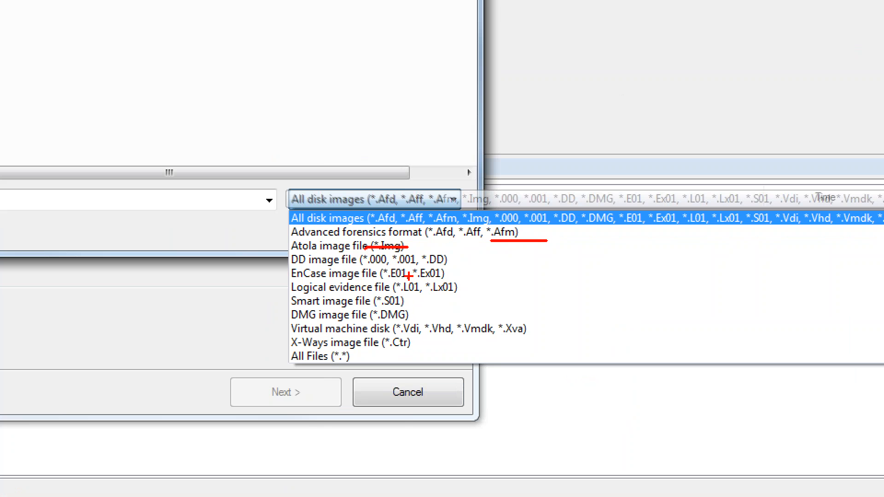
pyautogui.moveTo(408, 277)
pyautogui.mouseDown()
pyautogui.moveTo(433, 278)
pyautogui.moveTo(463, 297)
pyautogui.mouseUp()
pyautogui.moveTo(377, 323); pyautogui.dragTo(411, 322)
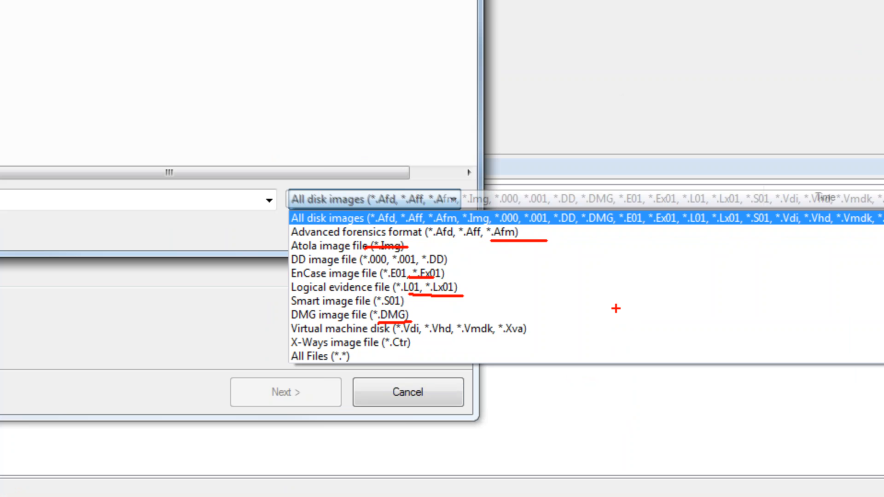
pyautogui.moveTo(397, 338); pyautogui.dragTo(532, 344)
pyautogui.click(375, 342)
pyautogui.moveTo(378, 356); pyautogui.dragTo(430, 360)
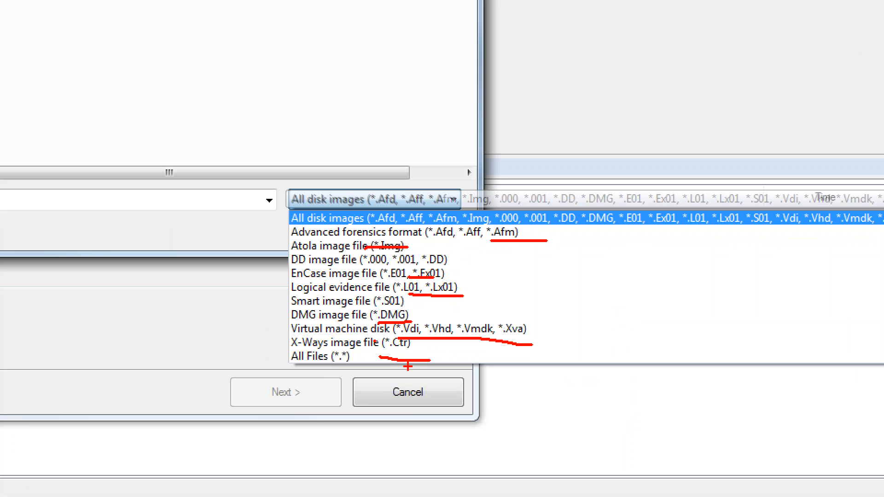
pyautogui.press('Escape')
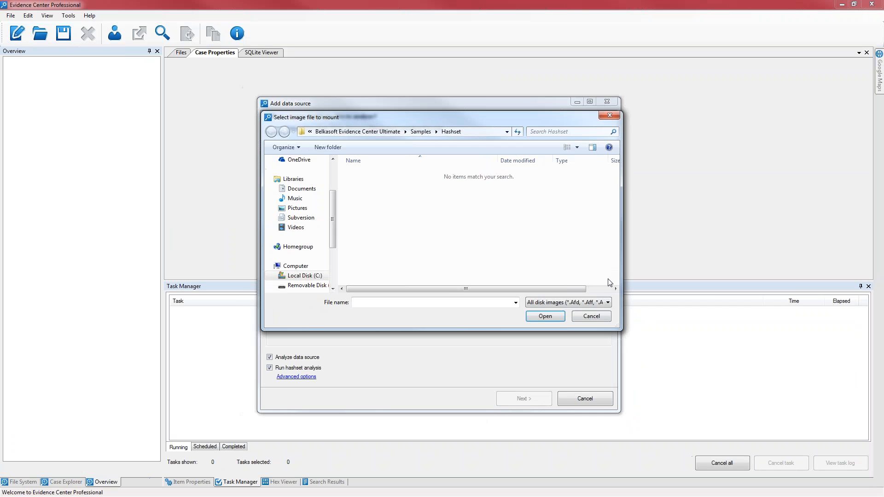
pyautogui.click(602, 316)
# Look through the logical and physical drive source types and examine the formats accepted for mobile backups, UFED images and JTAG dumps
pyautogui.click(301, 183)
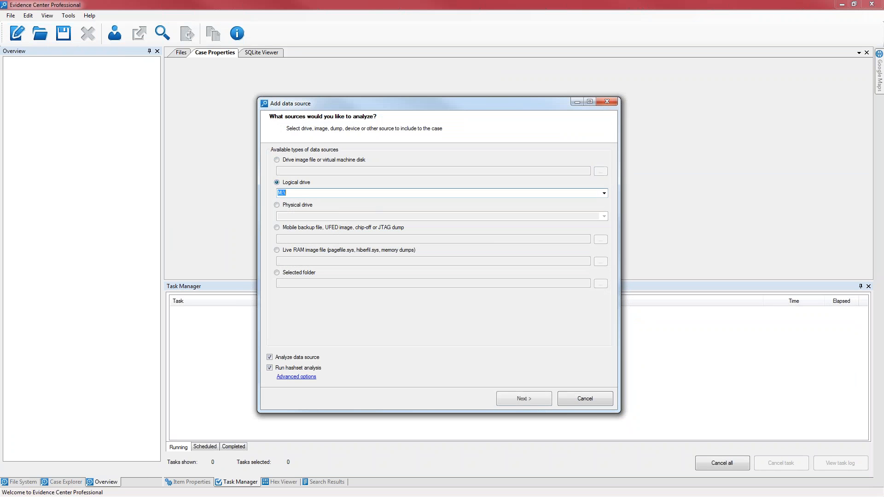
pyautogui.click(289, 206)
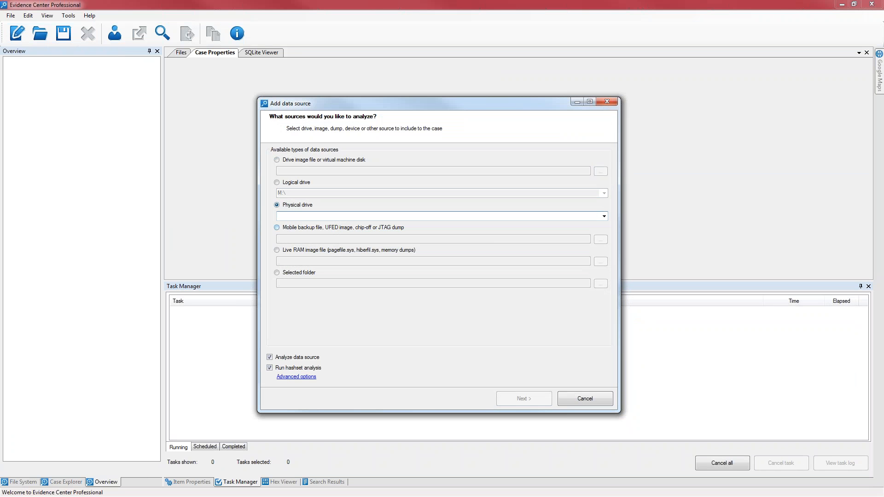
pyautogui.click(306, 231)
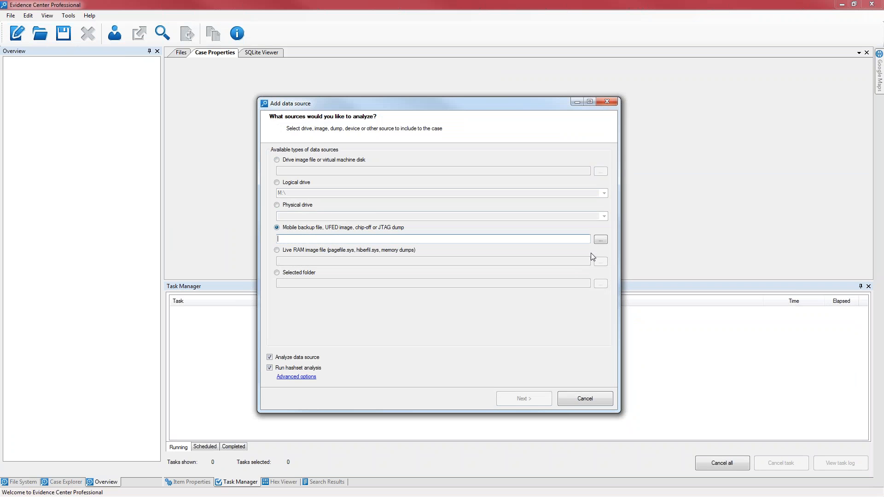
pyautogui.click(600, 240)
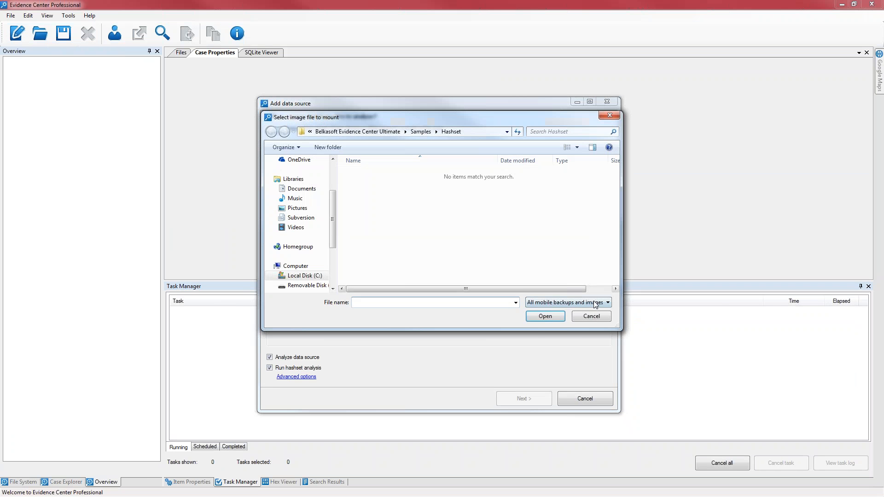
pyautogui.click(594, 302)
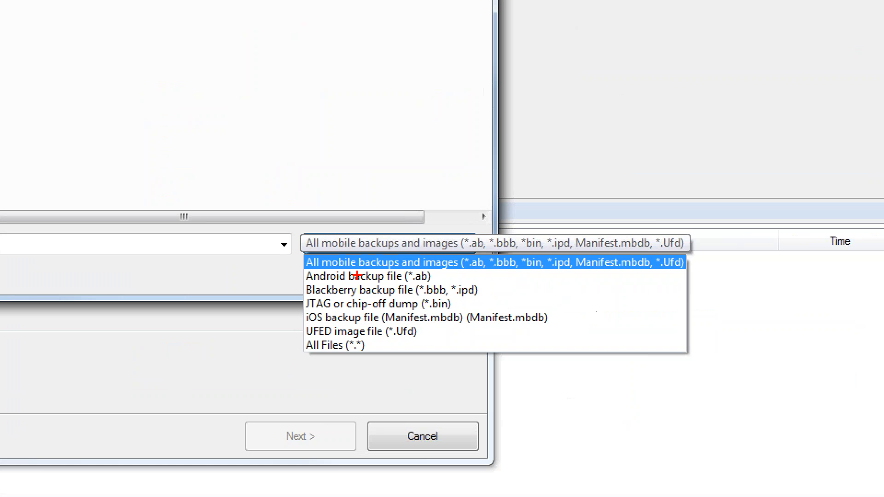
pyautogui.moveTo(404, 286); pyautogui.dragTo(475, 299)
pyautogui.moveTo(415, 311); pyautogui.dragTo(455, 310)
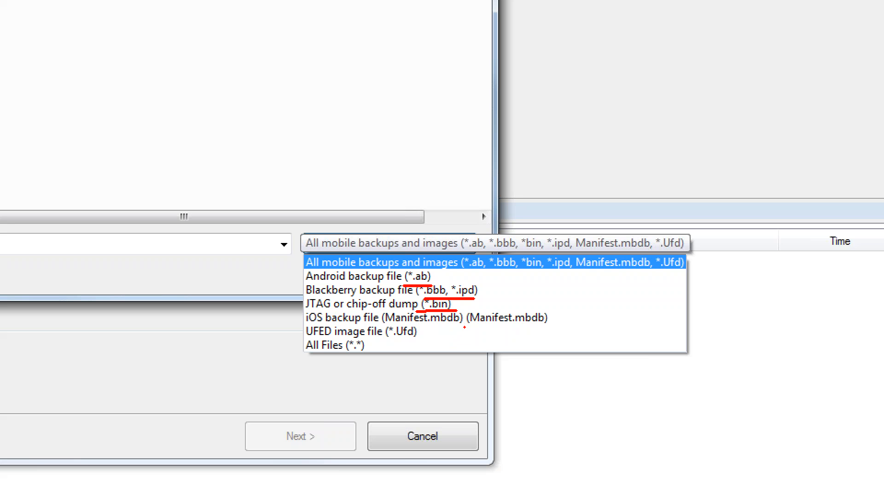
pyautogui.moveTo(464, 328); pyautogui.dragTo(557, 330)
pyautogui.moveTo(366, 345); pyautogui.dragTo(432, 345)
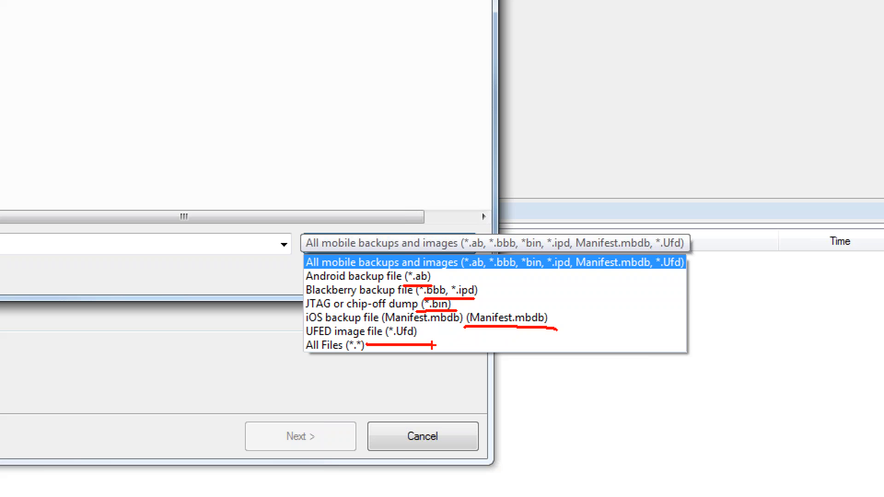
pyautogui.press('Escape')
pyautogui.click(599, 315)
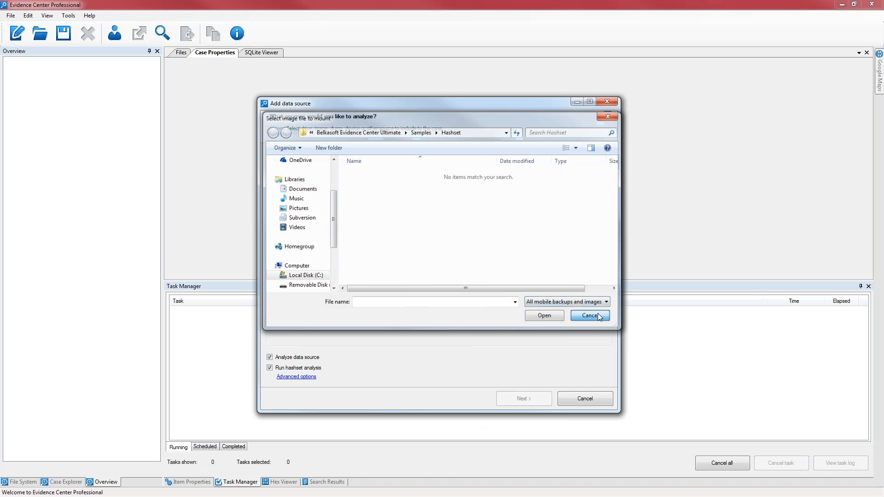
# Select the live RAM image file source type and examine the kinds of memory files it accepts
pyautogui.click(348, 253)
pyautogui.hotkey('ctrl', '1')
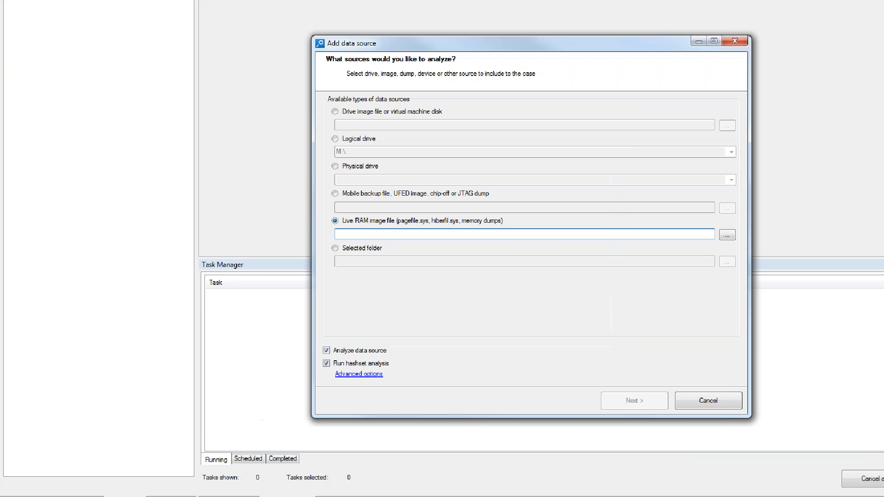
pyautogui.moveTo(268, 233); pyautogui.dragTo(423, 239)
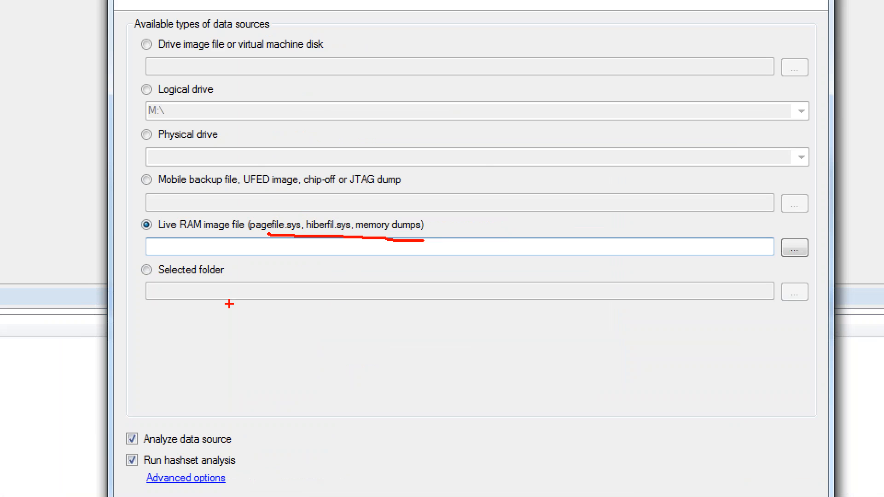
pyautogui.press('Escape')
# Choose a selected folder as the data source and set its path to C:\Program Files (x86)\Belkasoft Evidence Center Ultimate\Samples
pyautogui.click(303, 273)
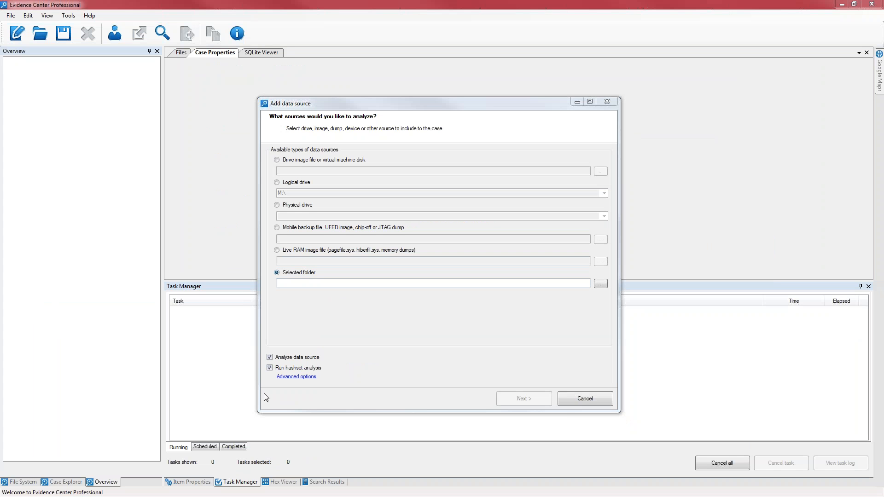
pyautogui.click(342, 283)
pyautogui.click(341, 284)
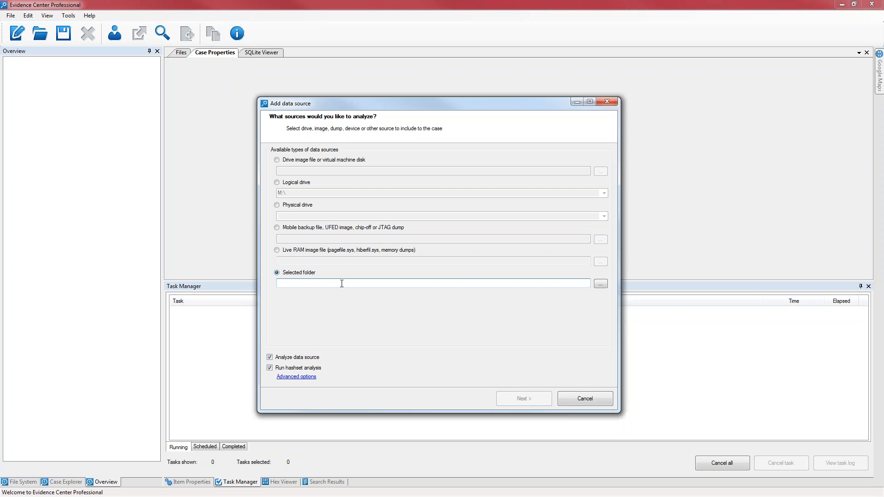
pyautogui.write('C:\\Program Files (x86)\\Belkasoft Evidence Center Ultimate\\Samples')
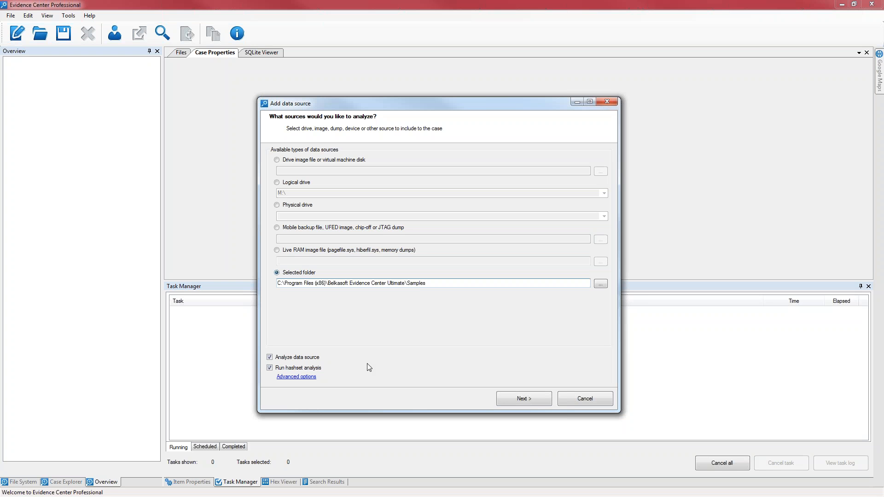
pyautogui.moveTo(410, 284); pyautogui.dragTo(446, 284)
pyautogui.click(446, 283)
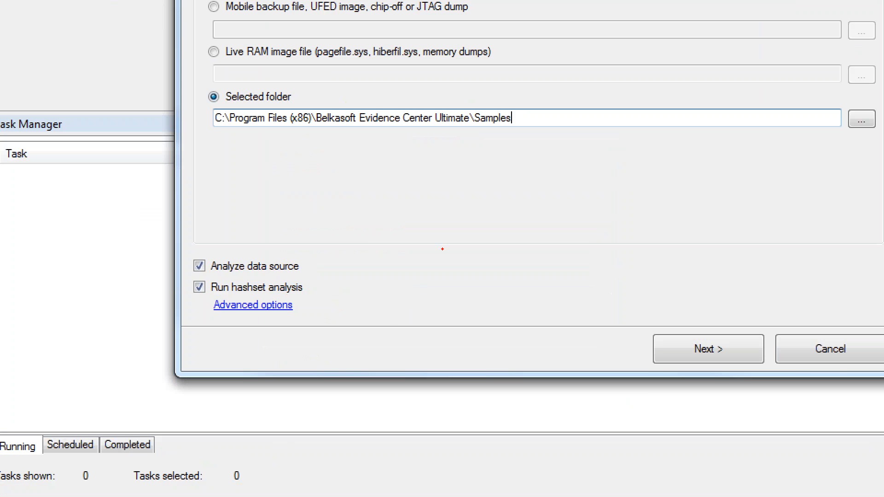
pyautogui.moveTo(231, 275)
pyautogui.mouseDown()
pyautogui.moveTo(149, 297)
pyautogui.moveTo(409, 296)
pyautogui.moveTo(322, 263)
pyautogui.moveTo(230, 276)
pyautogui.mouseUp()
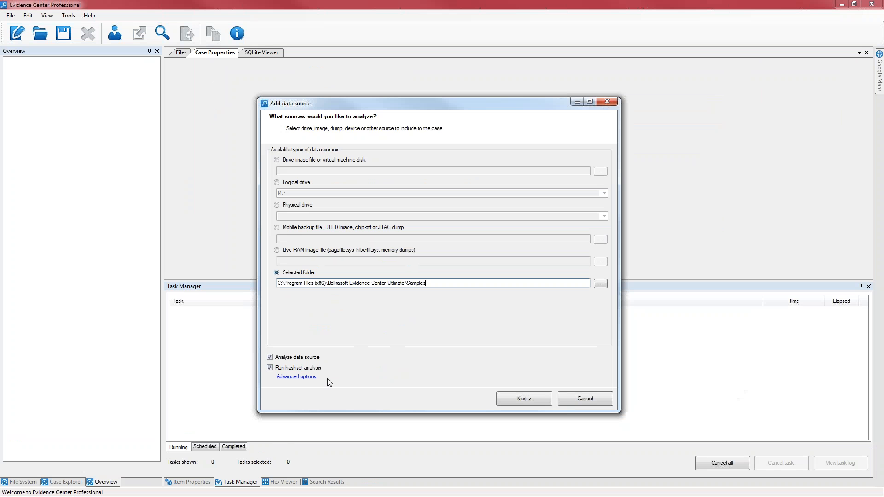
# Examine the hashset analysis options and the form for adding a hashset database, without making changes
pyautogui.click(313, 376)
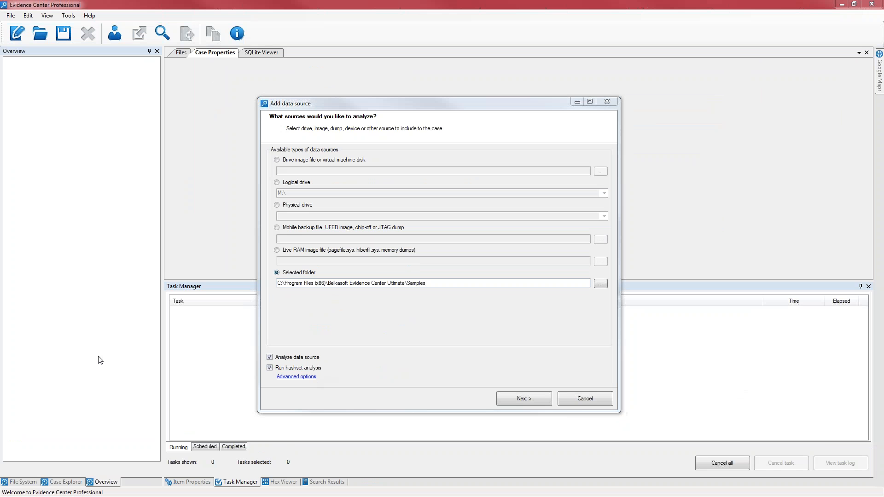
pyautogui.moveTo(324, 176); pyautogui.dragTo(469, 171)
pyautogui.click(418, 311)
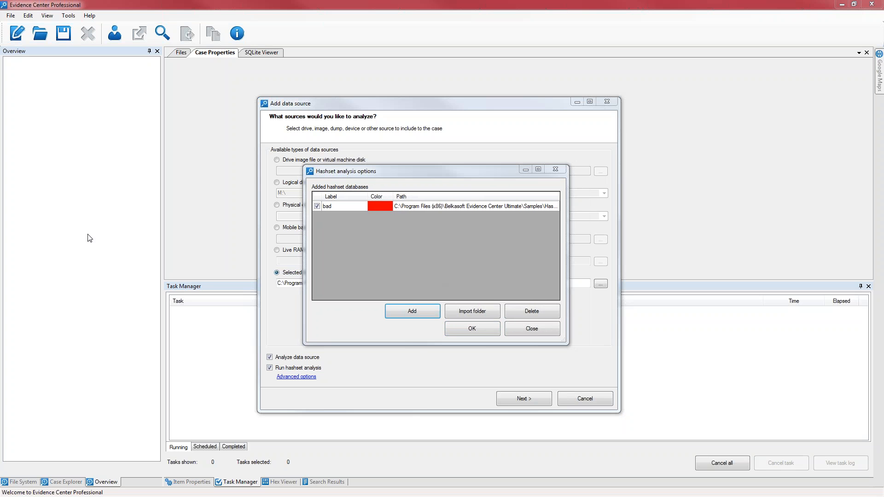
pyautogui.moveTo(402, 209)
pyautogui.mouseDown()
pyautogui.moveTo(429, 204)
pyautogui.moveTo(373, 171)
pyautogui.moveTo(350, 194)
pyautogui.mouseUp()
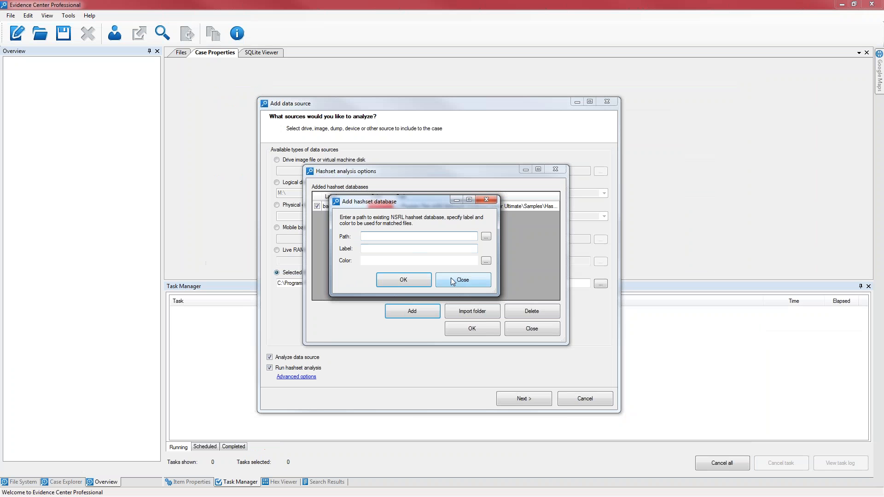
pyautogui.click(519, 311)
pyautogui.click(529, 327)
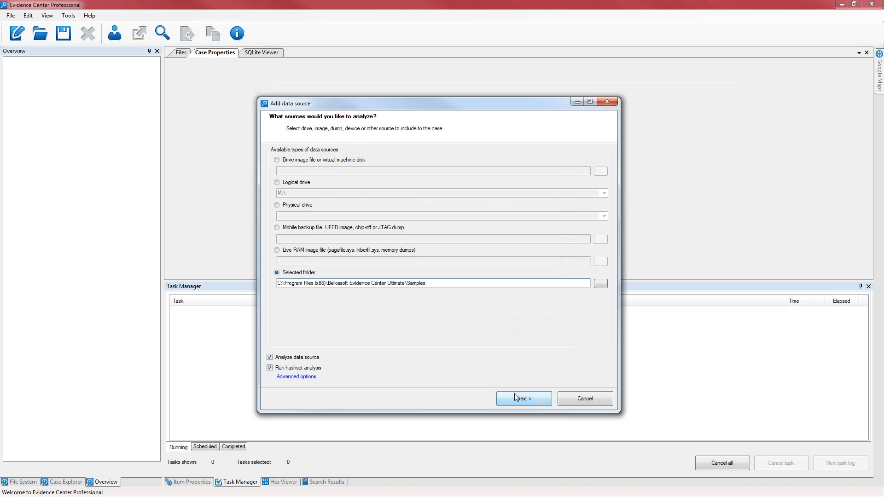
# Proceed to the data type selection and examine the supported categories, such as browsers, chats, documents, encrypted files, mails and pictures
pyautogui.click(515, 393)
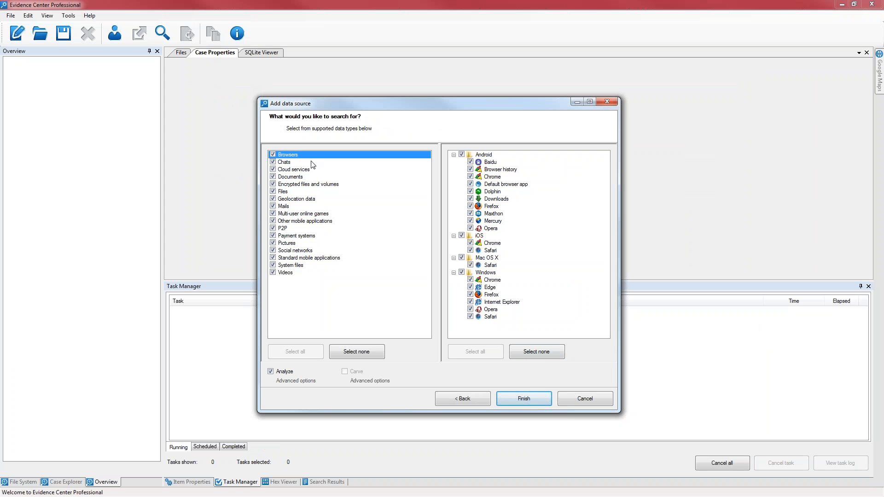
pyautogui.hotkey('ctrl', '1')
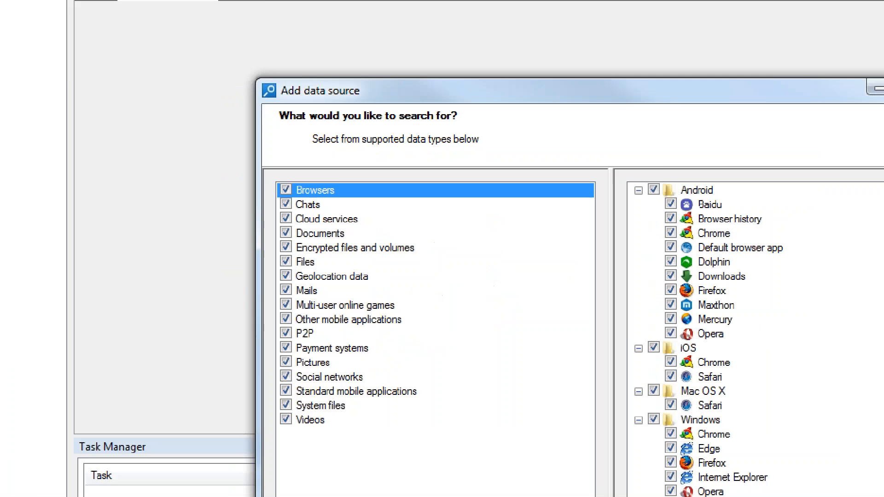
pyautogui.click(356, 151)
pyautogui.moveTo(273, 120)
pyautogui.mouseDown()
pyautogui.moveTo(315, 114)
pyautogui.moveTo(301, 137)
pyautogui.moveTo(323, 136)
pyautogui.mouseUp()
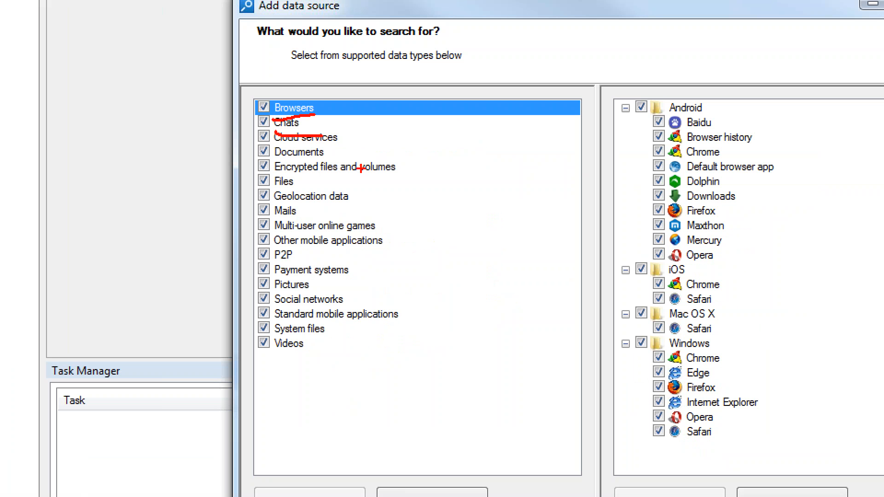
pyautogui.moveTo(282, 163); pyautogui.dragTo(364, 175)
pyautogui.moveTo(342, 207); pyautogui.dragTo(366, 207)
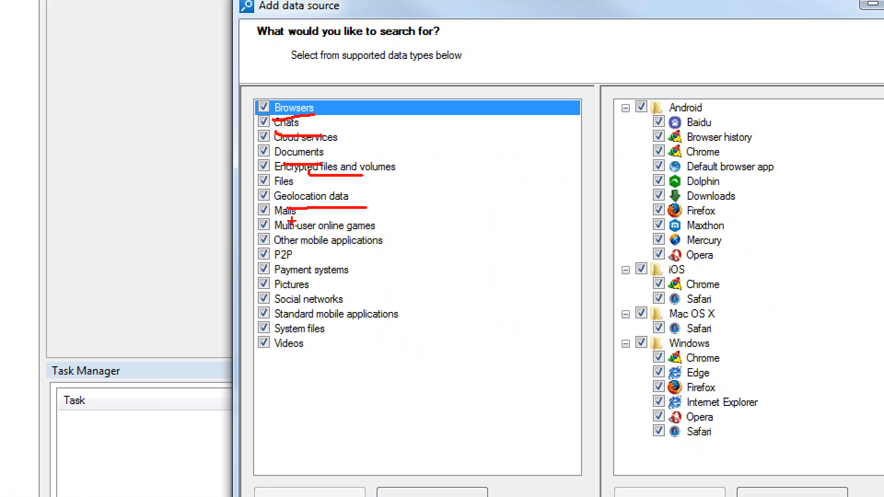
pyautogui.moveTo(283, 222); pyautogui.dragTo(300, 221)
pyautogui.moveTo(287, 281); pyautogui.dragTo(346, 272)
pyautogui.moveTo(289, 317); pyautogui.dragTo(431, 321)
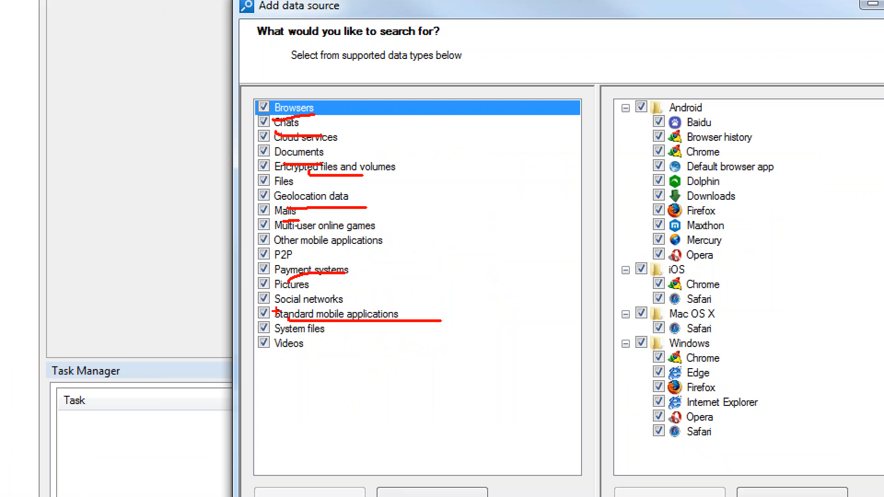
pyautogui.press('Escape')
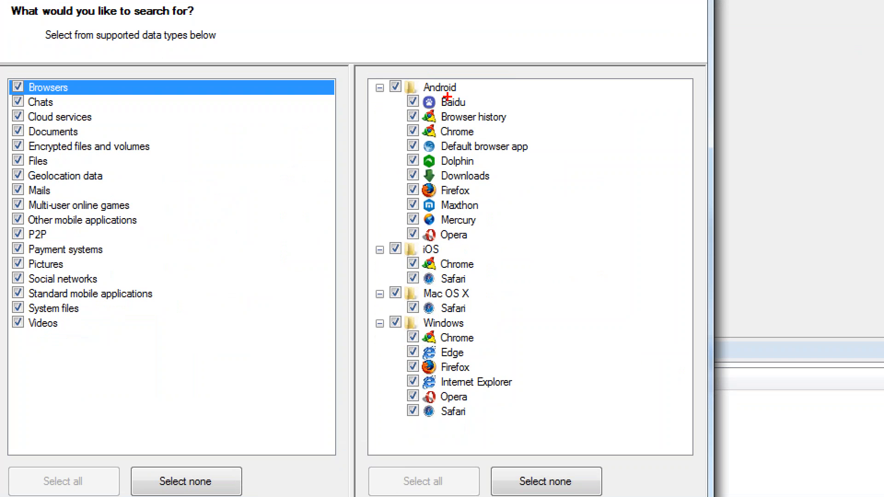
# Examine the individual browsers that can be searched on Android, iOS, Mac OS X and Windows
pyautogui.moveTo(448, 97)
pyautogui.mouseDown()
pyautogui.moveTo(543, 226)
pyautogui.moveTo(381, 265)
pyautogui.moveTo(445, 81)
pyautogui.mouseUp()
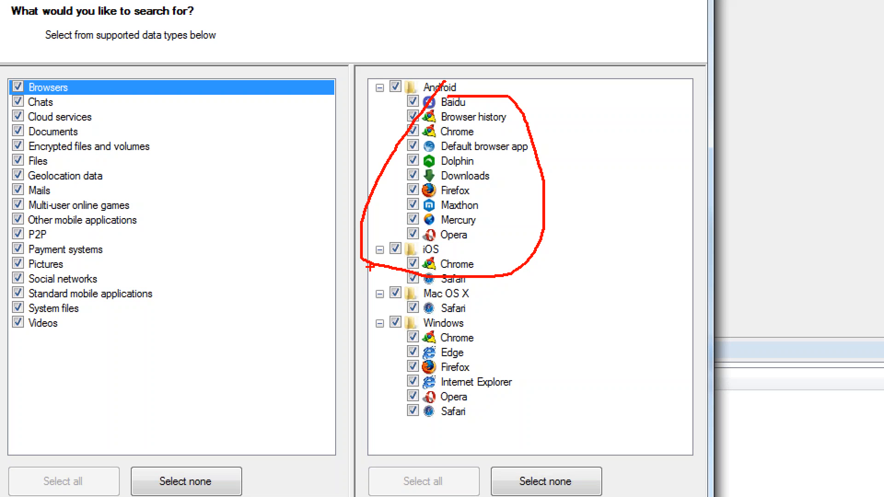
pyautogui.moveTo(390, 94)
pyautogui.mouseDown()
pyautogui.moveTo(508, 90)
pyautogui.moveTo(385, 100)
pyautogui.mouseUp()
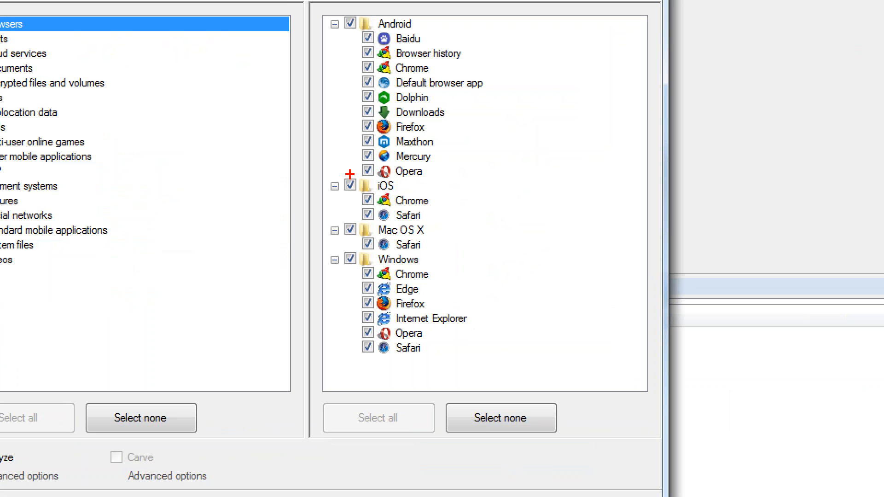
pyautogui.moveTo(346, 180); pyautogui.dragTo(369, 183)
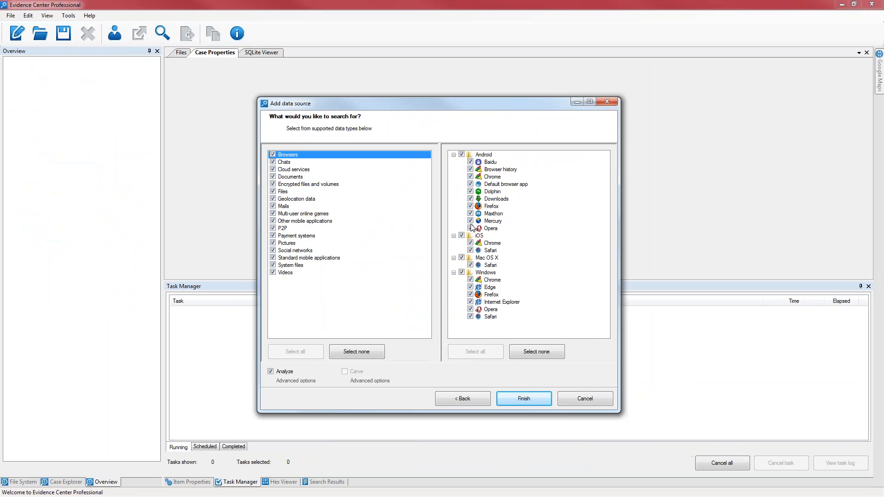
# Exclude the iOS, Mac OS X and Windows browsers from the search, leaving only the Android ones
pyautogui.click(461, 236)
pyautogui.click(462, 258)
pyautogui.click(462, 272)
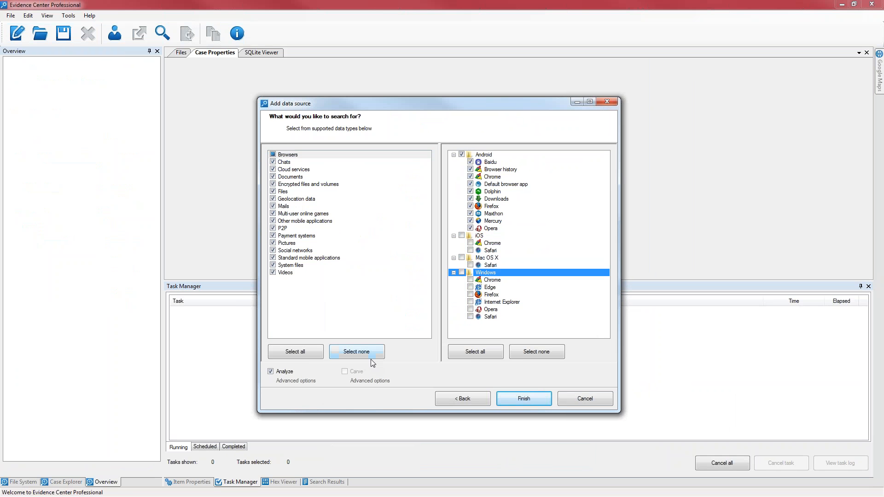
# Look through the whole list of supported chat applications
pyautogui.click(284, 162)
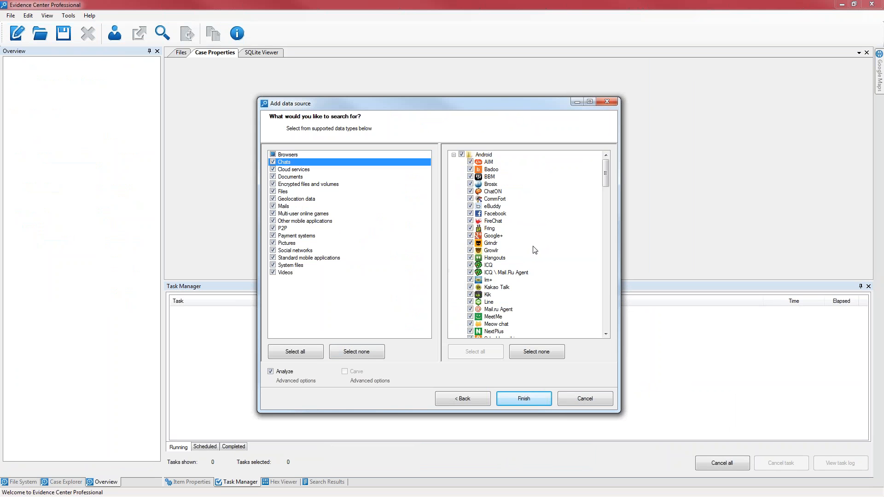
pyautogui.moveTo(604, 171); pyautogui.dragTo(607, 317)
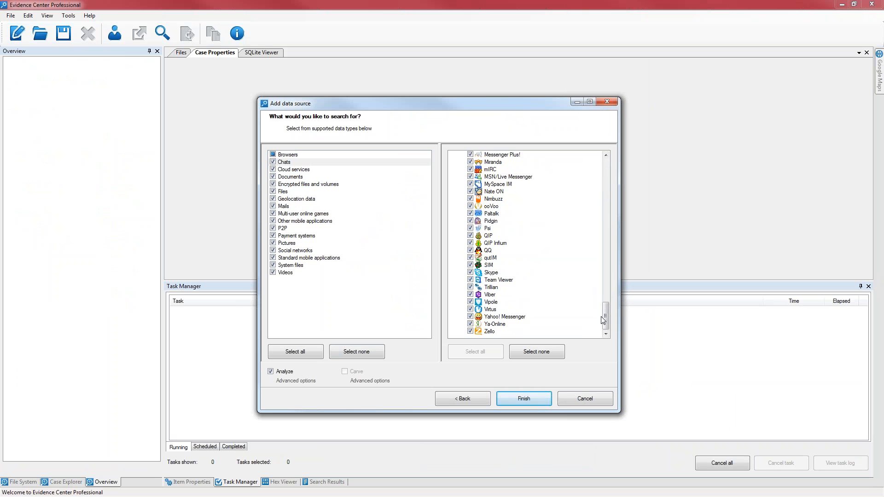
pyautogui.moveTo(605, 318); pyautogui.dragTo(606, 170)
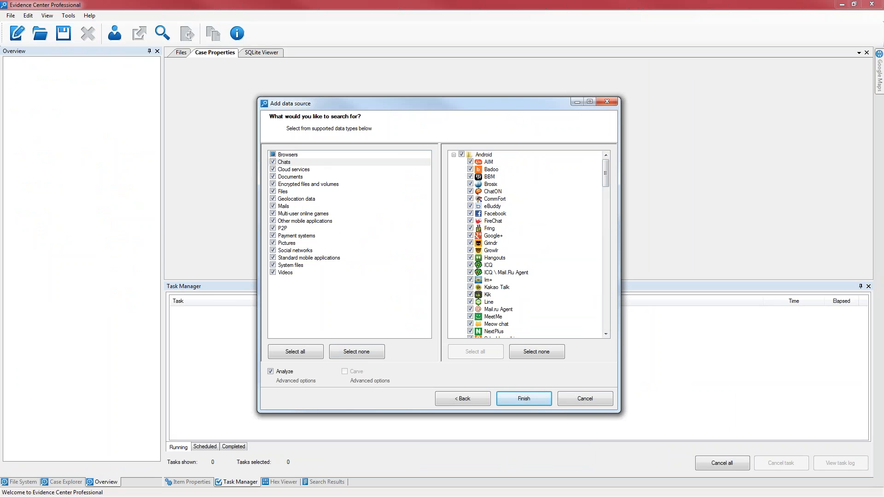
# Include all browsers in the search, start analyzing the Samples data source and decline adding another one
pyautogui.click(274, 155)
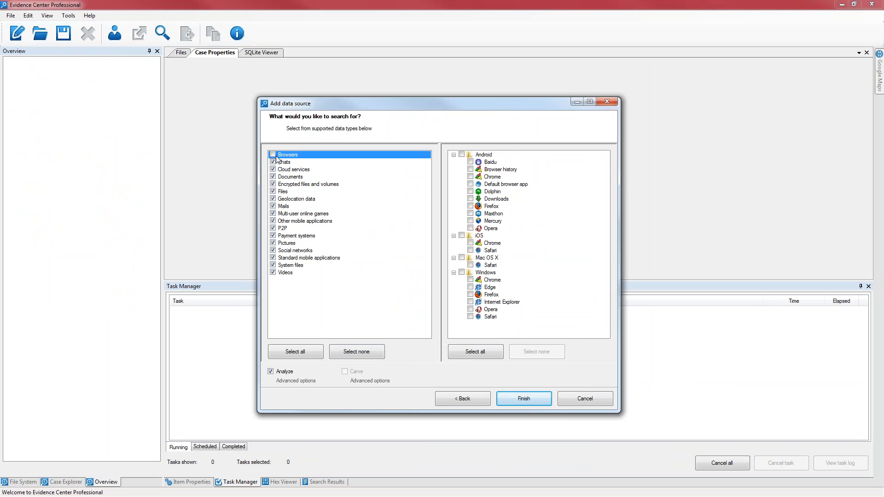
pyautogui.click(274, 155)
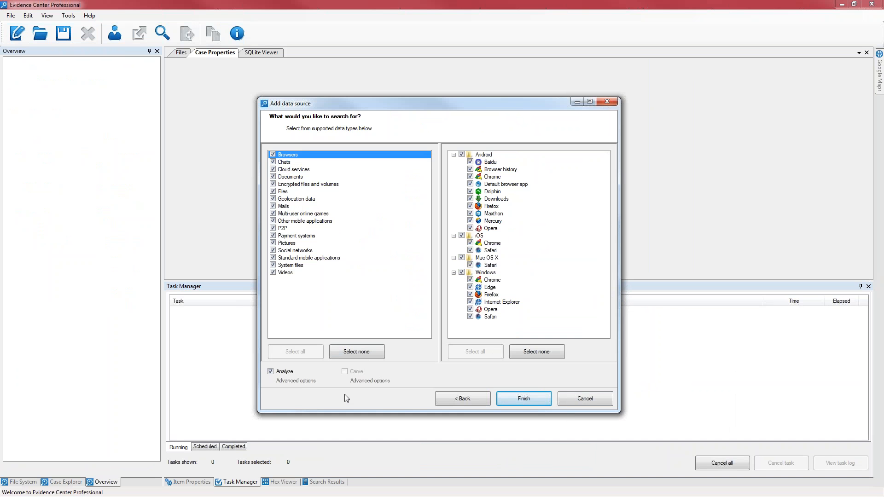
pyautogui.click(518, 404)
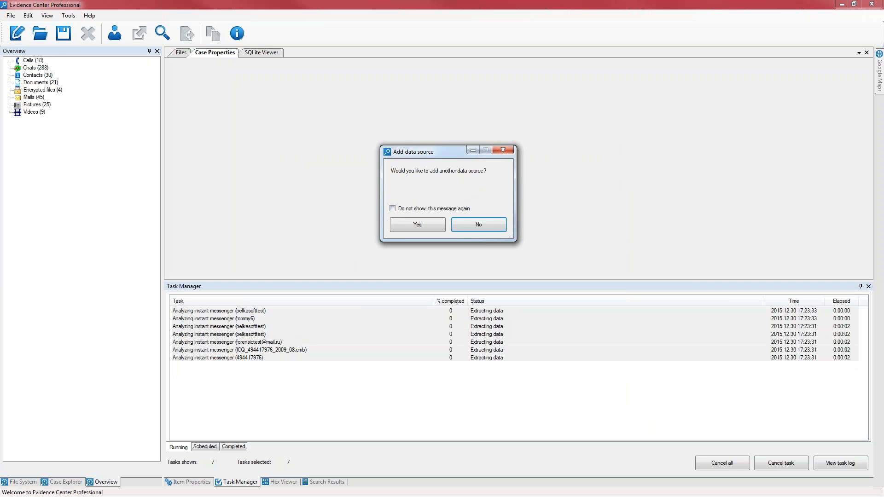
pyautogui.click(477, 227)
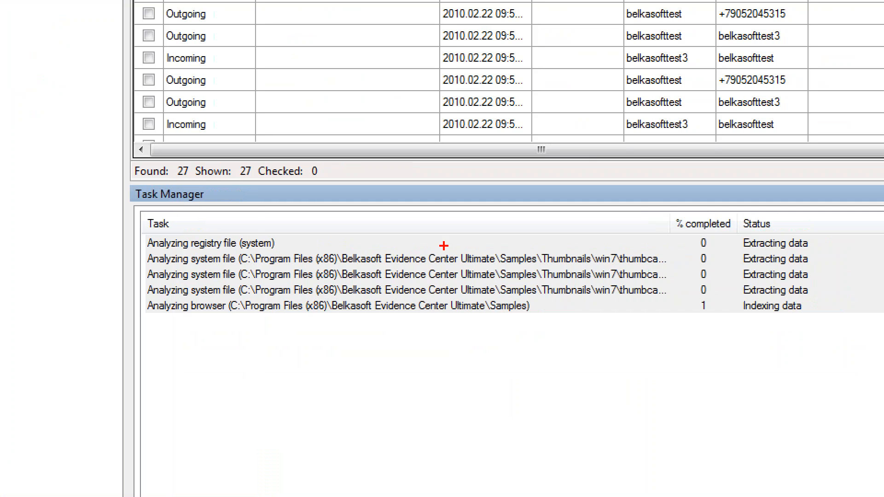
# Examine the running analysis tasks and their completion percentages in the Task Manager
pyautogui.moveTo(160, 180)
pyautogui.mouseDown()
pyautogui.moveTo(121, 220)
pyautogui.moveTo(229, 171)
pyautogui.moveTo(145, 158)
pyautogui.mouseUp()
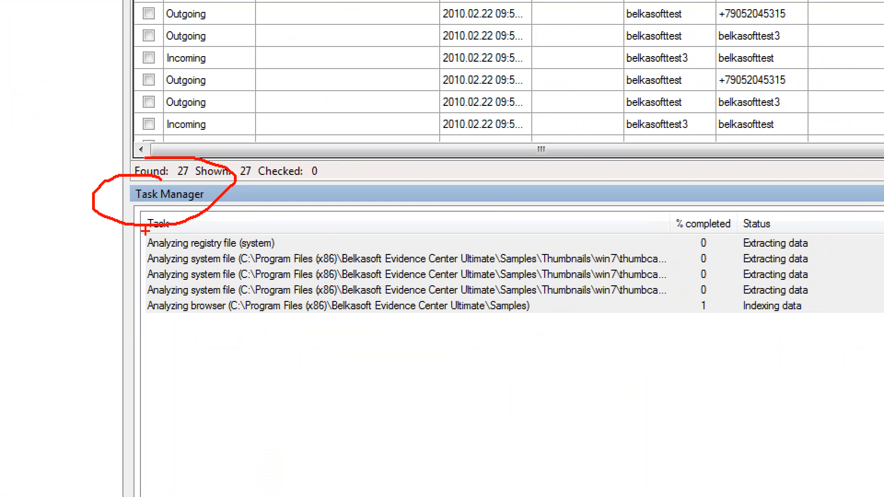
pyautogui.moveTo(146, 231)
pyautogui.mouseDown()
pyautogui.moveTo(145, 261)
pyautogui.moveTo(196, 344)
pyautogui.mouseUp()
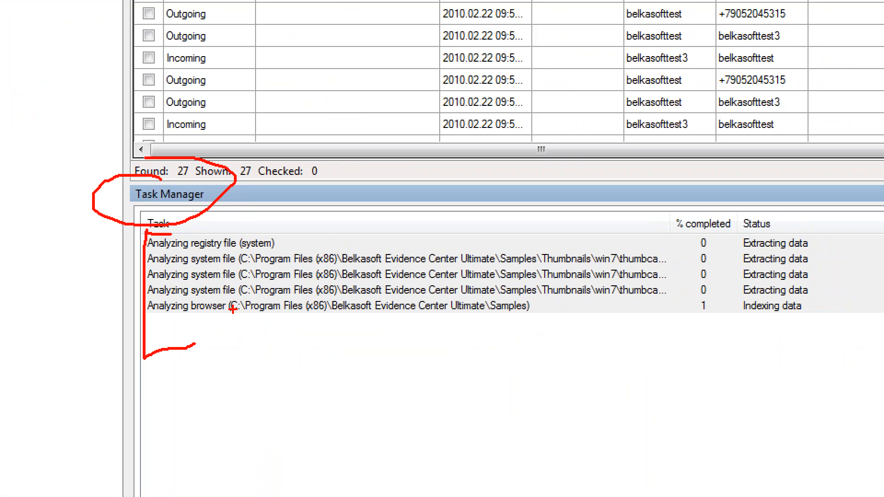
pyautogui.moveTo(721, 216)
pyautogui.mouseDown()
pyautogui.moveTo(662, 368)
pyautogui.moveTo(714, 215)
pyautogui.mouseUp()
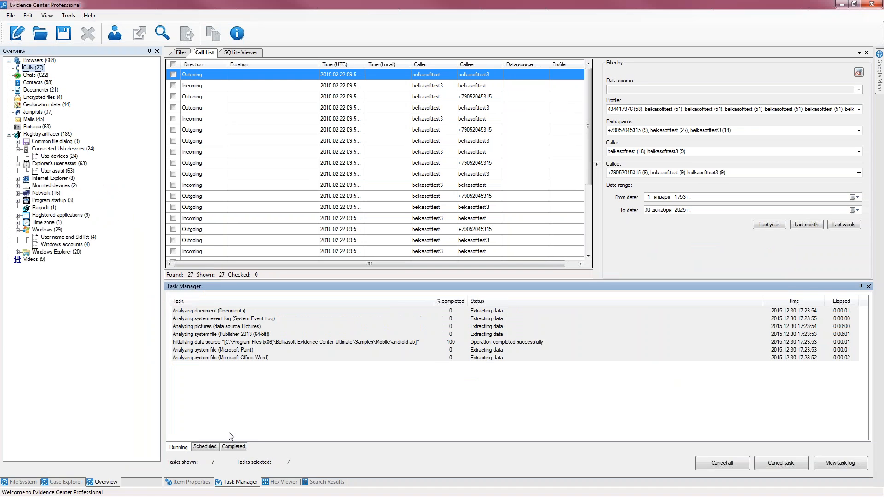
# Examine the completed analysis tasks, their statuses and the Success, Errors, Failed and Canceled filters, and return to the running tasks
pyautogui.click(233, 446)
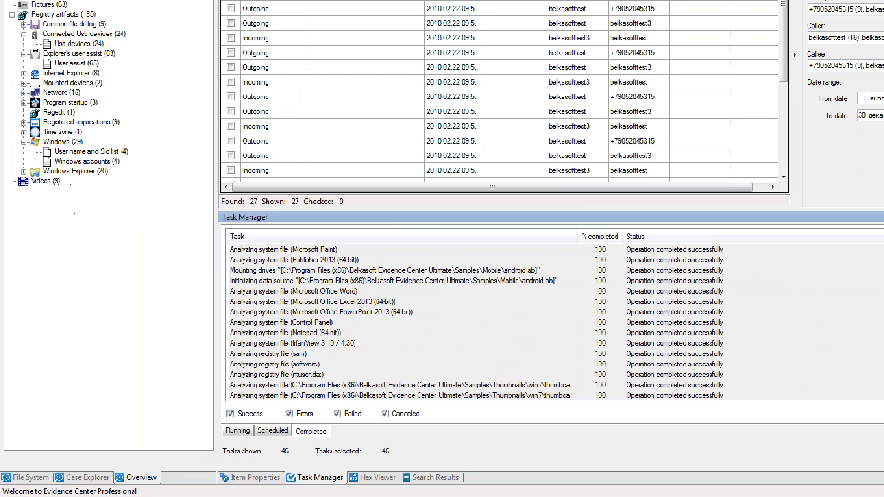
pyautogui.moveTo(293, 248)
pyautogui.mouseDown()
pyautogui.moveTo(238, 242)
pyautogui.moveTo(196, 336)
pyautogui.mouseUp()
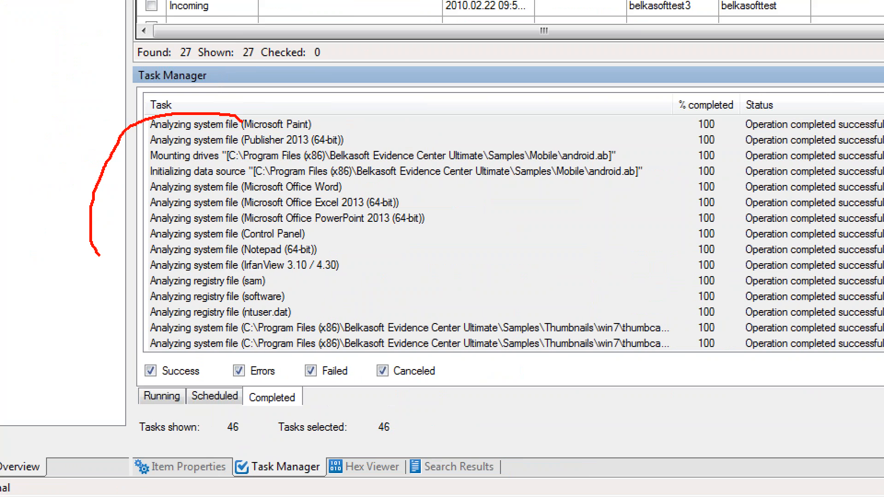
pyautogui.moveTo(99, 255)
pyautogui.mouseDown()
pyautogui.moveTo(400, 280)
pyautogui.moveTo(274, 105)
pyautogui.mouseUp()
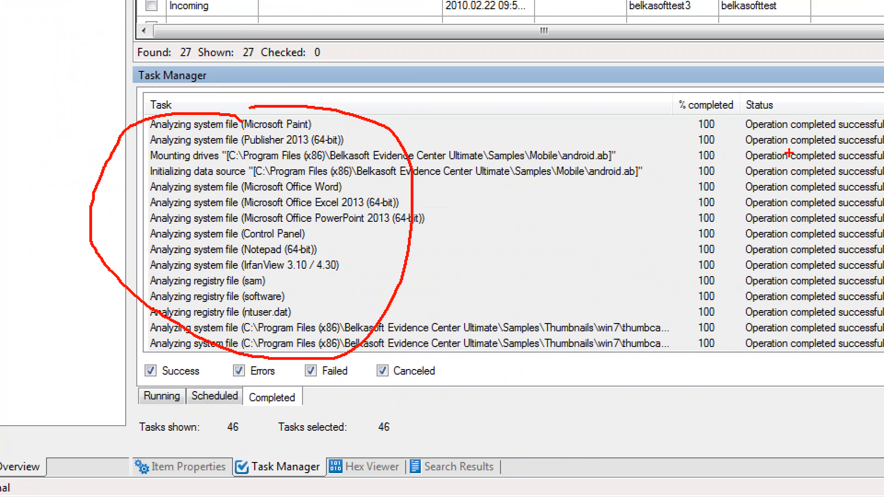
pyautogui.moveTo(788, 147); pyautogui.dragTo(847, 151)
pyautogui.moveTo(369, 378)
pyautogui.mouseDown()
pyautogui.moveTo(412, 353)
pyautogui.moveTo(331, 371)
pyautogui.mouseUp()
pyautogui.moveTo(133, 371)
pyautogui.mouseDown()
pyautogui.moveTo(161, 354)
pyautogui.moveTo(143, 356)
pyautogui.mouseUp()
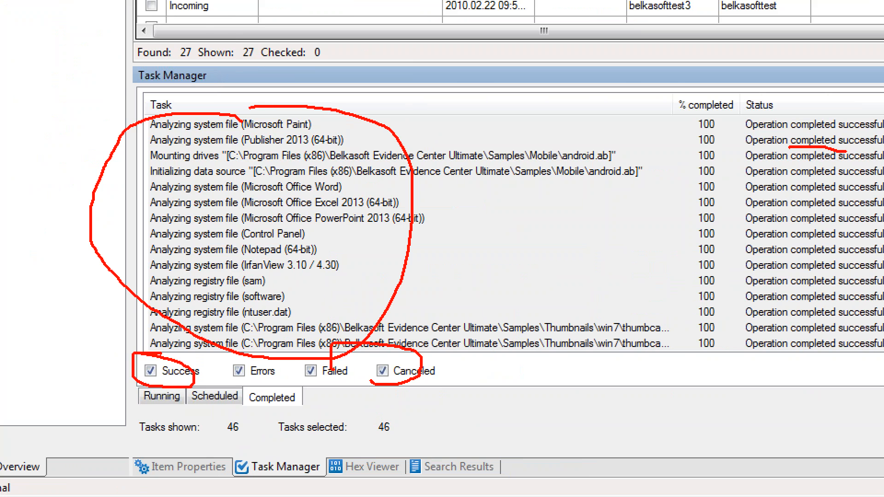
pyautogui.press('Escape')
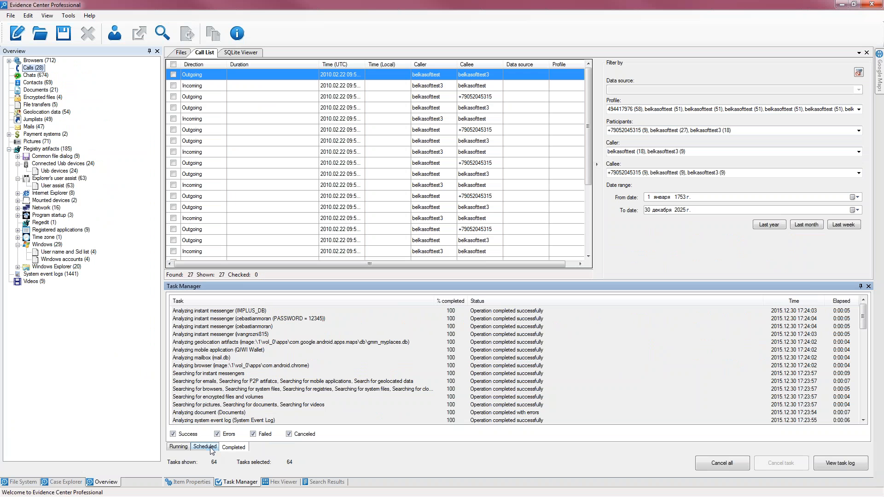
pyautogui.click(188, 447)
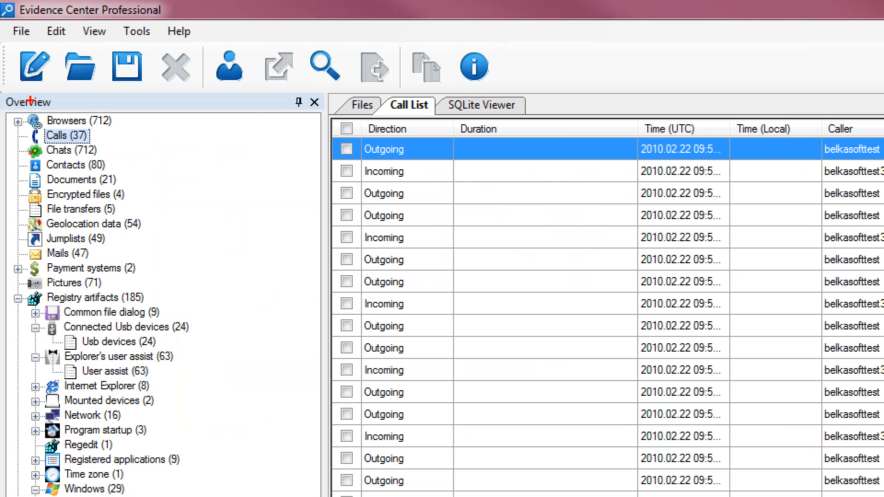
# Examine the extracted artifact categories in the case Overview
pyautogui.moveTo(8, 106)
pyautogui.mouseDown()
pyautogui.moveTo(73, 117)
pyautogui.moveTo(0, 112)
pyautogui.mouseUp()
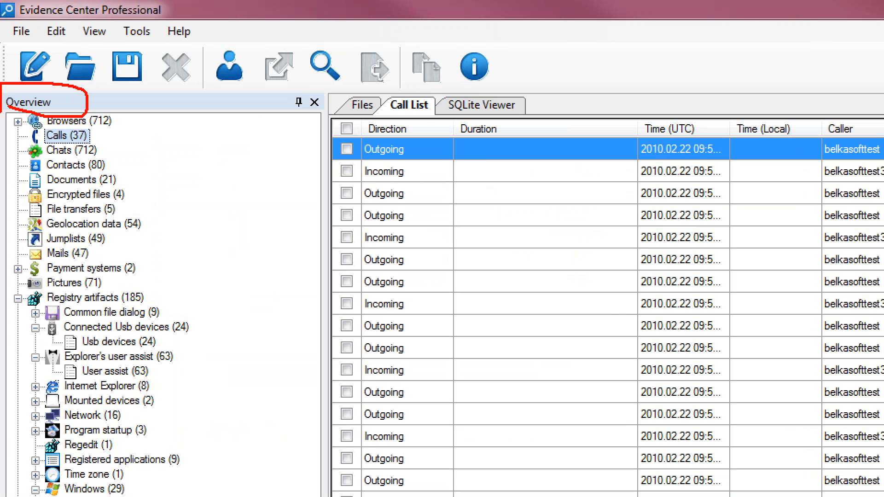
pyautogui.moveTo(114, 108)
pyautogui.mouseDown()
pyautogui.moveTo(219, 300)
pyautogui.moveTo(222, 452)
pyautogui.moveTo(213, 471)
pyautogui.mouseUp()
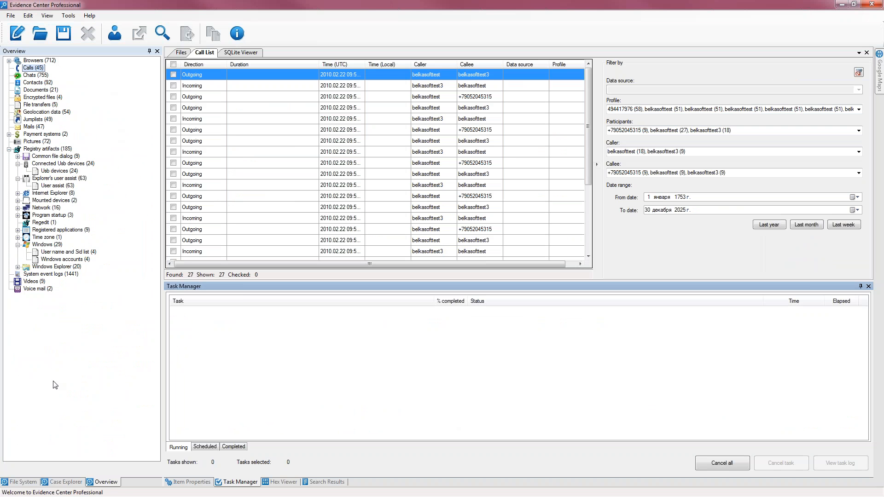
# Show the case by data source in the Case Explorer and examine the profiles under Instant Messengers
pyautogui.click(64, 482)
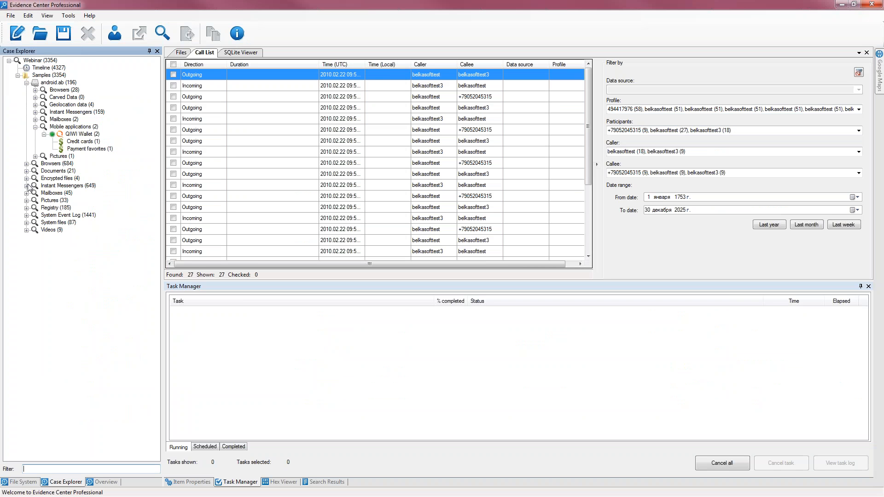
pyautogui.click(27, 186)
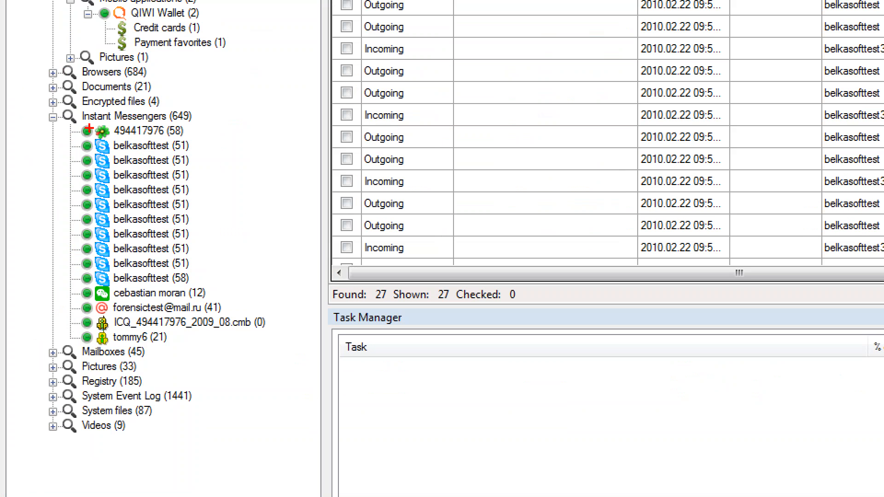
pyautogui.moveTo(89, 125)
pyautogui.mouseDown()
pyautogui.moveTo(37, 170)
pyautogui.moveTo(50, 327)
pyautogui.moveTo(127, 350)
pyautogui.mouseUp()
pyautogui.moveTo(91, 155); pyautogui.dragTo(122, 162)
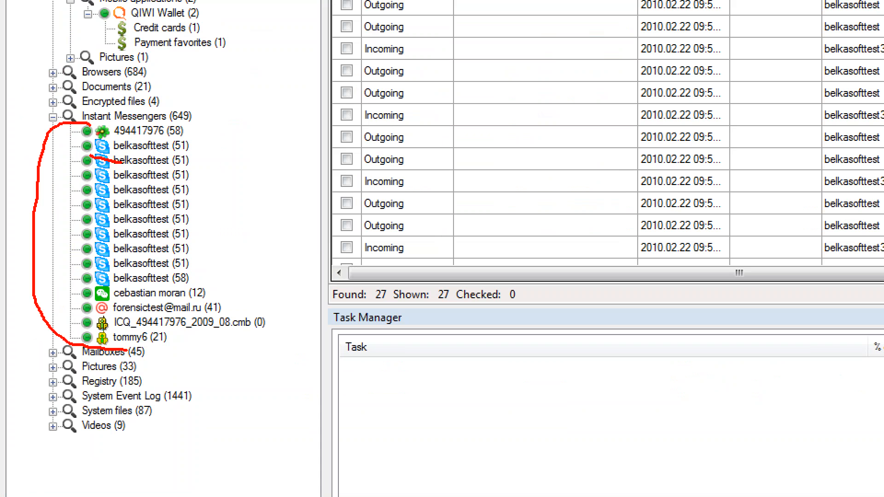
pyautogui.moveTo(99, 132); pyautogui.dragTo(121, 139)
pyautogui.moveTo(94, 306); pyautogui.dragTo(118, 303)
pyautogui.press('Escape')
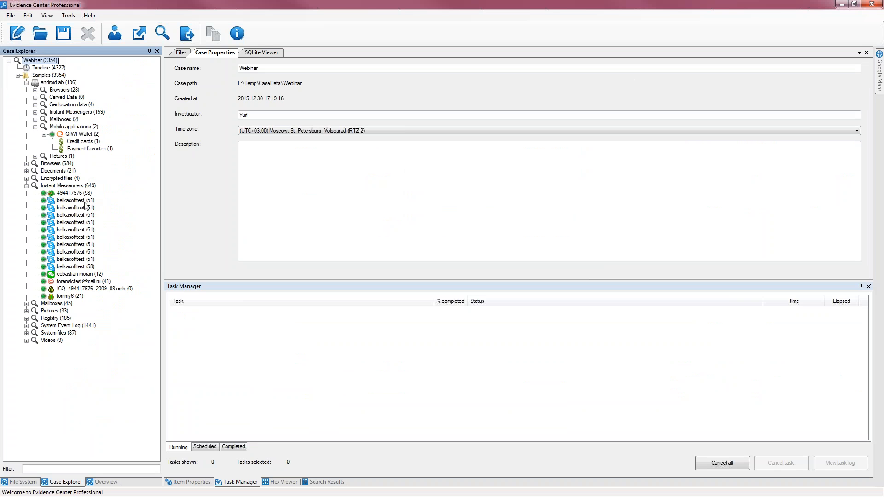
# Open the message list of the first Skype profile under Instant Messengers and widen its Type column
pyautogui.click(76, 201)
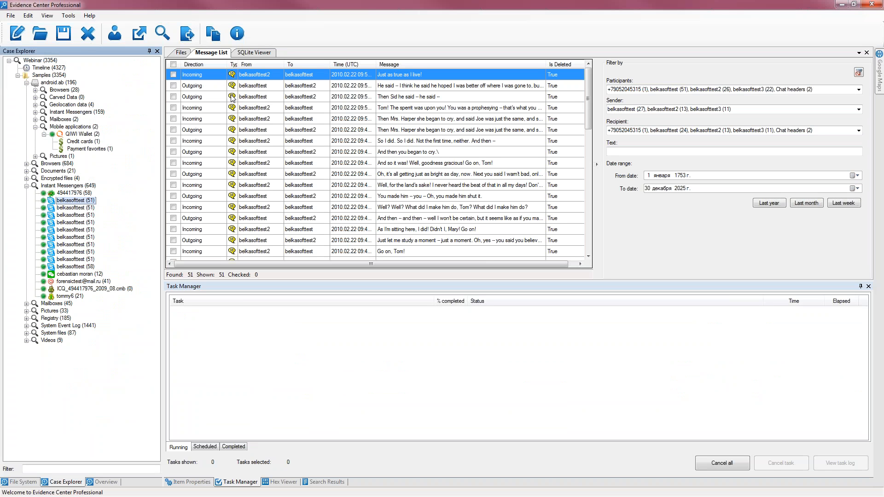
pyautogui.moveTo(239, 67); pyautogui.dragTo(243, 66)
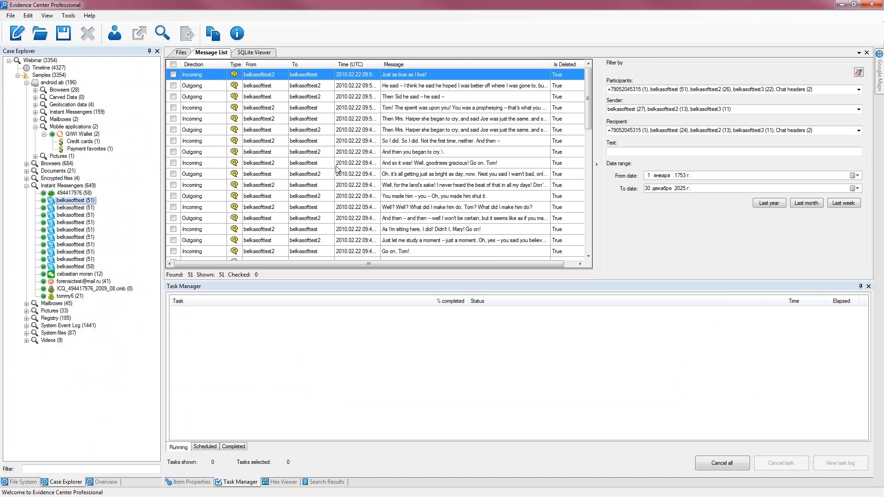
pyautogui.moveTo(586, 84)
pyautogui.mouseDown()
pyautogui.moveTo(593, 228)
pyautogui.moveTo(578, 79)
pyautogui.mouseUp()
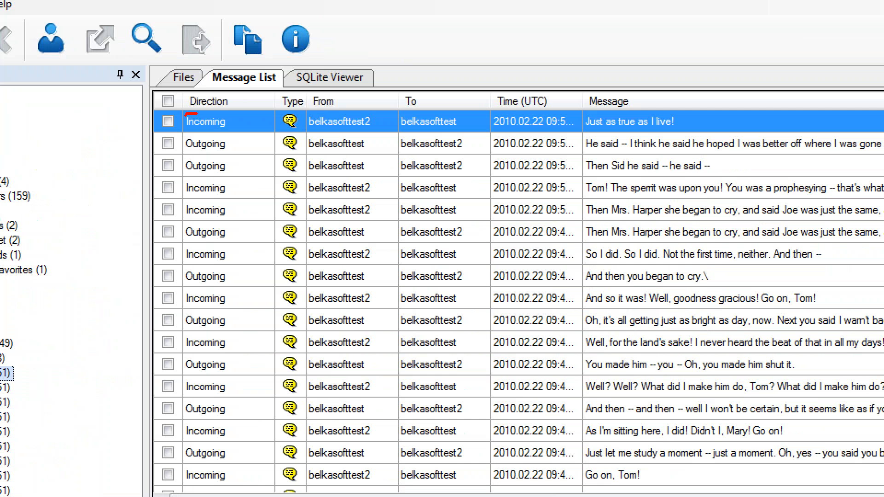
# Examine the Direction, Type, From, To, Time (UTC) and Message columns of the profile's message list
pyautogui.moveTo(185, 114)
pyautogui.mouseDown()
pyautogui.moveTo(247, 114)
pyautogui.moveTo(243, 104)
pyautogui.mouseUp()
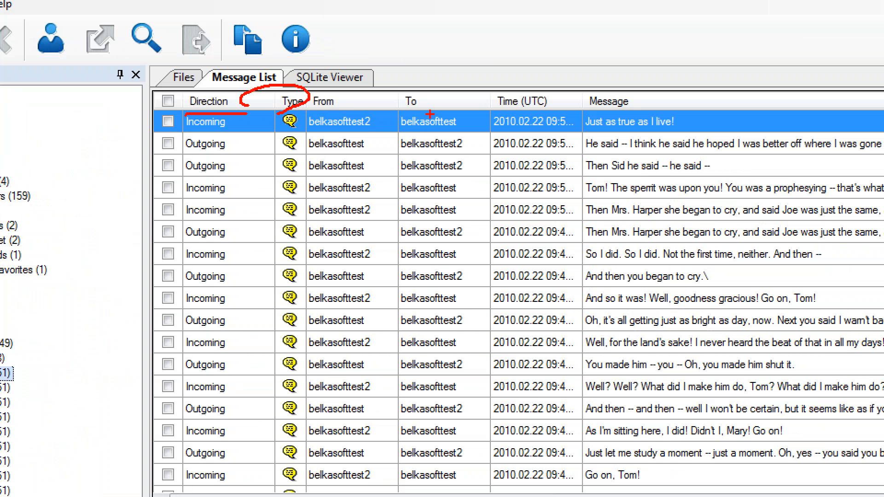
pyautogui.moveTo(335, 111); pyautogui.dragTo(443, 106)
pyautogui.moveTo(497, 110); pyautogui.dragTo(640, 96)
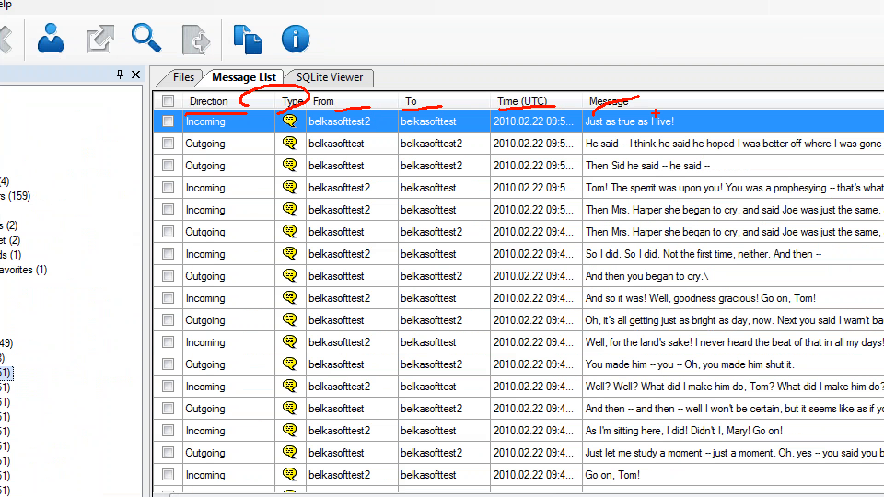
pyautogui.press('Escape')
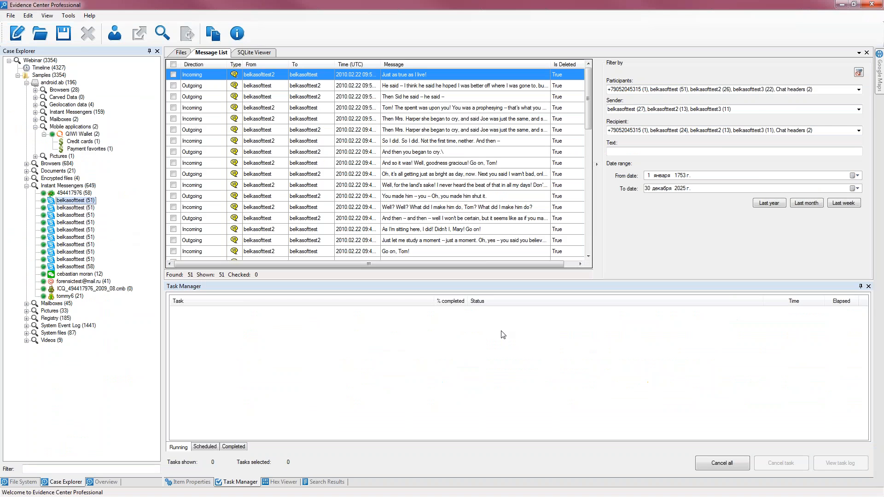
# Examine the Is Deleted column of the message list down to the Skype calls and chat headers at its end
pyautogui.moveTo(561, 264); pyautogui.dragTo(579, 263)
pyautogui.hotkey('ctrl', '1')
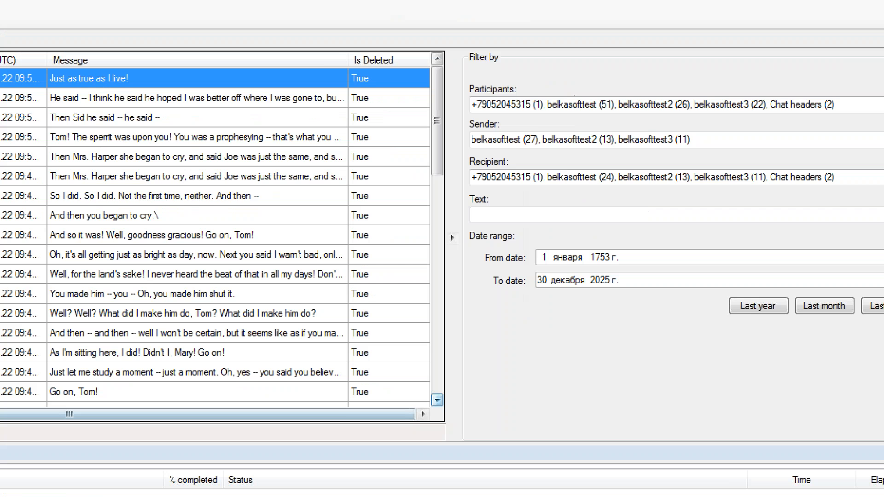
pyautogui.click(249, 1)
pyautogui.moveTo(347, 20)
pyautogui.mouseDown()
pyautogui.moveTo(328, 64)
pyautogui.moveTo(376, 27)
pyautogui.moveTo(349, 15)
pyautogui.mouseUp()
pyautogui.press('Escape')
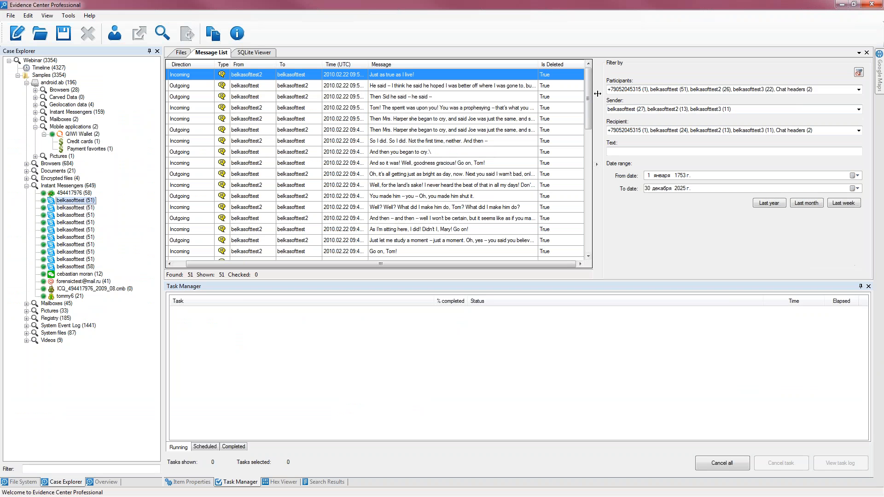
pyautogui.moveTo(589, 91); pyautogui.dragTo(592, 233)
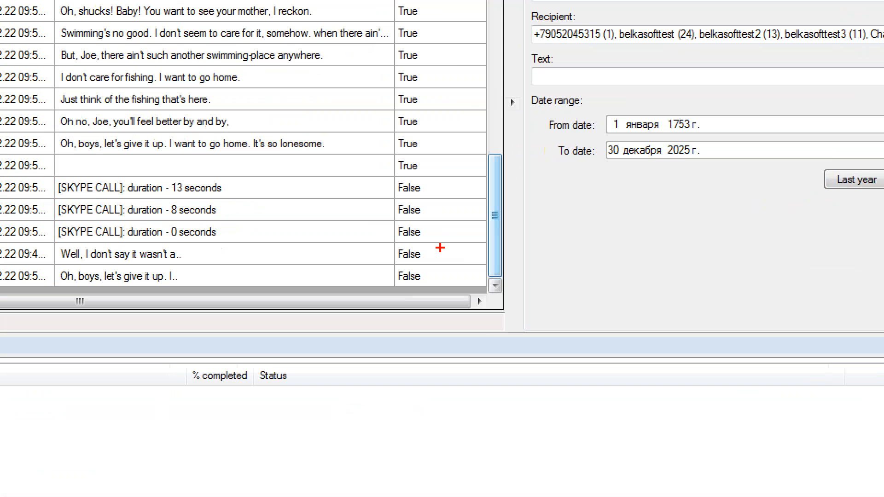
pyautogui.moveTo(393, 166)
pyautogui.mouseDown()
pyautogui.moveTo(466, 119)
pyautogui.moveTo(374, 21)
pyautogui.mouseUp()
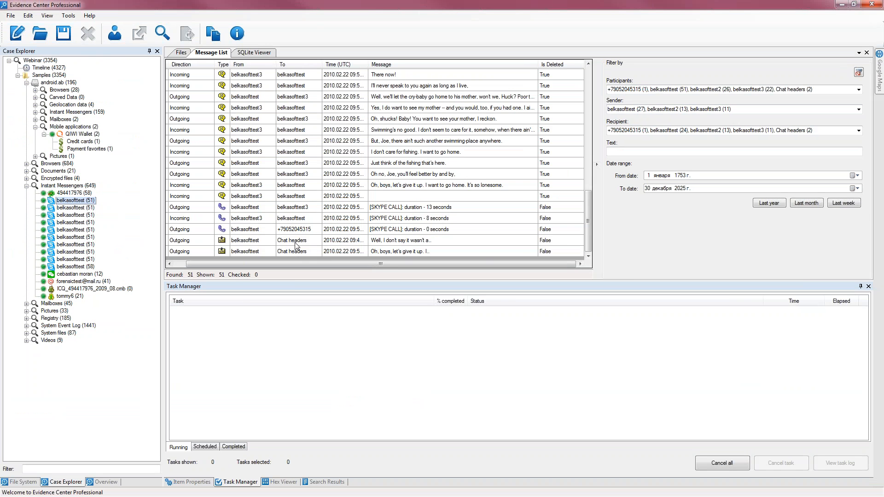
pyautogui.click(312, 154)
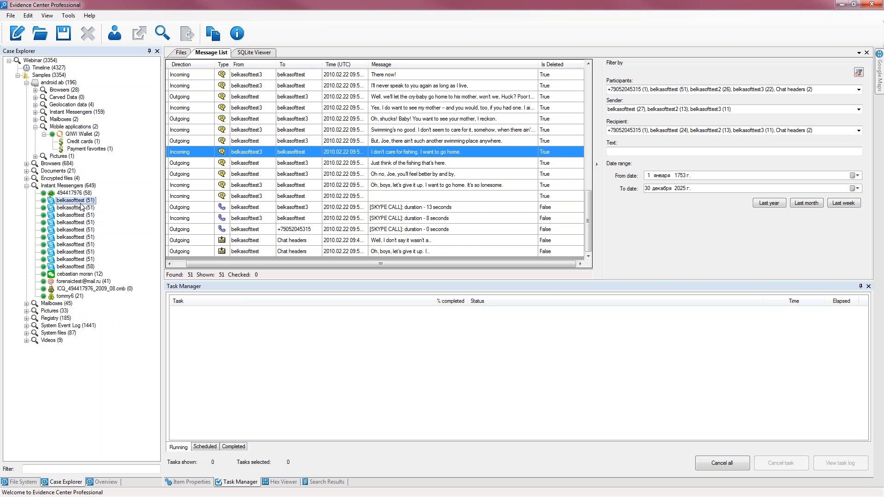
# Open the profile's database in the SQLite Viewer and examine its table list and the structure of the Accounts table
pyautogui.click(46, 16)
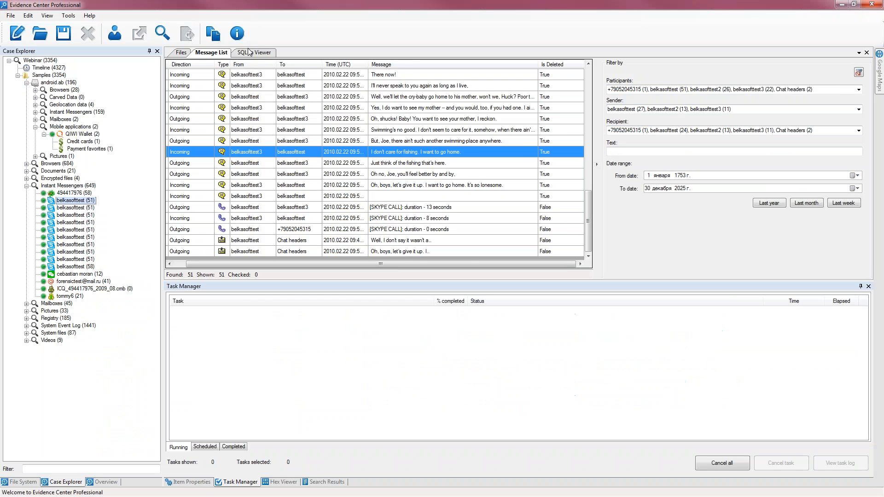
pyautogui.click(508, 52)
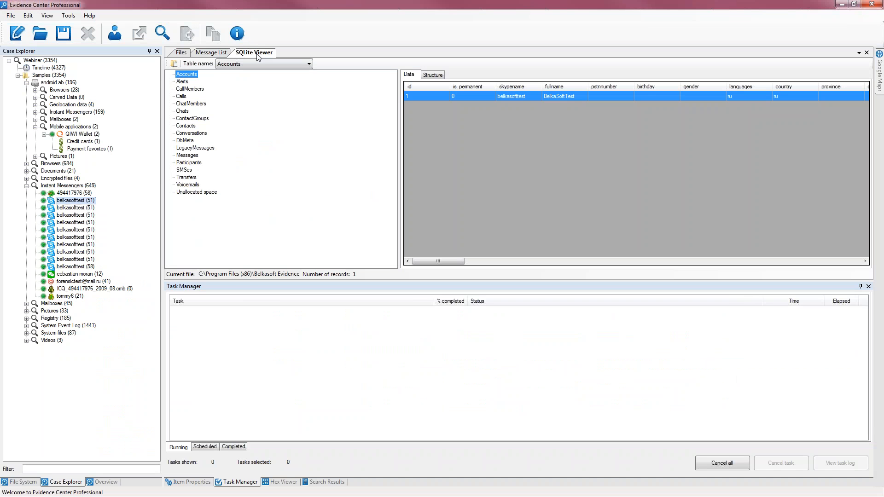
pyautogui.click(76, 201)
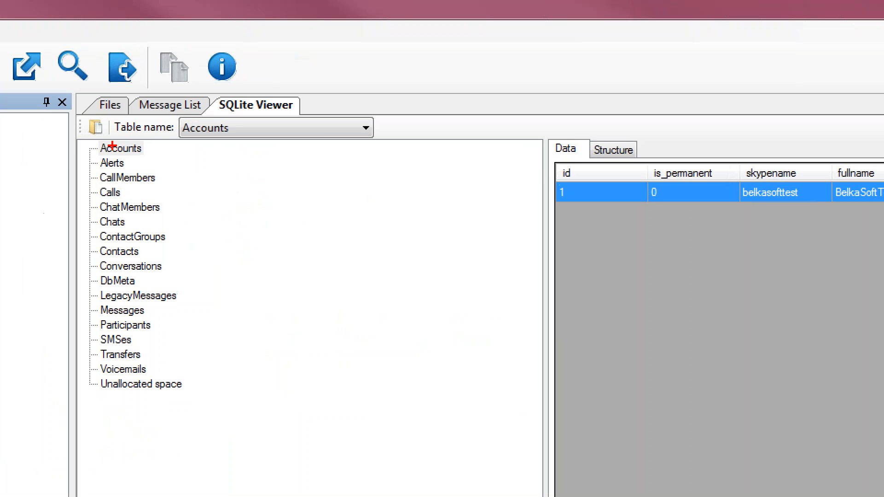
pyautogui.moveTo(112, 128)
pyautogui.mouseDown()
pyautogui.moveTo(85, 467)
pyautogui.moveTo(141, 180)
pyautogui.moveTo(116, 119)
pyautogui.mouseUp()
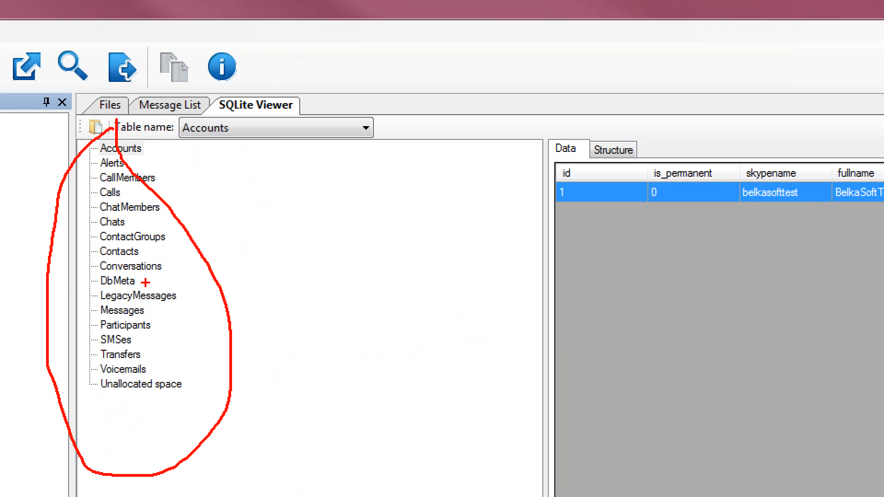
pyautogui.moveTo(99, 220)
pyautogui.mouseDown()
pyautogui.moveTo(151, 221)
pyautogui.moveTo(137, 230)
pyautogui.moveTo(163, 245)
pyautogui.mouseUp()
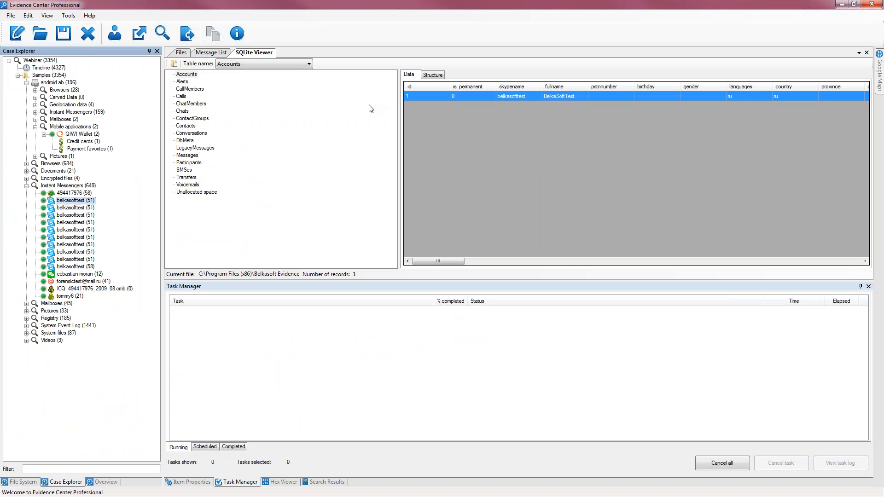
pyautogui.click(433, 75)
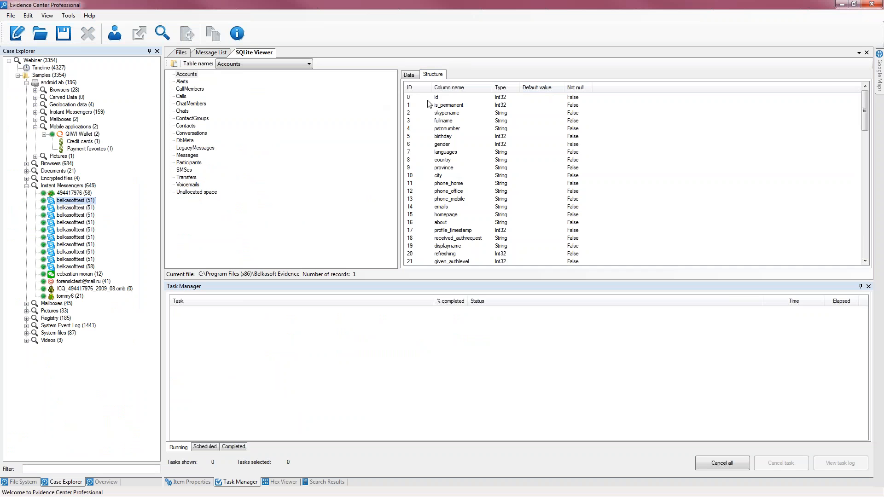
pyautogui.click(408, 75)
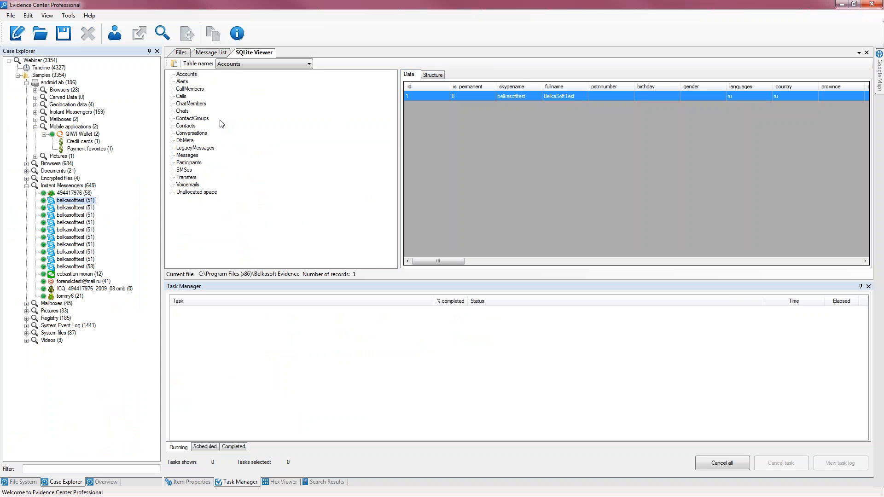
# Show the Messages table's data, widen the data pane, and examine the record counts and deleted records
pyautogui.click(195, 155)
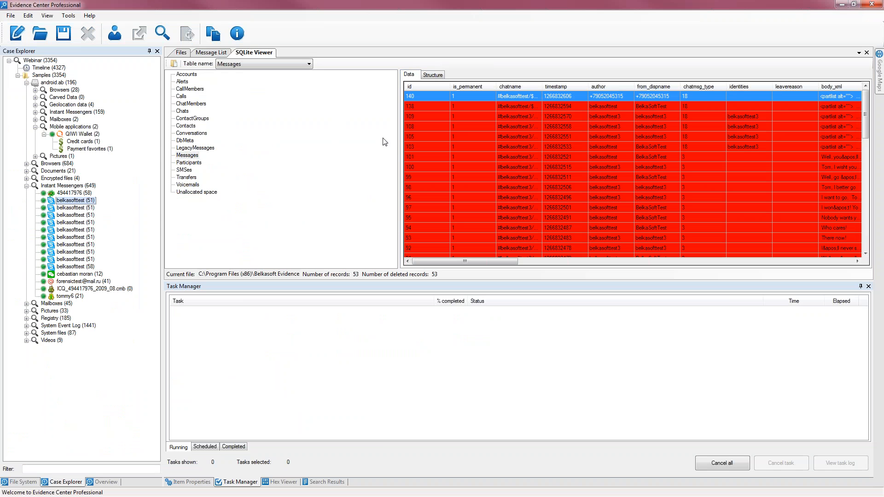
pyautogui.moveTo(399, 145); pyautogui.dragTo(325, 145)
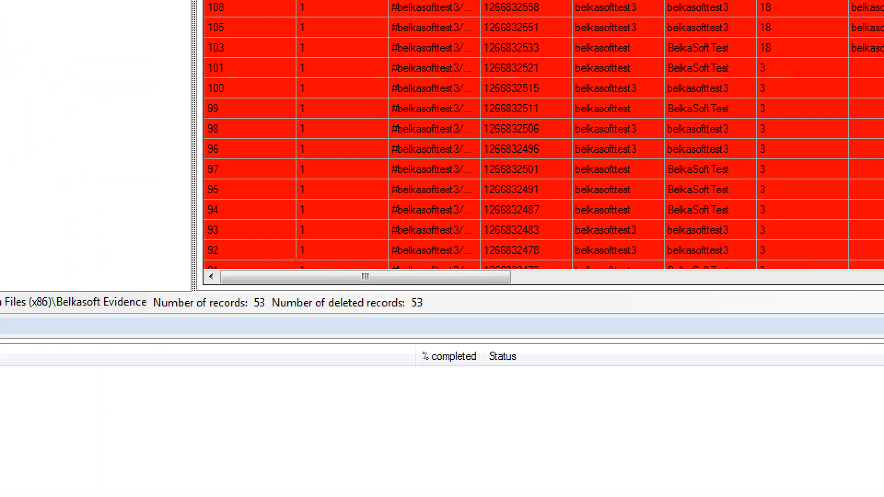
pyautogui.moveTo(253, 298); pyautogui.dragTo(230, 278)
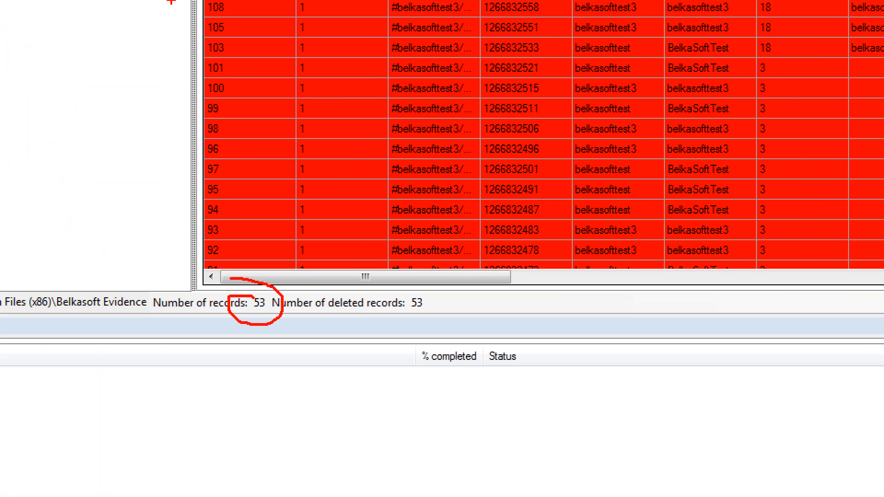
pyautogui.moveTo(179, 11)
pyautogui.mouseDown()
pyautogui.moveTo(150, 78)
pyautogui.moveTo(176, 291)
pyautogui.mouseUp()
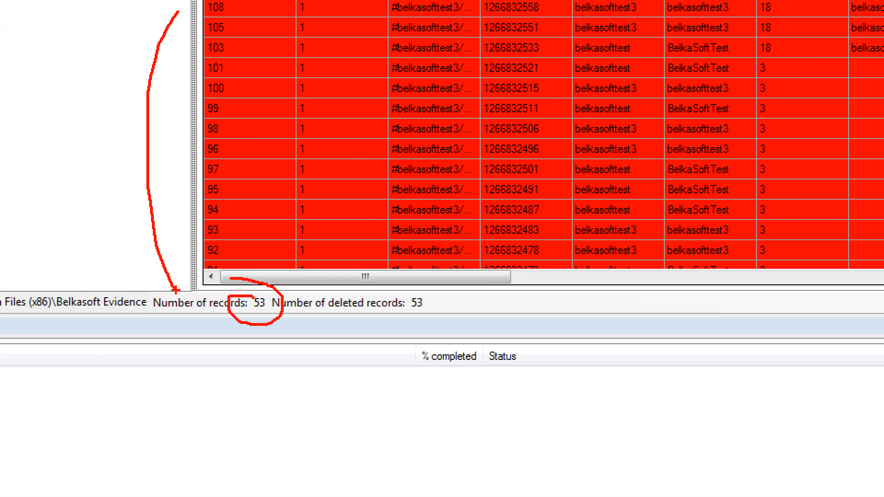
pyautogui.press('Escape')
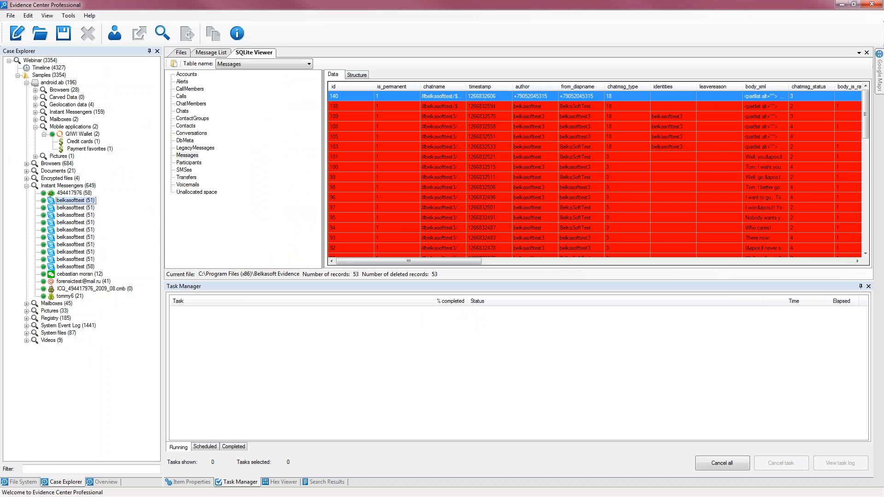
# Show the item properties of the Messages record with id 105 and read through its fields
pyautogui.click(201, 481)
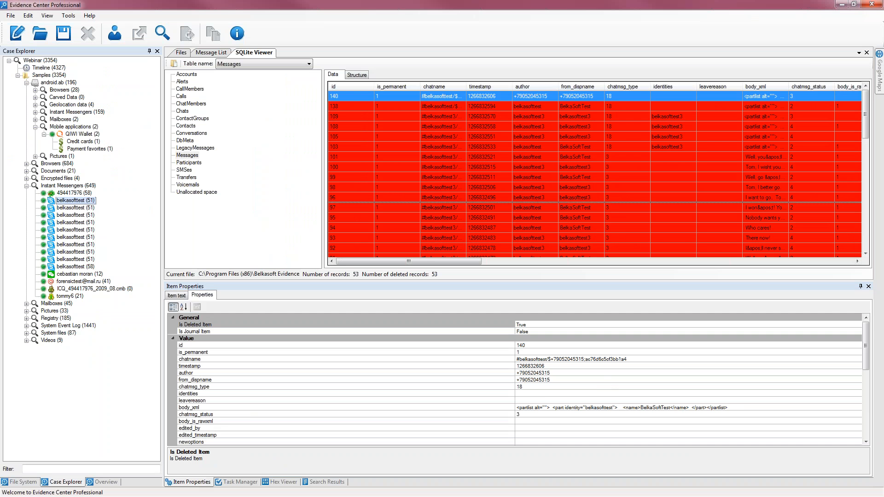
pyautogui.click(519, 138)
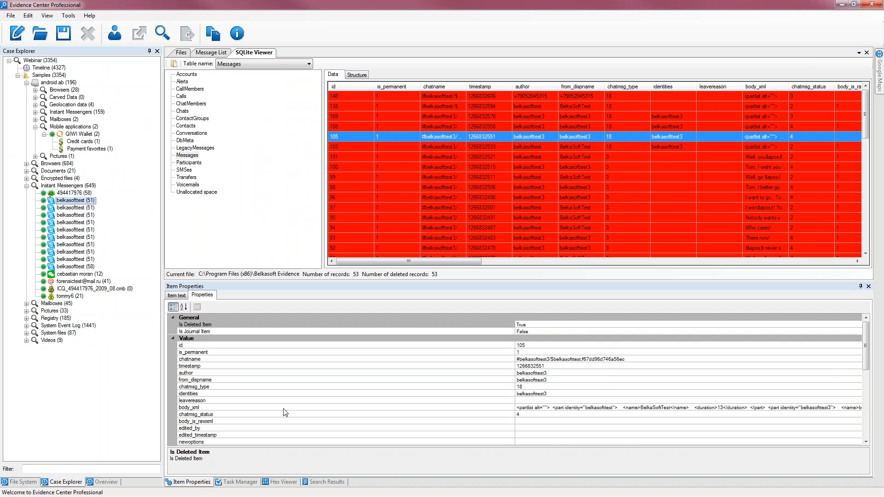
pyautogui.scroll(-2, 582, 414)
pyautogui.click(593, 421)
pyautogui.scroll(-6, 594, 409)
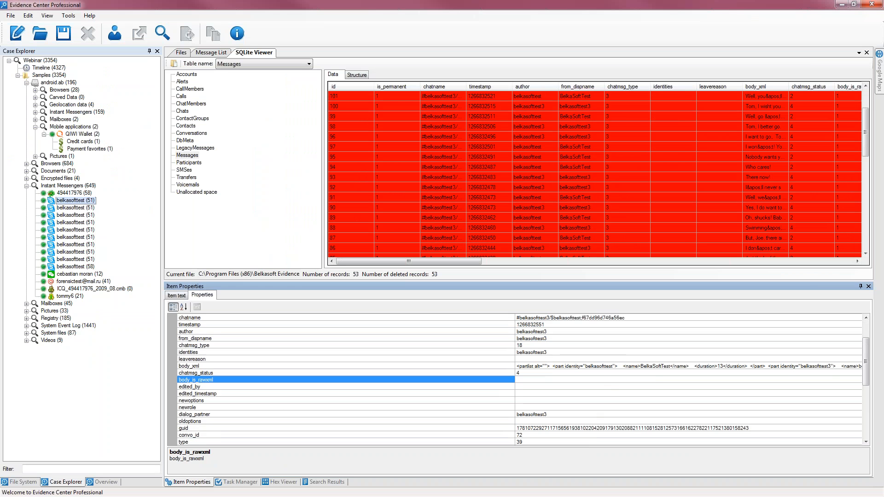
pyautogui.scroll(8, 637, 389)
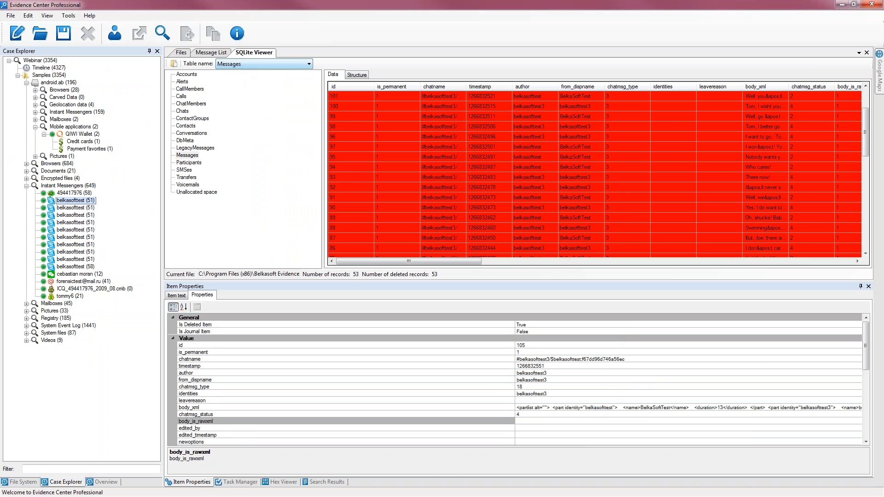
pyautogui.click(192, 157)
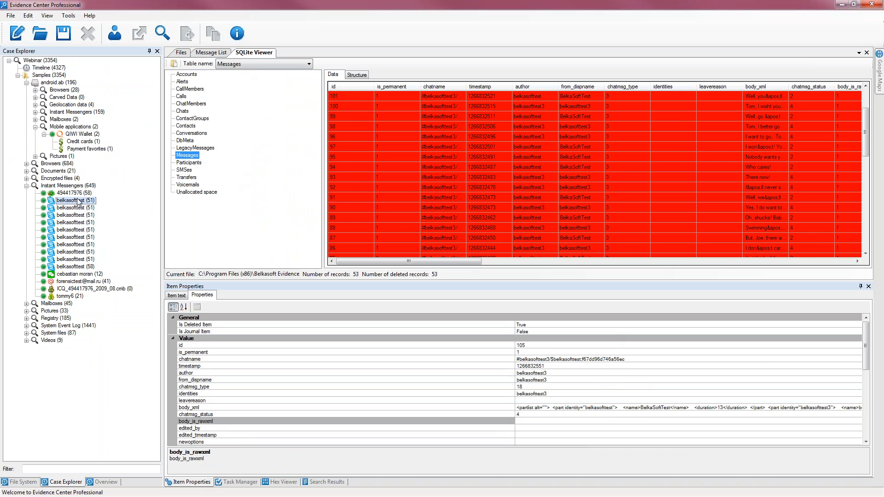
# Return to the message list and check four consecutive messages starting with "I don't care for fishing. I want to go home."
pyautogui.click(210, 53)
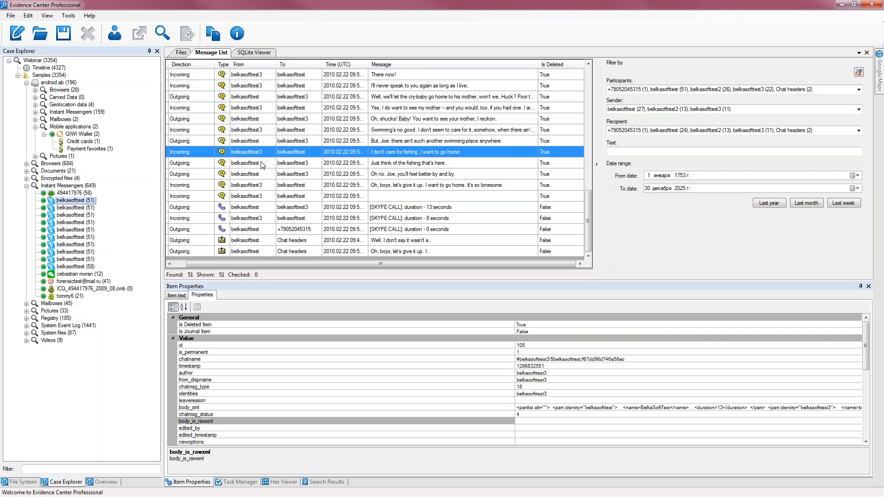
pyautogui.moveTo(254, 262); pyautogui.dragTo(197, 258)
pyautogui.press('space')
pyautogui.press('space')
pyautogui.press('space')
pyautogui.press('space')
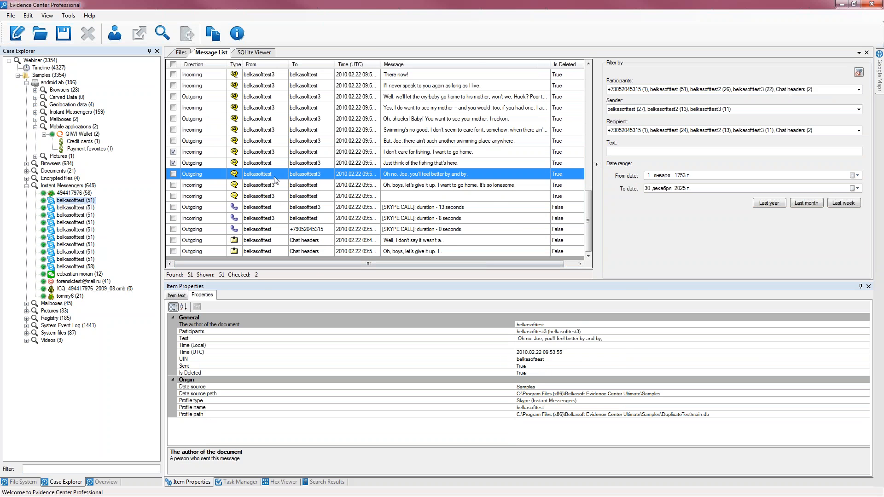
pyautogui.click(188, 153)
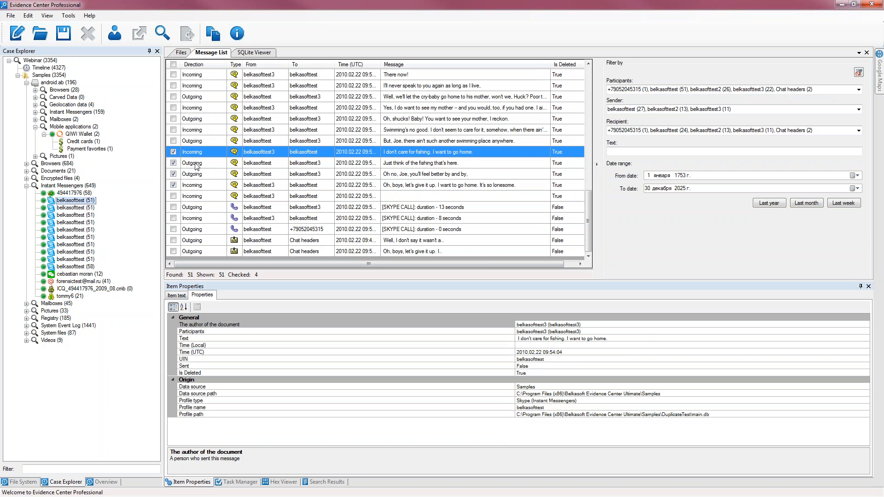
# Extend the checked messages to the whole range from "Oh, shucks! Baby!" through the 13-second Skype call
pyautogui.click(173, 196)
pyautogui.click(175, 207)
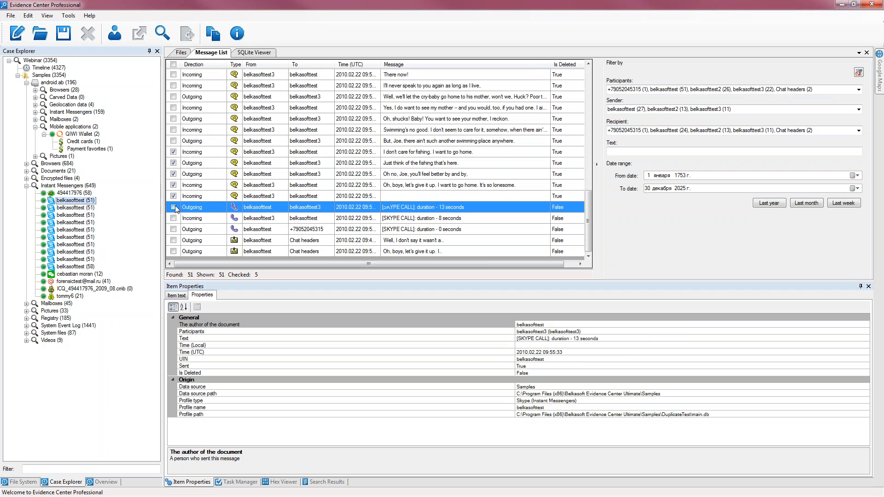
pyautogui.click(173, 207)
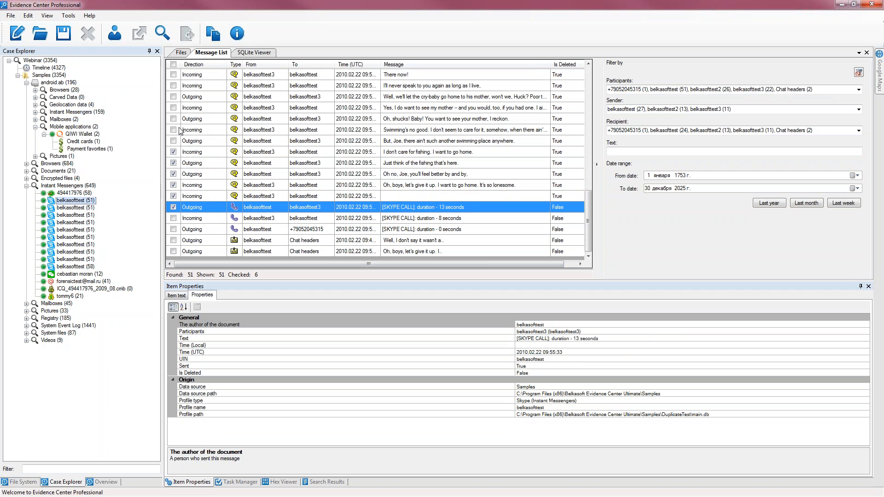
pyautogui.keyDown('shift'); pyautogui.click(285, 122); pyautogui.keyUp('shift')
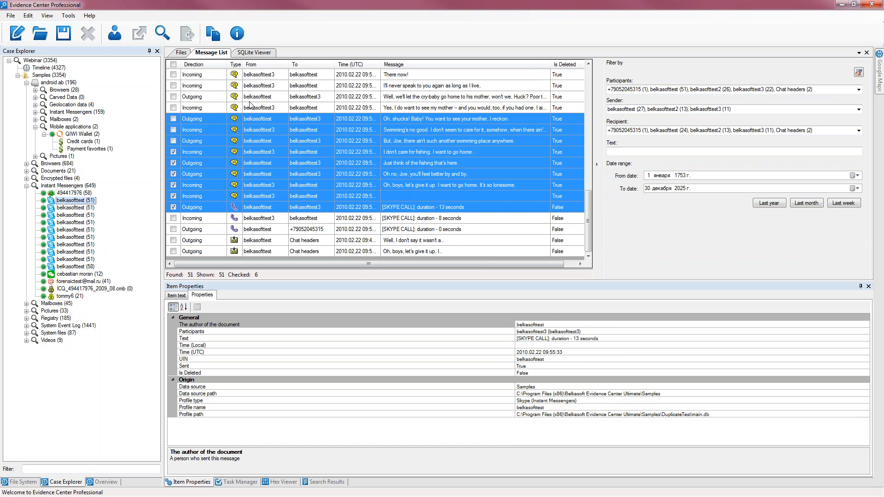
pyautogui.rightClick(199, 140)
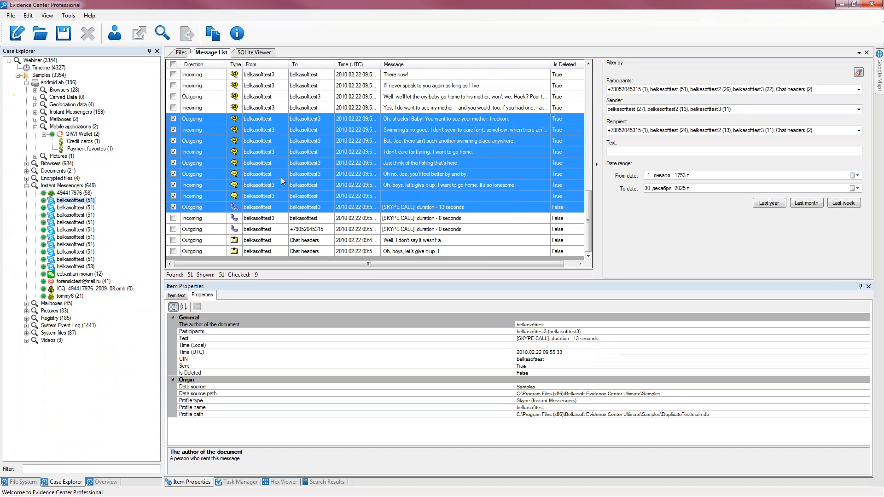
# Bookmark the checked messages in a new bookmark and expand the Bookmarks node in the Case Explorer
pyautogui.rightClick(281, 176)
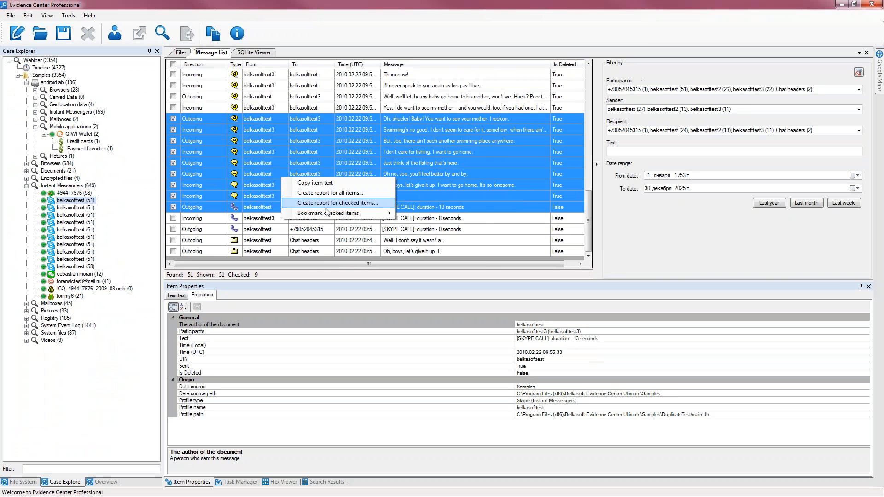
pyautogui.moveTo(327, 212)
pyautogui.click(435, 215)
pyautogui.click(283, 232)
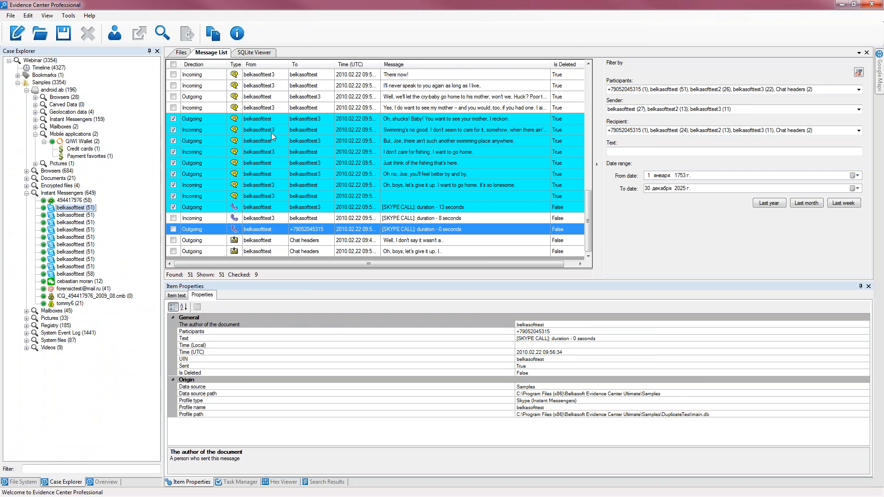
pyautogui.click(18, 75)
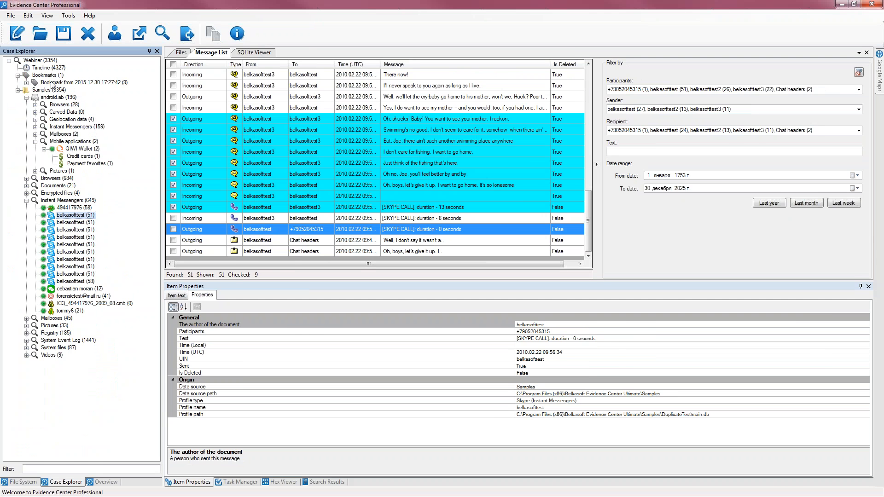
pyautogui.hotkey('ctrl', '1')
pyautogui.click(138, 205)
pyautogui.moveTo(87, 170); pyautogui.dragTo(196, 174)
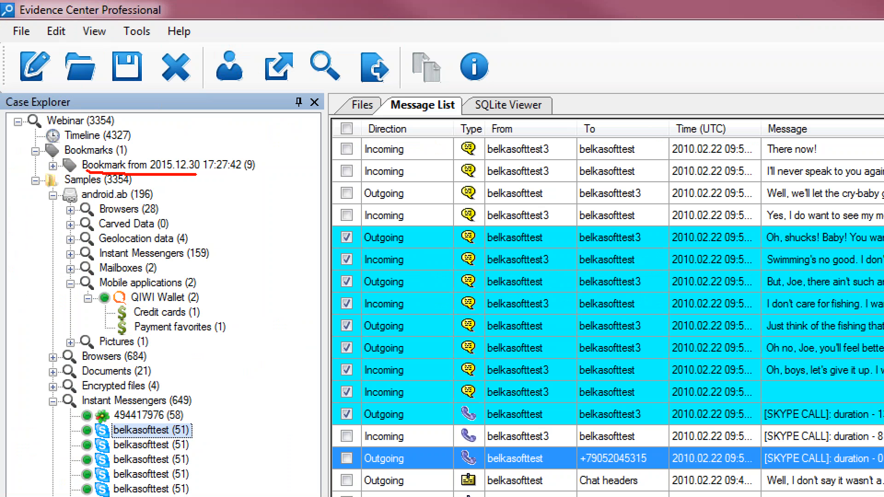
pyautogui.press('Escape')
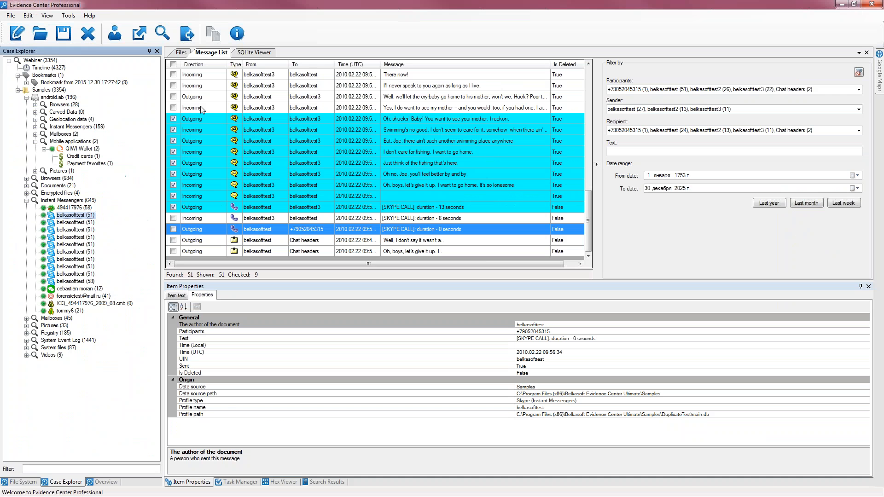
pyautogui.rightClick(89, 218)
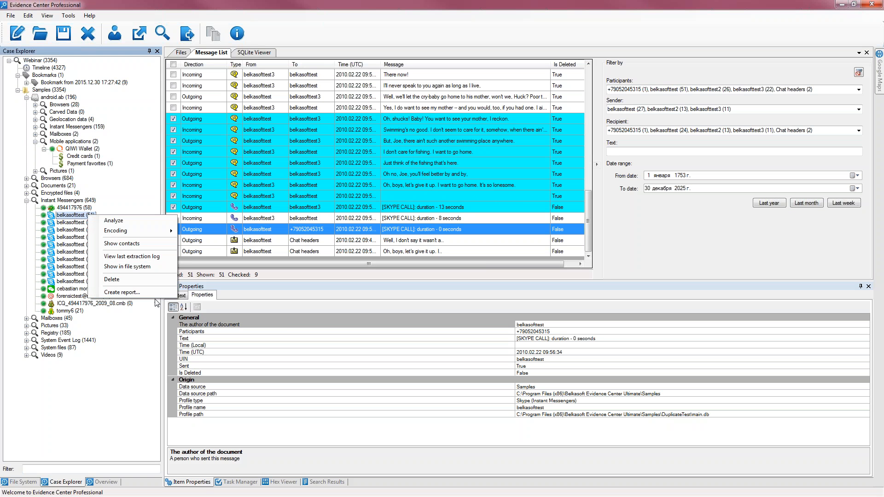
pyautogui.hotkey('ctrl', '1')
pyautogui.click(310, 246)
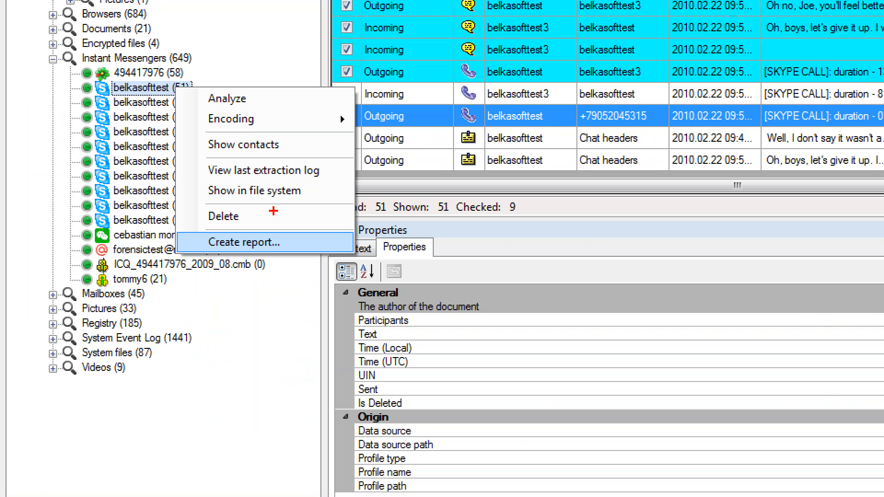
pyautogui.moveTo(221, 231)
pyautogui.mouseDown()
pyautogui.moveTo(169, 238)
pyautogui.moveTo(280, 256)
pyautogui.moveTo(213, 227)
pyautogui.mouseUp()
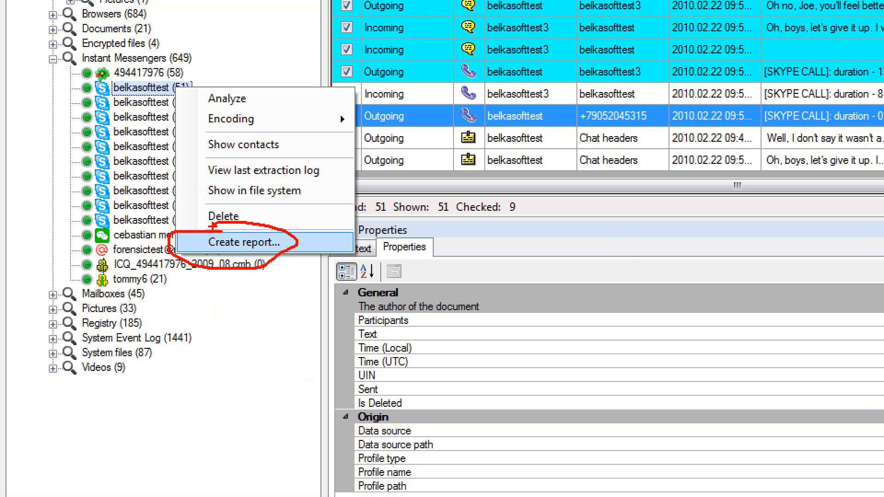
pyautogui.press('Escape')
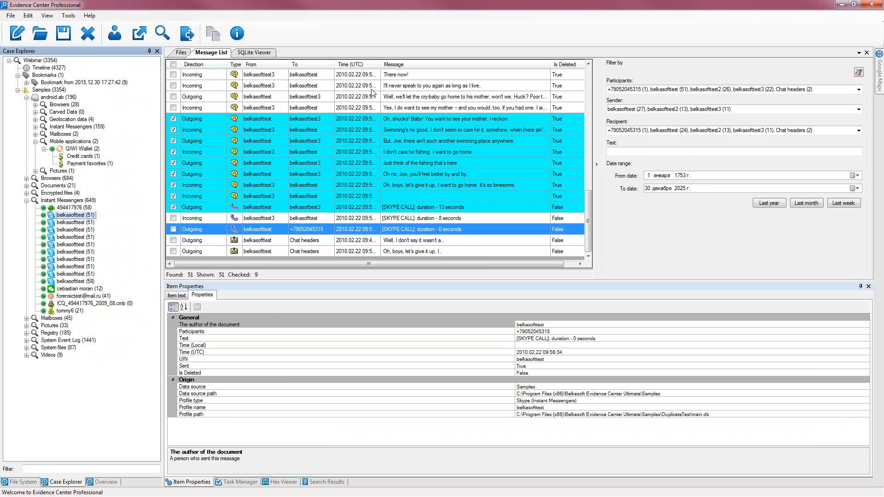
pyautogui.hotkey('ctrl', '1')
pyautogui.click(594, 224)
pyautogui.moveTo(318, 122)
pyautogui.mouseDown()
pyautogui.moveTo(329, 134)
pyautogui.moveTo(270, 121)
pyautogui.mouseUp()
pyautogui.press('Escape')
# Review the participants available in the message filter, close the list and put the cursor in the Text filter
pyautogui.click(858, 89)
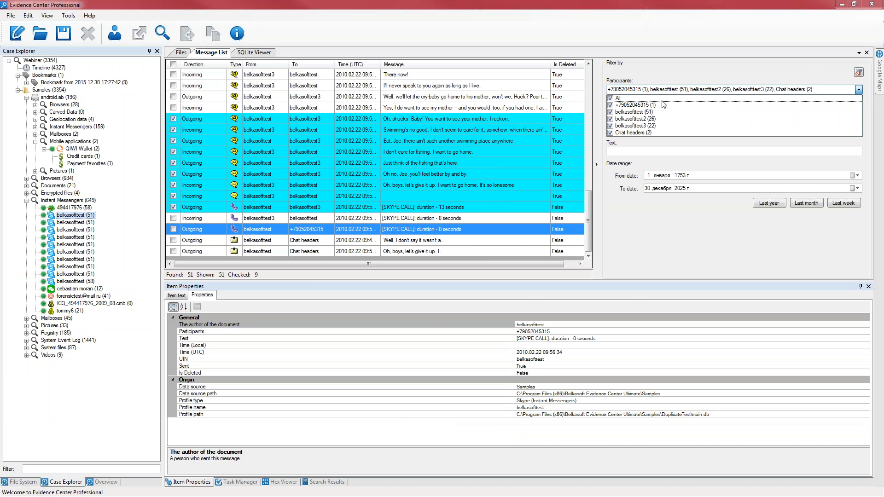
pyautogui.click(859, 90)
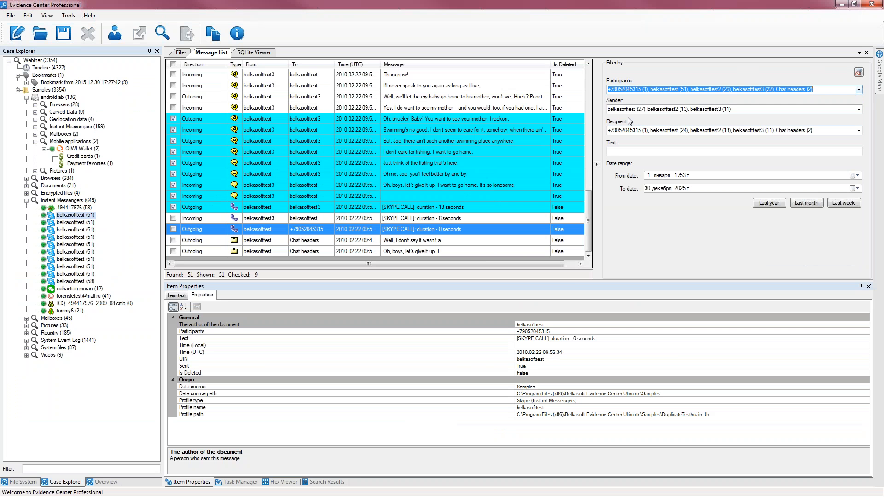
pyautogui.click(626, 152)
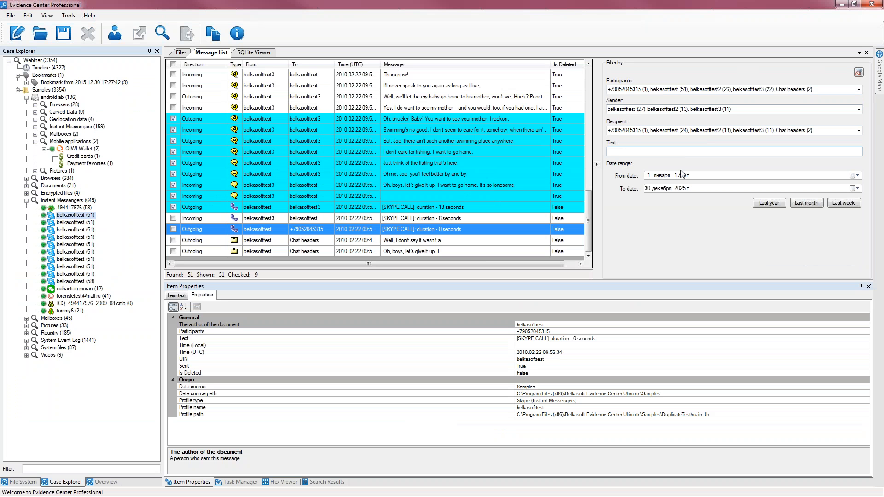
# Start a report for the first belkasofttest Skype profile and choose PDF as the target format
pyautogui.click(63, 216)
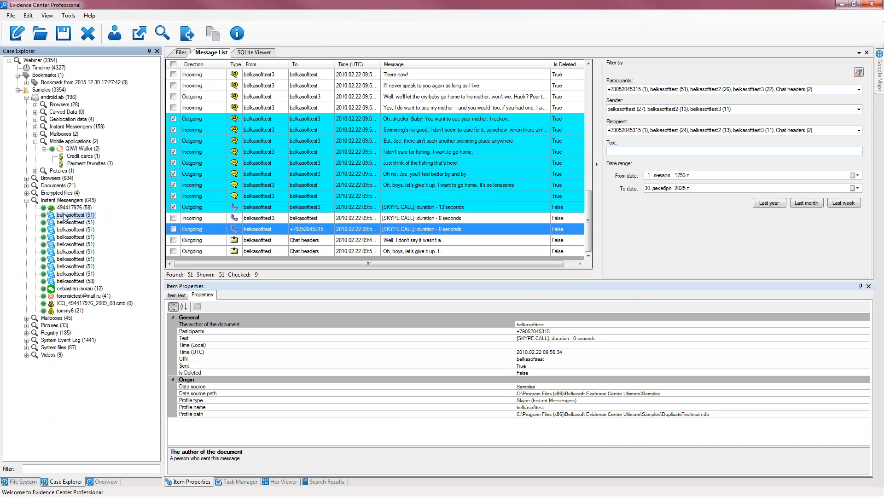
pyautogui.rightClick(90, 216)
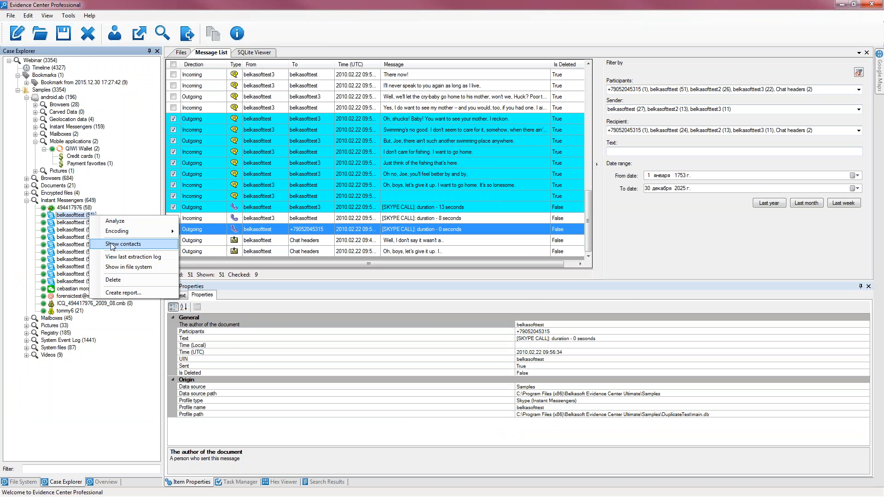
pyautogui.click(126, 292)
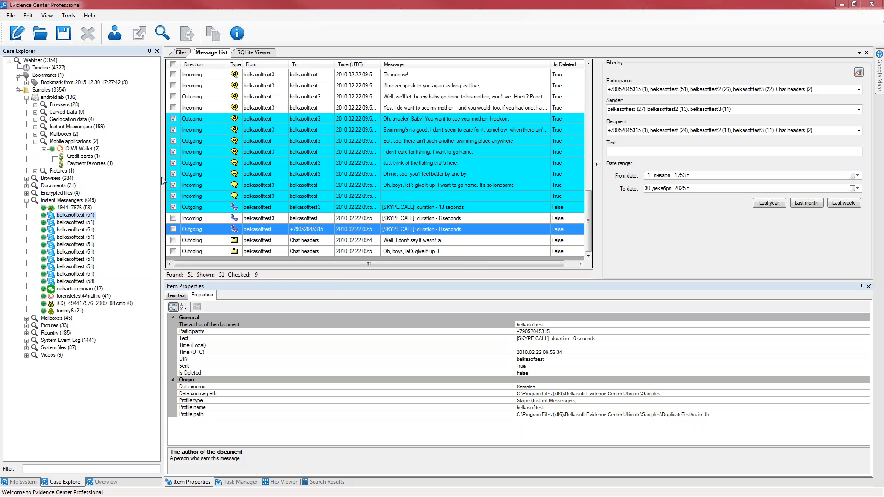
pyautogui.moveTo(273, 105); pyautogui.dragTo(383, 115)
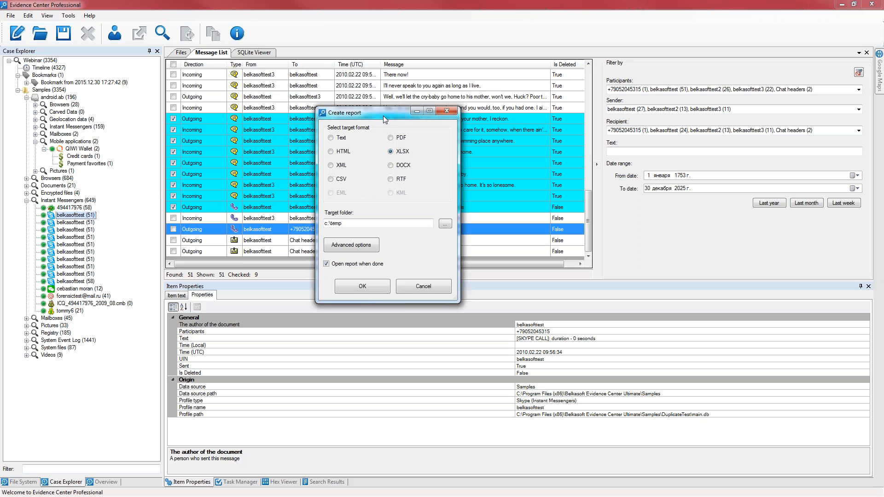
pyautogui.click(391, 138)
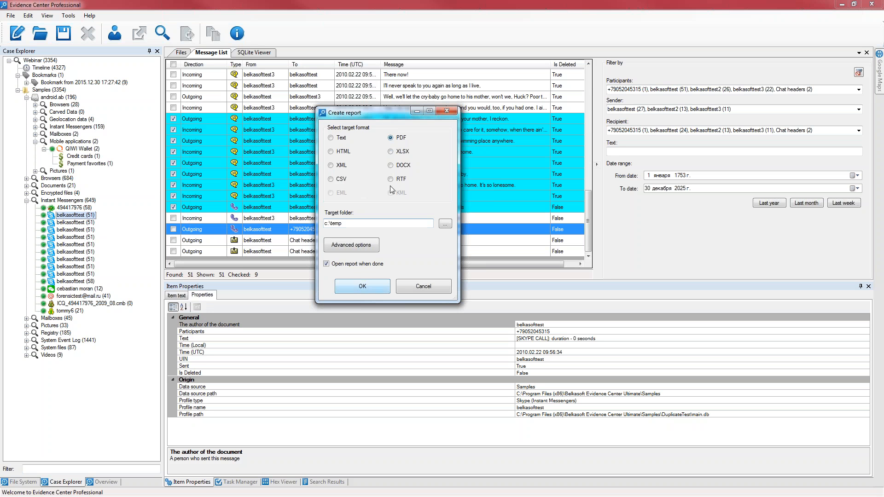
# In the advanced report options, remove Time (Local), Attachments and Read status from the columns selected for the Messages report
pyautogui.click(371, 248)
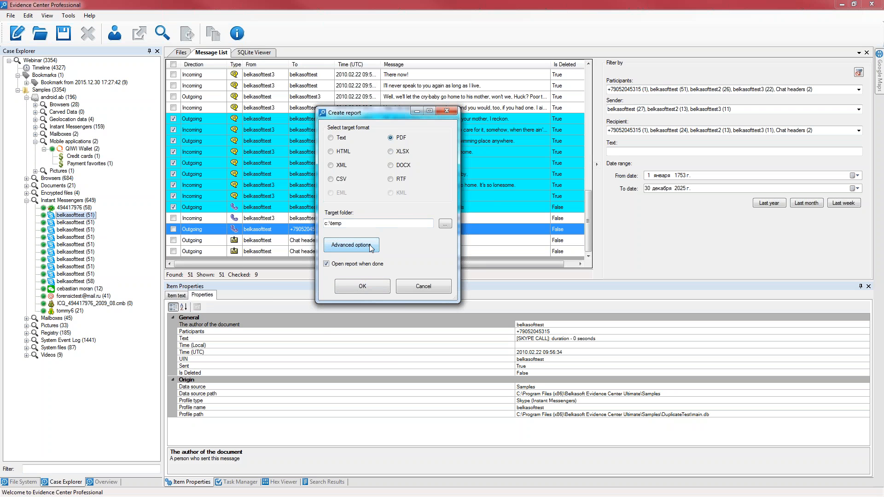
pyautogui.moveTo(154, 100); pyautogui.dragTo(347, 112)
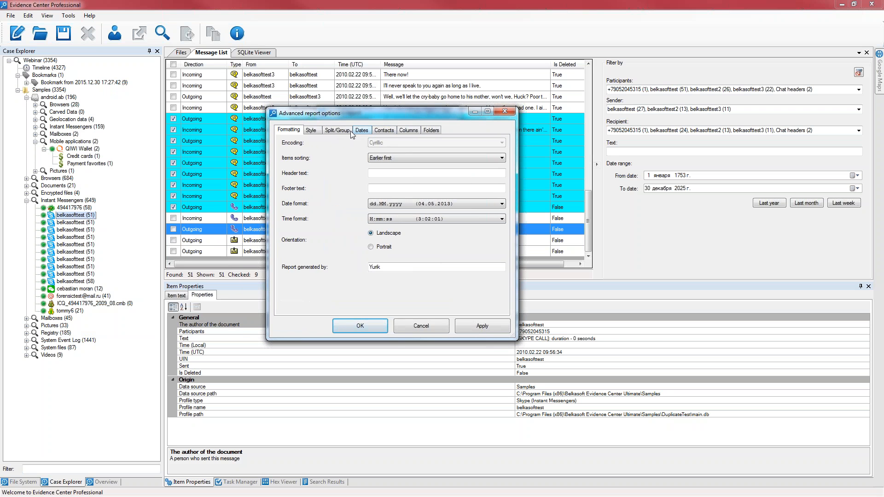
pyautogui.click(310, 130)
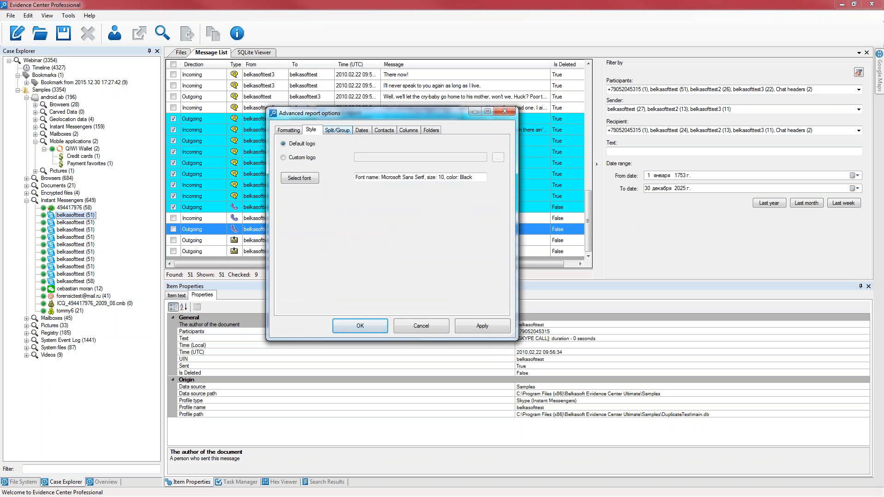
pyautogui.click(408, 130)
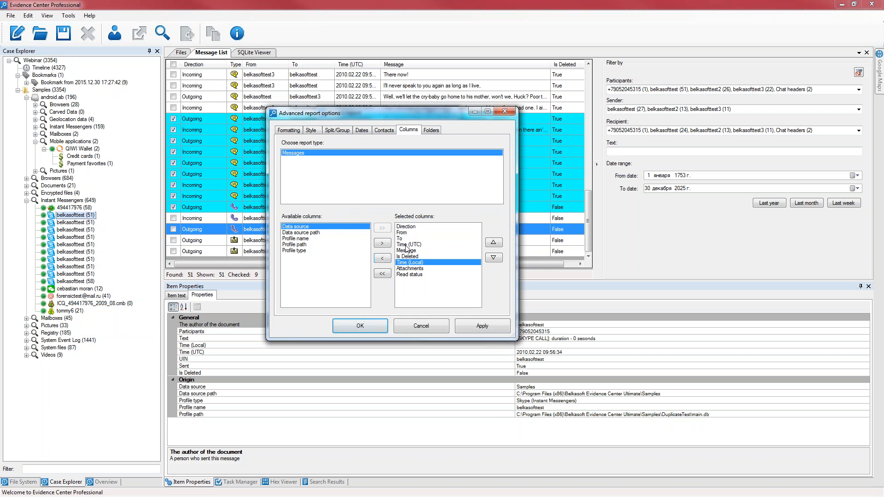
pyautogui.click(382, 259)
pyautogui.click(409, 263)
pyautogui.click(381, 260)
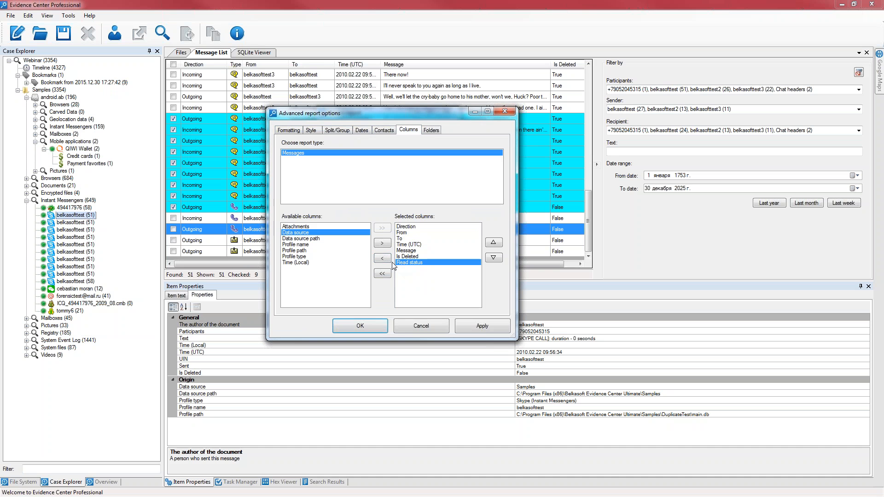
pyautogui.click(385, 260)
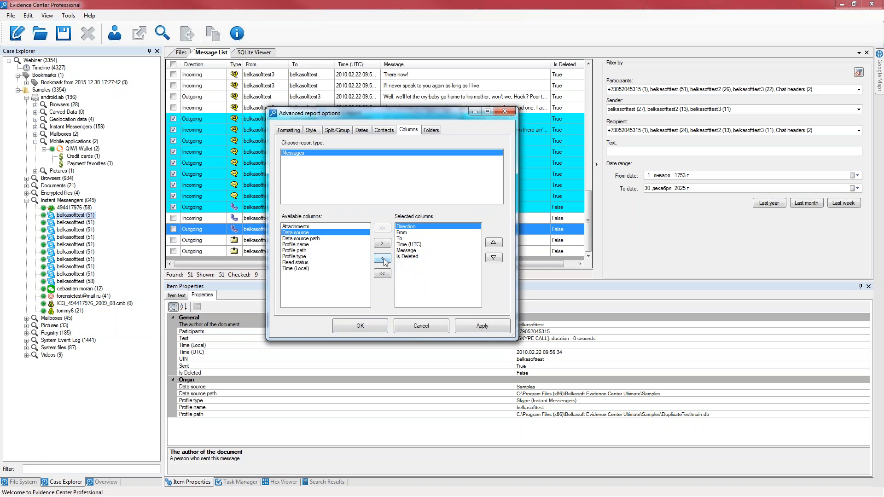
# Make Time (UTC) the first selected report column and accept the advanced options
pyautogui.click(410, 245)
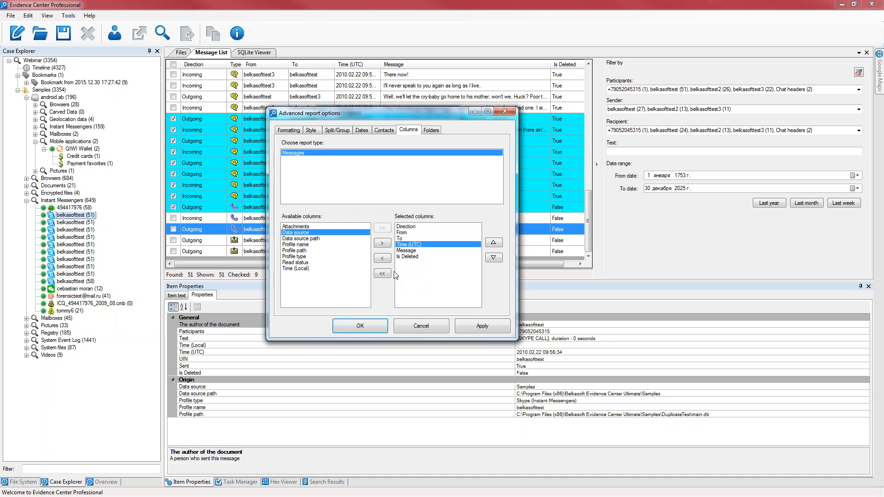
pyautogui.click(494, 243)
pyautogui.click(493, 243)
pyautogui.click(493, 243)
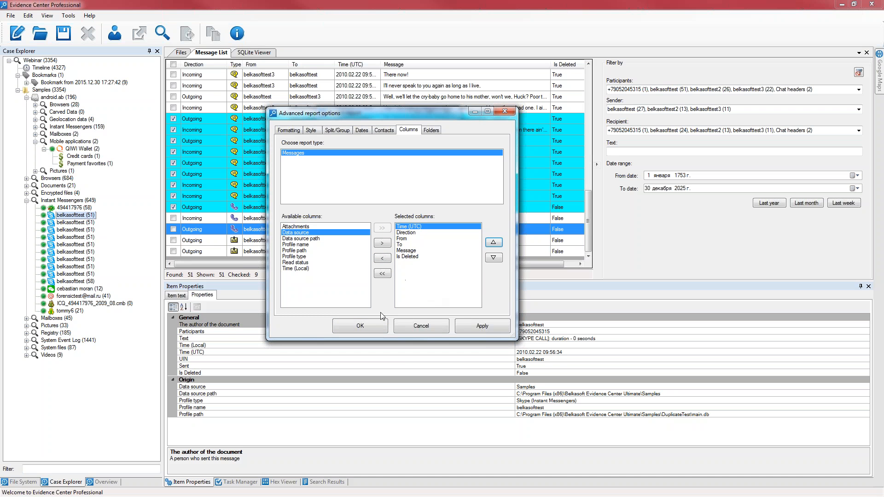
pyautogui.click(369, 327)
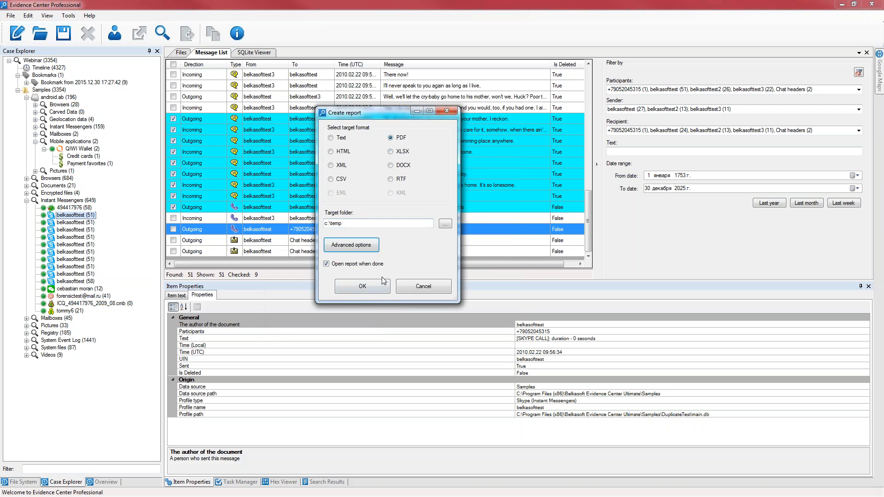
# Generate the report in the c:\temp folder and maximize the resulting PDF in Adobe Reader
pyautogui.moveTo(349, 224); pyautogui.dragTo(304, 224)
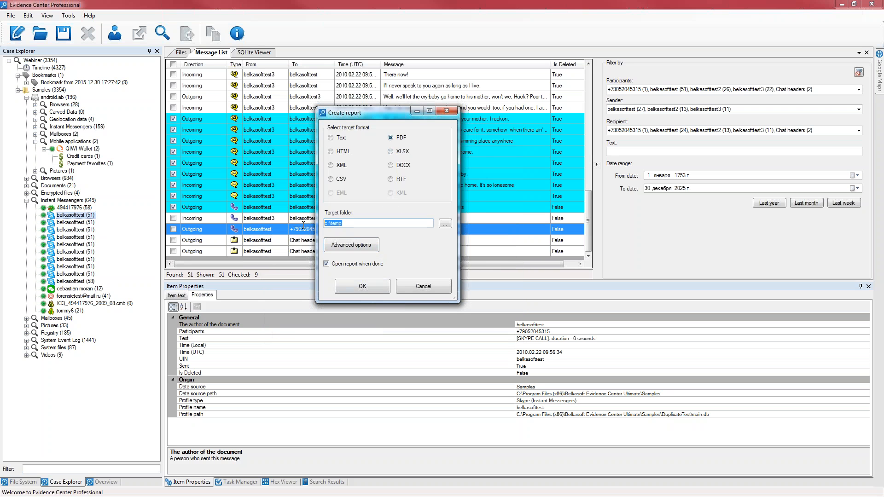
pyautogui.click(374, 290)
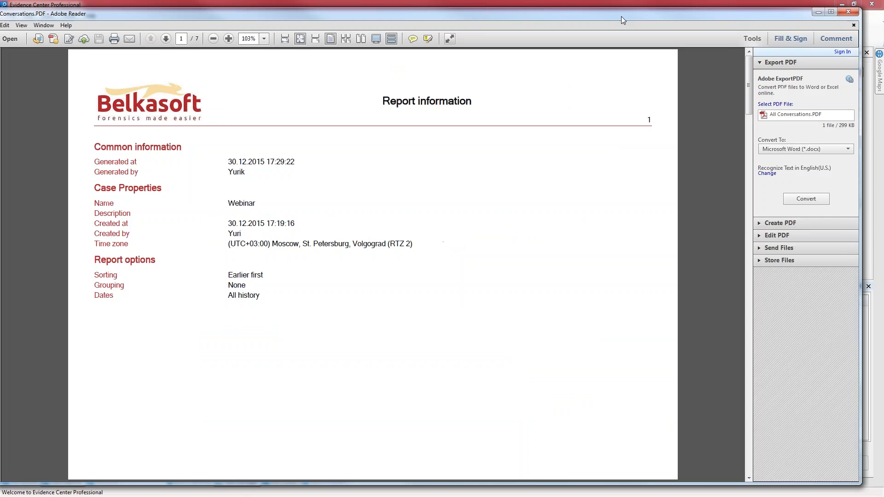
pyautogui.doubleClick(651, 16)
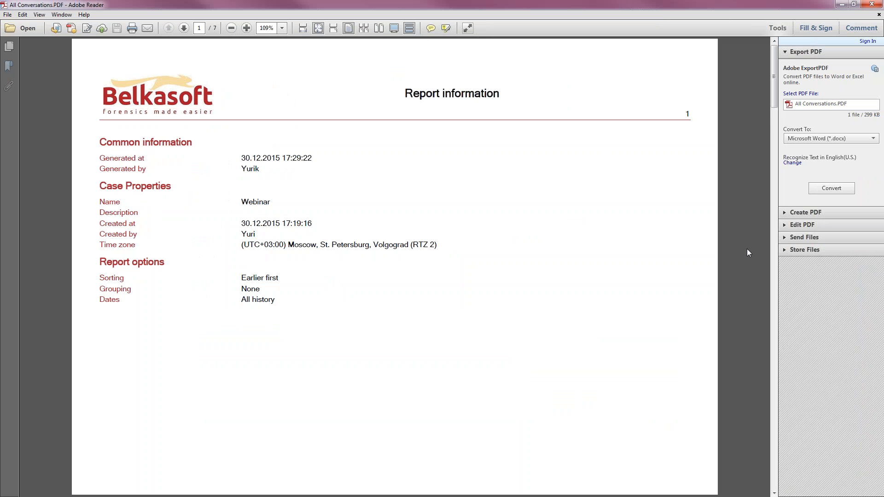
# Page through the PDF report to the message table on page 3, examine its column order and return to Evidence Center
pyautogui.click(774, 264)
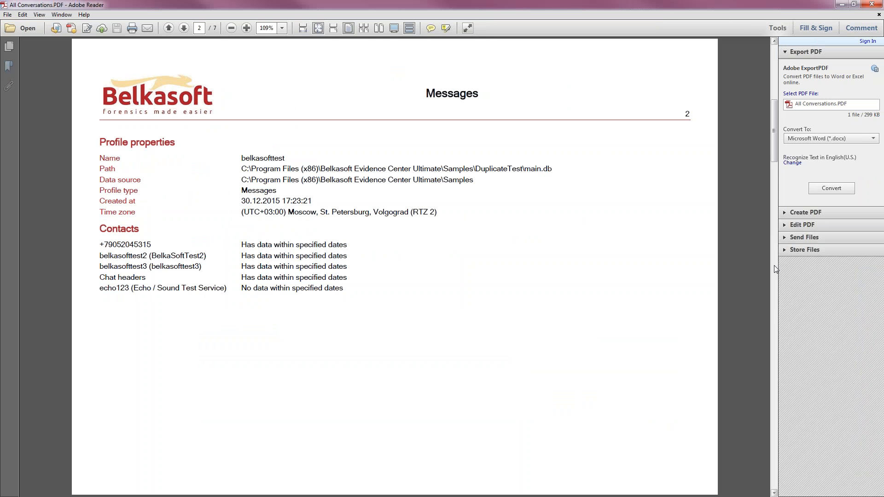
pyautogui.click(774, 264)
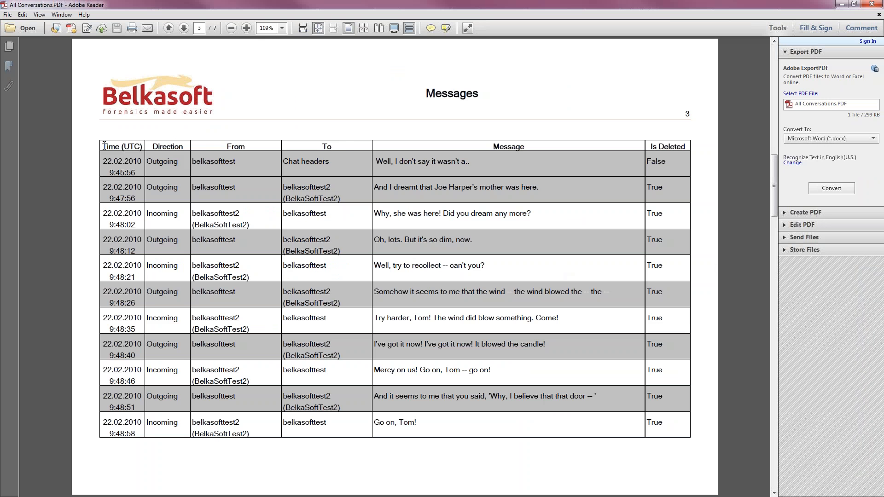
pyautogui.moveTo(104, 145); pyautogui.dragTo(225, 146)
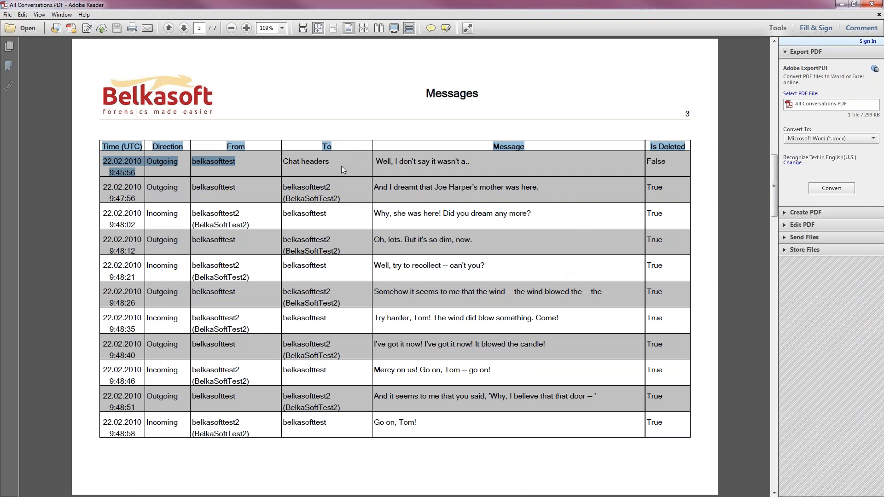
pyautogui.click(446, 181)
pyautogui.moveTo(109, 147); pyautogui.dragTo(132, 146)
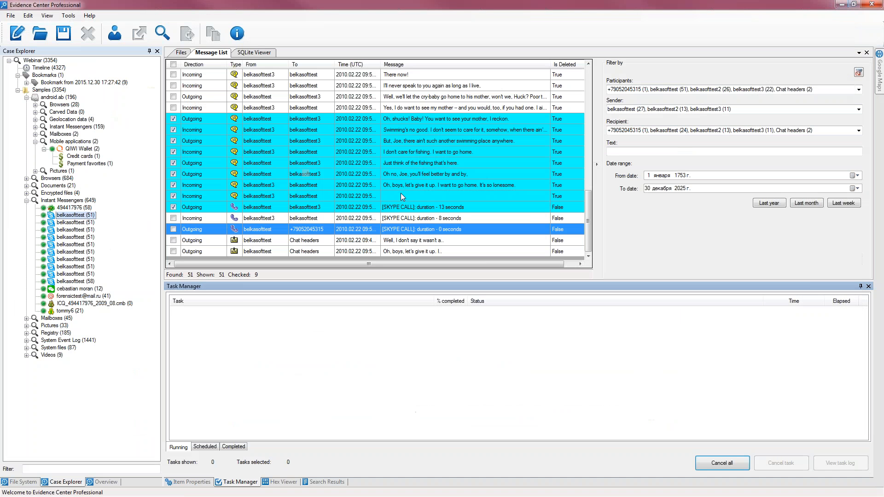
# Collapse the Instant Messengers node of the Samples data source and expand Browsers down to its first profile's categories
pyautogui.click(27, 200)
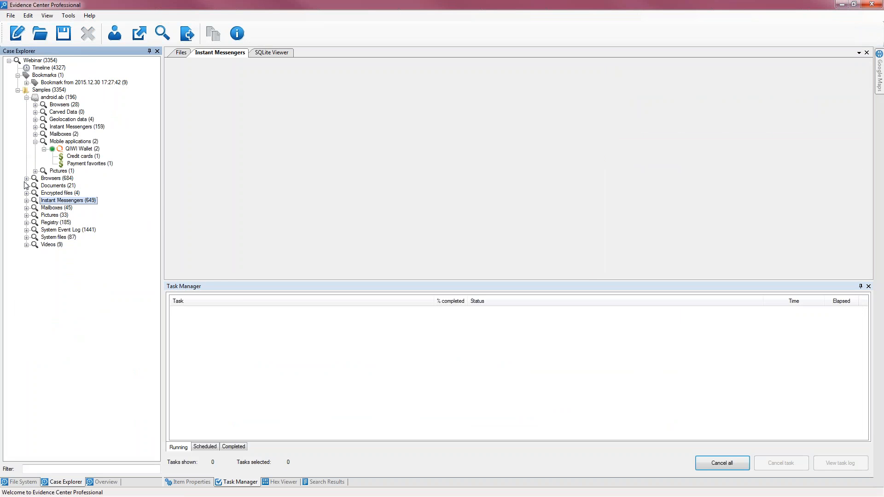
pyautogui.click(26, 178)
pyautogui.click(35, 185)
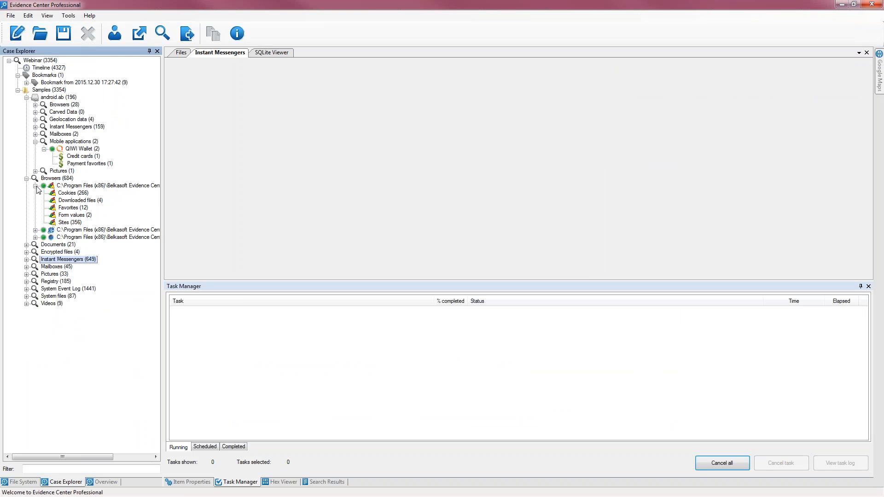
# View the first browser profile's Cookies, Downloaded files and Favorites lists one after another
pyautogui.click(71, 193)
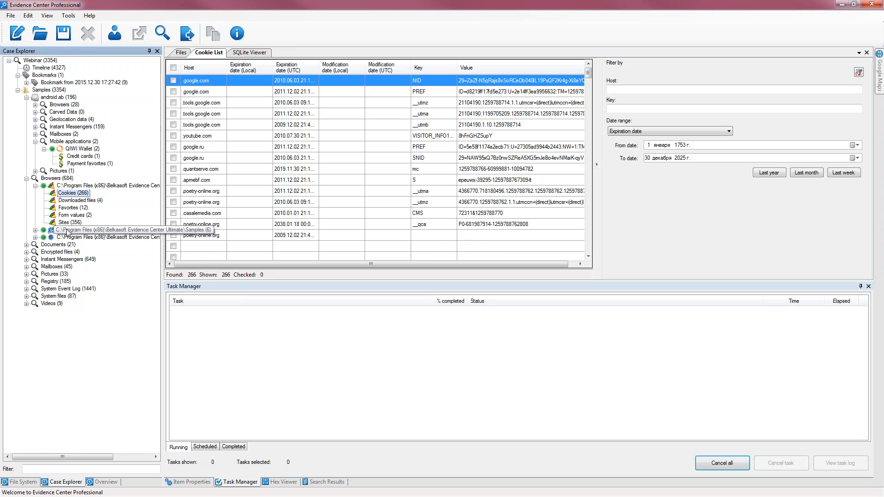
pyautogui.click(75, 201)
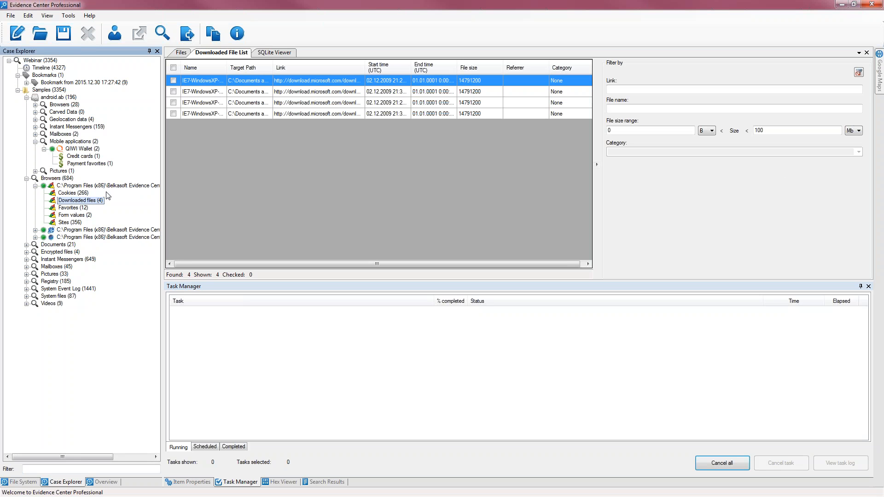
pyautogui.click(70, 208)
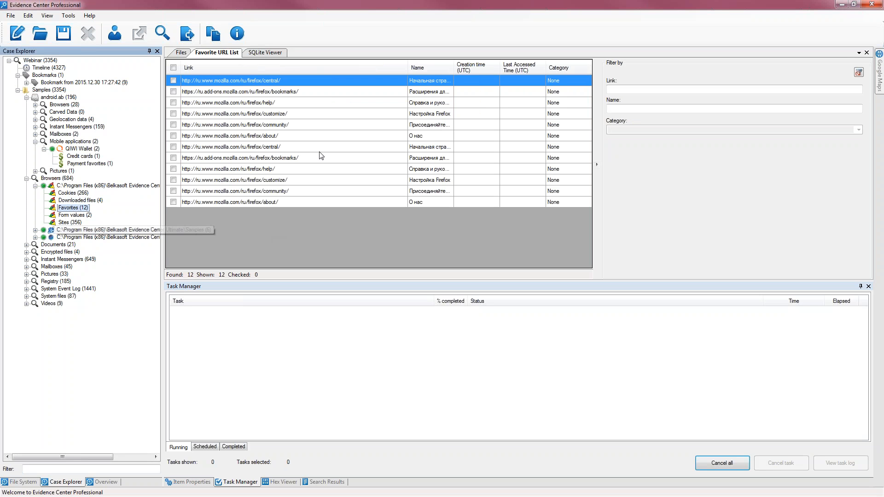
# Open the first browser profile's Sites list and examine the options of its Category and Search engine filters
pyautogui.click(78, 223)
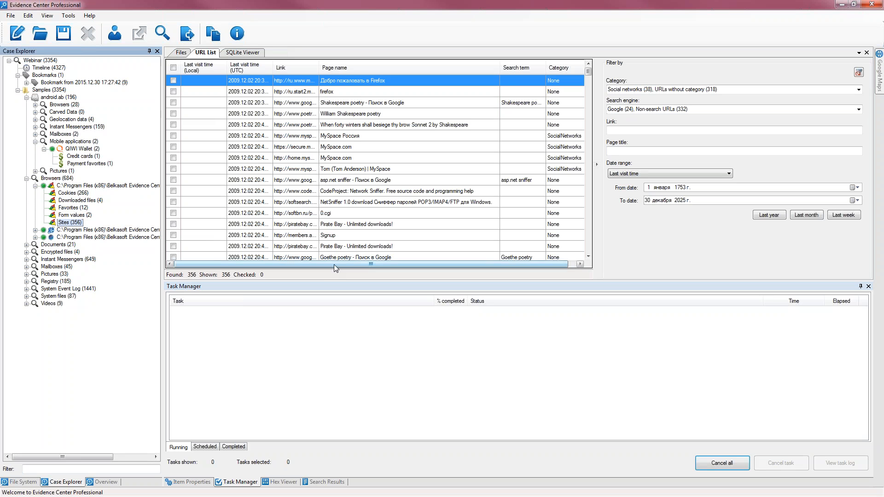
pyautogui.moveTo(335, 264); pyautogui.dragTo(384, 264)
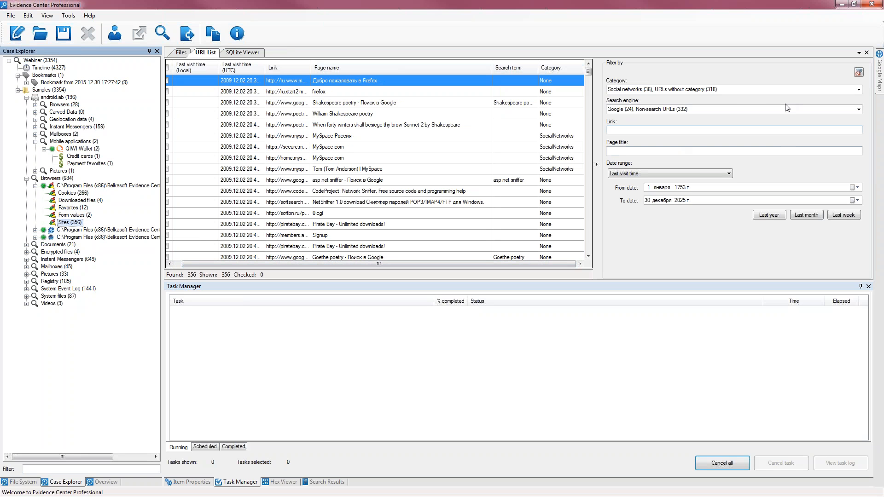
pyautogui.click(859, 90)
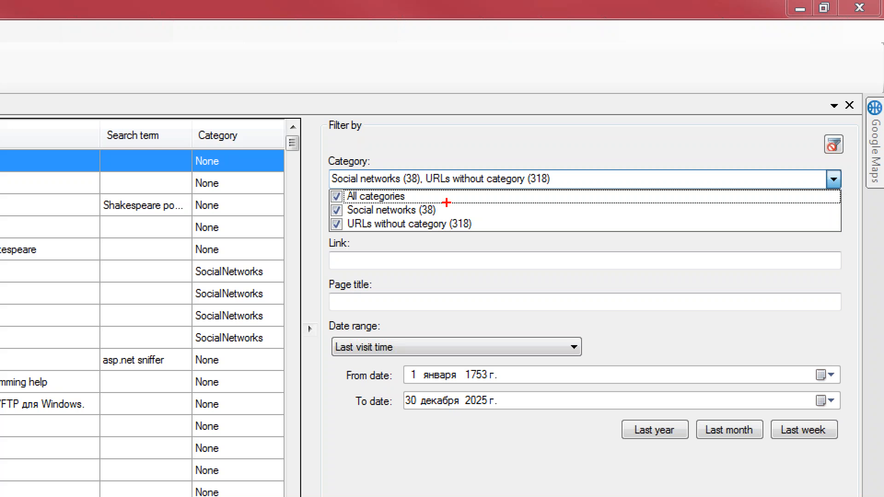
pyautogui.moveTo(366, 205)
pyautogui.mouseDown()
pyautogui.moveTo(322, 214)
pyautogui.moveTo(467, 220)
pyautogui.moveTo(352, 204)
pyautogui.mouseUp()
pyautogui.press('Escape')
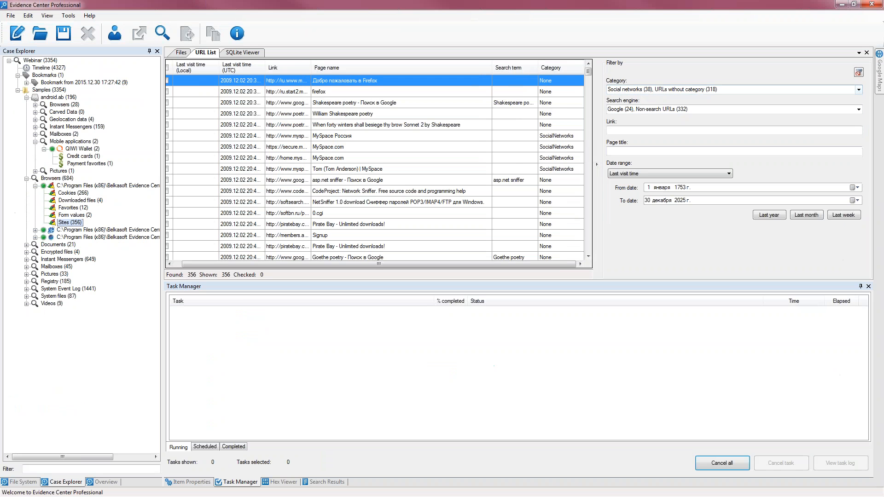
pyautogui.click(858, 109)
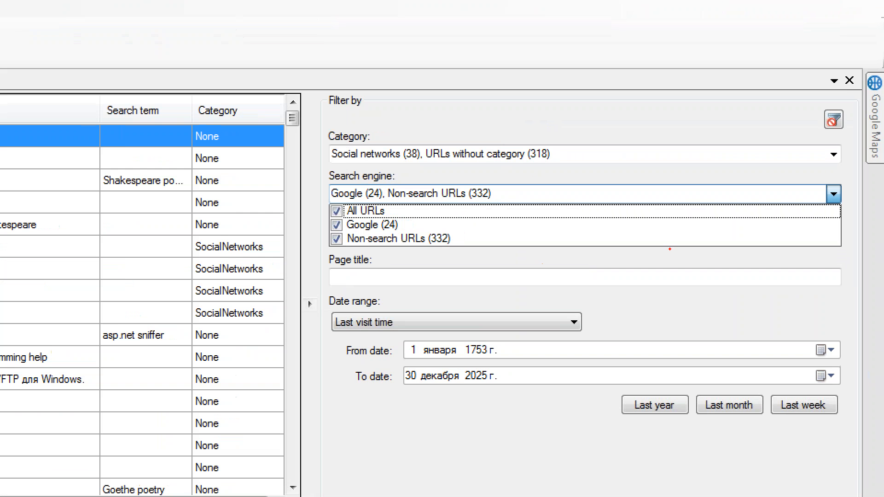
pyautogui.moveTo(355, 231); pyautogui.dragTo(425, 222)
pyautogui.press('Escape')
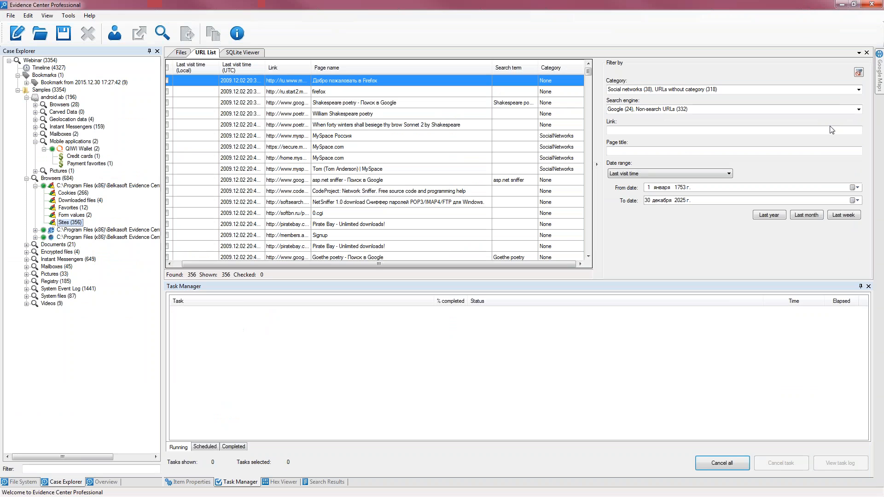
# Filter the Sites list by search engine to Google URLs only and look through the filtered rows
pyautogui.click(858, 110)
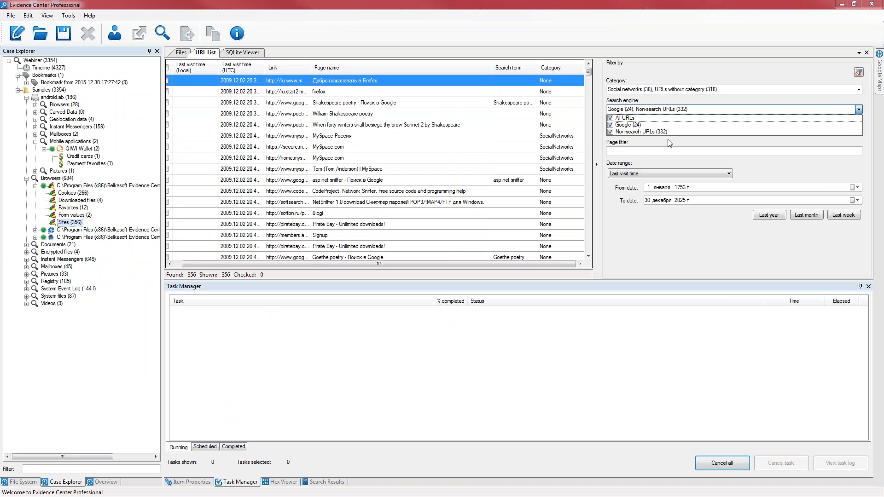
pyautogui.click(612, 119)
pyautogui.click(610, 125)
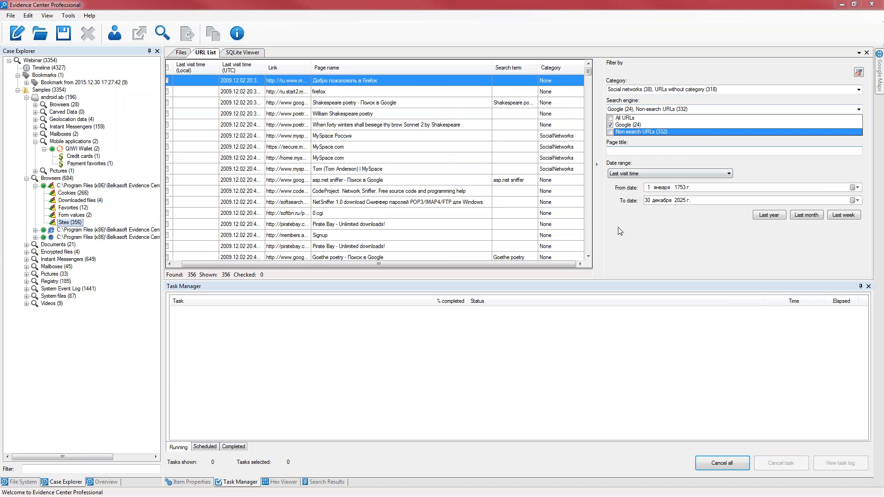
pyautogui.click(621, 245)
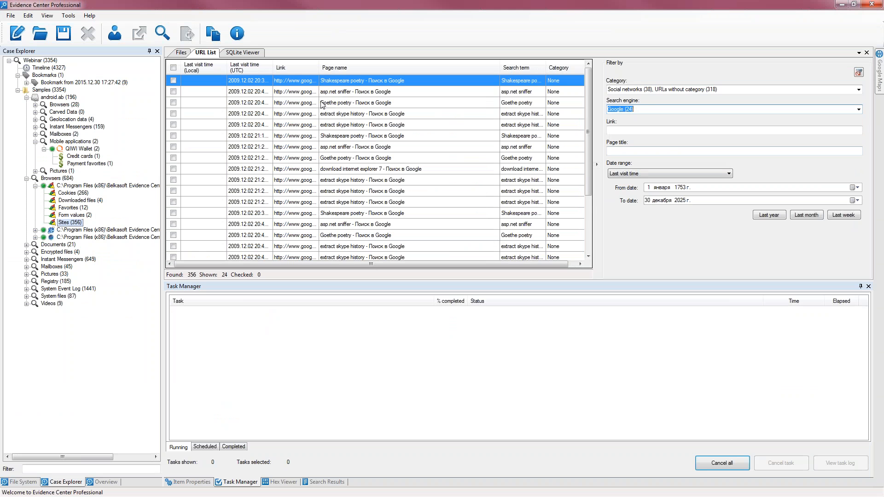
pyautogui.scroll(-3, 522, 153)
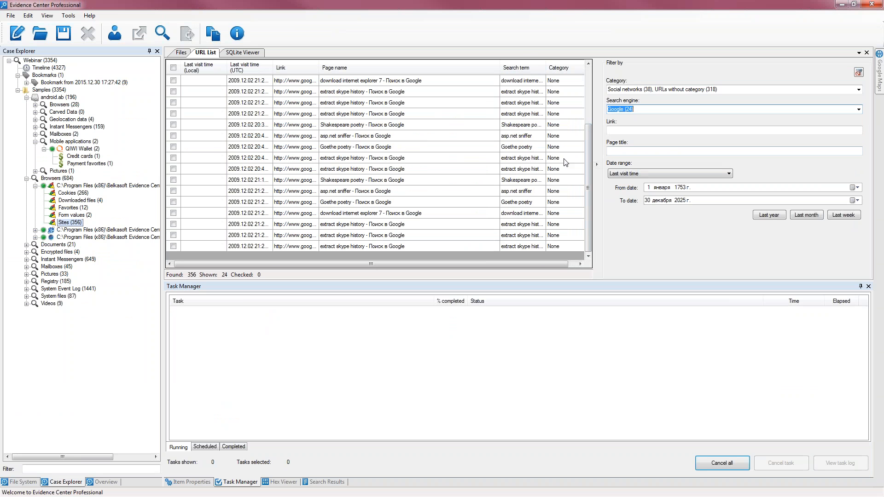
pyautogui.moveTo(589, 148); pyautogui.dragTo(587, 82)
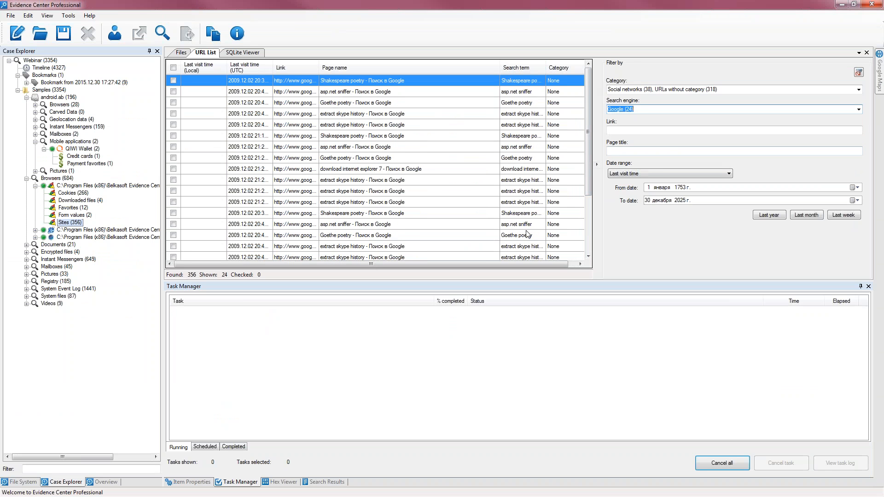
# Remove the Search term column from the URL list and reset the list's filters
pyautogui.rightClick(536, 64)
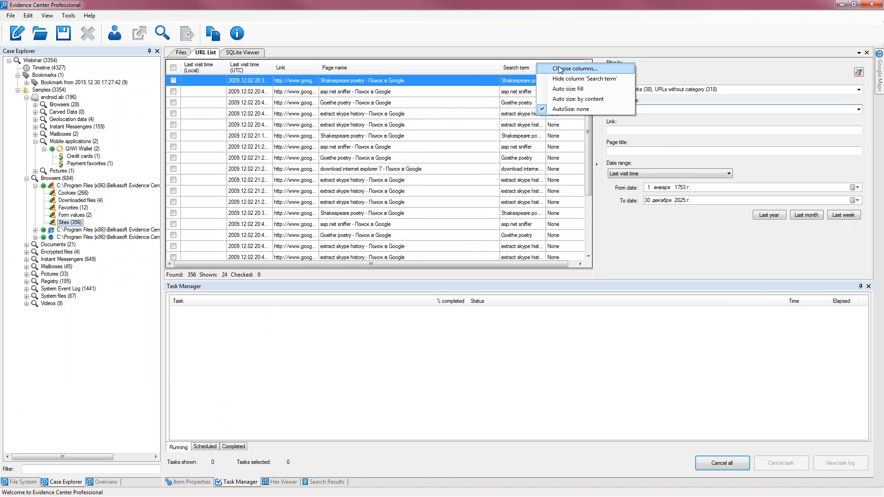
pyautogui.click(559, 68)
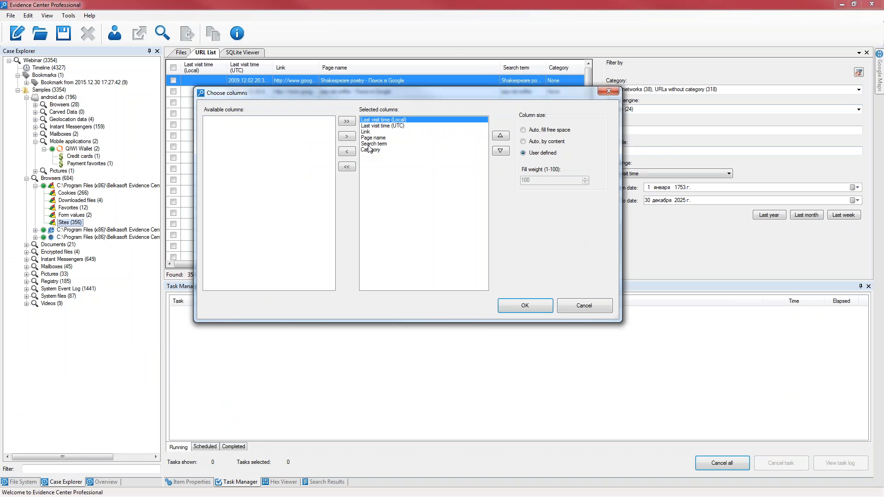
pyautogui.click(369, 144)
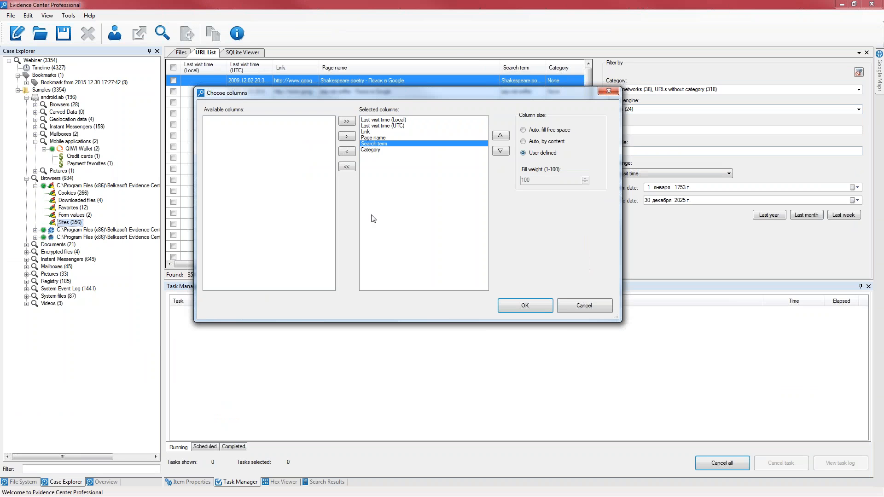
pyautogui.click(347, 154)
pyautogui.click(529, 309)
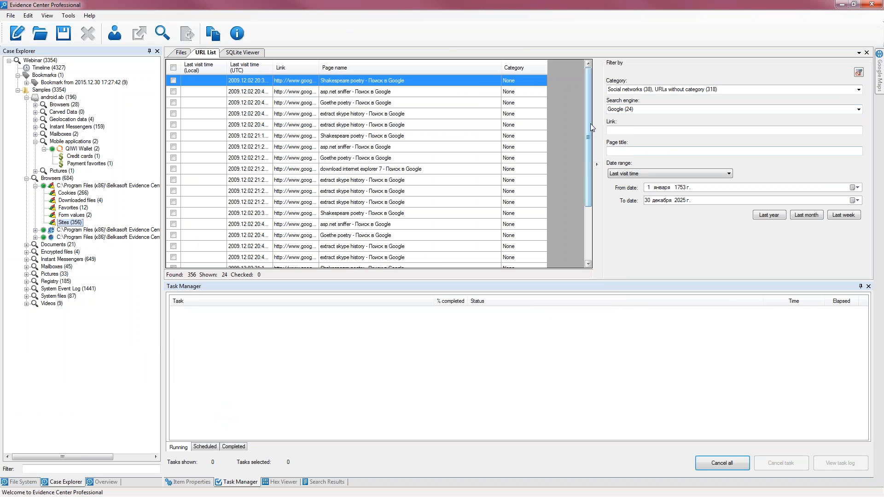
pyautogui.moveTo(590, 130); pyautogui.dragTo(595, 82)
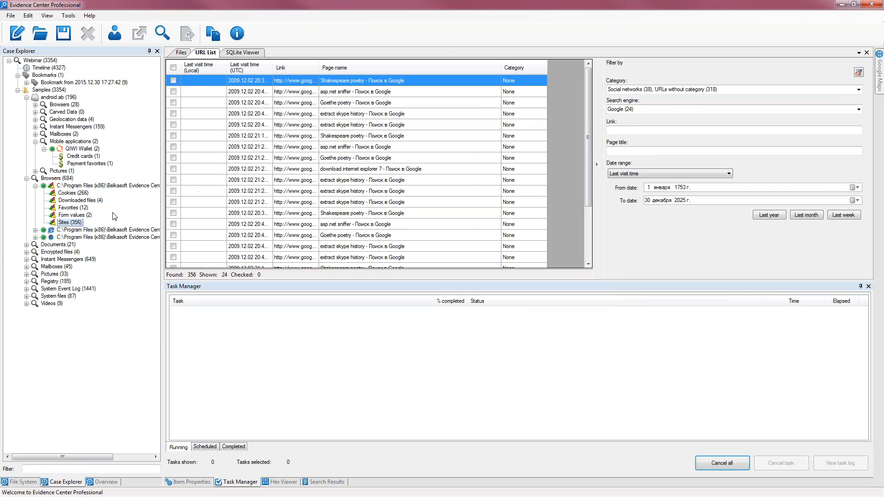
pyautogui.click(859, 73)
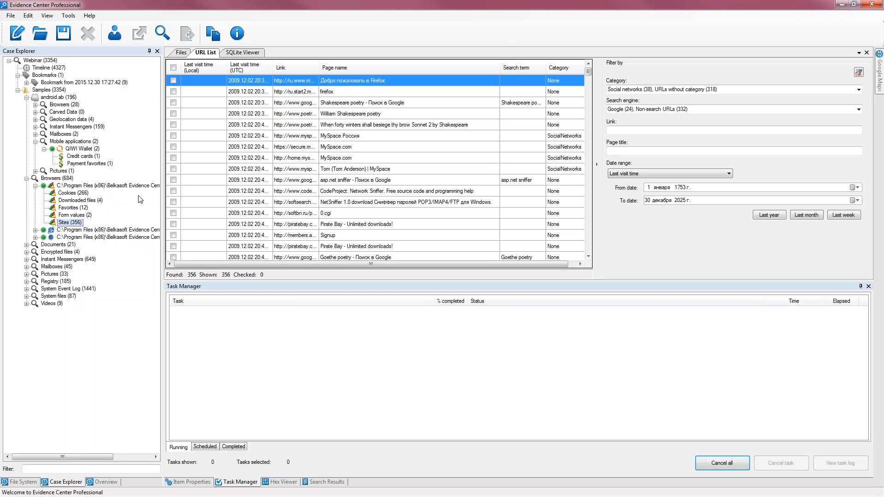
# Check the first Shakespeare poetry search, the home.myspace MySpace.com page and NetSniffer 1.0, and add them to the existing bookmark from 2015.12.30 17:27:42
pyautogui.click(328, 105)
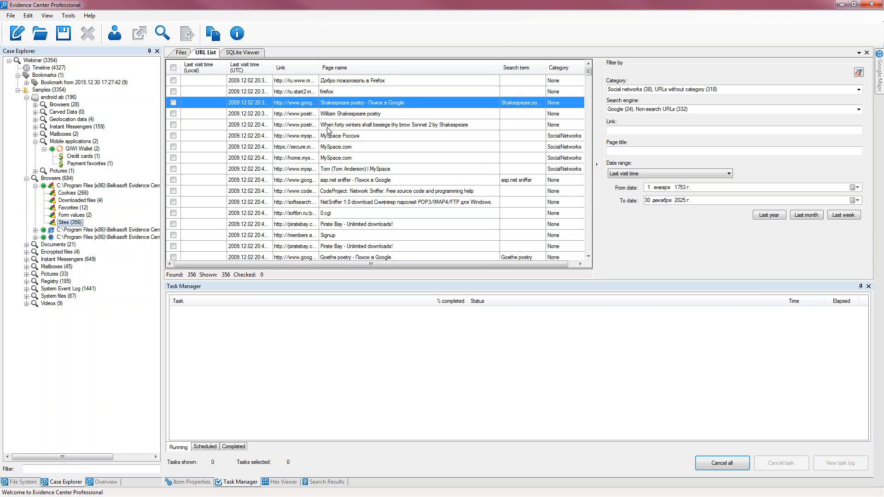
pyautogui.press('space')
pyautogui.click(315, 157)
pyautogui.press('space')
pyautogui.click(295, 202)
pyautogui.press('space')
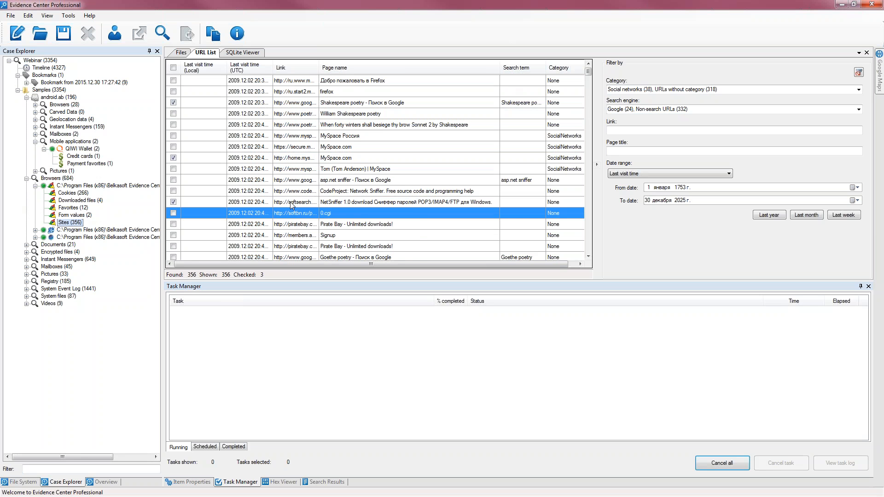
pyautogui.rightClick(290, 201)
pyautogui.moveTo(399, 243)
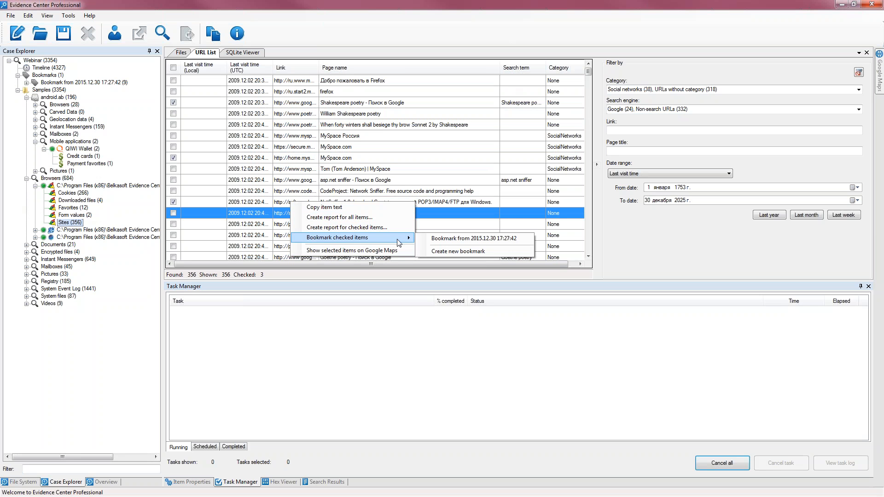
pyautogui.click(473, 238)
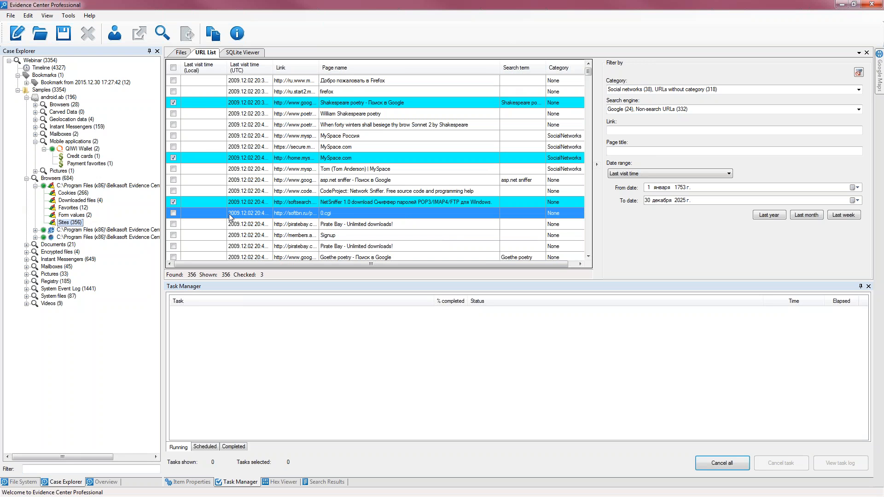
# Collapse the Browsers and android.ab nodes and expand Mailboxes down to the root folders of the Hotmail mailbox
pyautogui.click(26, 178)
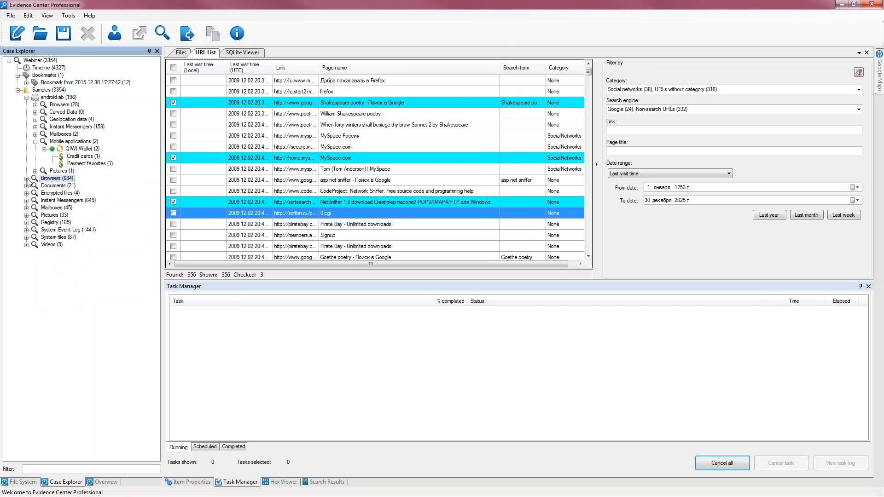
pyautogui.click(27, 98)
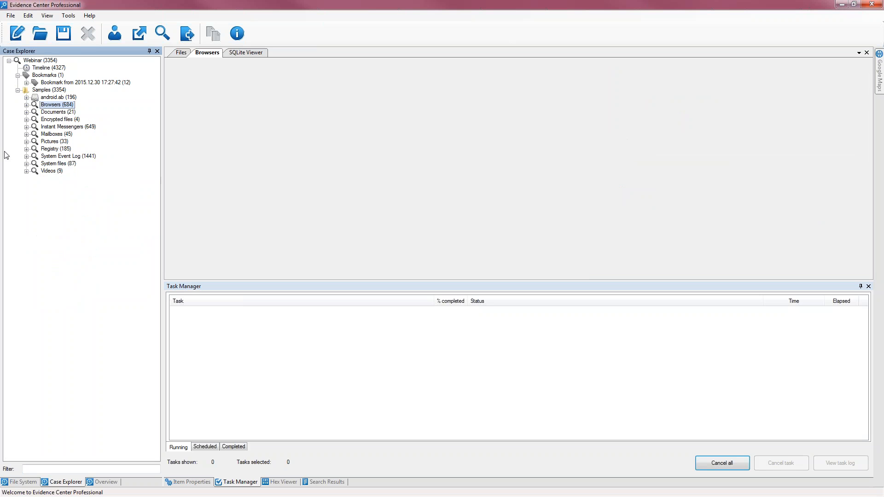
pyautogui.click(26, 134)
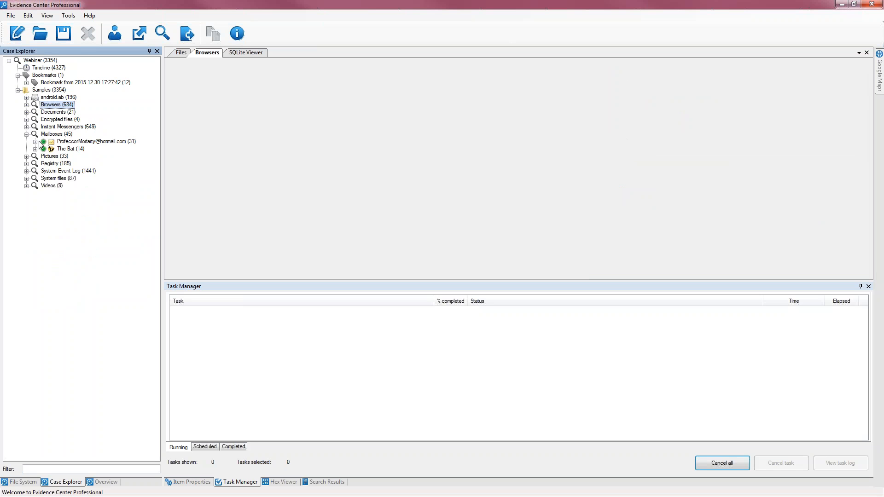
pyautogui.click(35, 141)
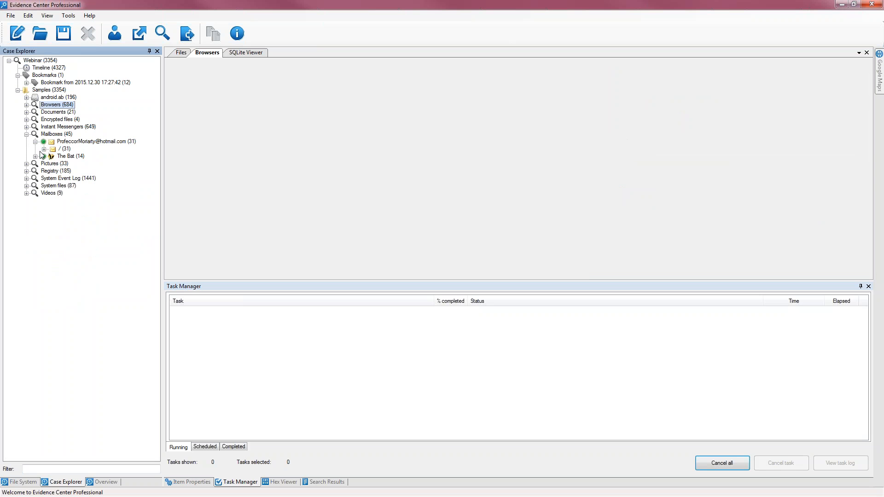
pyautogui.click(43, 149)
pyautogui.click(53, 157)
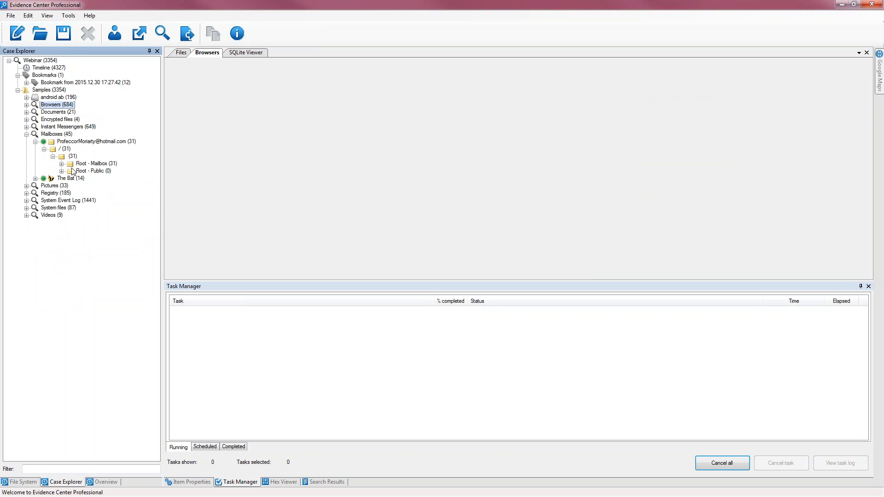
pyautogui.hotkey('ctrl', '1')
pyautogui.click(154, 253)
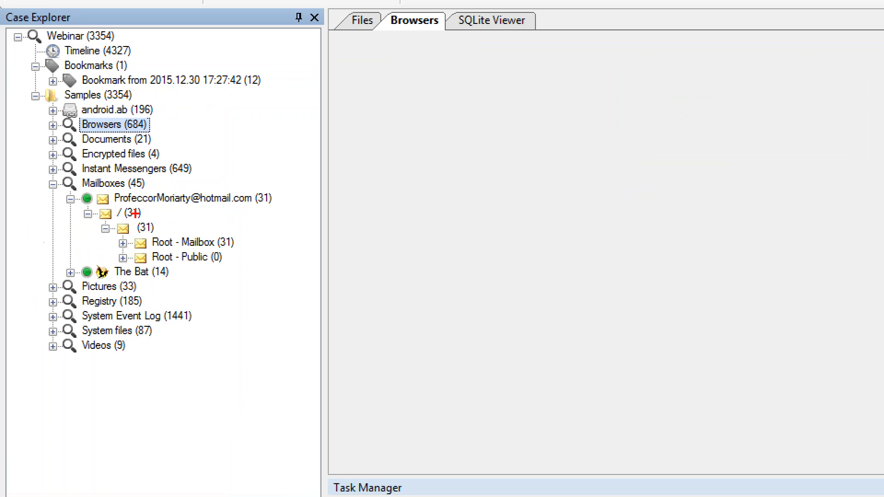
pyautogui.moveTo(247, 208); pyautogui.dragTo(226, 207)
pyautogui.press('Escape')
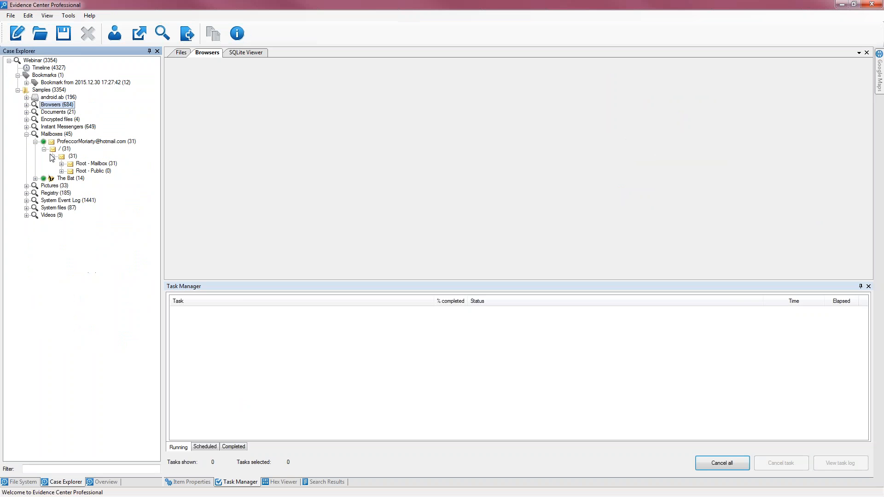
# Expand The Bat mailbox and its Inbox folder, and view the Inbox mail list
pyautogui.click(36, 178)
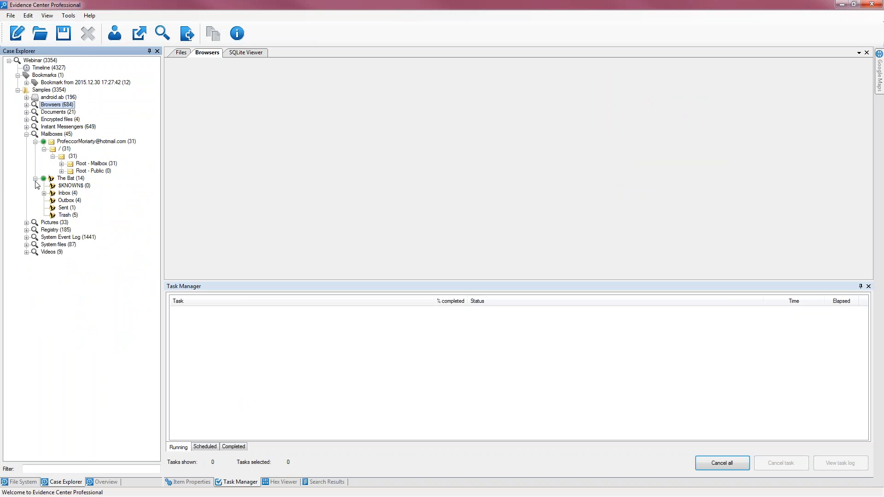
pyautogui.click(44, 193)
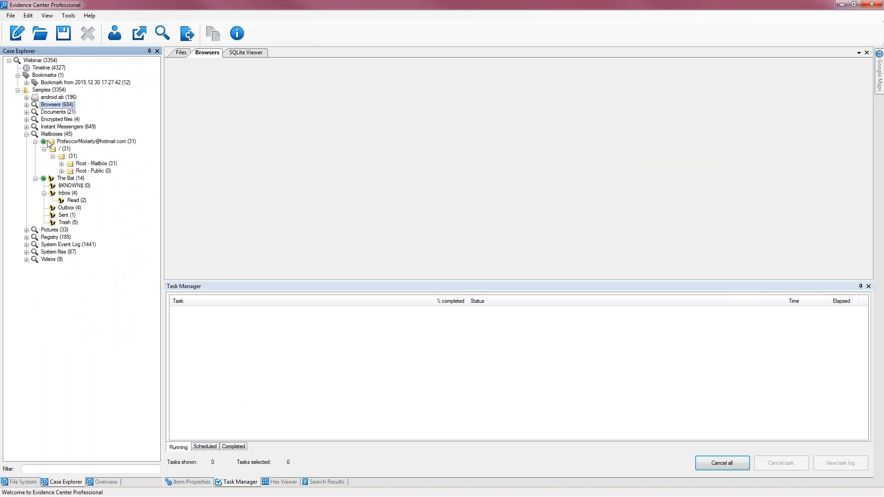
pyautogui.click(72, 194)
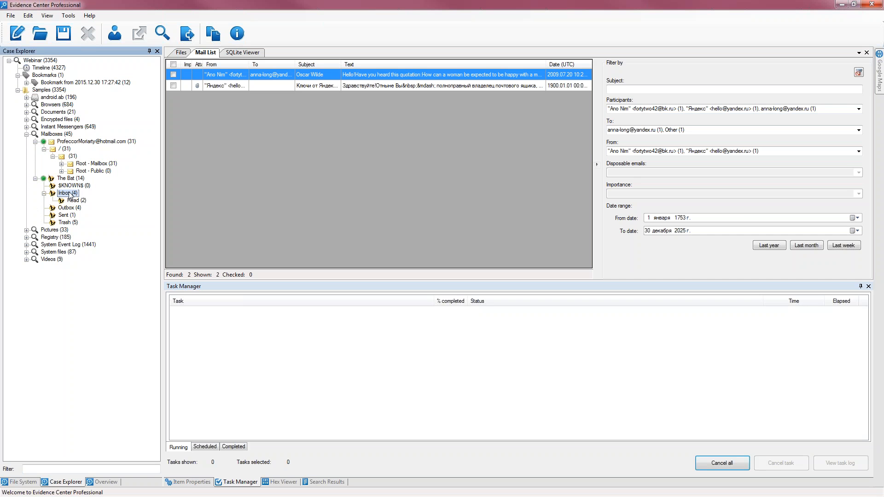
# Show the item properties of the Inbox message with subject Oscar Wilde and examine its Cc and Bcc address fields
pyautogui.click(192, 482)
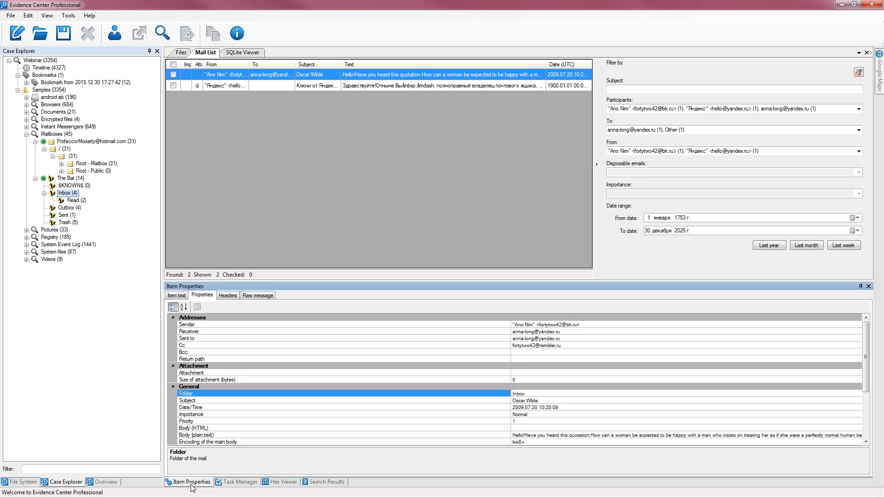
pyautogui.click(213, 75)
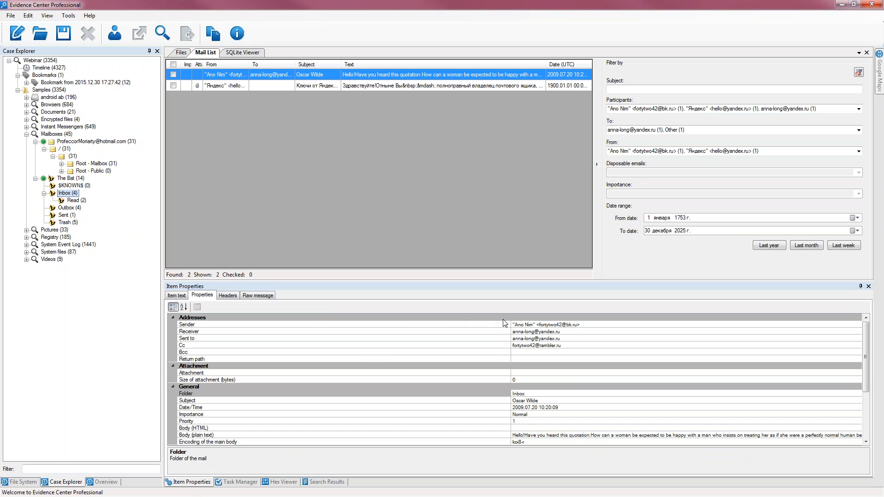
pyautogui.moveTo(510, 323); pyautogui.dragTo(279, 349)
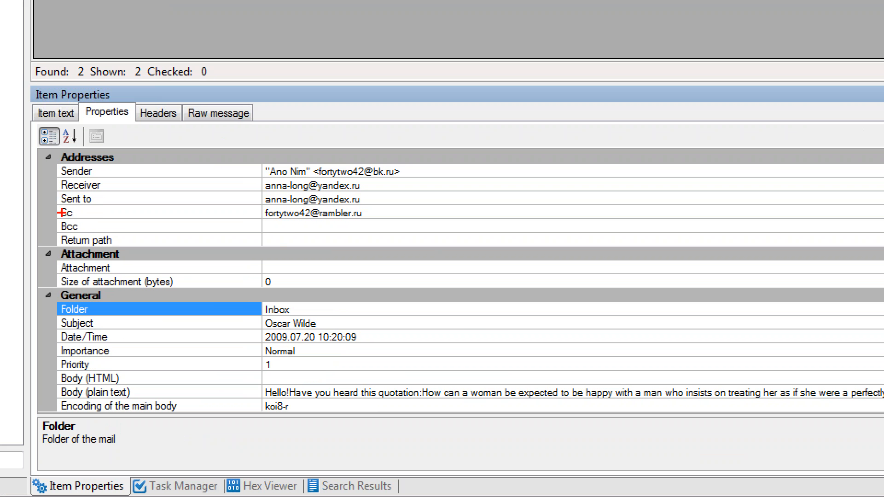
pyautogui.moveTo(49, 224); pyautogui.dragTo(88, 236)
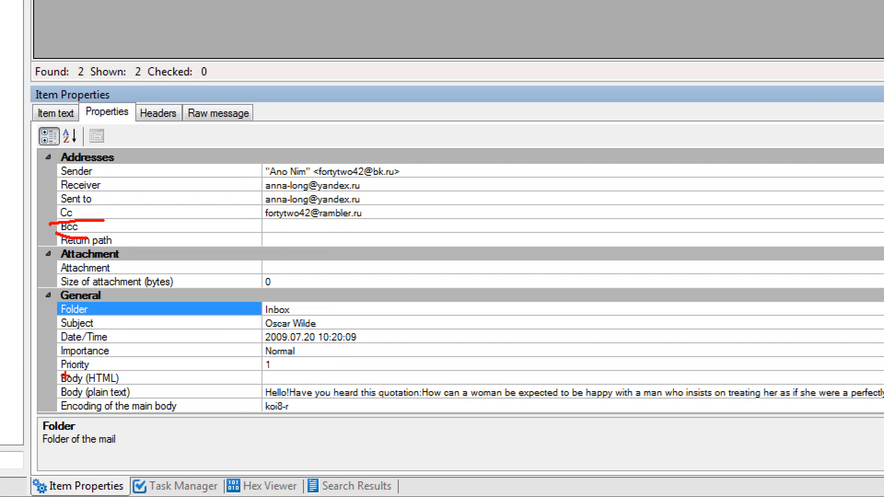
# Display the item text of the Oscar Wilde message and select its whole body
pyautogui.moveTo(66, 375); pyautogui.dragTo(111, 368)
pyautogui.press('Escape')
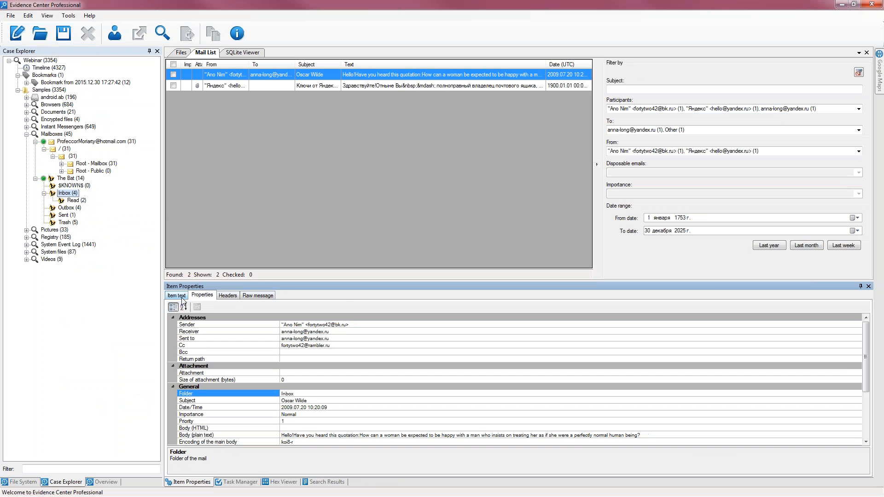
pyautogui.click(177, 295)
pyautogui.moveTo(240, 322); pyautogui.dragTo(168, 303)
pyautogui.click(233, 347)
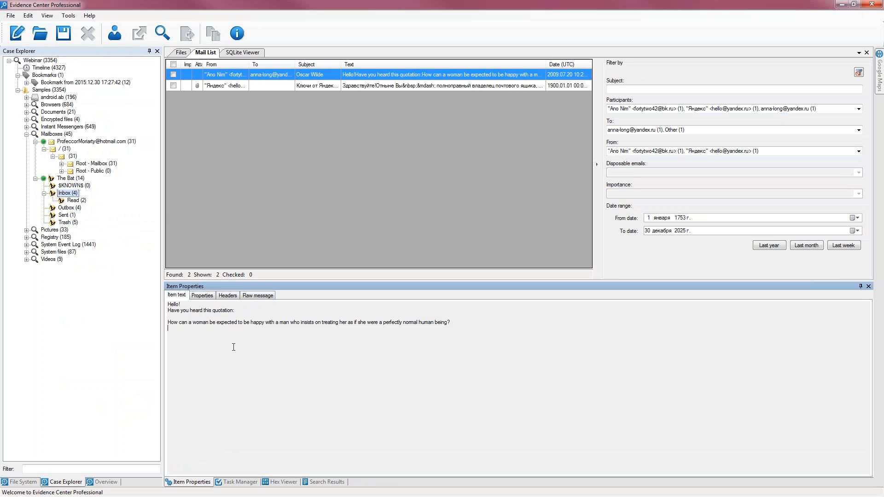
pyautogui.click(168, 350)
pyautogui.hotkey('shift', 'Up')
pyautogui.hotkey('shift', 'Up')
pyautogui.hotkey('shift', 'Up')
pyautogui.hotkey('shift', 'Up')
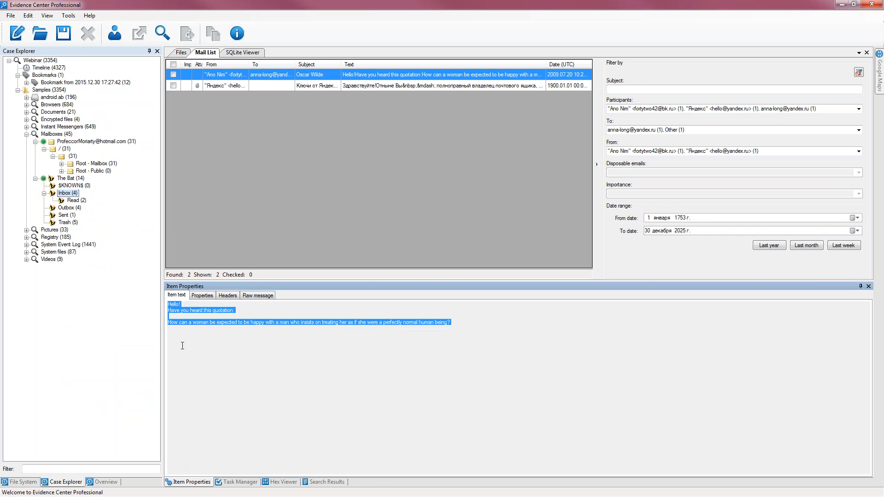
# Examine the headers of the Oscar Wilde message, including the Received and originating IP lines
pyautogui.click(225, 296)
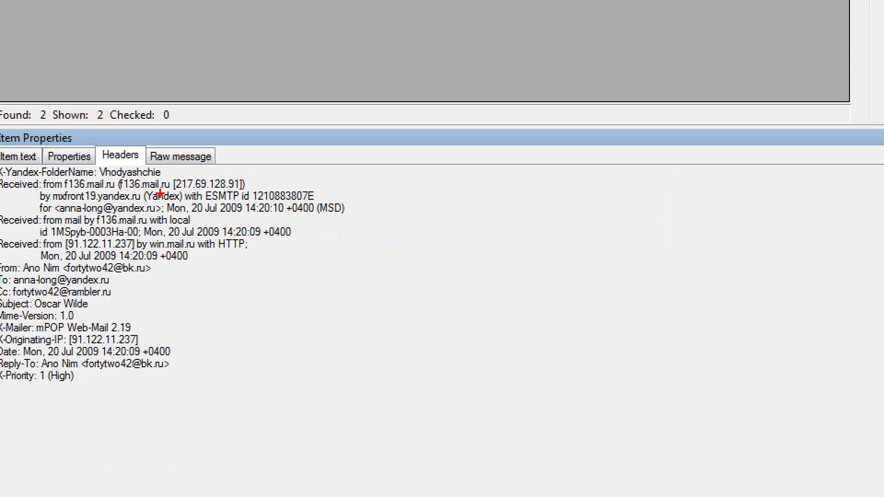
pyautogui.moveTo(160, 193); pyautogui.dragTo(265, 188)
pyautogui.moveTo(66, 349); pyautogui.dragTo(180, 348)
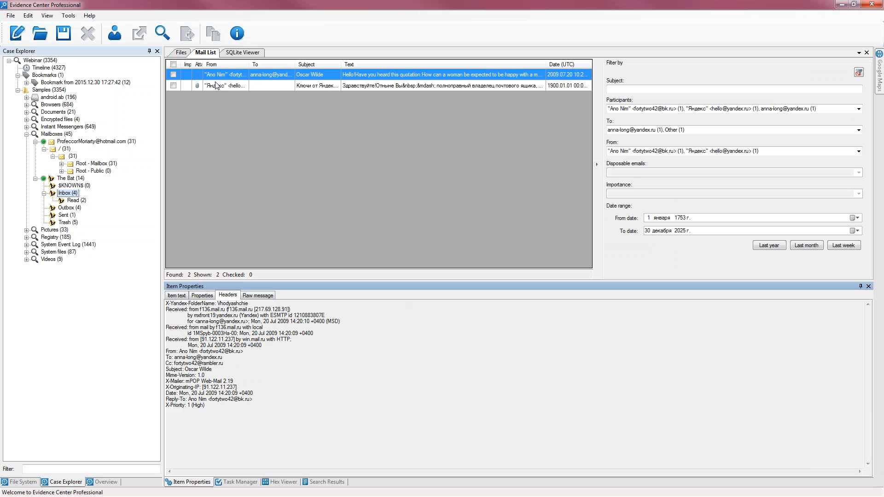
# View the picture attachments of the Inbox message from Яндекс and check the save and open options for i4.png
pyautogui.click(216, 89)
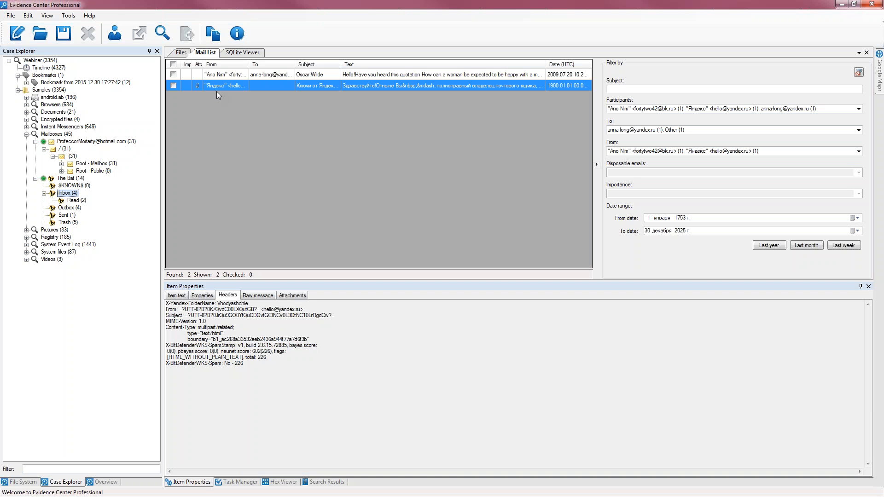
pyautogui.click(293, 297)
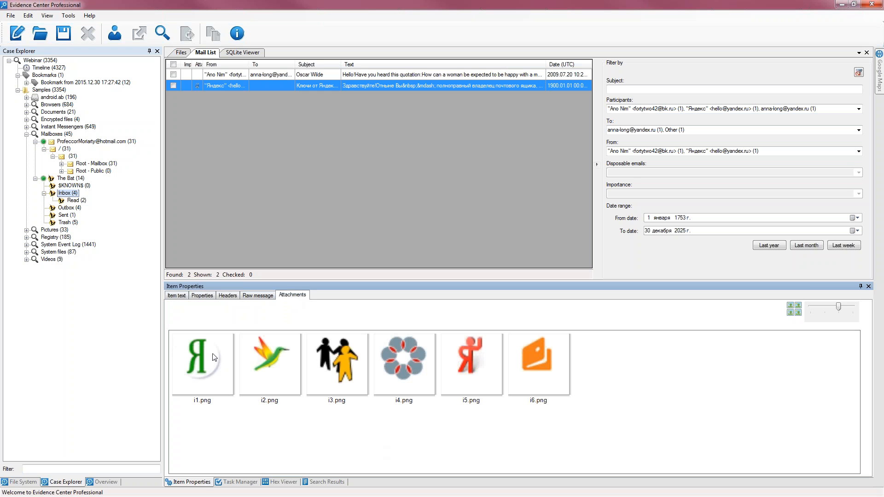
pyautogui.click(268, 371)
pyautogui.click(341, 358)
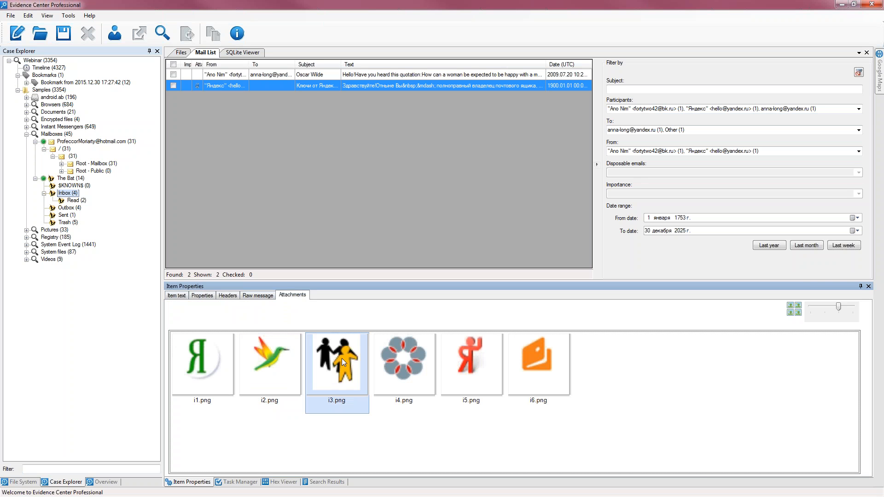
pyautogui.click(410, 356)
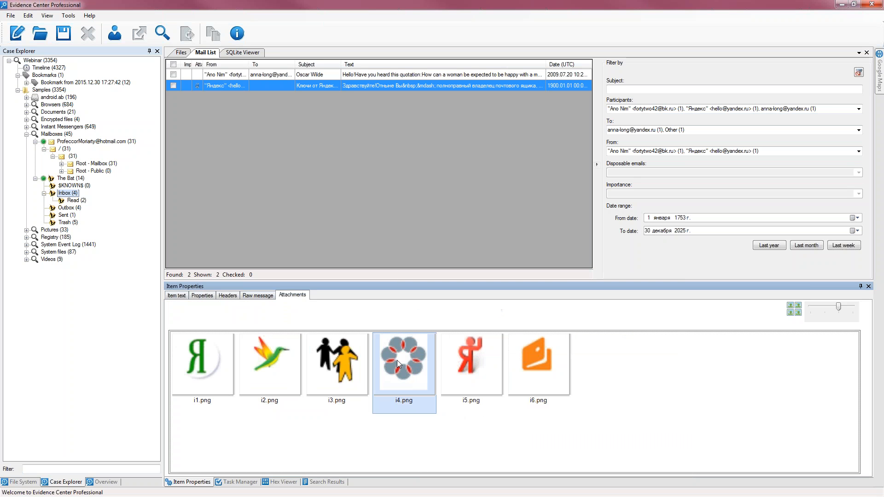
pyautogui.rightClick(397, 360)
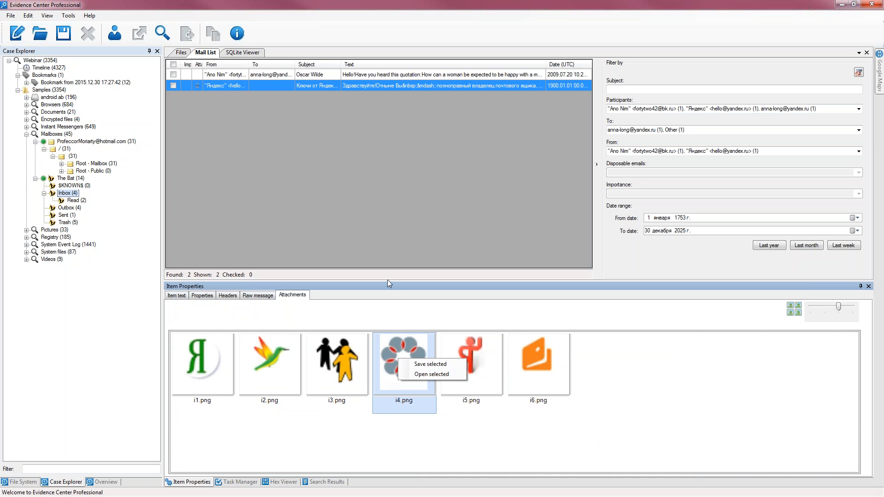
pyautogui.click(355, 213)
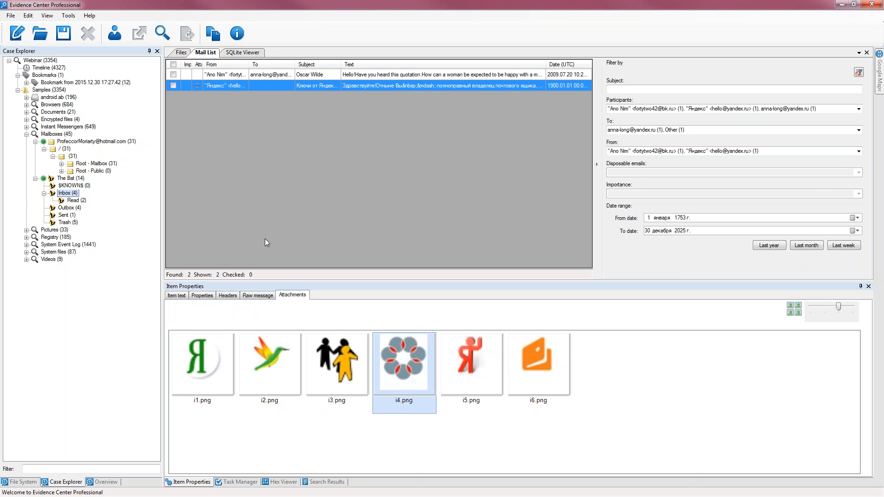
# List all mail of The Bat mailbox and look up the mailbox's option for copying attachments to a folder
pyautogui.click(70, 179)
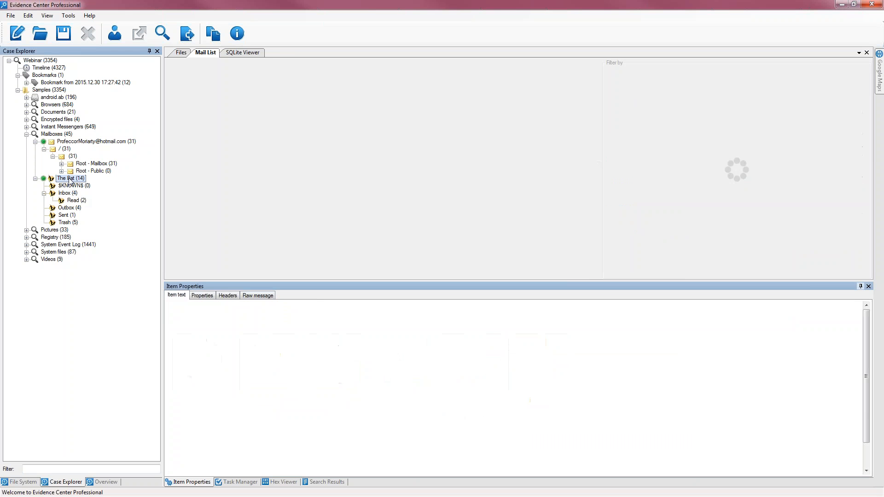
pyautogui.rightClick(69, 179)
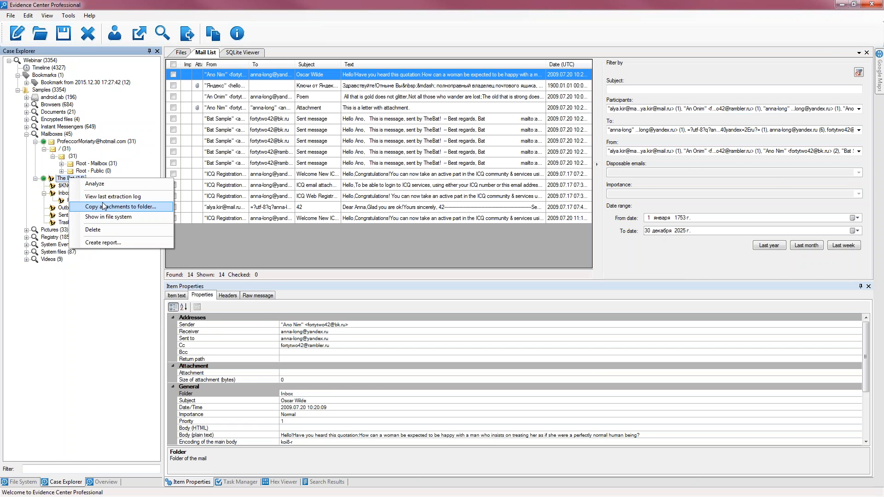
pyautogui.hotkey('ctrl', '1')
pyautogui.click(207, 274)
pyautogui.moveTo(166, 277); pyautogui.dragTo(313, 274)
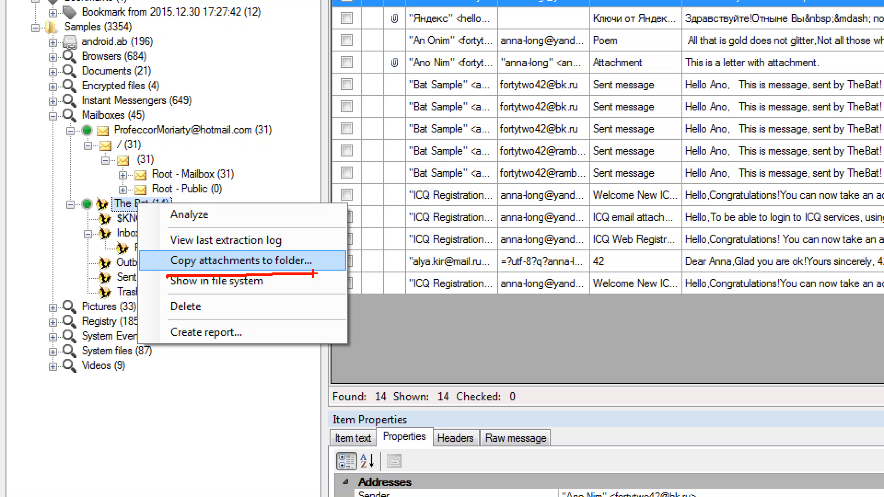
pyautogui.press('Escape')
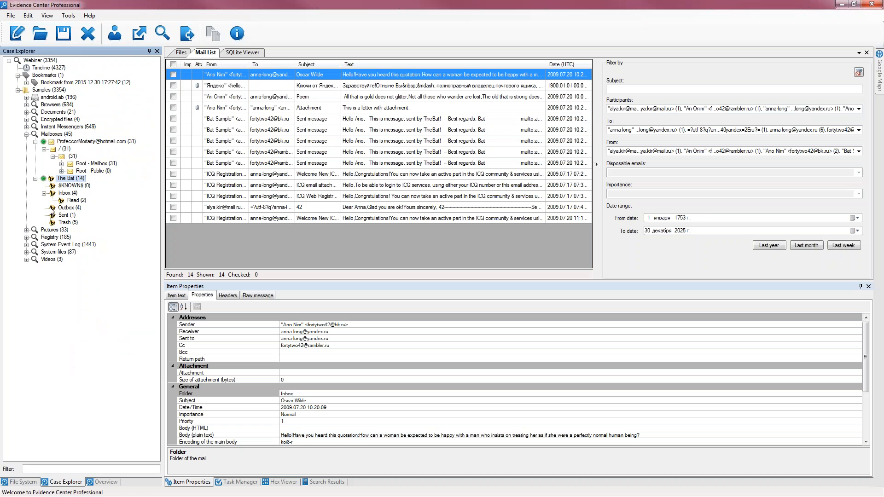
# Check the Poem message, the second Sent message from Bat Sample and the ICQ email attachment message in the mail list
pyautogui.click(219, 132)
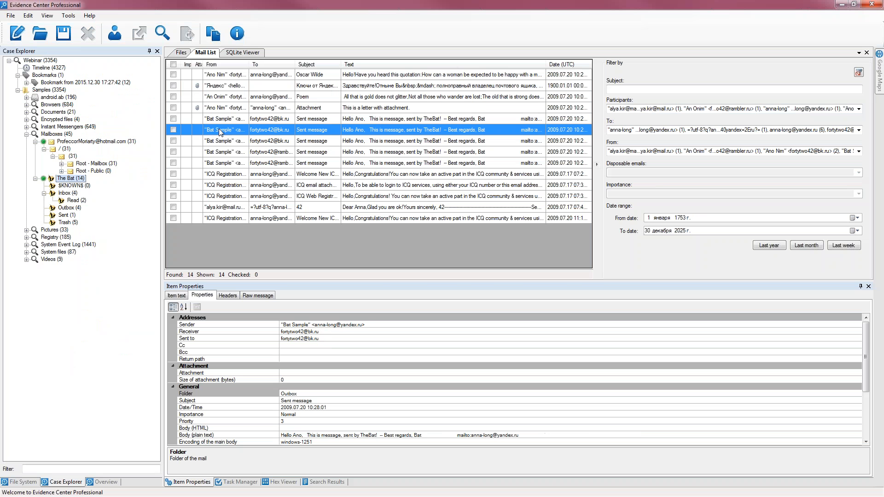
pyautogui.press('space')
pyautogui.click(224, 185)
pyautogui.press('space')
pyautogui.click(237, 97)
pyautogui.press('space')
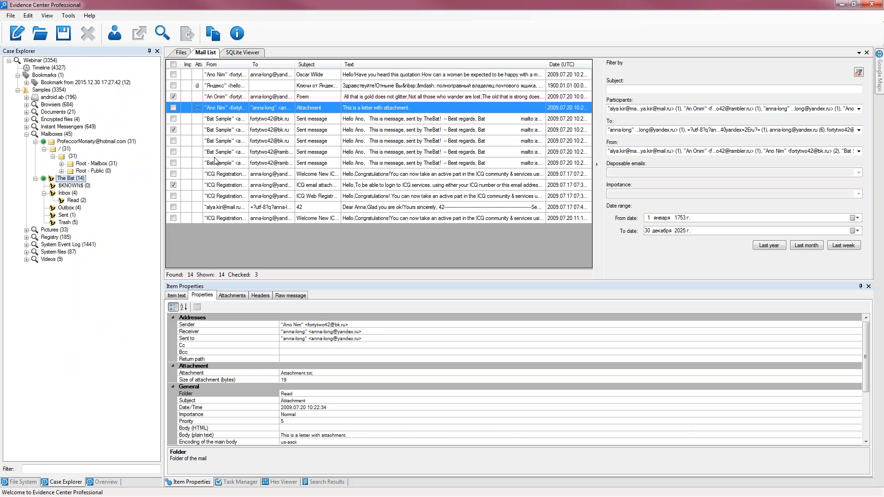
# Look up the bookmark and attachment options for the mail list, down to the Attachment.txt entry
pyautogui.rightClick(222, 94)
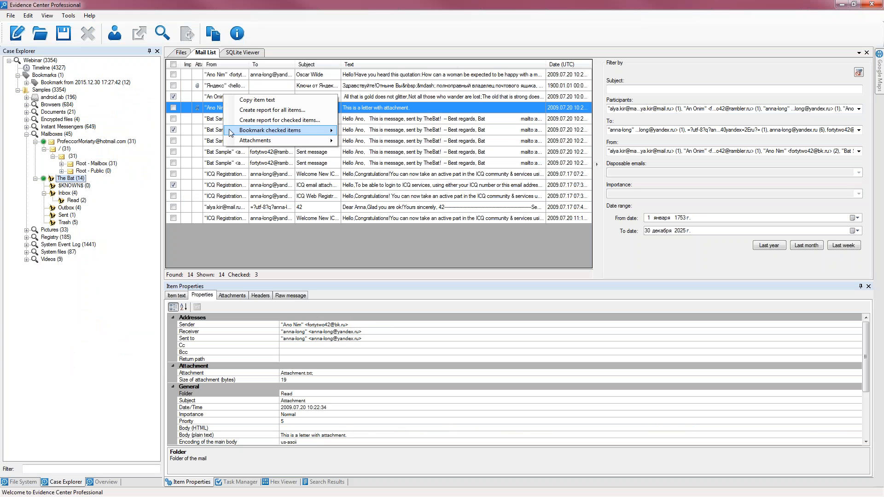
pyautogui.moveTo(235, 144)
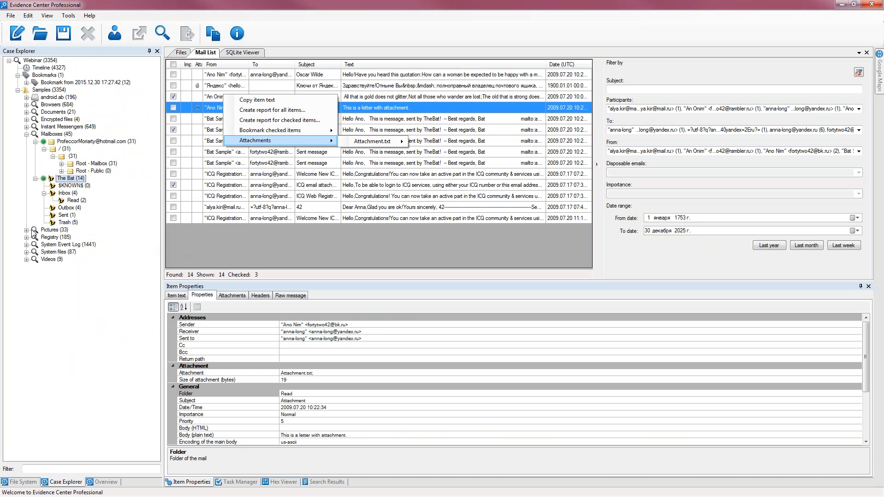
pyautogui.click(72, 181)
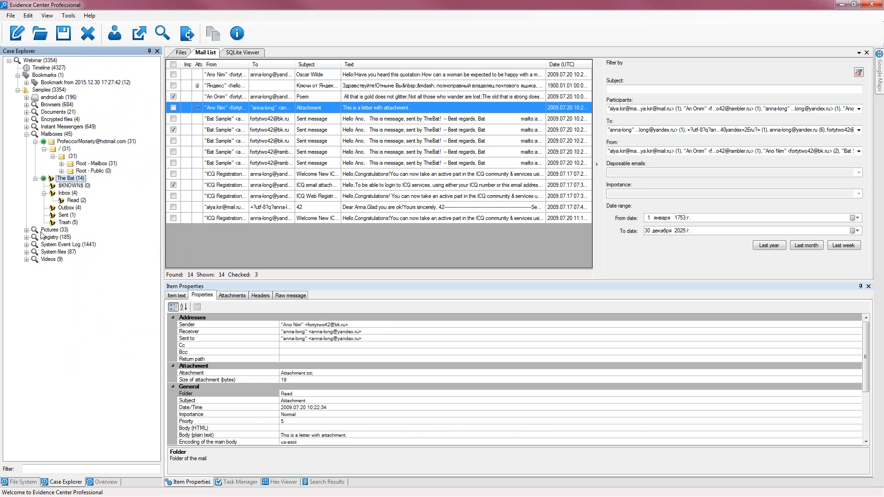
# Expand Pictures, show its gallery and view the File origin filter choices, including Mail attachments
pyautogui.click(27, 229)
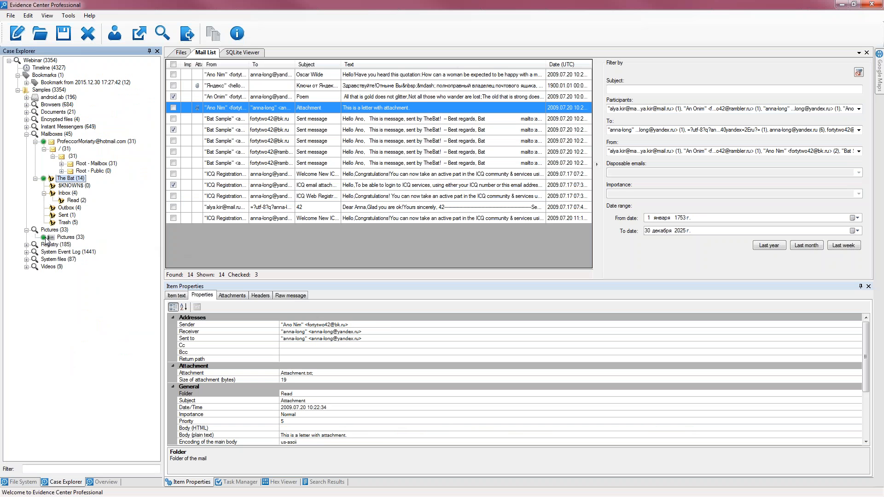
pyautogui.click(66, 238)
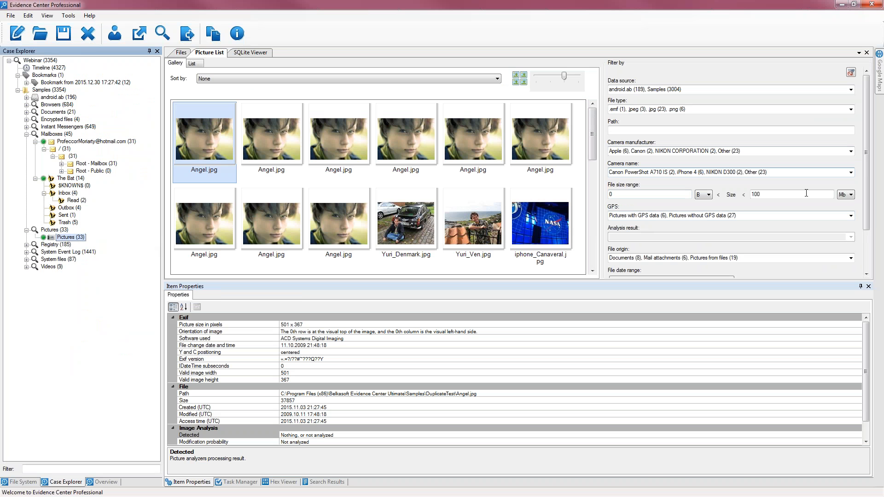
pyautogui.click(850, 258)
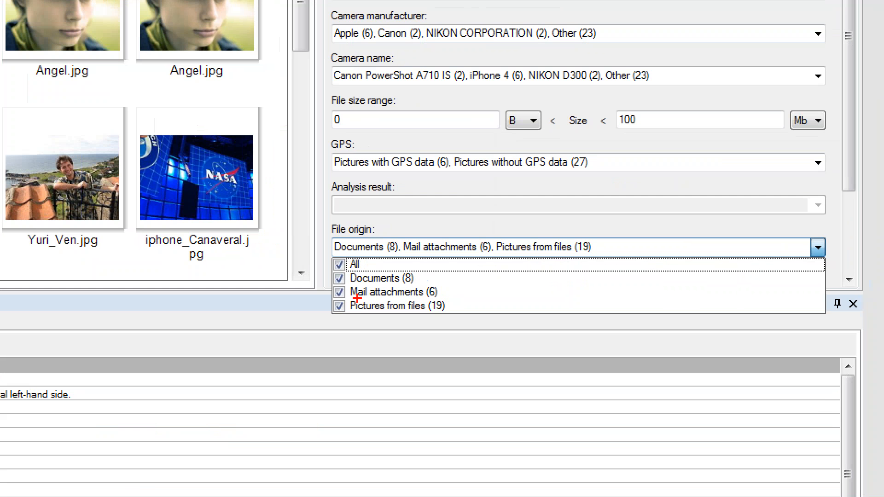
pyautogui.moveTo(348, 286)
pyautogui.mouseDown()
pyautogui.moveTo(330, 308)
pyautogui.moveTo(449, 309)
pyautogui.moveTo(432, 284)
pyautogui.moveTo(346, 282)
pyautogui.mouseUp()
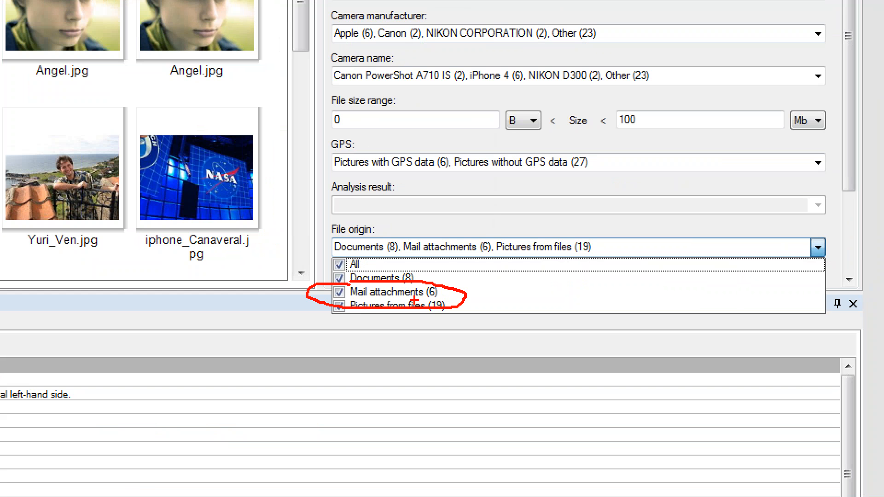
pyautogui.press('Escape')
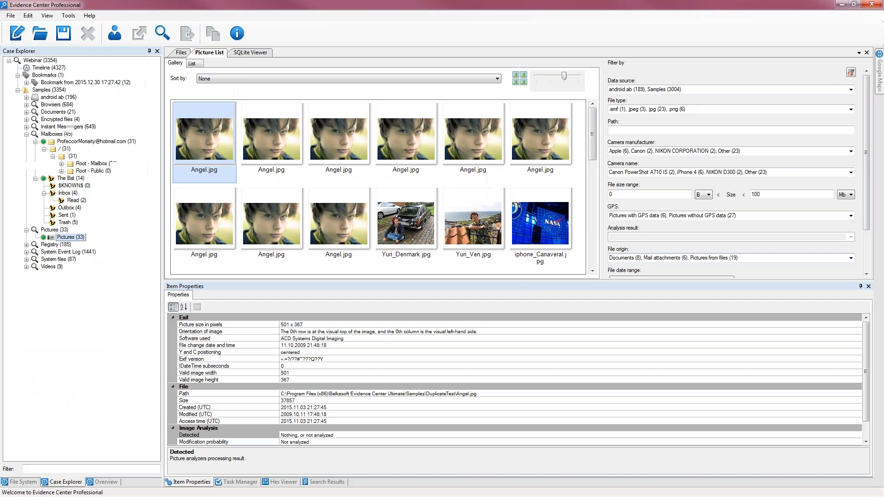
# Filter the gallery to pictures whose file origin is Mail attachments, and reset the filter after viewing them
pyautogui.click(851, 258)
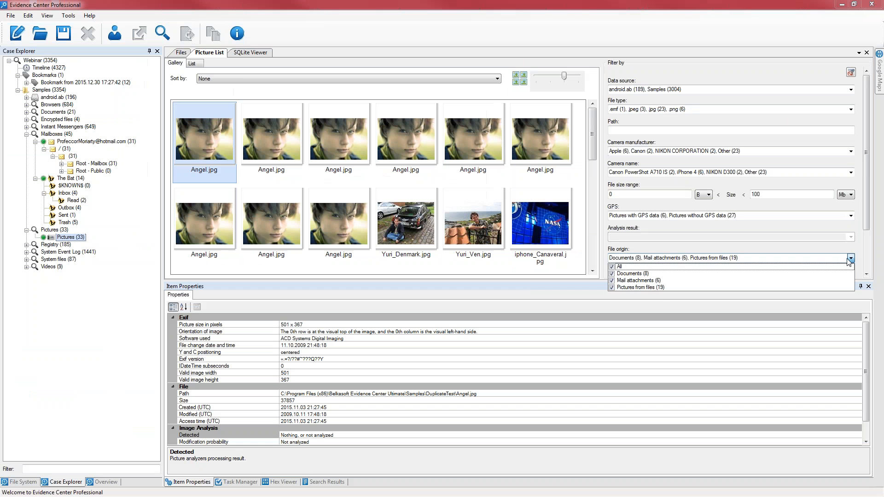
pyautogui.click(611, 267)
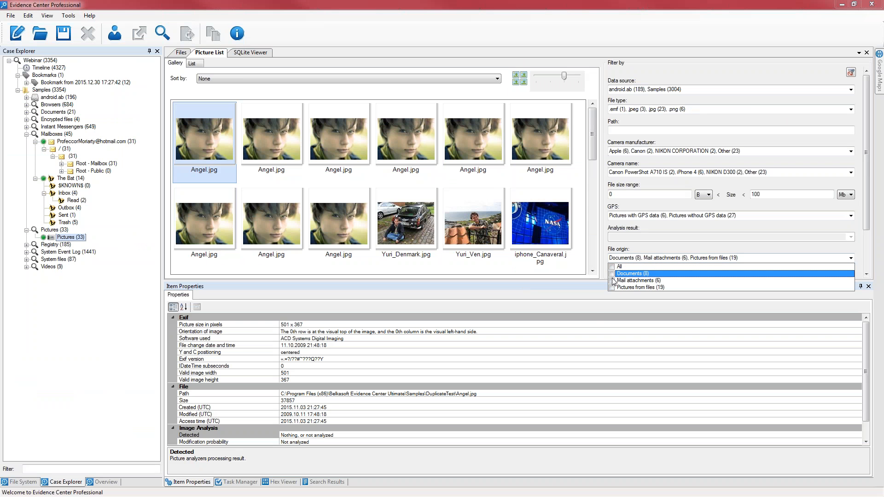
pyautogui.click(612, 280)
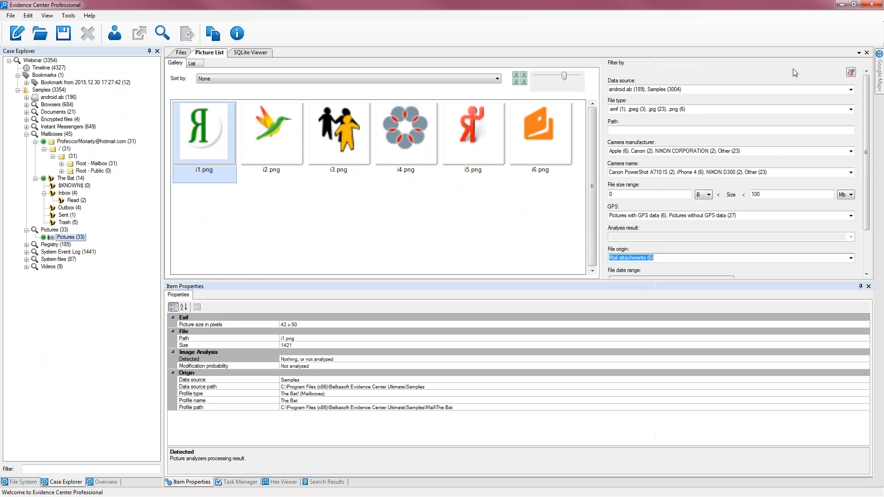
pyautogui.click(853, 74)
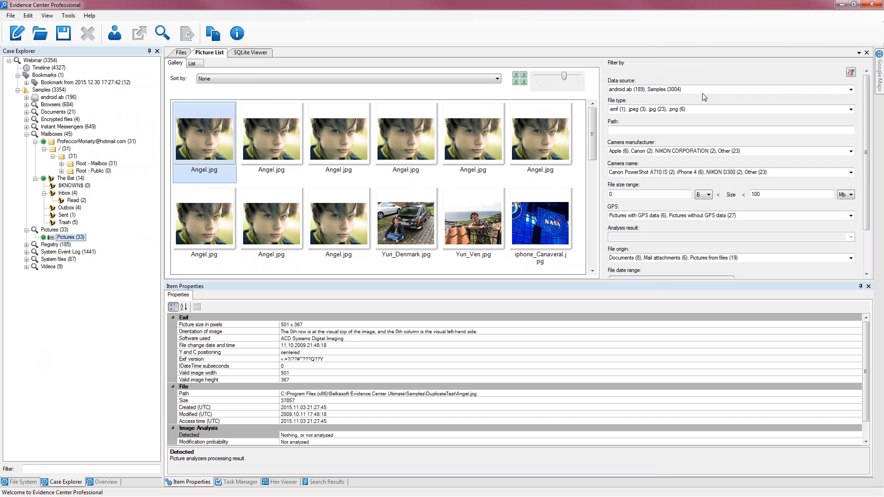
# Select iphone_Ladoga.jpg in the gallery and examine its Exif, GPS, file and origin properties
pyautogui.moveTo(595, 125); pyautogui.dragTo(613, 125)
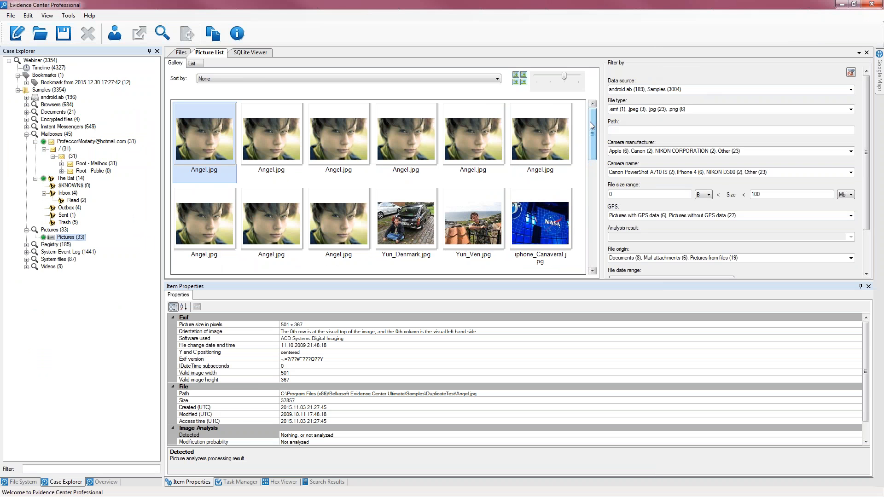
pyautogui.moveTo(592, 126); pyautogui.dragTo(583, 188)
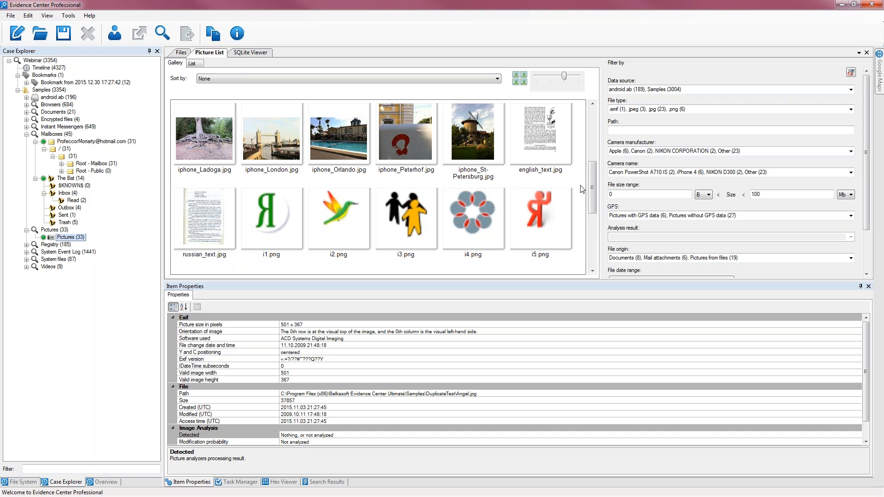
pyautogui.click(211, 144)
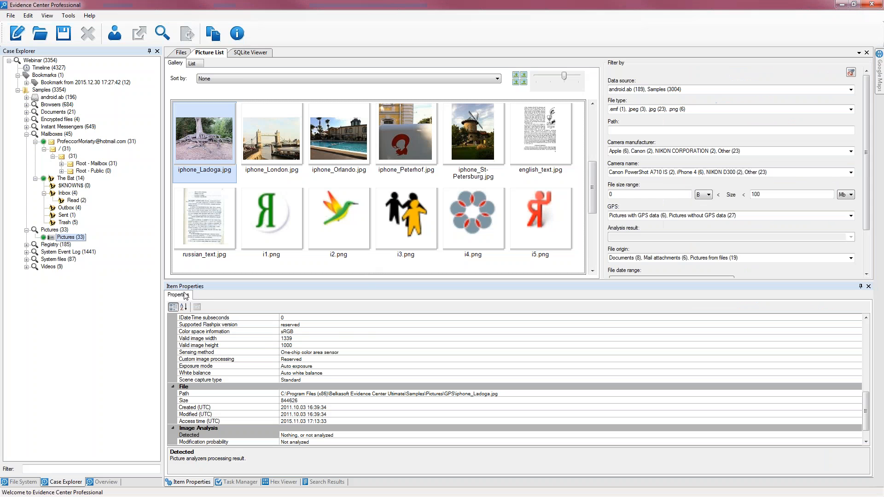
pyautogui.click(359, 393)
pyautogui.scroll(5, 362, 380)
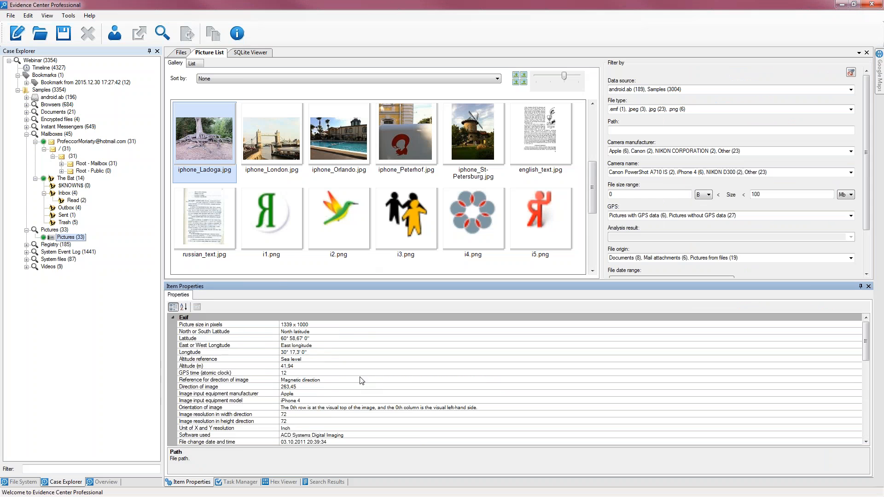
pyautogui.scroll(-6, 360, 381)
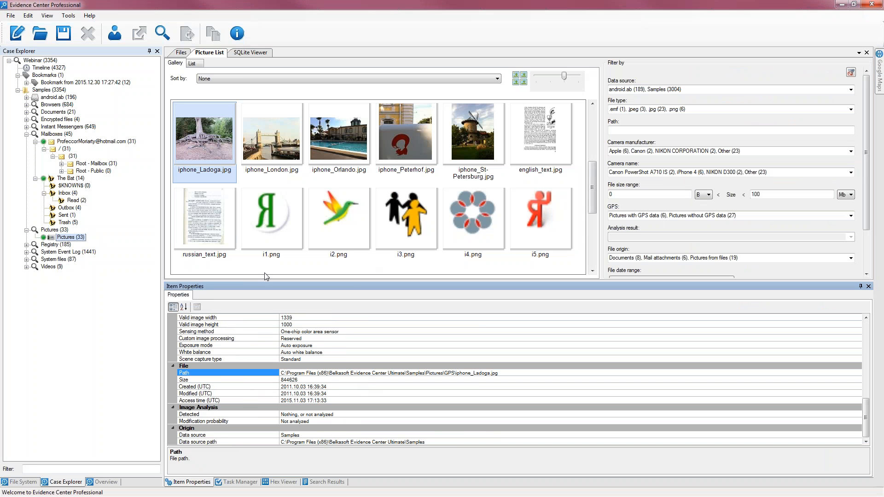
# Look over the available actions for iphone_Ladoga.jpg, and filter the gallery to pictures with GPS data only
pyautogui.rightClick(211, 129)
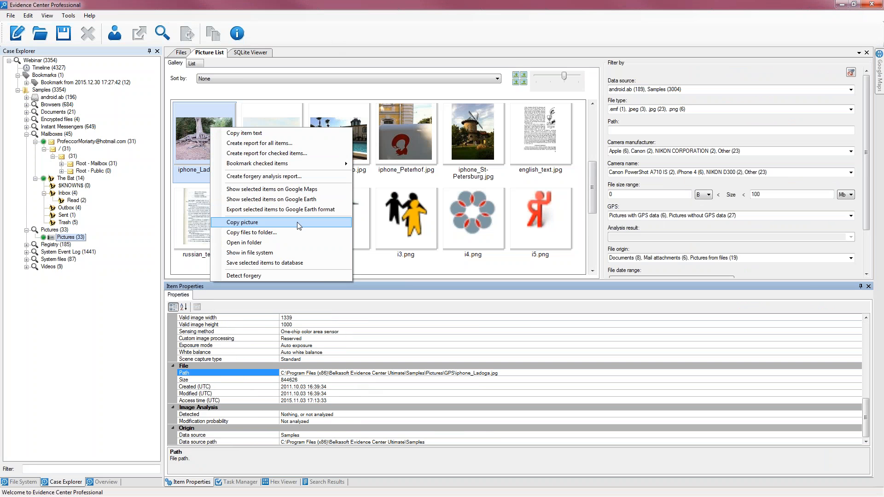
pyautogui.click(370, 22)
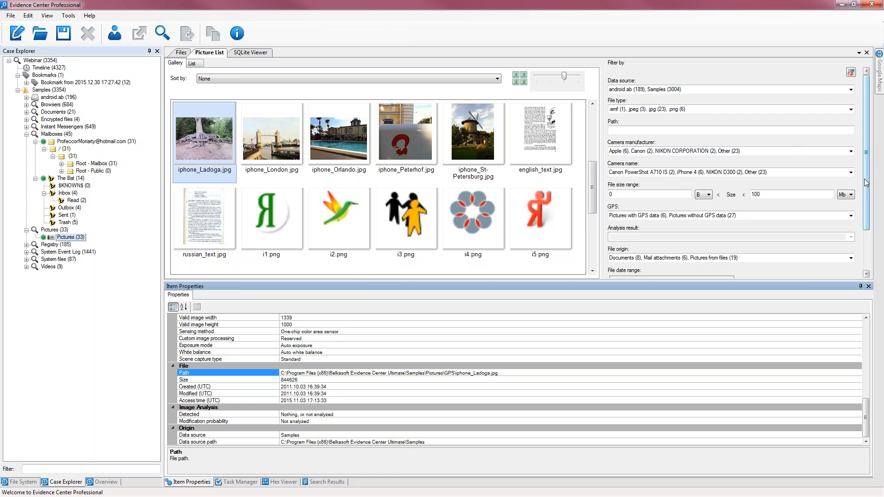
pyautogui.click(850, 215)
pyautogui.click(614, 225)
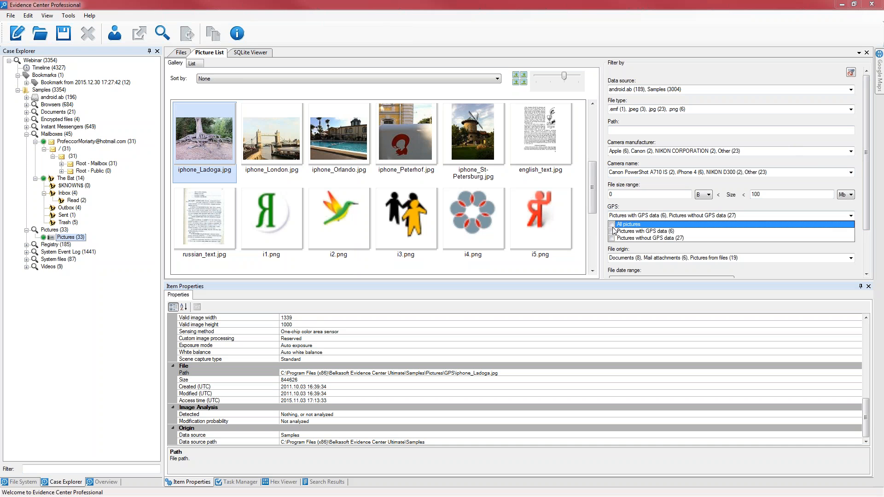
pyautogui.click(612, 231)
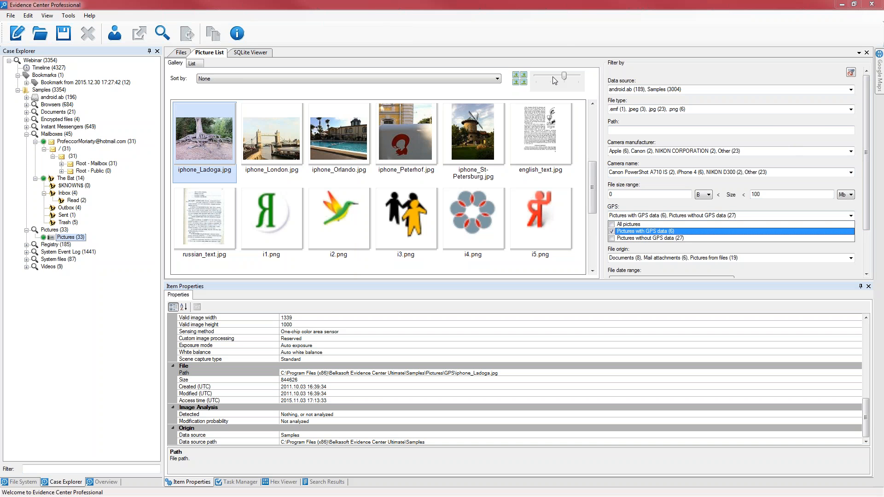
pyautogui.click(572, 35)
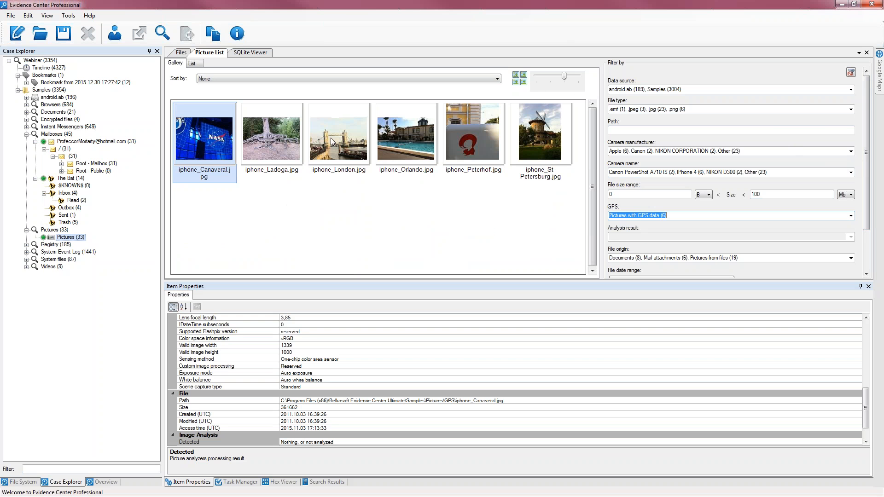
# View iphone_London.jpg at full size with its metadata in the picture viewer, and close the viewer
pyautogui.click(339, 143)
pyautogui.doubleClick(346, 142)
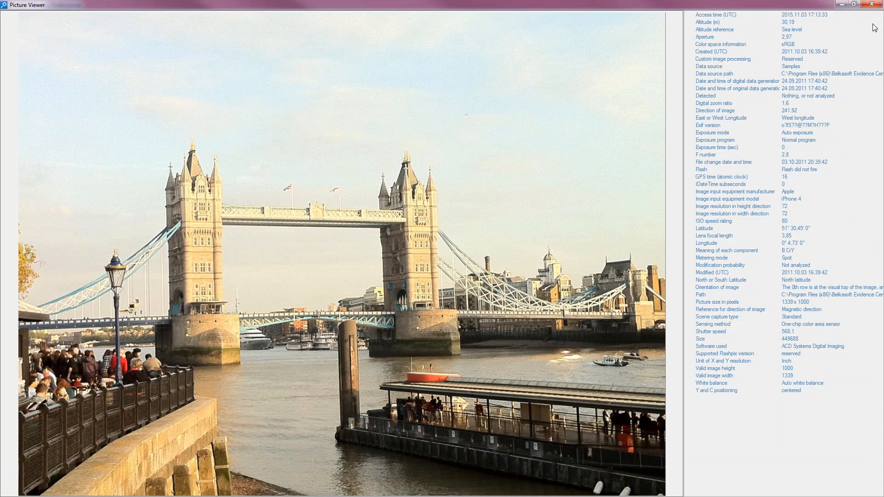
pyautogui.click(872, 5)
# Show iphone_London.jpg on Google Maps, keeping the map pane docked open and widening it to about half the window
pyautogui.rightClick(342, 132)
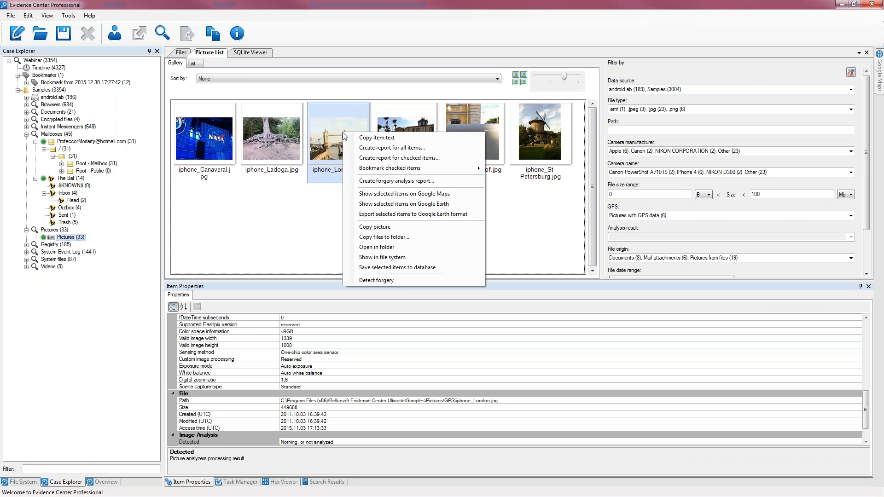
pyautogui.click(396, 197)
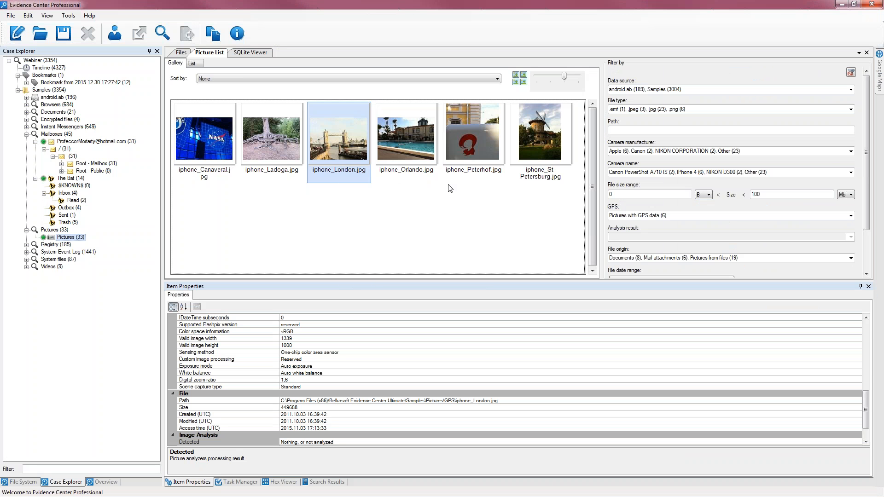
pyautogui.click(878, 76)
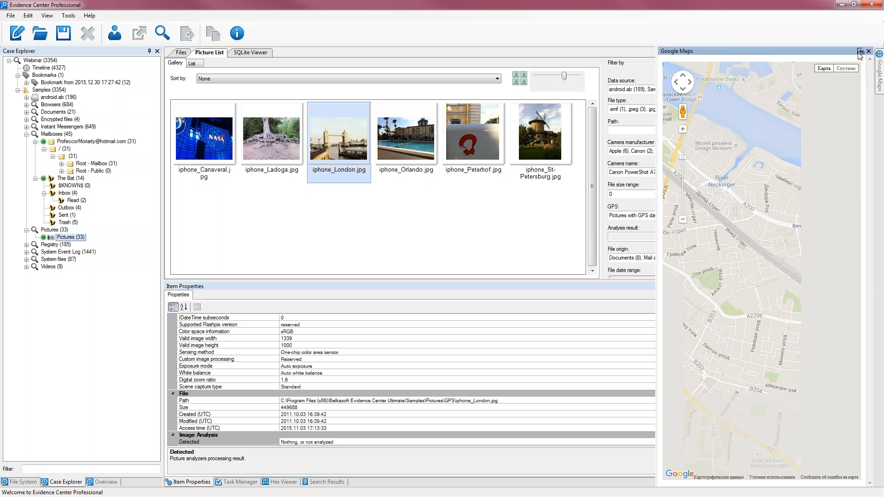
pyautogui.click(860, 51)
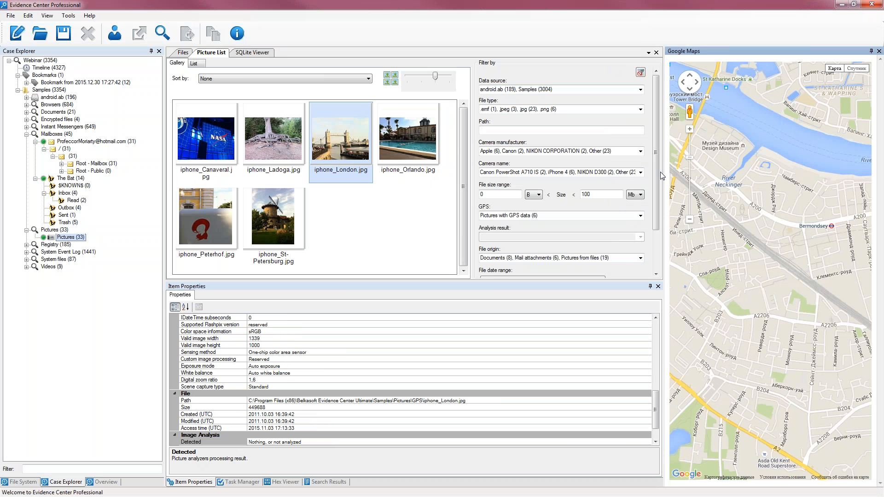
pyautogui.moveTo(662, 172); pyautogui.dragTo(518, 175)
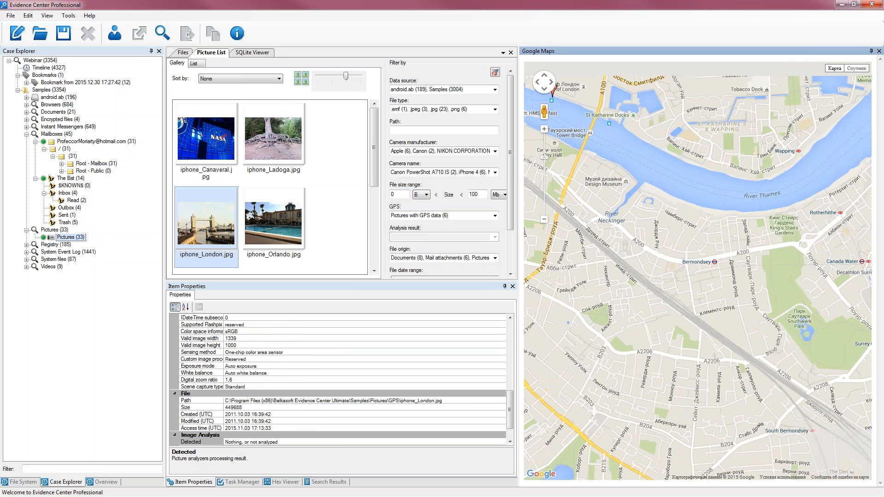
# Examine the picture's marker and the Tower Bridge area up close on the map in satellite view
pyautogui.click(544, 129)
pyautogui.moveTo(664, 204); pyautogui.dragTo(715, 247)
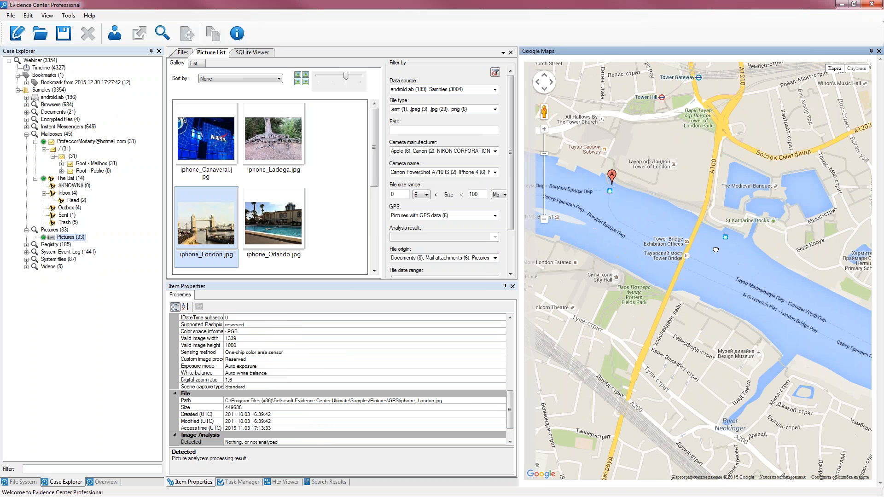
pyautogui.click(856, 69)
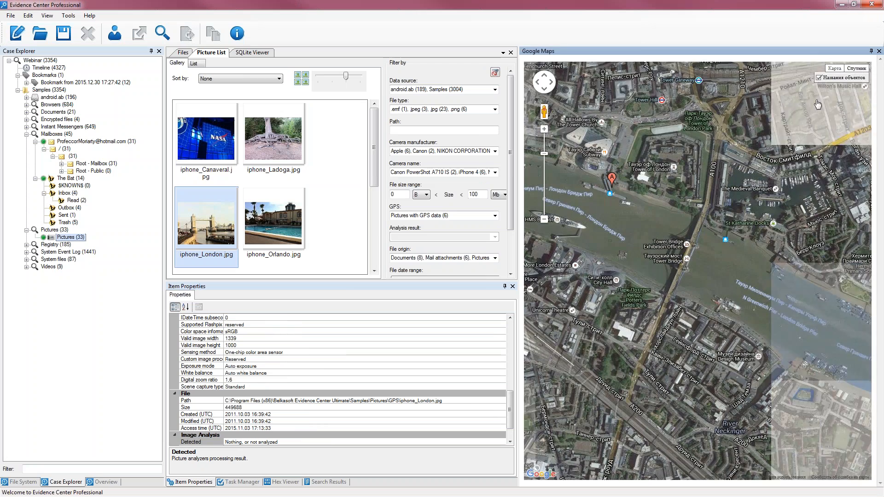
pyautogui.click(544, 129)
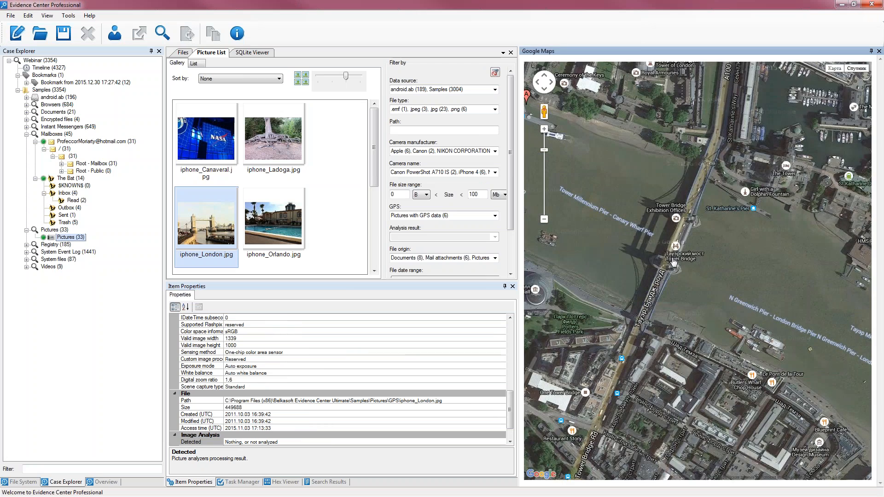
pyautogui.moveTo(672, 259); pyautogui.dragTo(711, 276)
pyautogui.hotkey('ctrl', '1')
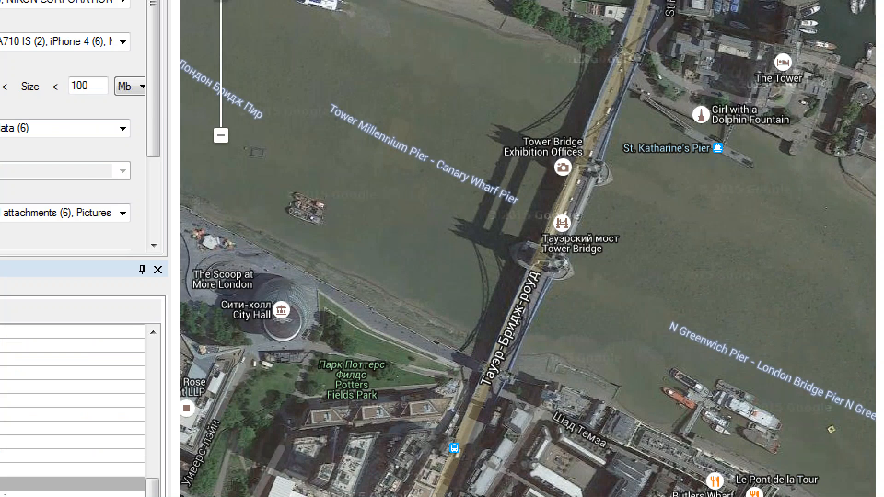
pyautogui.click(385, 73)
pyautogui.moveTo(580, 52)
pyautogui.mouseDown()
pyautogui.moveTo(472, 139)
pyautogui.moveTo(446, 330)
pyautogui.mouseUp()
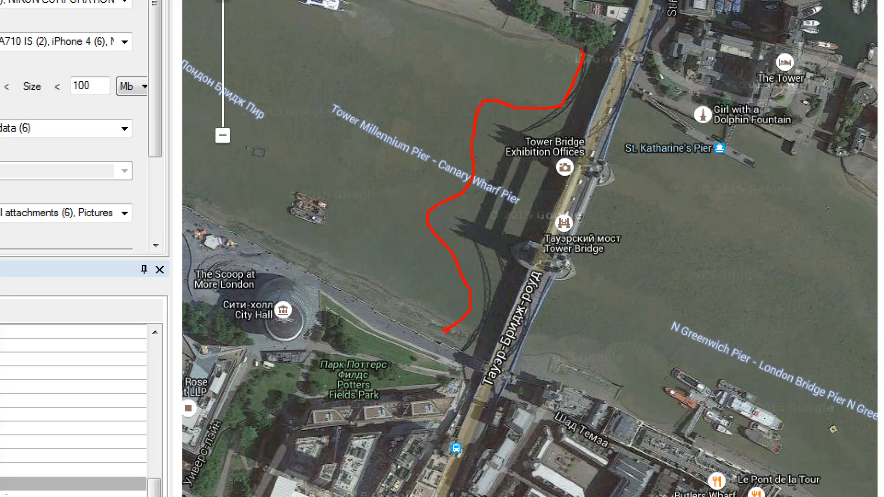
pyautogui.press('Escape')
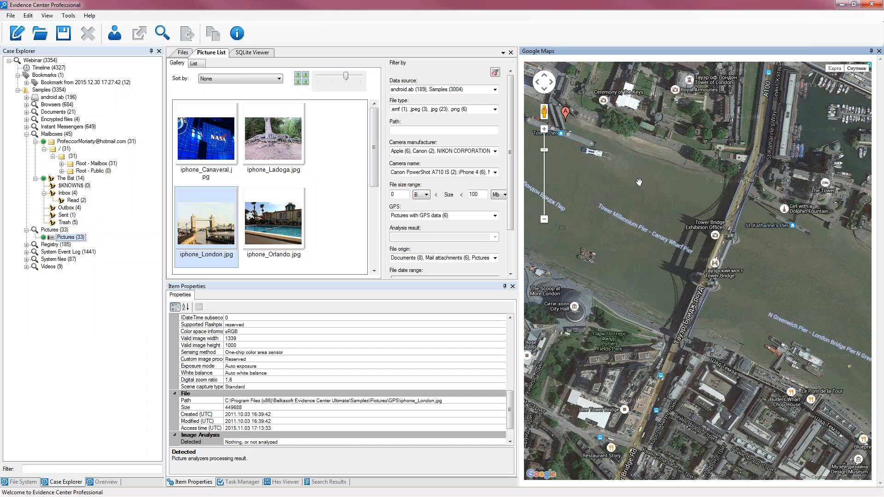
# Look around in Street View from the riverside spot near the picture's marker, and exit back to the satellite map
pyautogui.moveTo(544, 110); pyautogui.dragTo(580, 116)
pyautogui.moveTo(589, 227); pyautogui.dragTo(838, 258)
pyautogui.moveTo(571, 262); pyautogui.dragTo(675, 266)
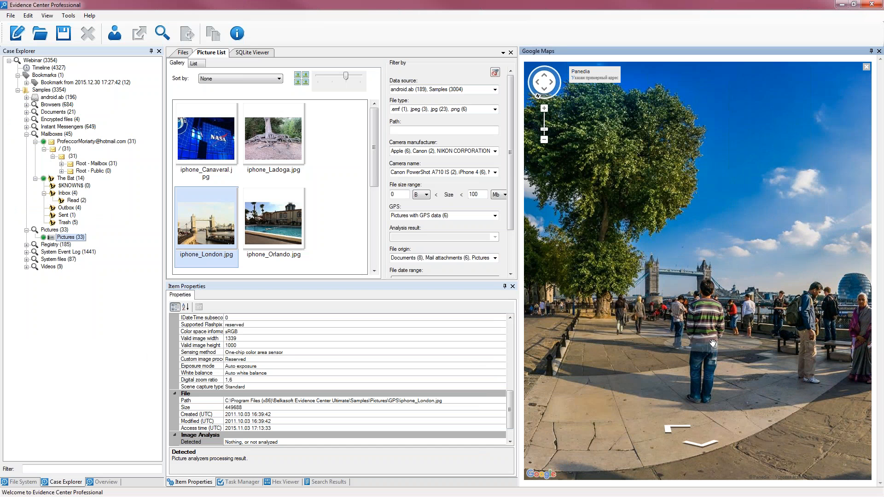
pyautogui.click(866, 70)
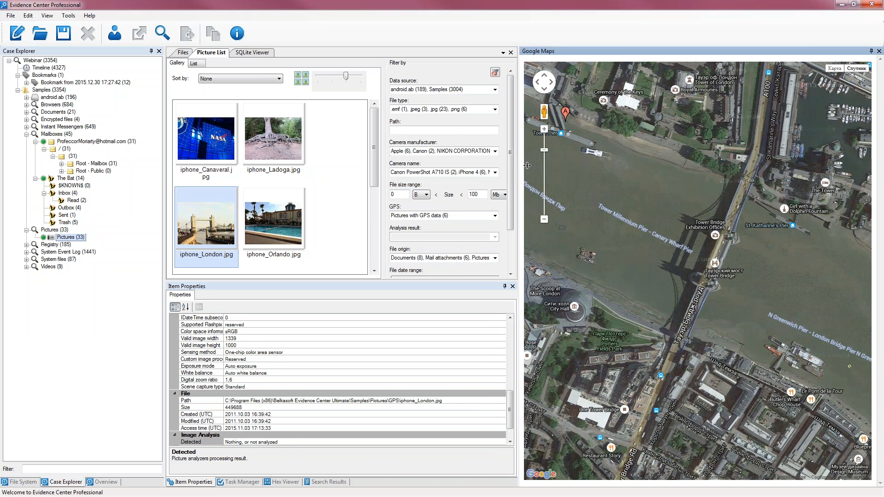
# Narrow the Google Maps pane and look up the Google Earth options for iphone_London.jpg
pyautogui.moveTo(527, 165); pyautogui.dragTo(624, 166)
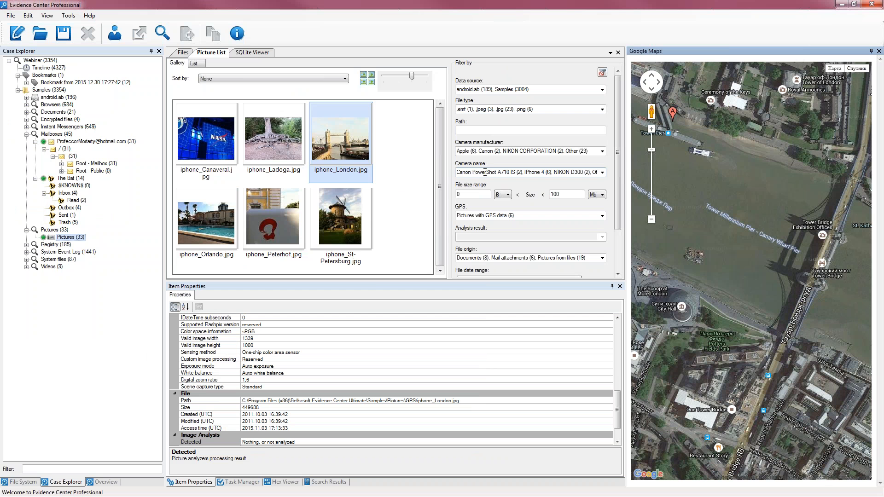
pyautogui.rightClick(328, 138)
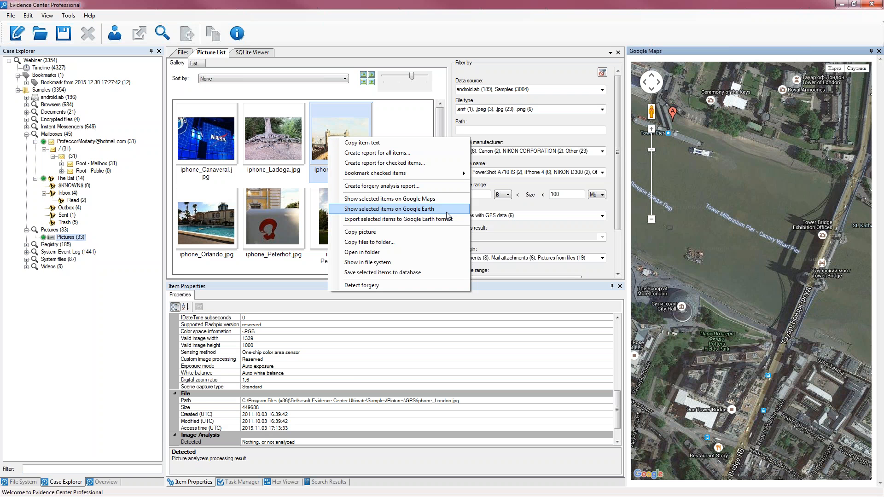
pyautogui.click(582, 33)
# Auto-hide the Google Maps pane and reset the gallery filters to show all pictures
pyautogui.click(871, 50)
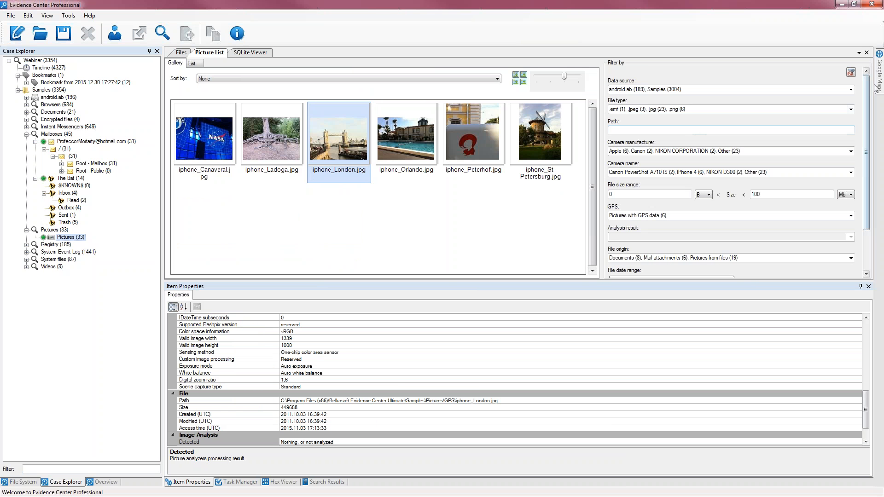
pyautogui.click(851, 74)
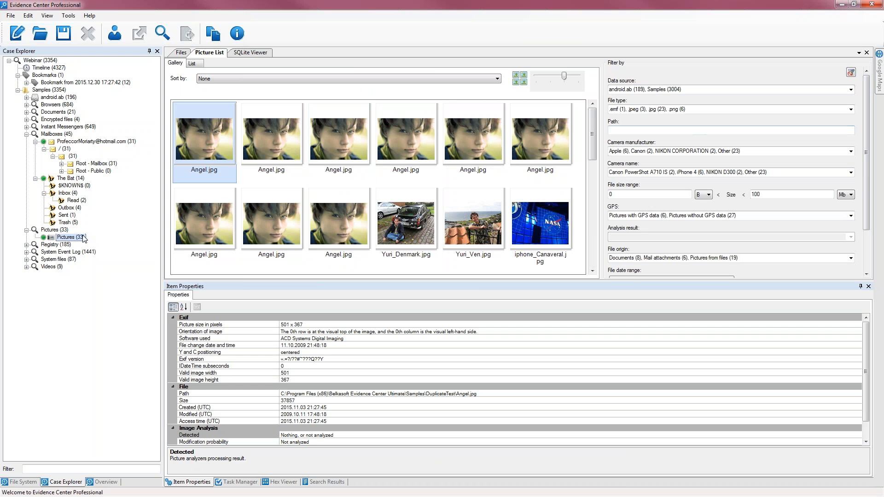
# Start face detection and text detection on the Pictures profile in the case tree
pyautogui.rightClick(83, 238)
pyautogui.moveTo(118, 256)
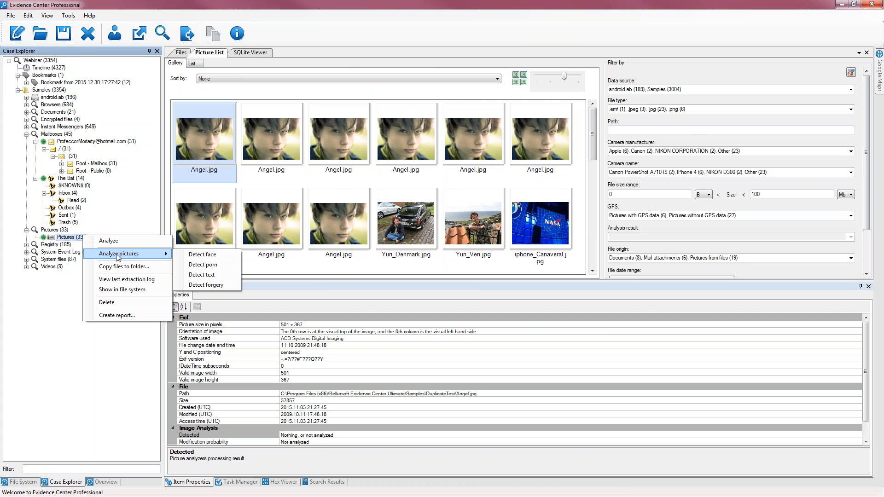
pyautogui.click(193, 254)
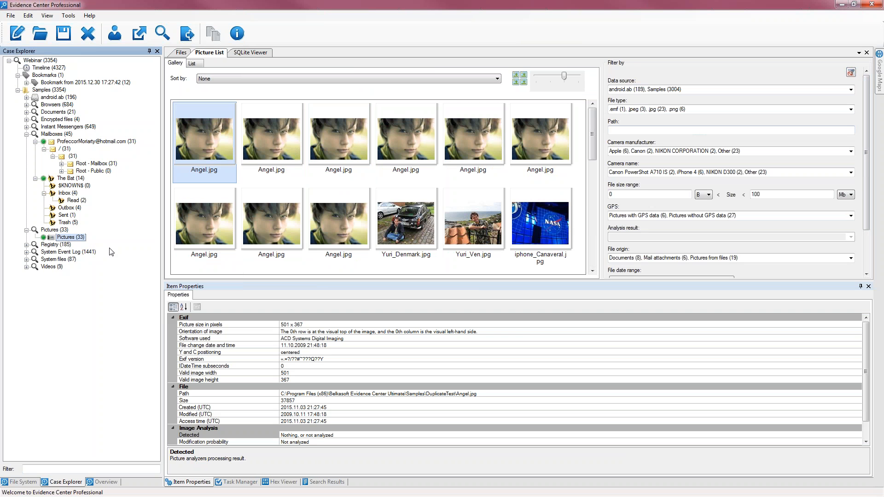
pyautogui.rightClick(76, 238)
pyautogui.moveTo(127, 256)
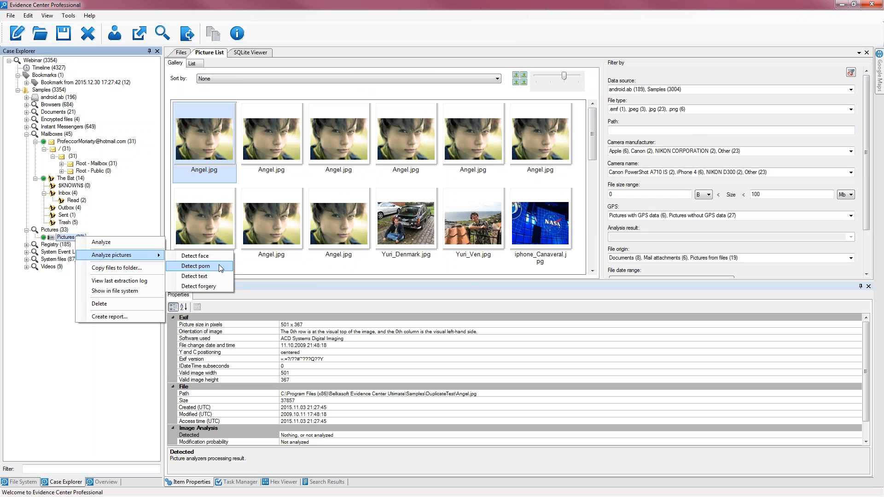
pyautogui.click(207, 277)
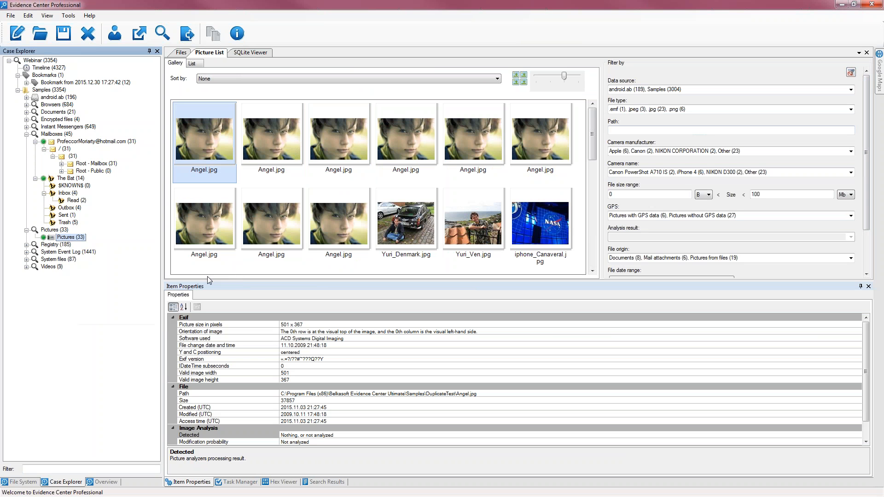
# Start forgery detection on the Pictures profile and check the running face detection task in the Task Manager
pyautogui.rightClick(66, 236)
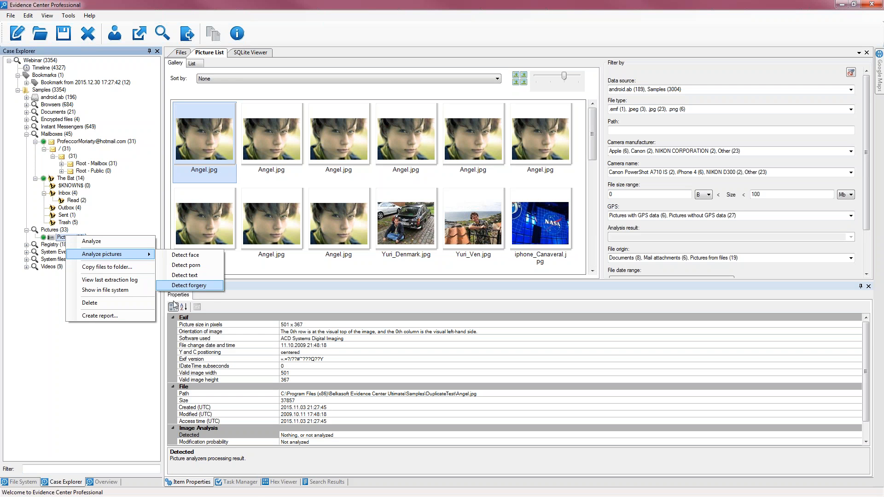
pyautogui.click(187, 286)
pyautogui.click(240, 482)
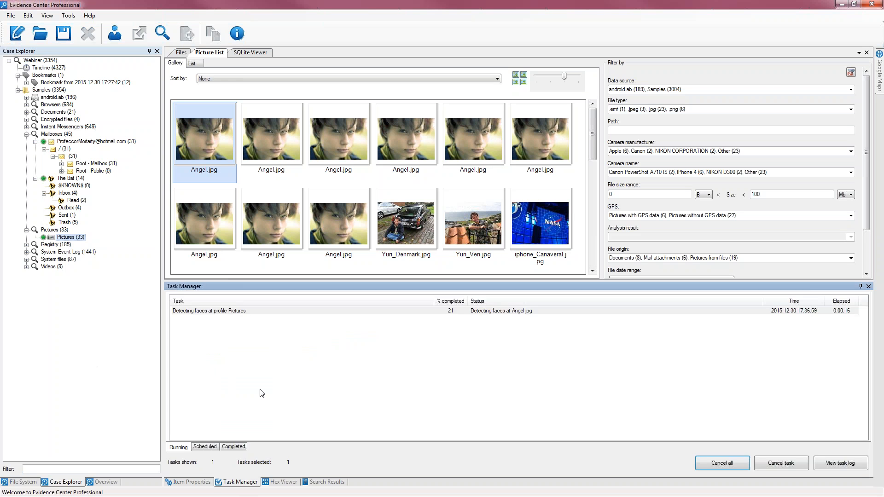
pyautogui.click(230, 314)
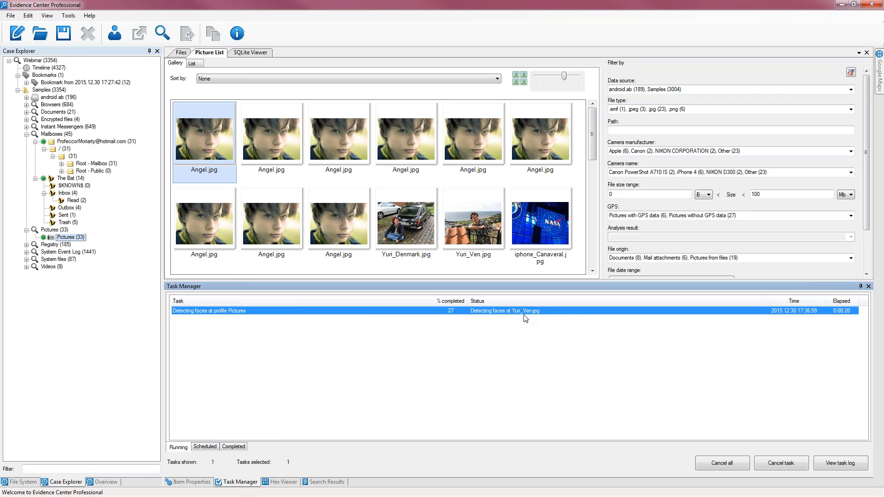
# Expand Videos, show its gallery and view the available actions and file details for the snowboard.avi items
pyautogui.click(26, 267)
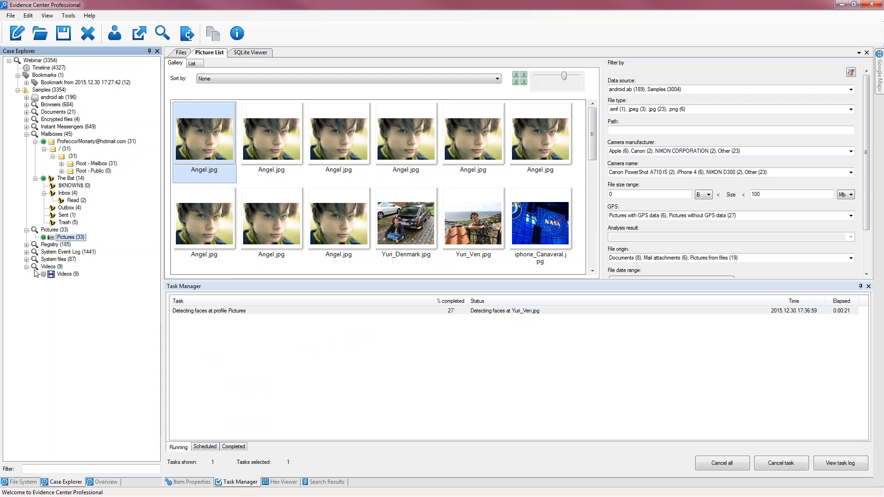
pyautogui.click(62, 274)
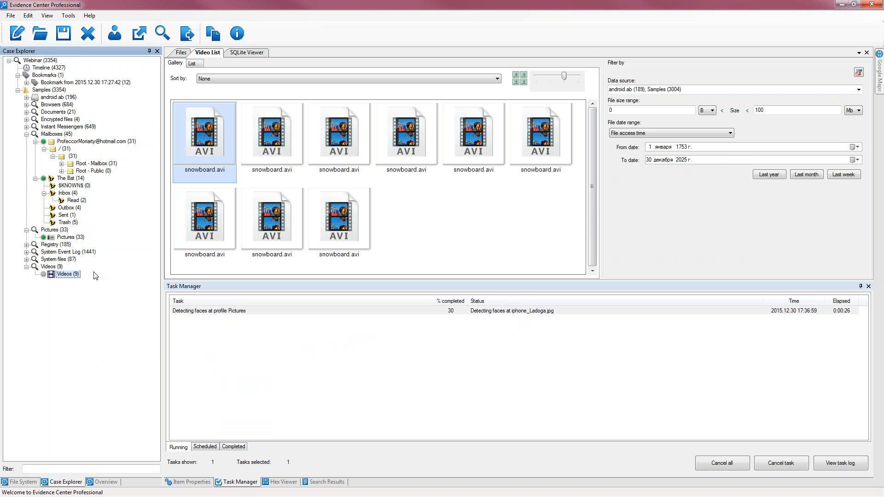
pyautogui.rightClick(209, 144)
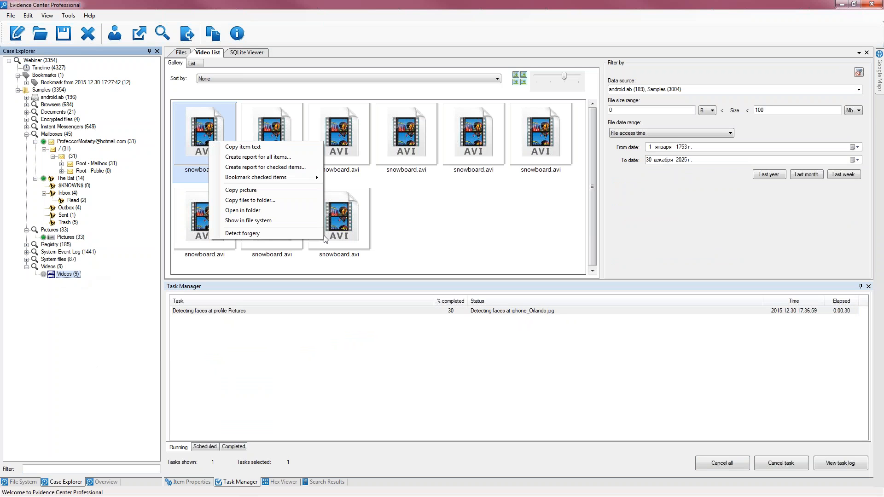
pyautogui.click(485, 234)
pyautogui.click(485, 233)
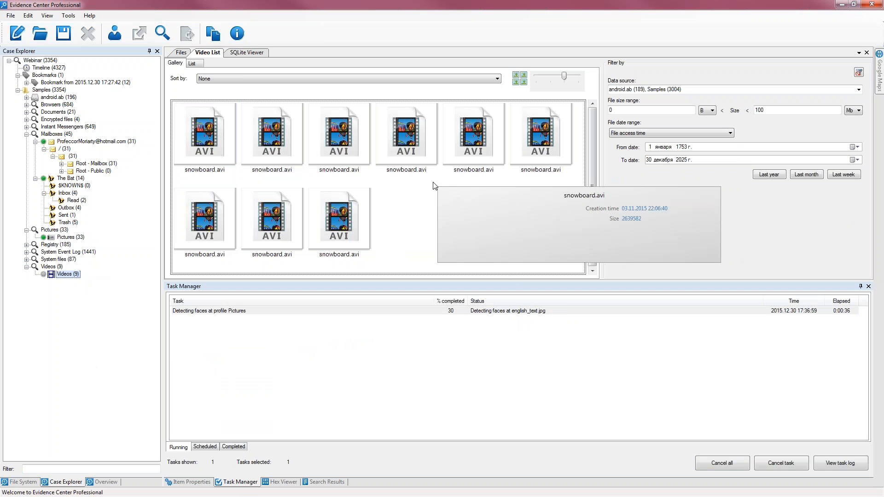
pyautogui.click(67, 275)
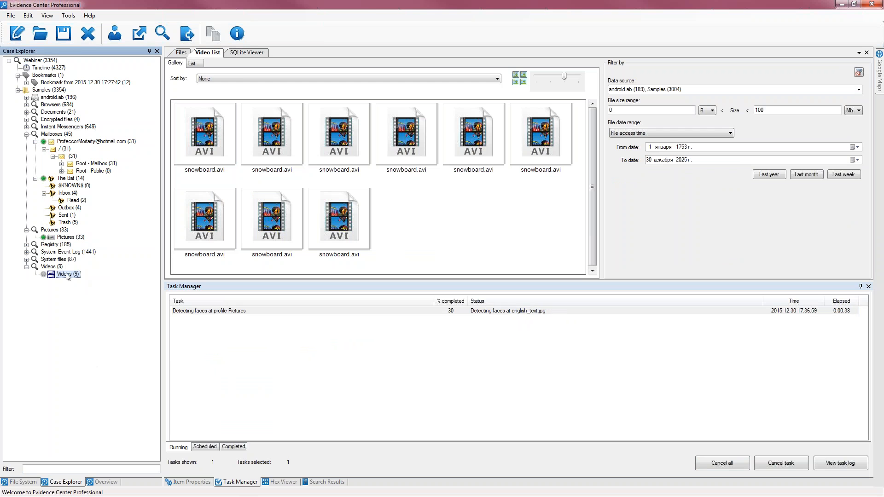
# Start video analysis with key frame extraction on the Videos profile in the case tree
pyautogui.rightClick(68, 275)
pyautogui.click(98, 279)
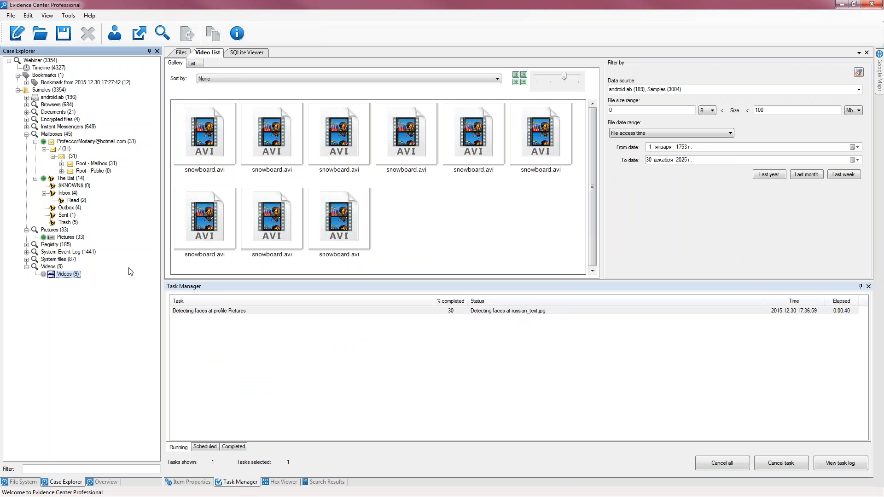
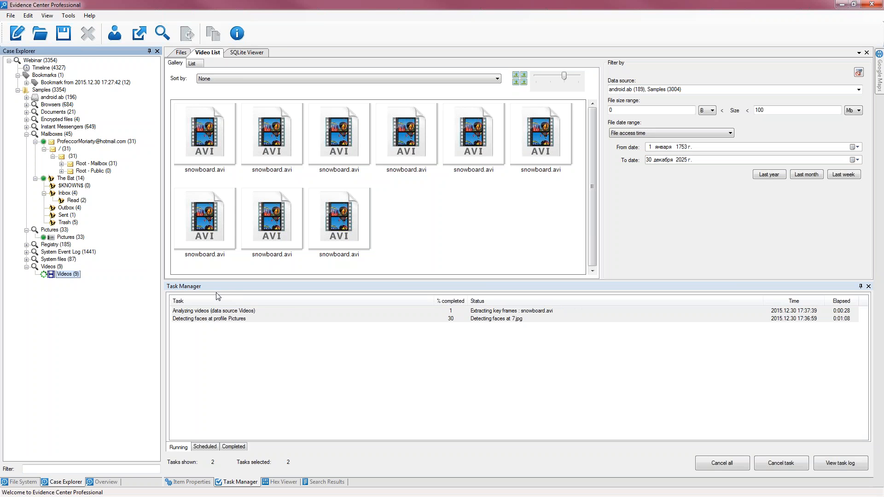
# Show the Pictures profile gallery and inspect the face detection frames in Angel.jpg and the Denmark car picture at full size
pyautogui.click(76, 238)
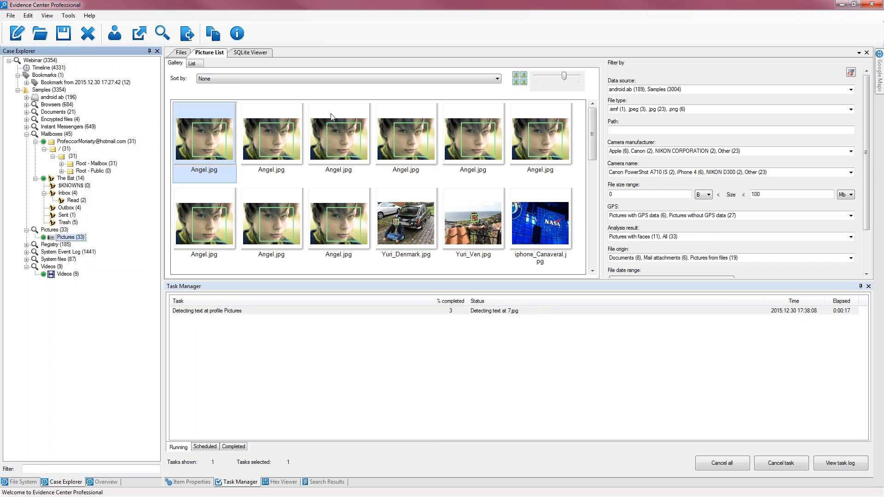
pyautogui.doubleClick(350, 139)
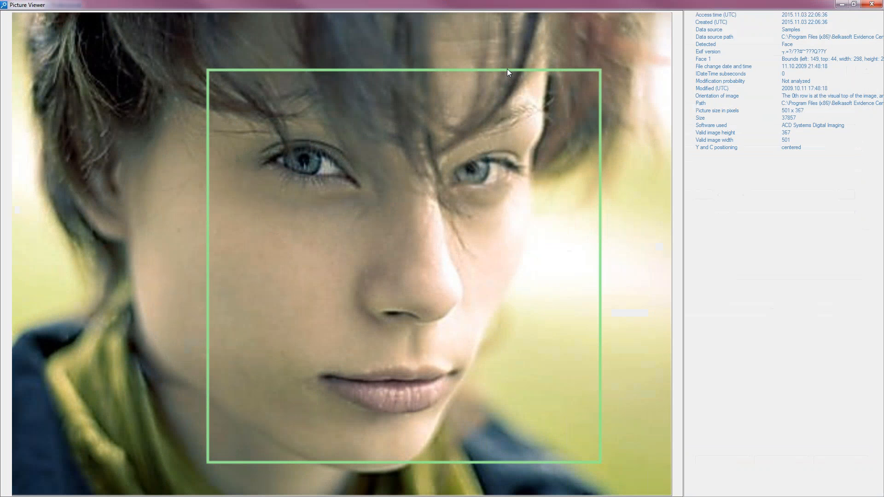
pyautogui.click(875, 5)
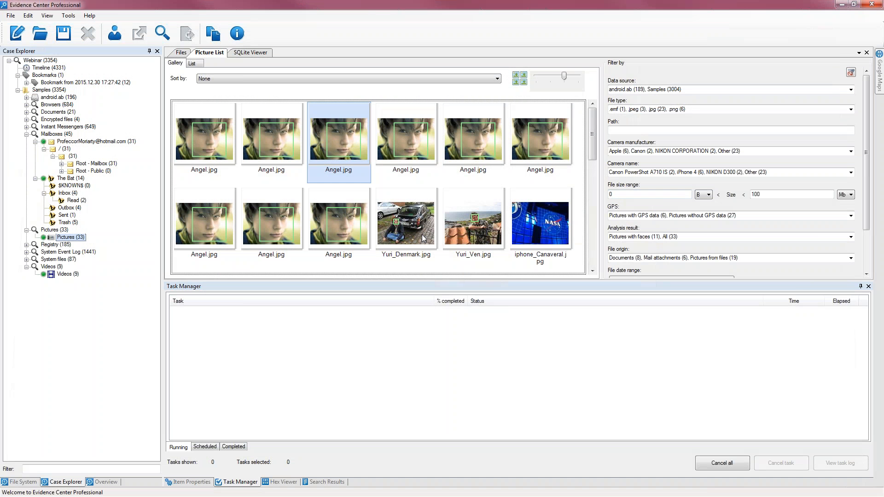
pyautogui.doubleClick(383, 259)
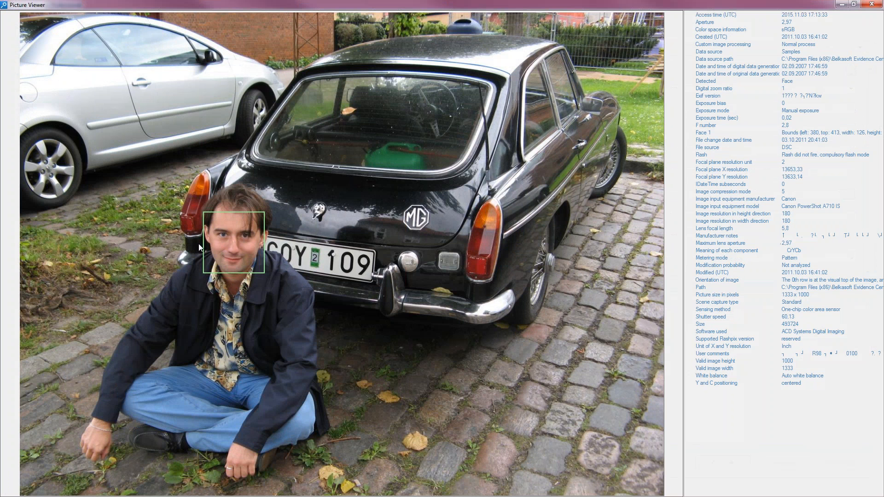
# Close the enlarged car photo and filter the picture gallery by analysis result to only pictures with faces
pyautogui.click(871, 5)
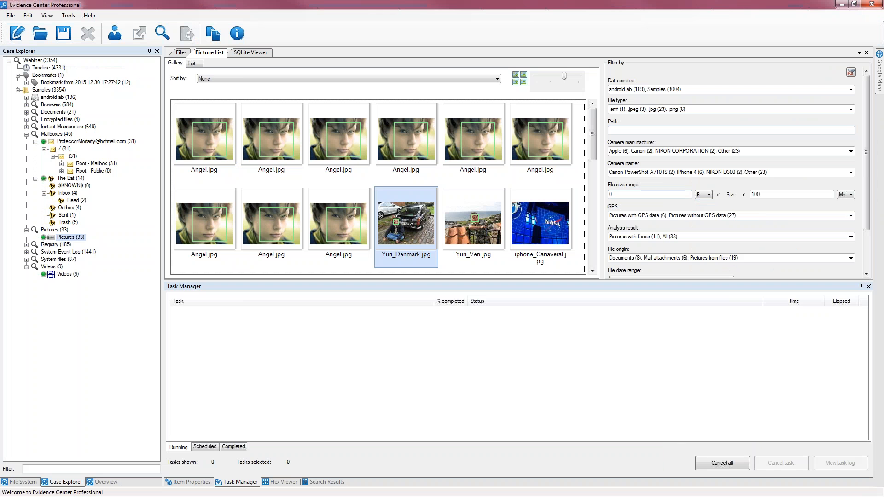
pyautogui.click(851, 238)
pyautogui.click(851, 238)
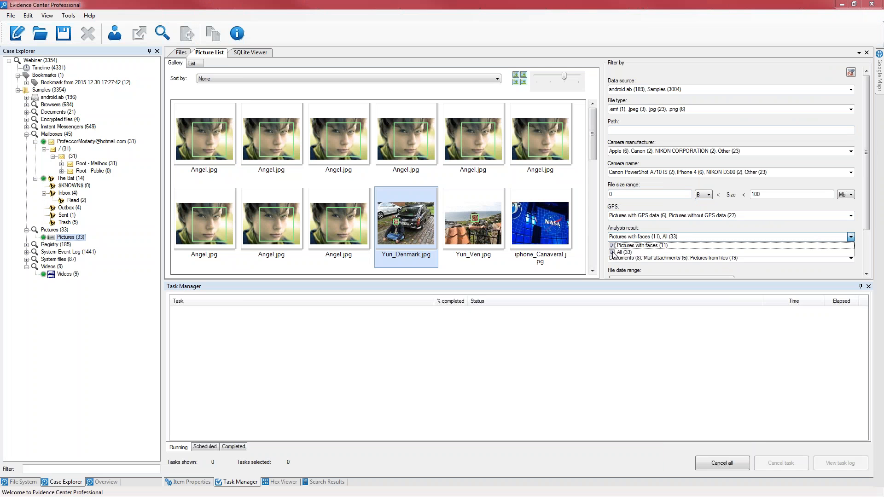
pyautogui.click(612, 253)
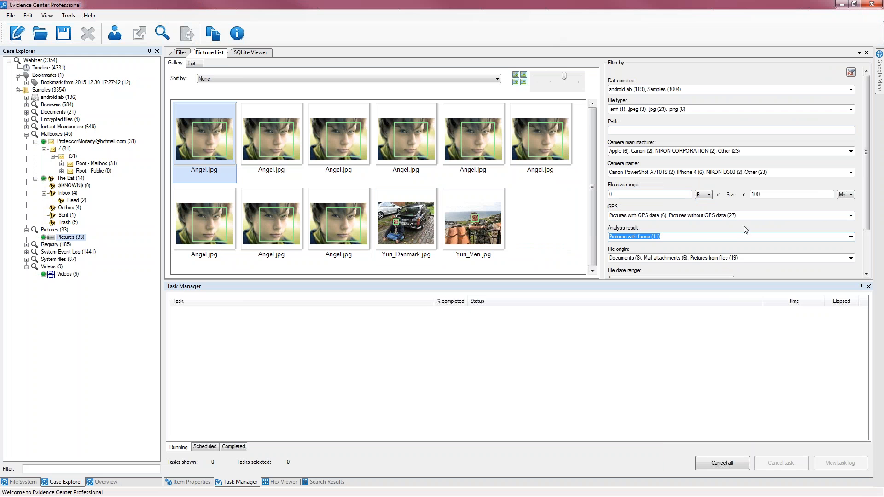
# Reset all picture filters, check the running tasks, and reselect the Pictures profile in the case tree
pyautogui.click(851, 72)
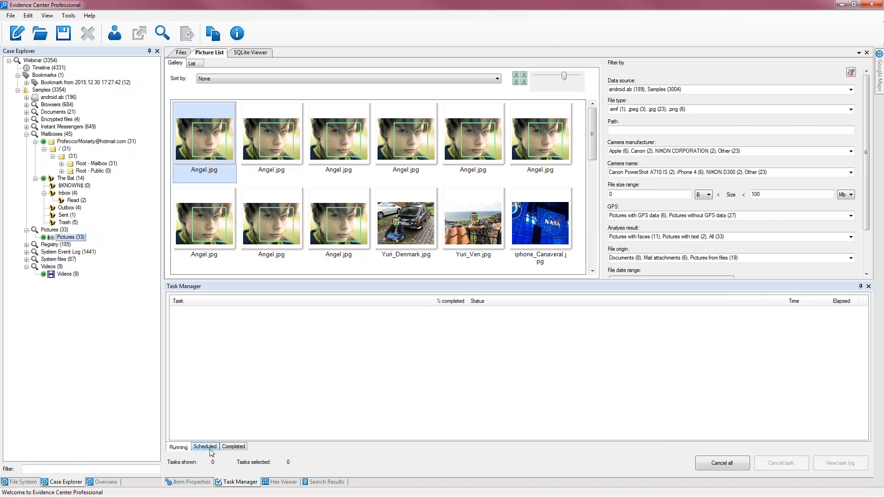
pyautogui.click(249, 482)
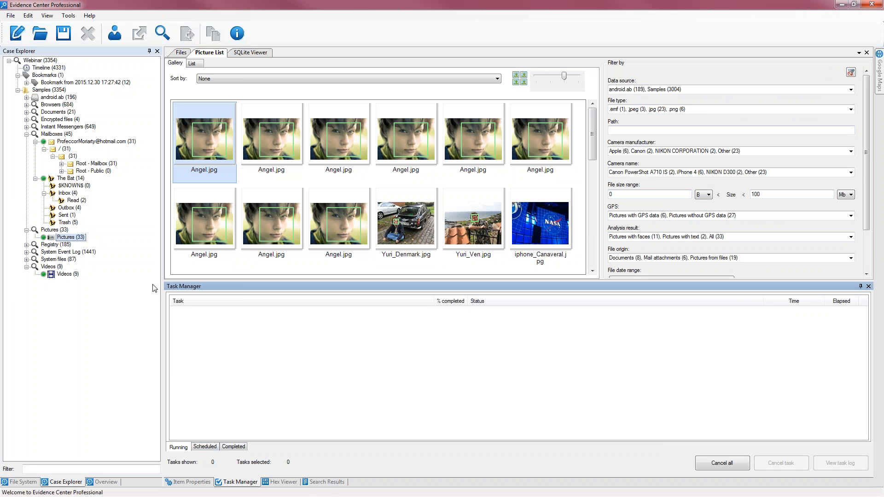
pyautogui.click(60, 237)
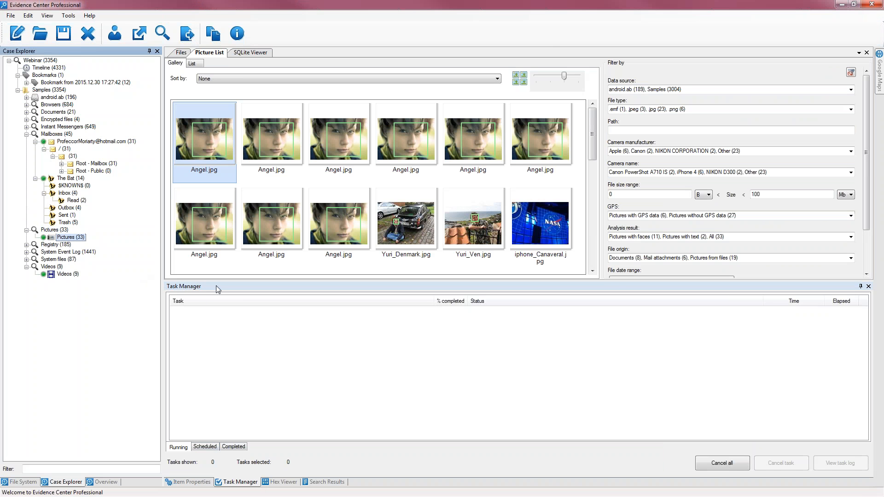
# Filter the picture gallery by analysis result to only pictures with text
pyautogui.click(850, 238)
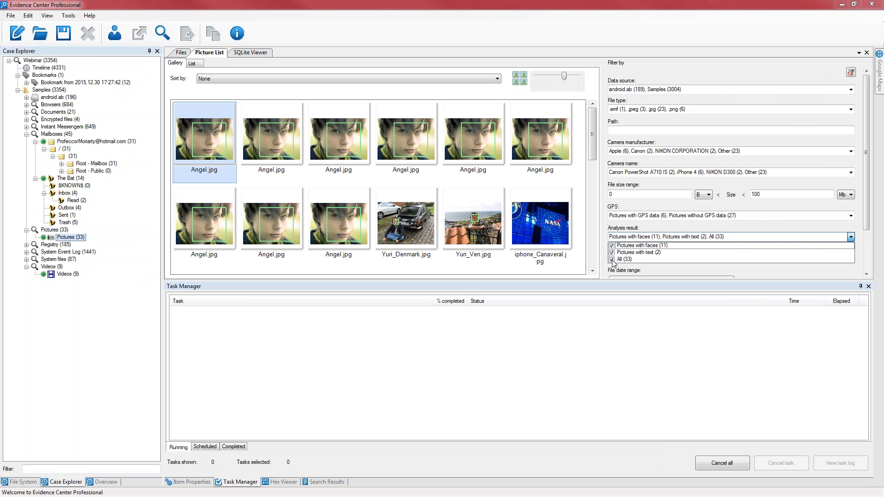
pyautogui.hotkey('ctrl', '1')
pyautogui.click(447, 241)
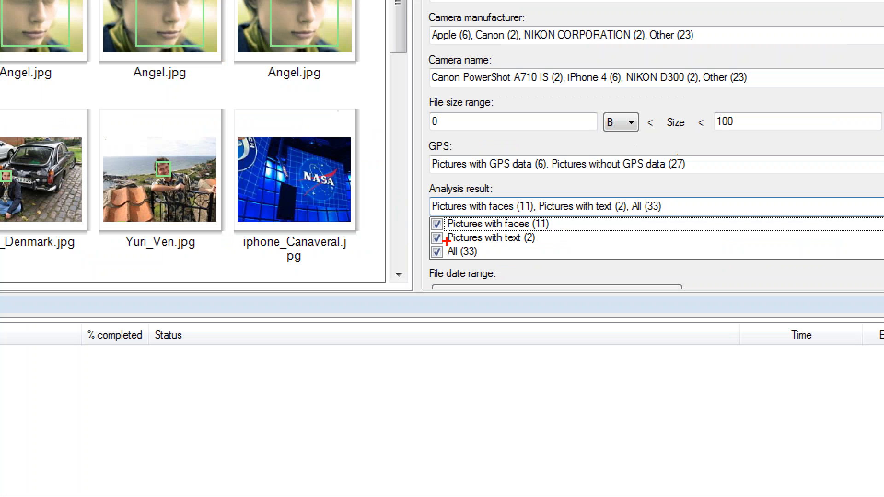
pyautogui.moveTo(458, 247); pyautogui.dragTo(583, 247)
pyautogui.press('Escape')
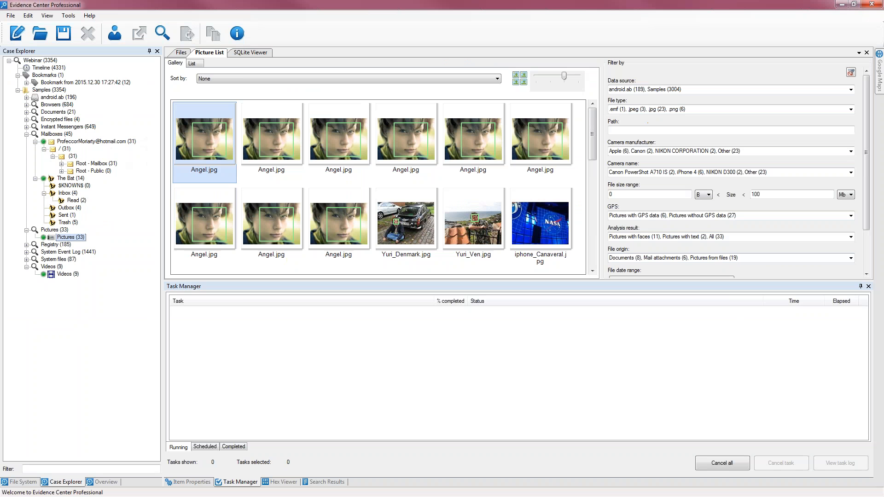
pyautogui.click(845, 238)
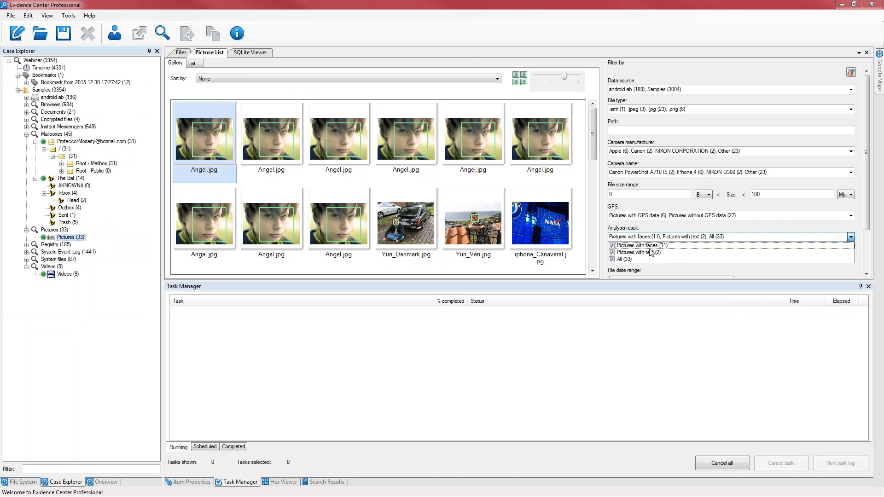
pyautogui.click(611, 247)
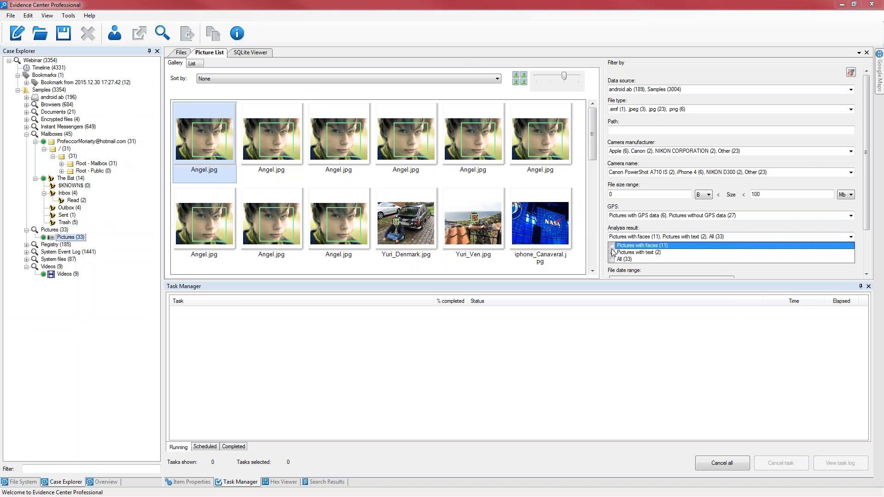
pyautogui.click(598, 351)
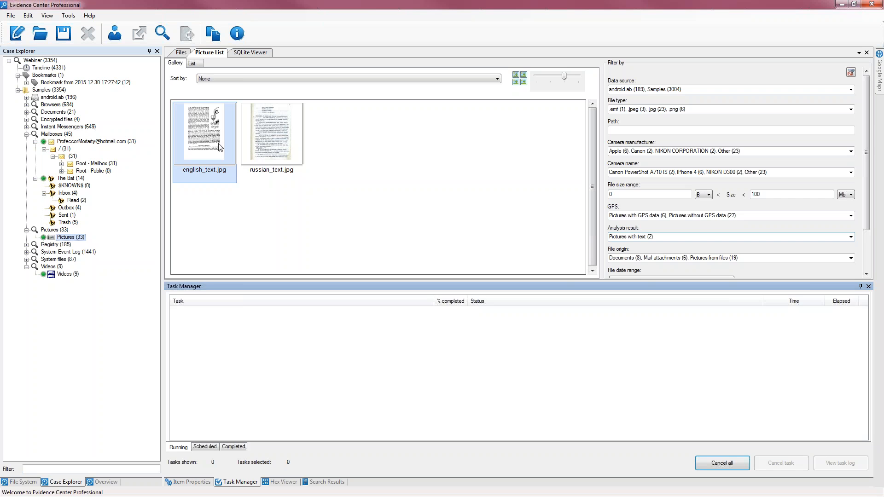
# View english_text.jpg at full size, look over its scanned text, and close the viewer
pyautogui.doubleClick(218, 147)
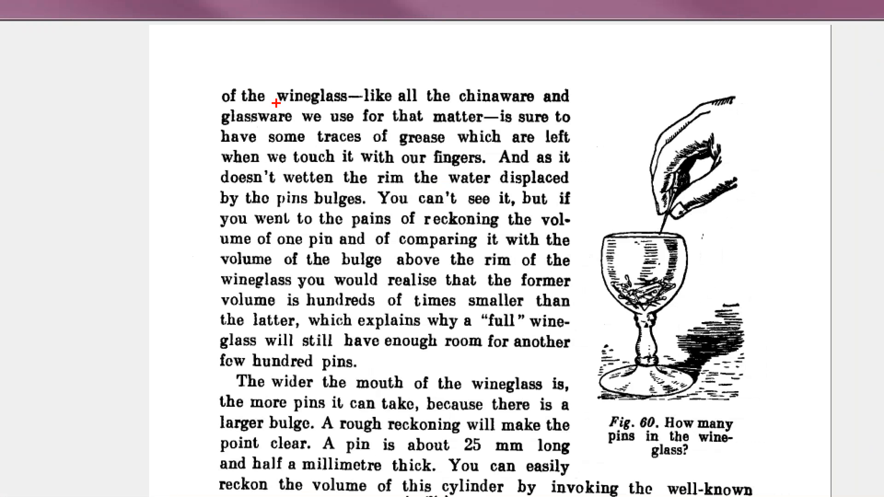
pyautogui.moveTo(312, 105); pyautogui.dragTo(417, 112)
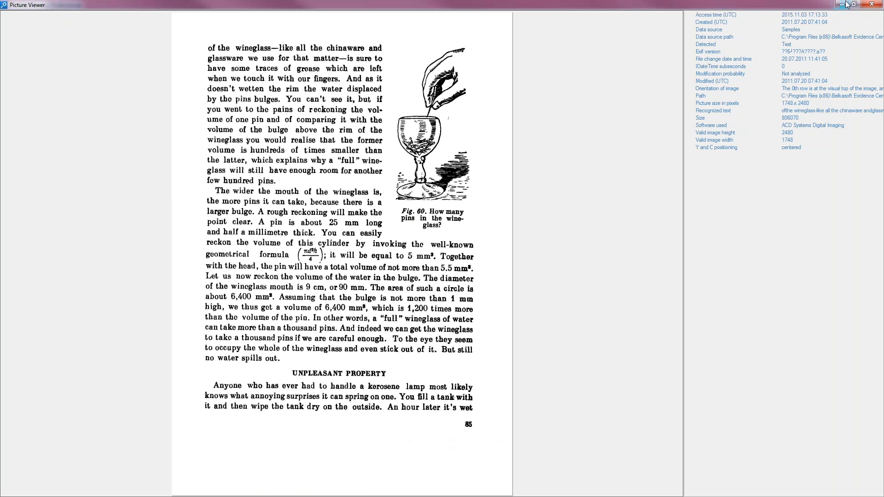
pyautogui.click(873, 6)
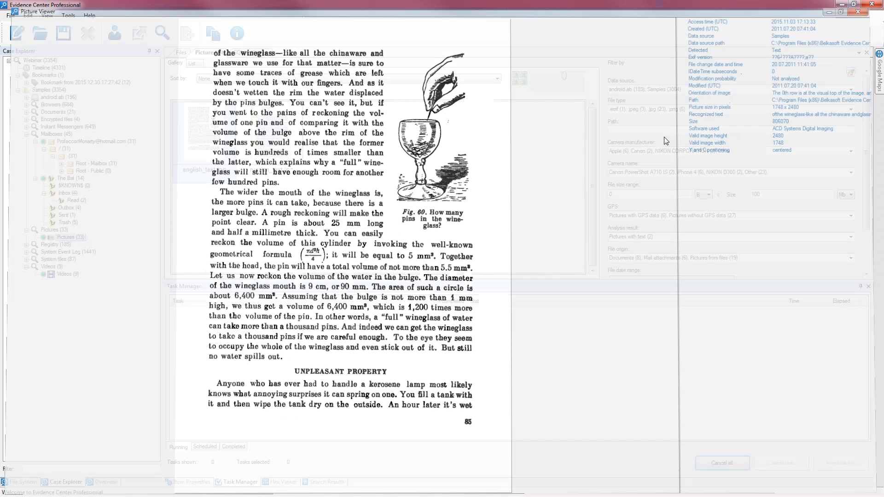
# Show the item text recognized in english_text.jpg and examine its opening lines
pyautogui.click(196, 482)
pyautogui.click(177, 295)
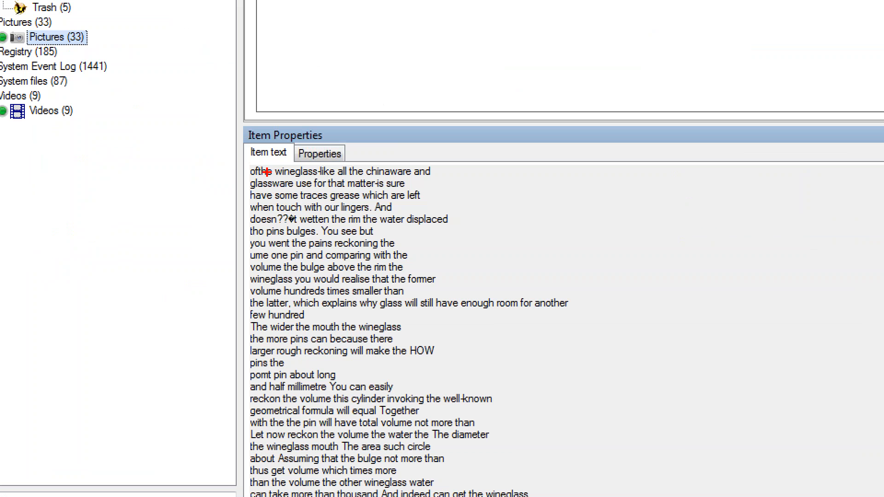
pyautogui.moveTo(267, 173); pyautogui.dragTo(360, 183)
pyautogui.moveTo(273, 177)
pyautogui.mouseDown()
pyautogui.moveTo(272, 151)
pyautogui.moveTo(331, 183)
pyautogui.mouseUp()
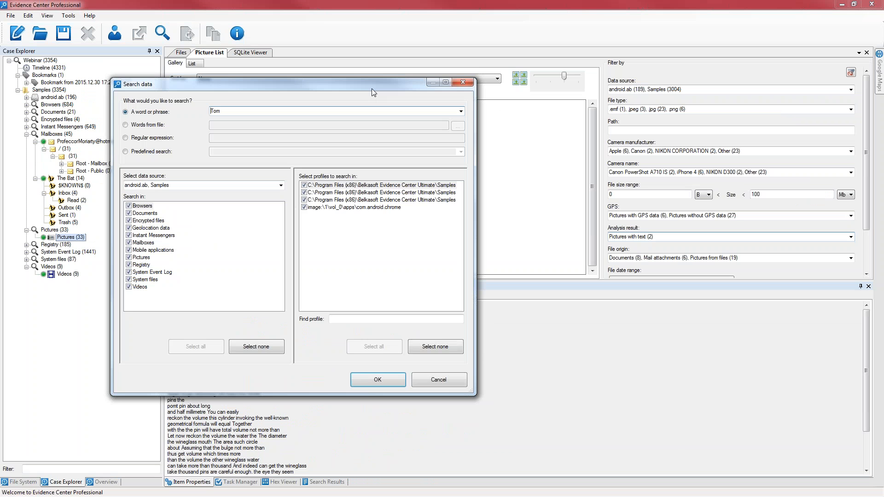
# Search all case data sources and profiles for the word "wineglass"
pyautogui.moveTo(372, 89); pyautogui.dragTo(482, 84)
pyautogui.moveTo(339, 106); pyautogui.dragTo(246, 97)
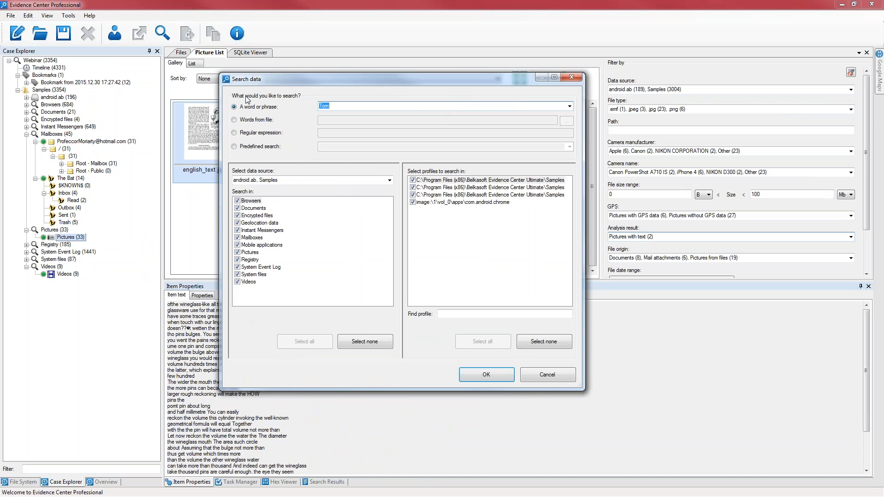
pyautogui.write('wineglass')
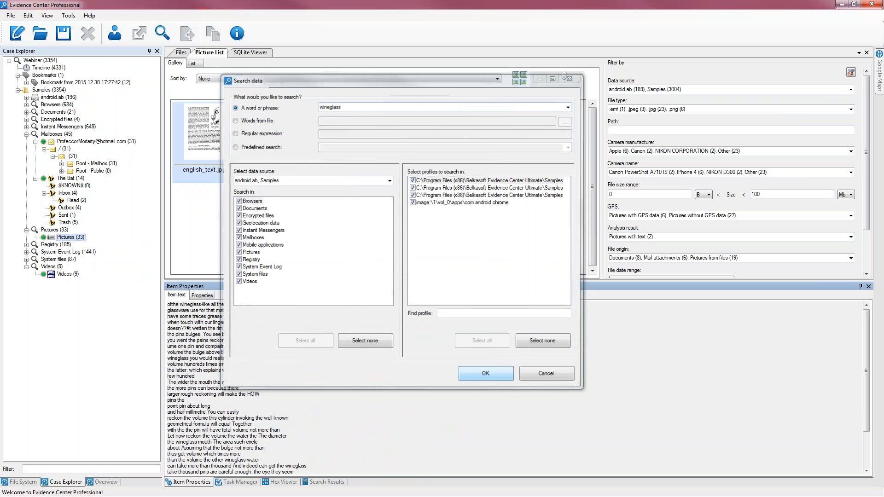
pyautogui.click(487, 375)
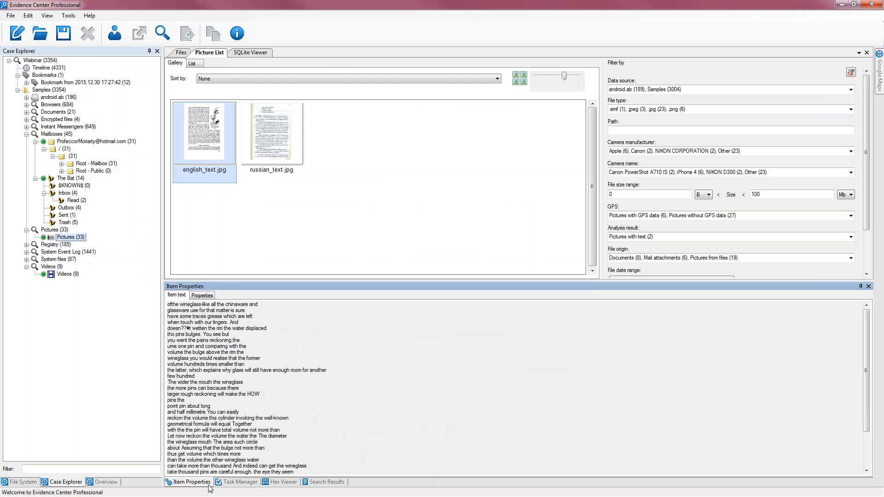
pyautogui.click(230, 488)
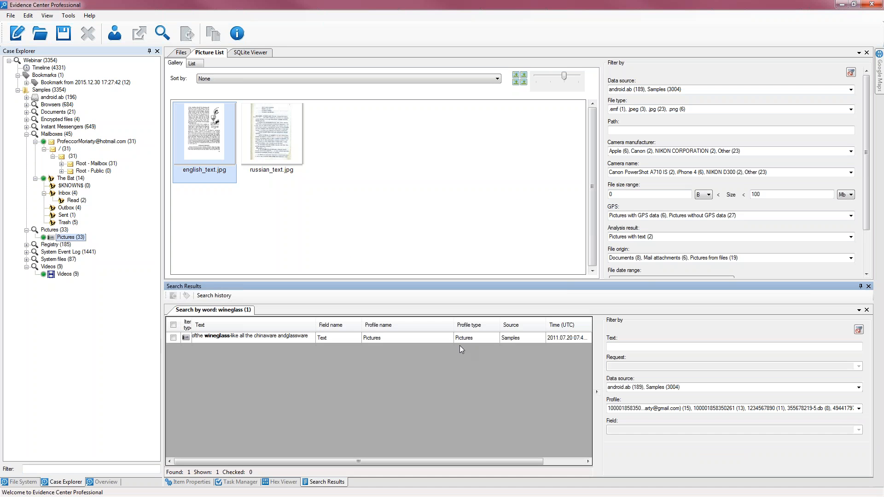
# Examine the item type, matched text, field name and profile name of the wineglass search hit
pyautogui.click(233, 337)
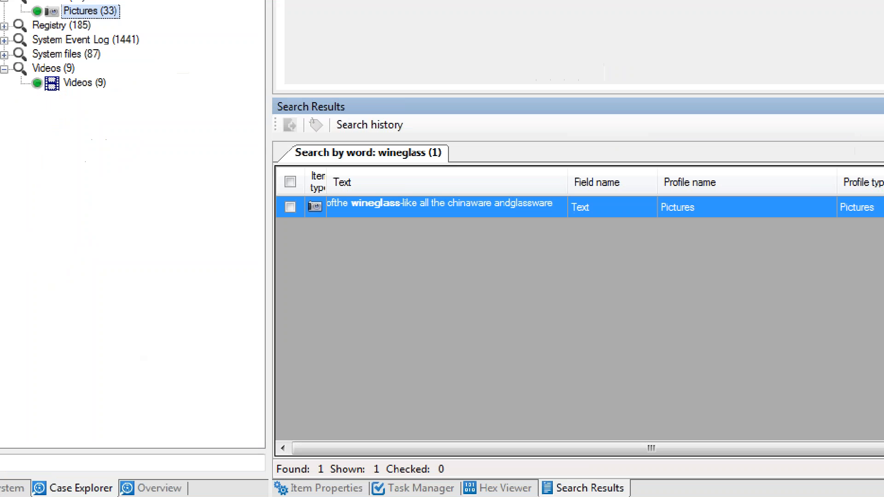
pyautogui.click(374, 183)
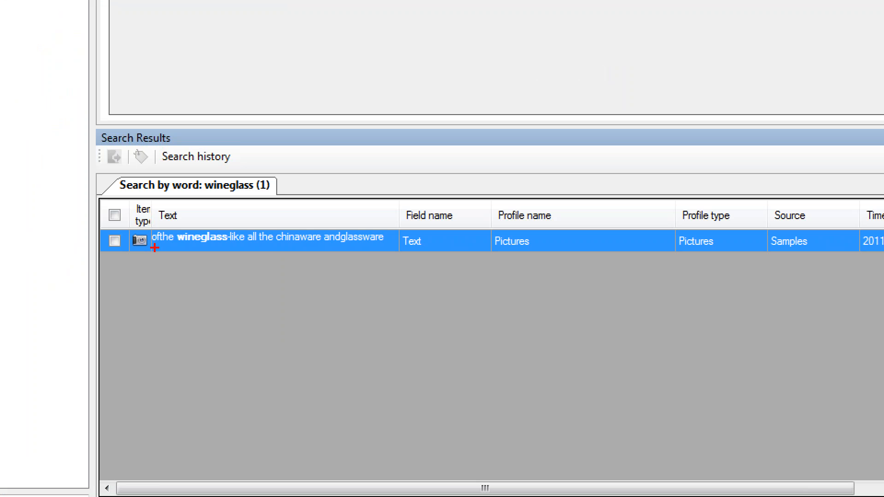
pyautogui.moveTo(329, 214); pyautogui.dragTo(442, 213)
pyautogui.moveTo(272, 249)
pyautogui.mouseDown()
pyautogui.moveTo(125, 212)
pyautogui.moveTo(159, 249)
pyautogui.mouseUp()
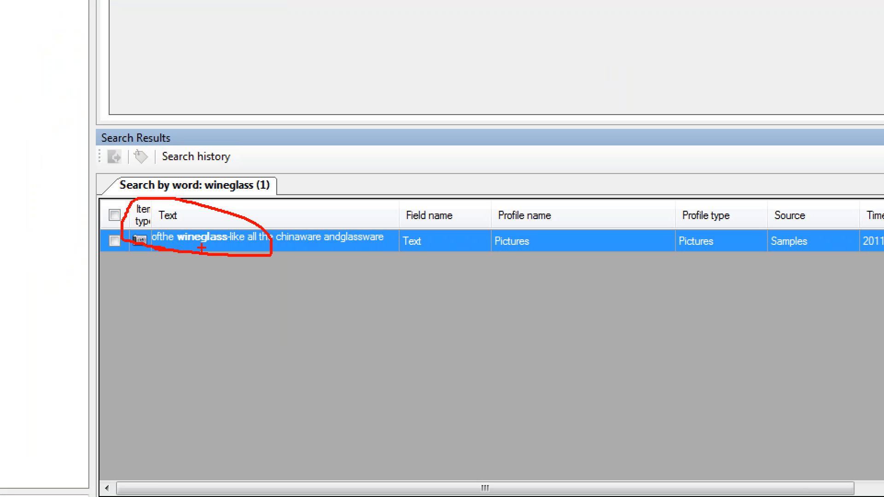
pyautogui.moveTo(426, 237)
pyautogui.mouseDown()
pyautogui.moveTo(383, 257)
pyautogui.moveTo(424, 237)
pyautogui.mouseUp()
pyautogui.moveTo(540, 233)
pyautogui.mouseDown()
pyautogui.moveTo(529, 229)
pyautogui.moveTo(558, 261)
pyautogui.moveTo(558, 242)
pyautogui.mouseUp()
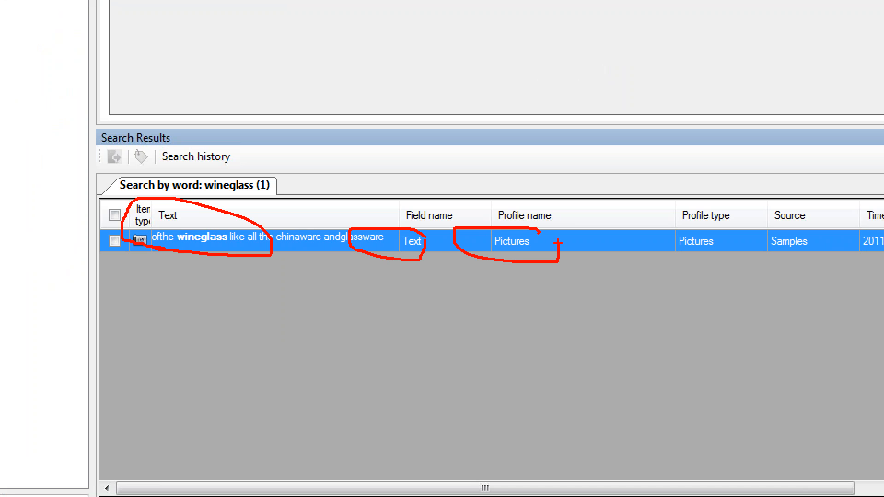
pyautogui.press('Escape')
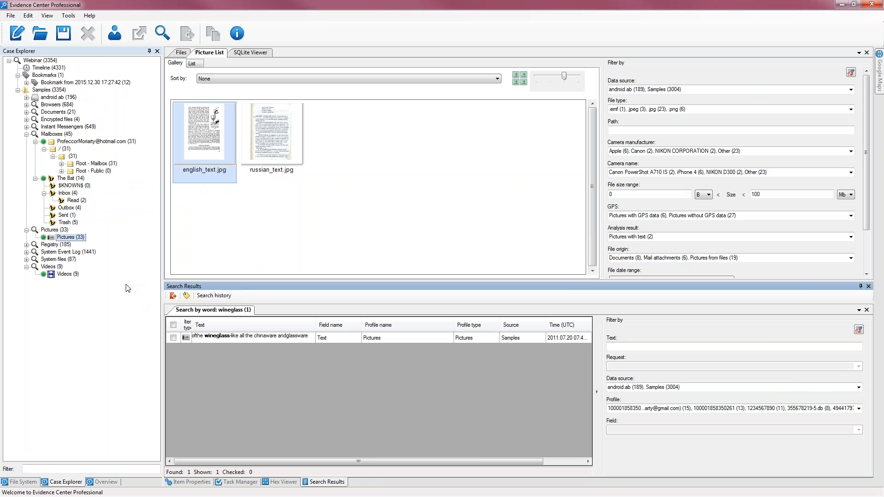
# Expand the Registry branch of the Samples data source and its ntuser.dat hive, and select ntuser.dat
pyautogui.click(26, 244)
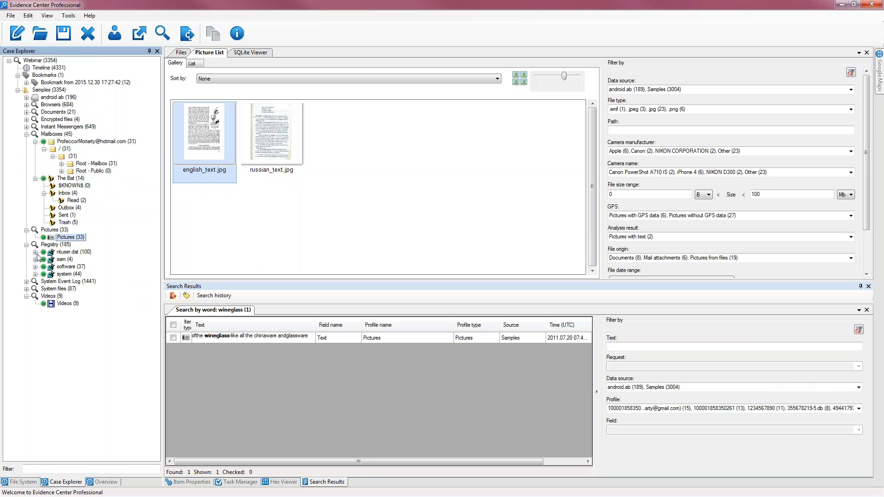
pyautogui.click(36, 253)
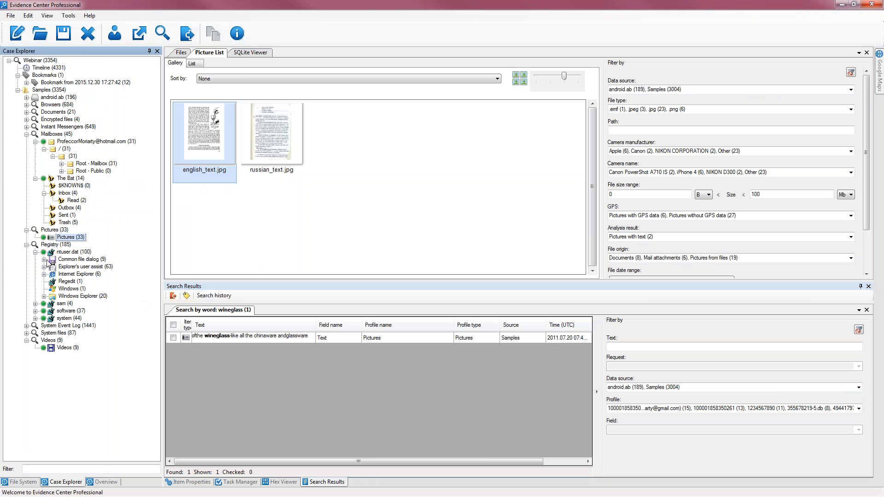
pyautogui.click(70, 254)
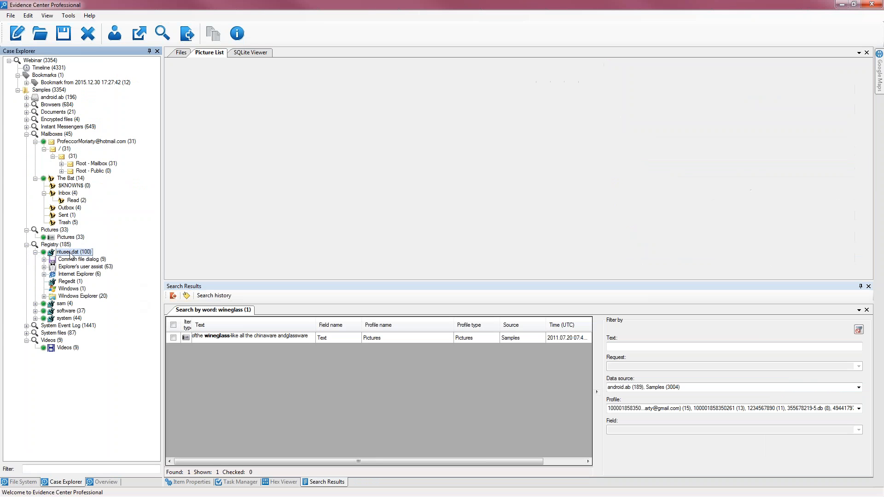
# Enable the Registry Viewer and pin it so that it stays docked
pyautogui.click(68, 15)
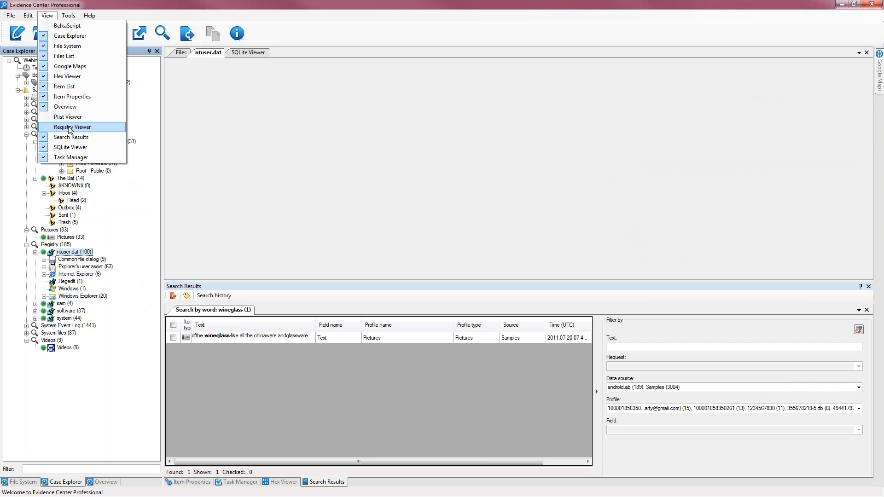
pyautogui.click(69, 127)
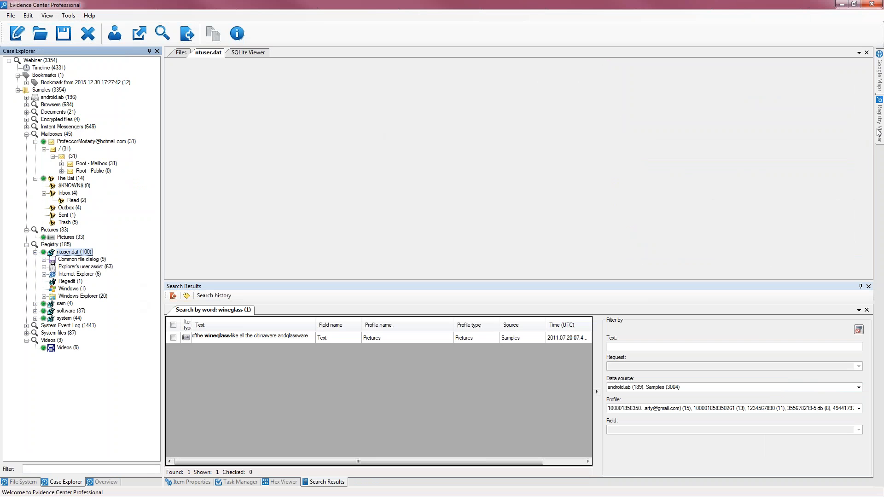
pyautogui.moveTo(878, 134)
pyautogui.click(860, 52)
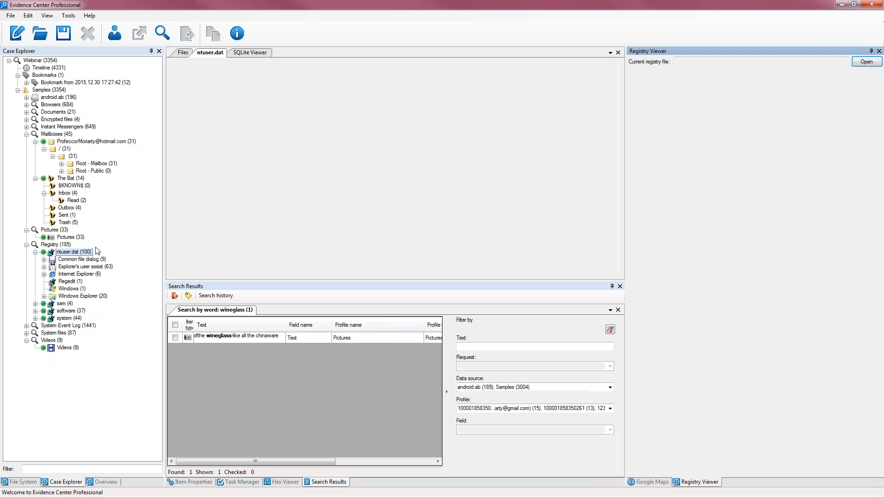
# Load the ntuser.dat hive from the case into the Registry Viewer and expand its AppEvents key
pyautogui.click(63, 257)
pyautogui.click(65, 245)
pyautogui.click(65, 251)
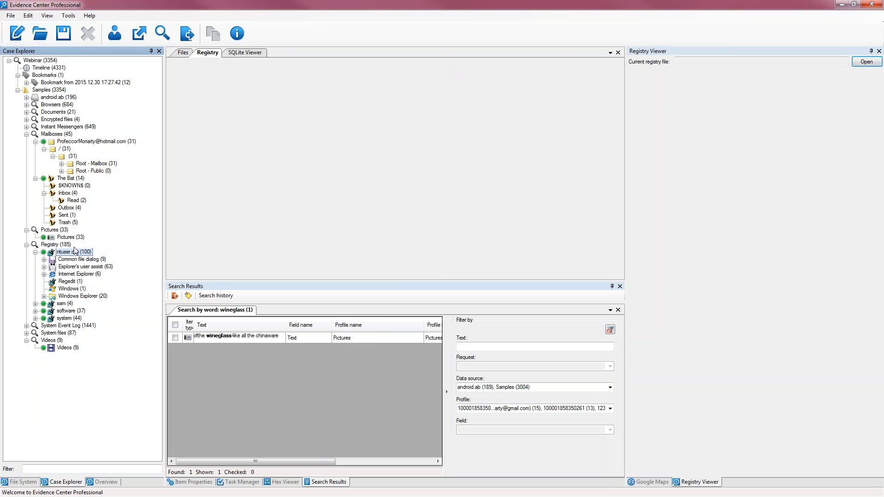
pyautogui.click(634, 73)
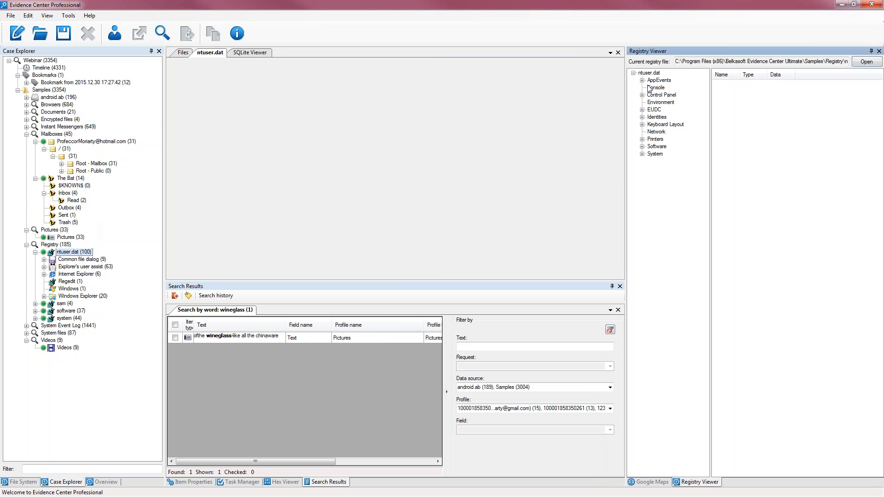
pyautogui.click(642, 80)
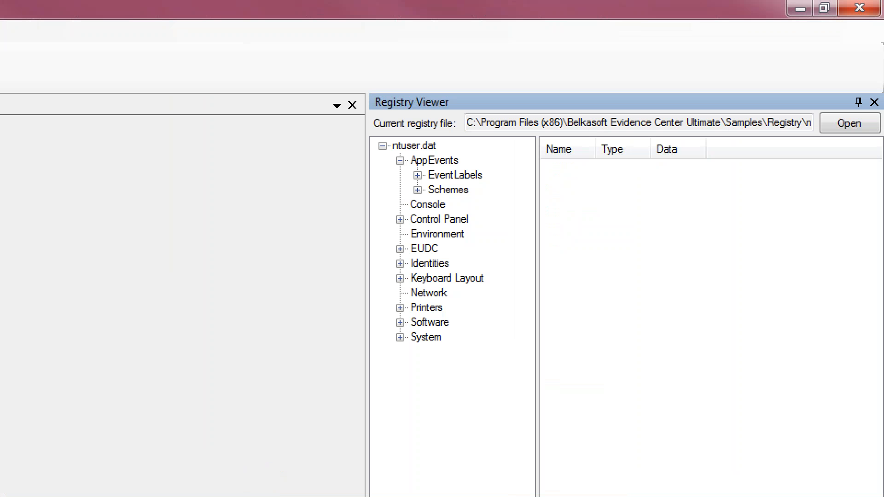
pyautogui.moveTo(471, 46); pyautogui.dragTo(421, 114)
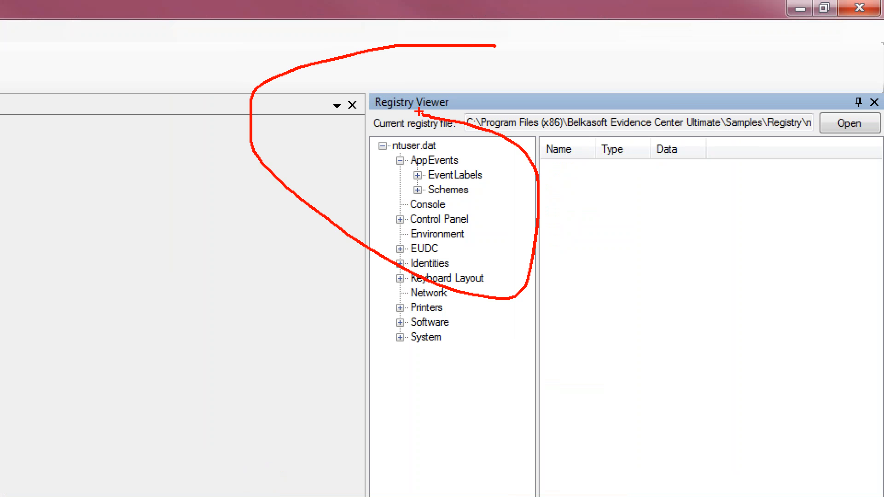
pyautogui.press('Escape')
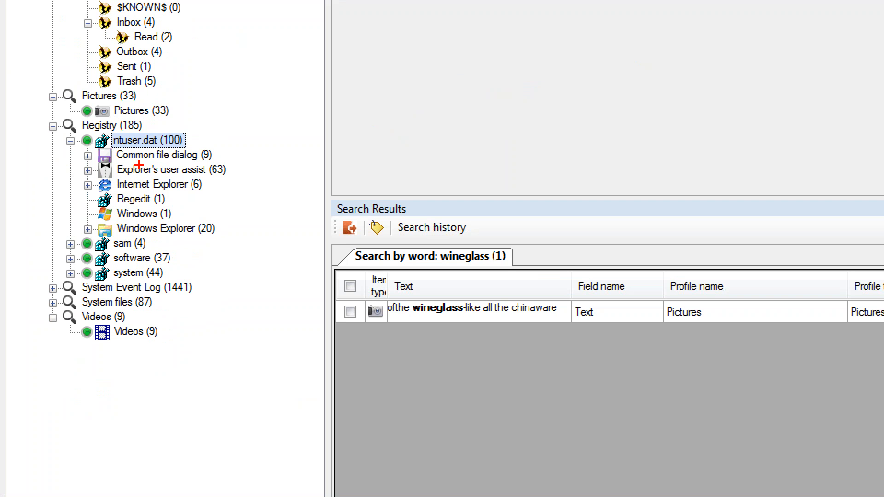
pyautogui.moveTo(127, 177); pyautogui.dragTo(230, 177)
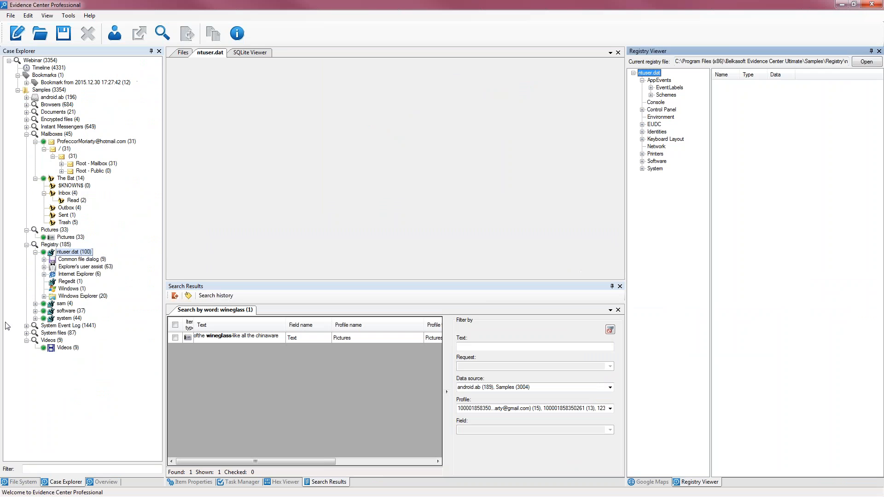
# Expand the Common file dialog branch of ntuser.dat and examine its last applications and paths
pyautogui.click(44, 259)
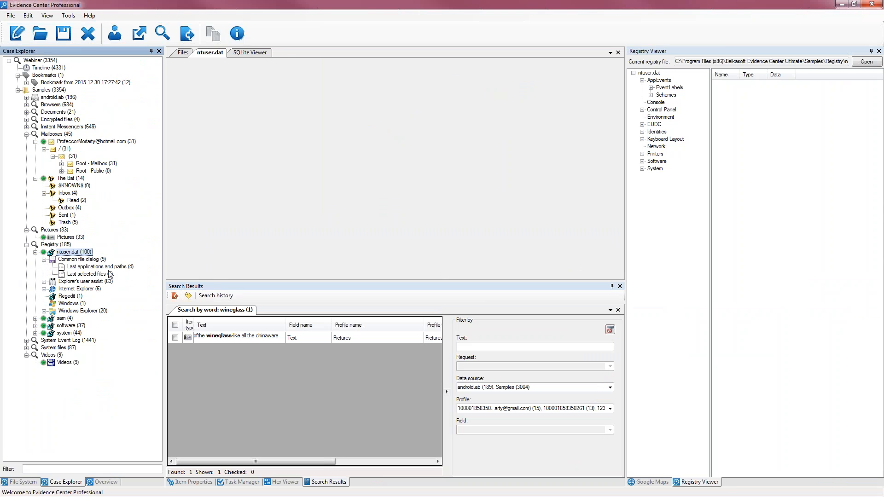
pyautogui.click(112, 267)
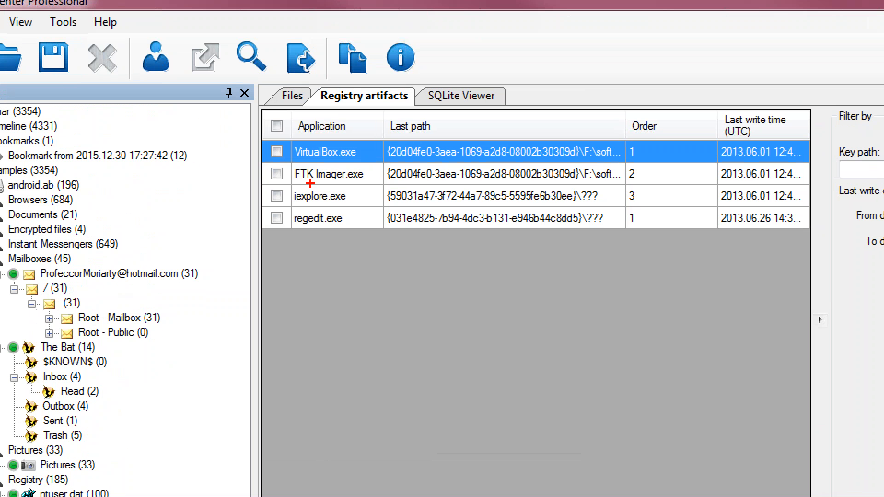
pyautogui.moveTo(272, 161); pyautogui.dragTo(376, 162)
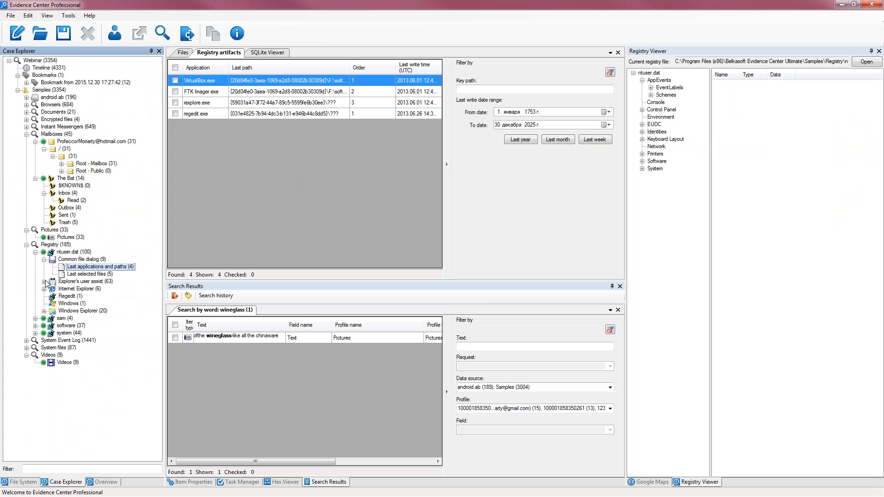
# List the User assist records under Explorer's user assist and unpin the Registry Viewer so that it collapses
pyautogui.click(43, 281)
pyautogui.click(84, 288)
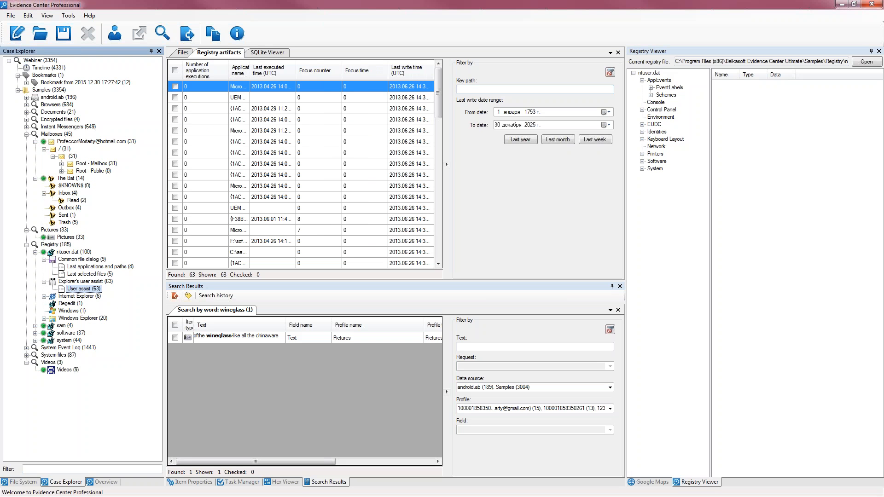
pyautogui.click(871, 51)
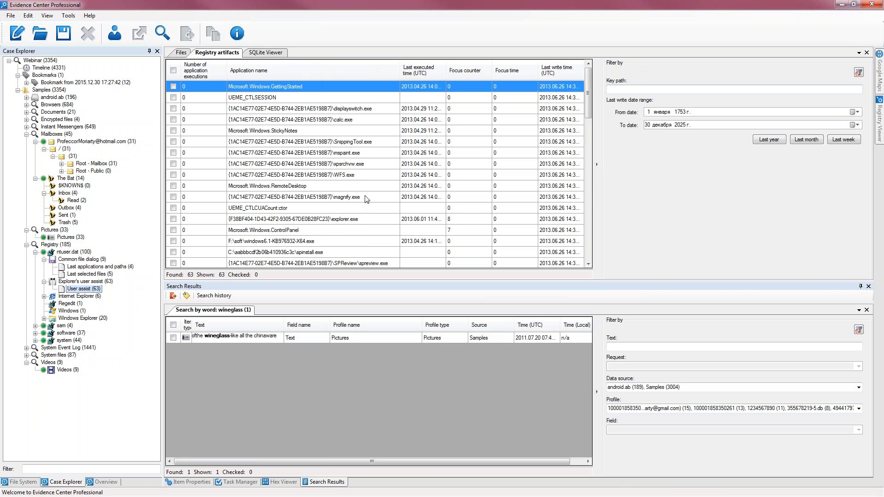
# Find and select the Oracle VirtualBox record in the User assist list and examine its number of executions
pyautogui.click(365, 197)
pyautogui.scroll(-2, 366, 196)
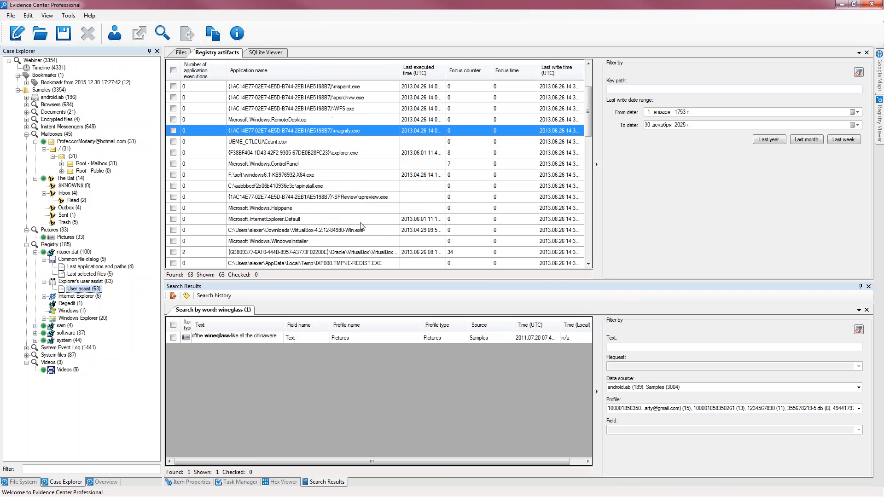
pyautogui.click(365, 253)
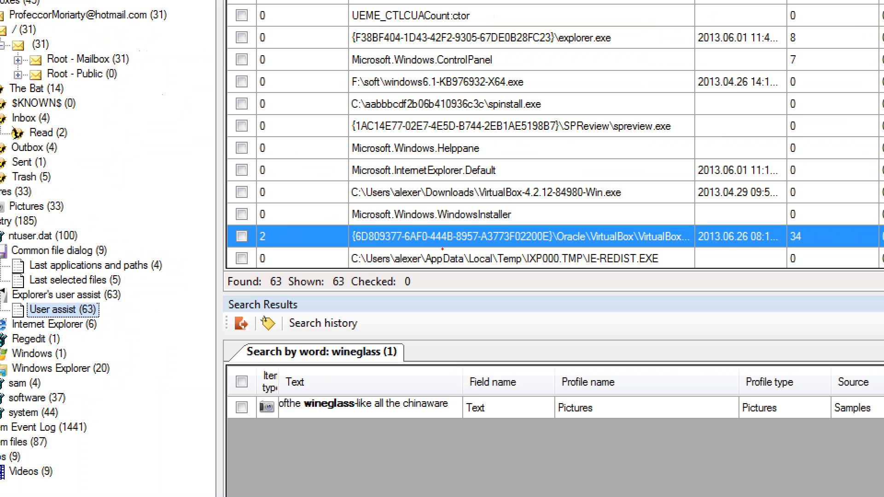
pyautogui.moveTo(286, 227)
pyautogui.mouseDown()
pyautogui.moveTo(237, 251)
pyautogui.moveTo(274, 233)
pyautogui.mouseUp()
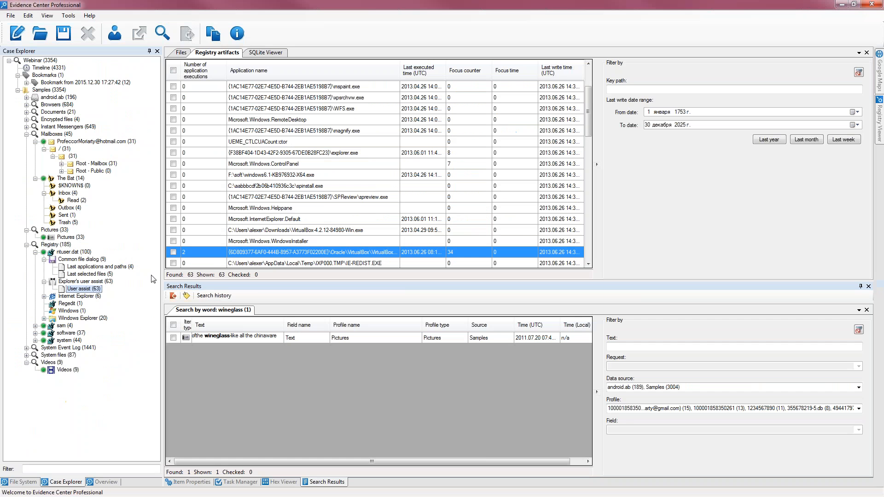
# Expand the sam hive and its Windows branch, and list the Windows accounts
pyautogui.click(35, 326)
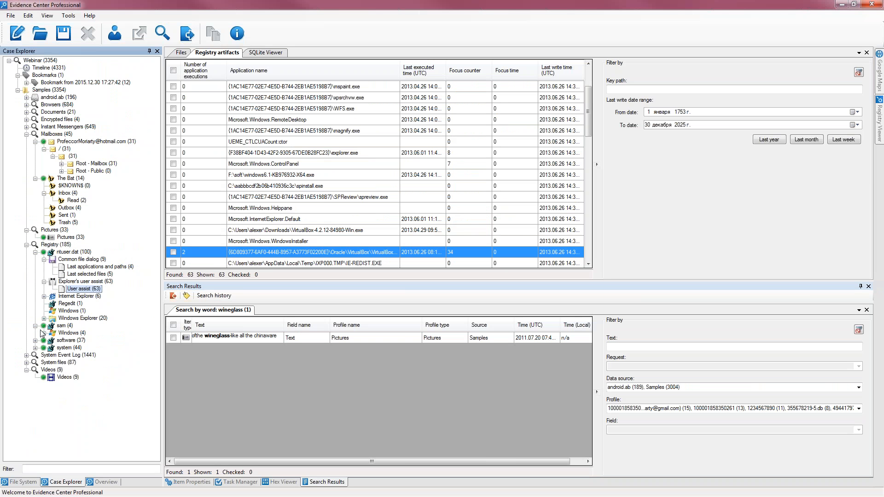
pyautogui.click(43, 332)
pyautogui.click(86, 341)
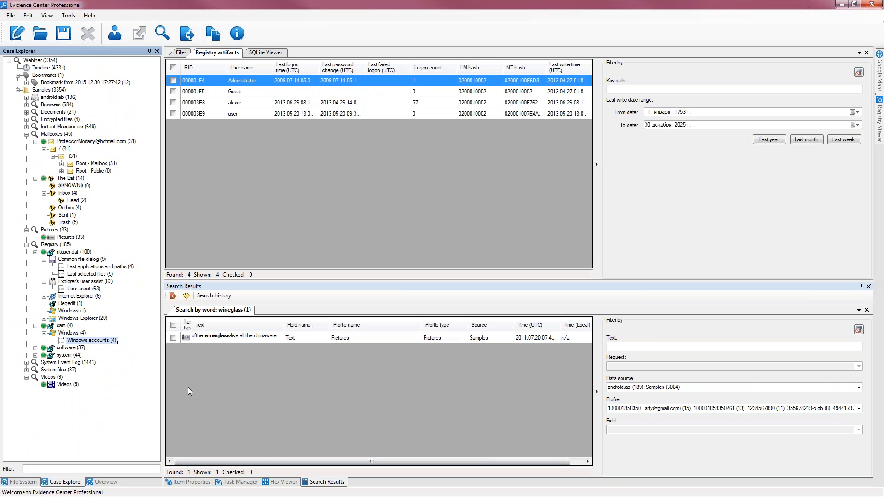
# Show the item properties of the Administrator account and examine its logon time, password change, logon count and hashes
pyautogui.click(199, 482)
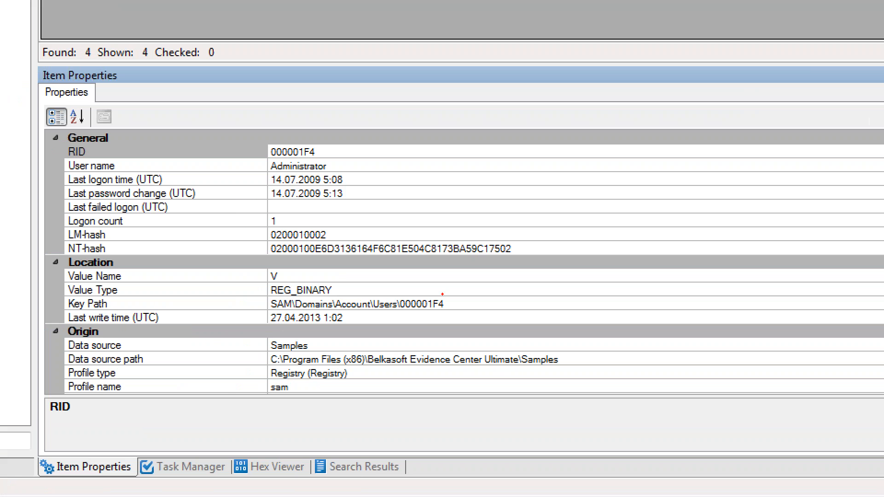
pyautogui.moveTo(252, 173)
pyautogui.mouseDown()
pyautogui.moveTo(364, 169)
pyautogui.moveTo(355, 198)
pyautogui.mouseUp()
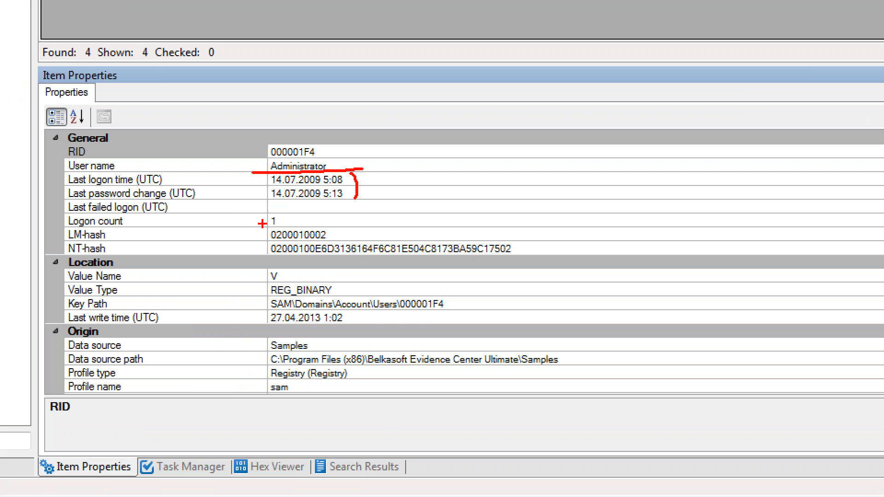
pyautogui.moveTo(275, 221); pyautogui.dragTo(248, 252)
pyautogui.press('Escape')
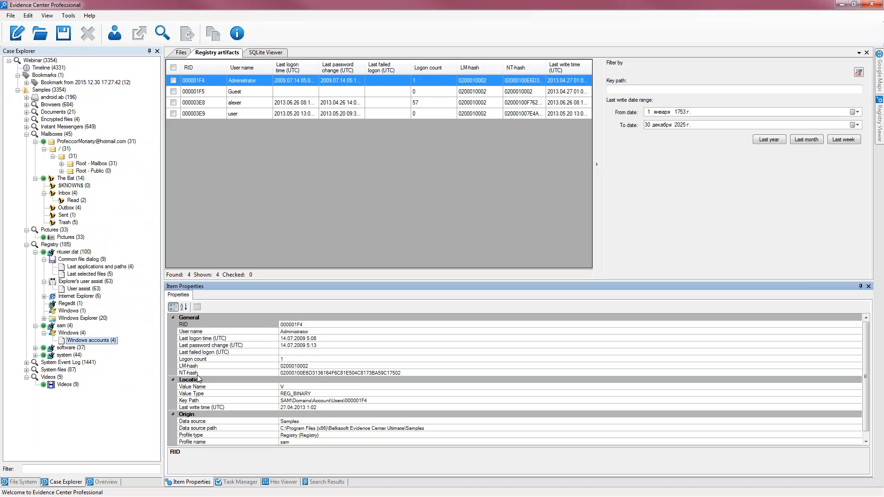
# Expand the system and software hives, and list the network cards in the software hive's Network branch
pyautogui.click(35, 355)
pyautogui.click(35, 347)
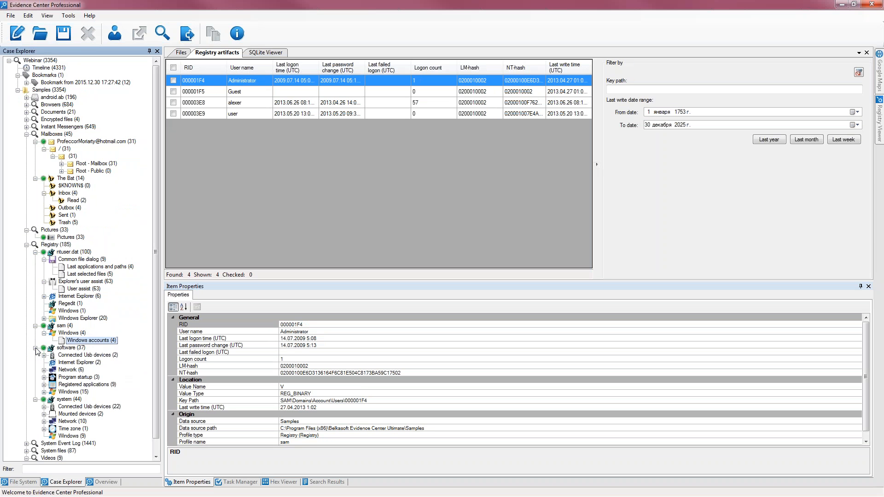
pyautogui.click(44, 370)
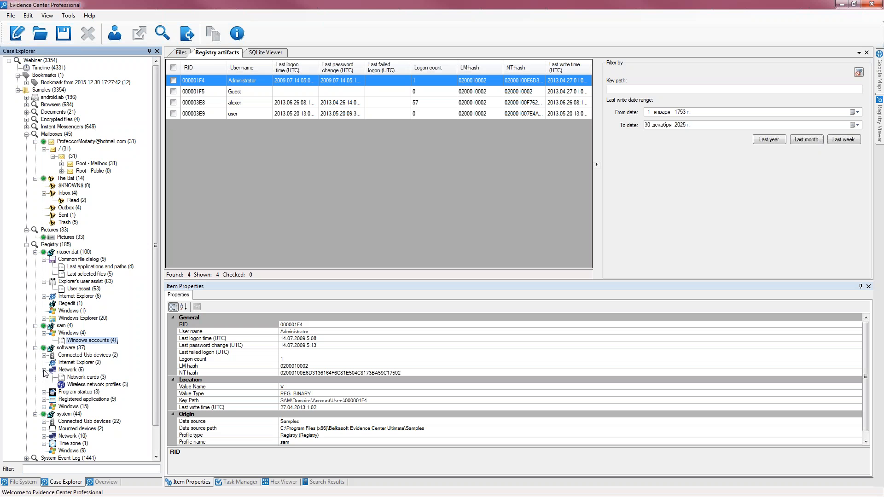
pyautogui.click(76, 378)
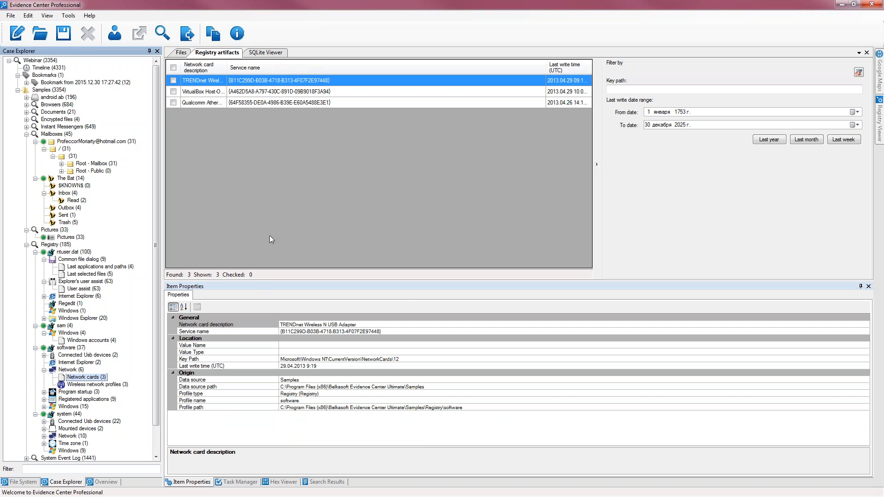
# Widen the network card description column and examine the full adapter names
pyautogui.moveTo(226, 69); pyautogui.dragTo(313, 69)
pyautogui.hotkey('ctrl', '1')
pyautogui.click(443, 249)
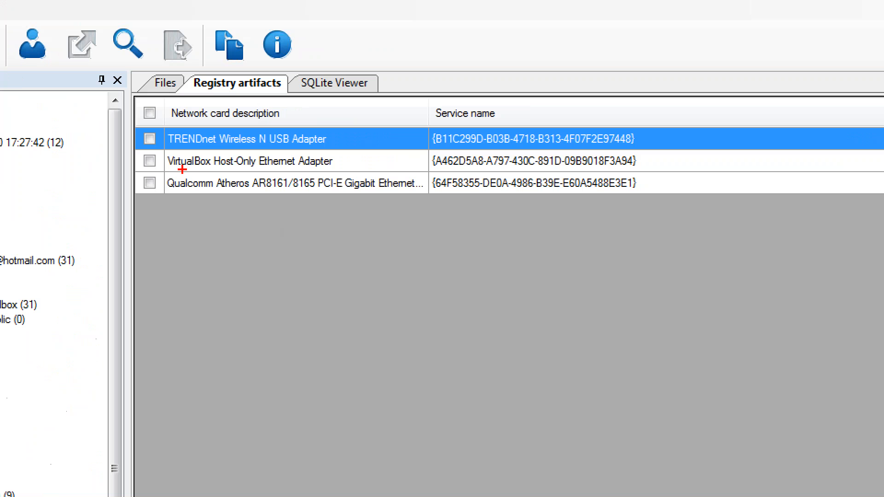
pyautogui.moveTo(183, 169); pyautogui.dragTo(325, 169)
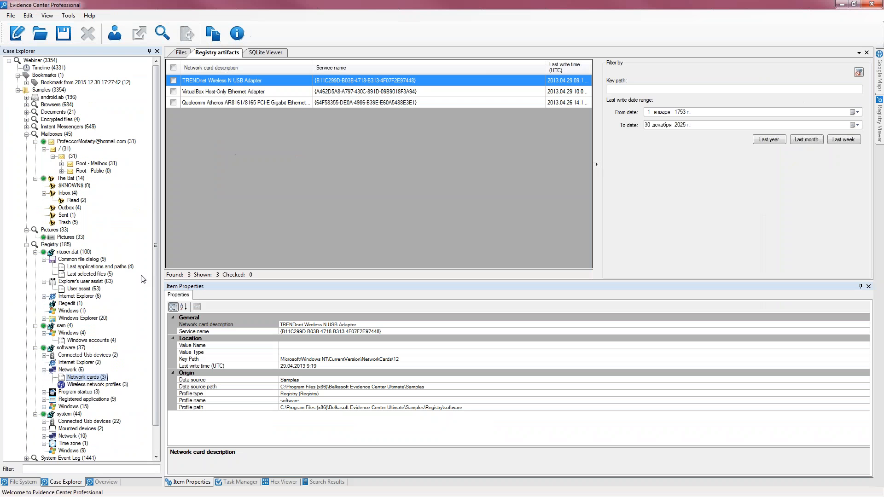
# List the software hive's wireless network profiles and examine their names and connection details
pyautogui.click(115, 384)
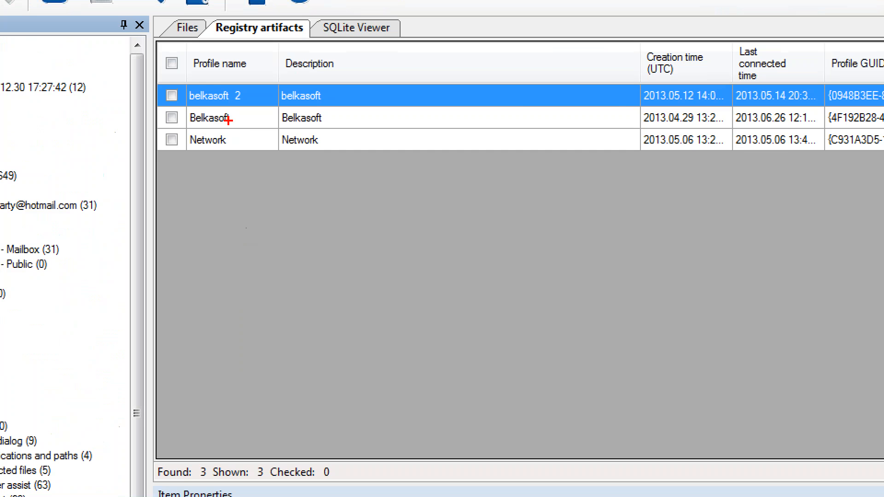
pyautogui.moveTo(207, 77)
pyautogui.mouseDown()
pyautogui.moveTo(189, 180)
pyautogui.moveTo(219, 68)
pyautogui.mouseUp()
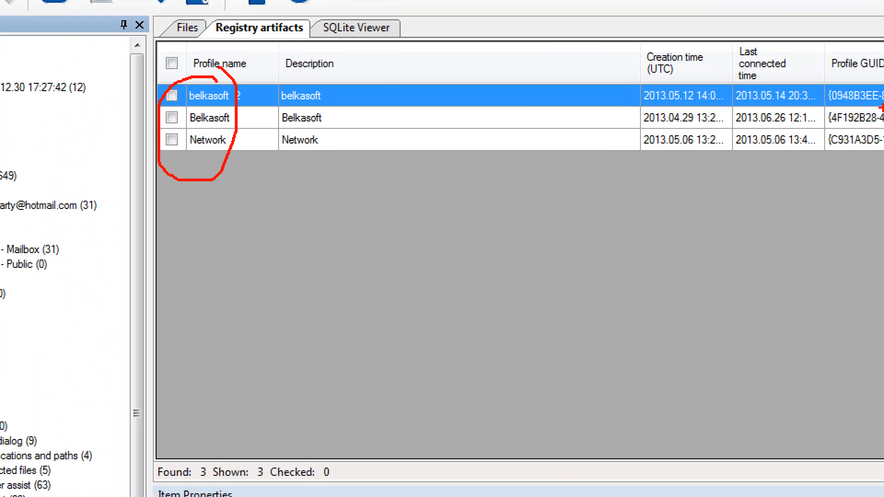
pyautogui.moveTo(764, 49)
pyautogui.mouseDown()
pyautogui.moveTo(697, 136)
pyautogui.moveTo(778, 86)
pyautogui.moveTo(767, 50)
pyautogui.mouseUp()
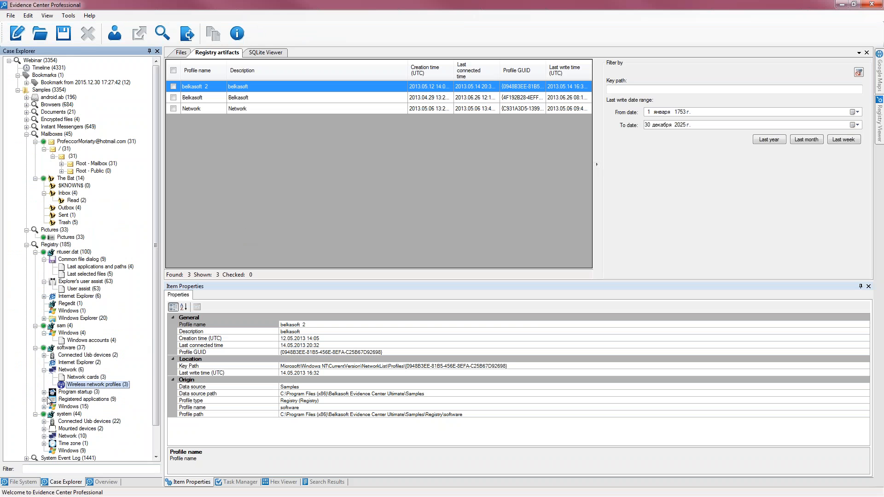
# List the system hive's USB devices and its TCP/IP configuration records
pyautogui.click(44, 422)
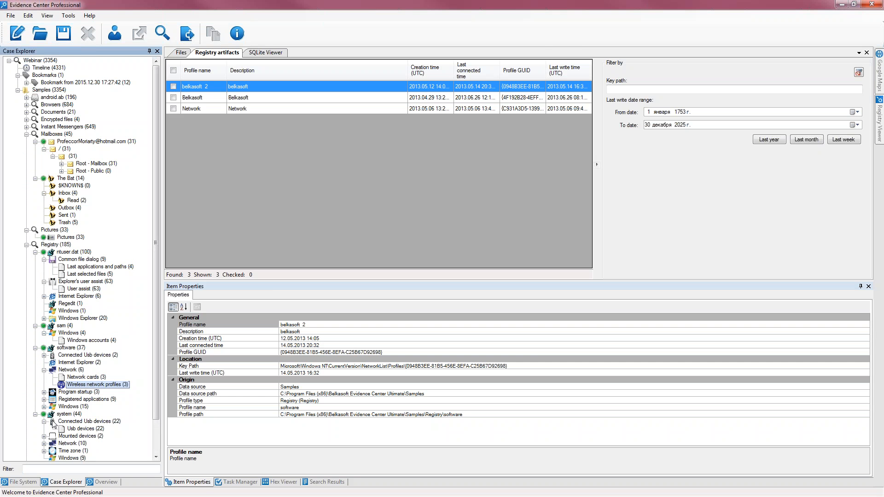
pyautogui.click(99, 428)
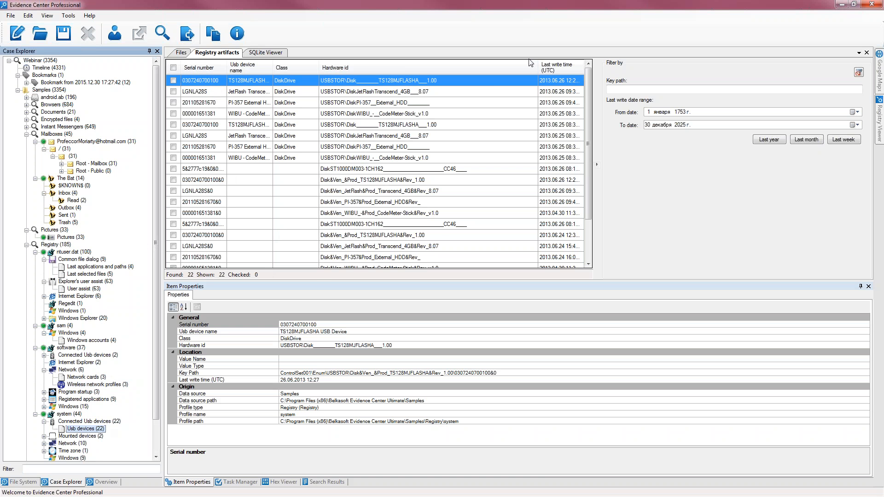
pyautogui.scroll(-1, 157, 316)
pyautogui.scroll(-1, 157, 316)
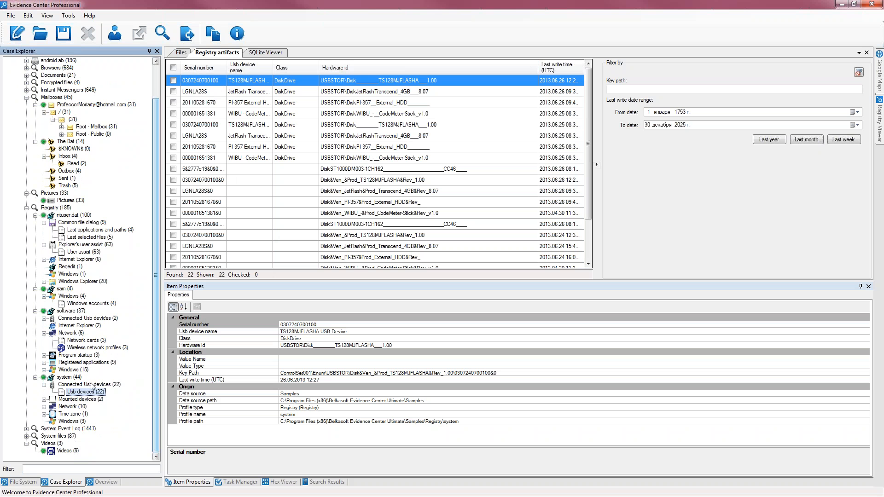
pyautogui.click(44, 406)
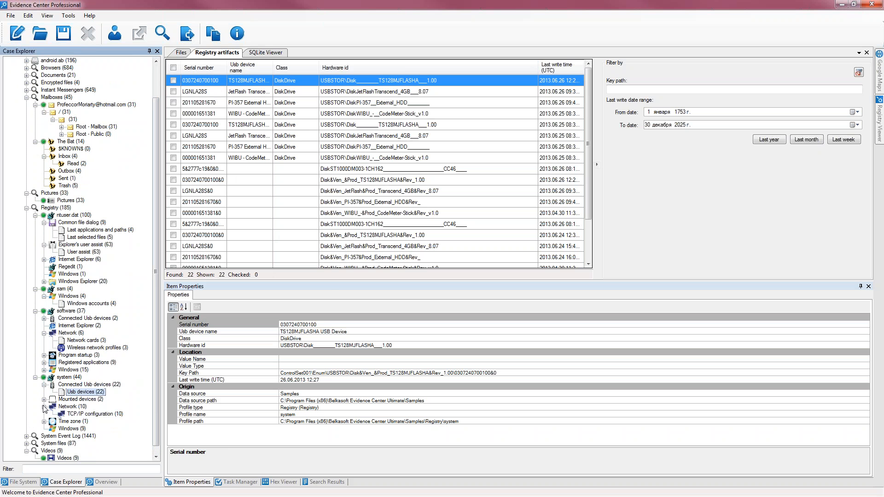
pyautogui.click(81, 413)
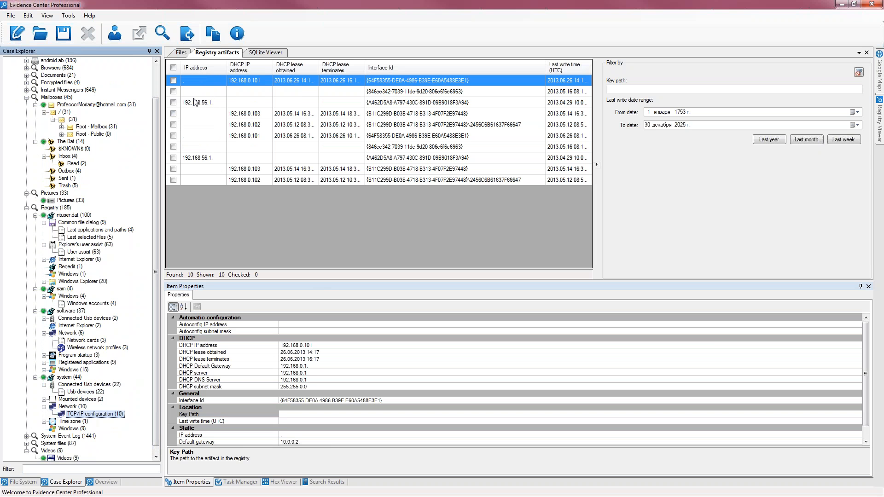
# Collapse the Registry and Mailboxes branches of the Samples data source
pyautogui.scroll(-1, 158, 227)
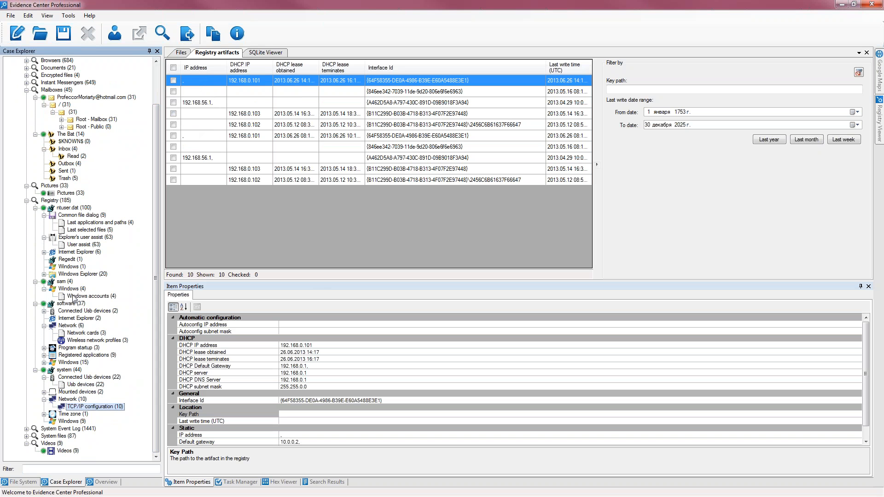
pyautogui.click(26, 200)
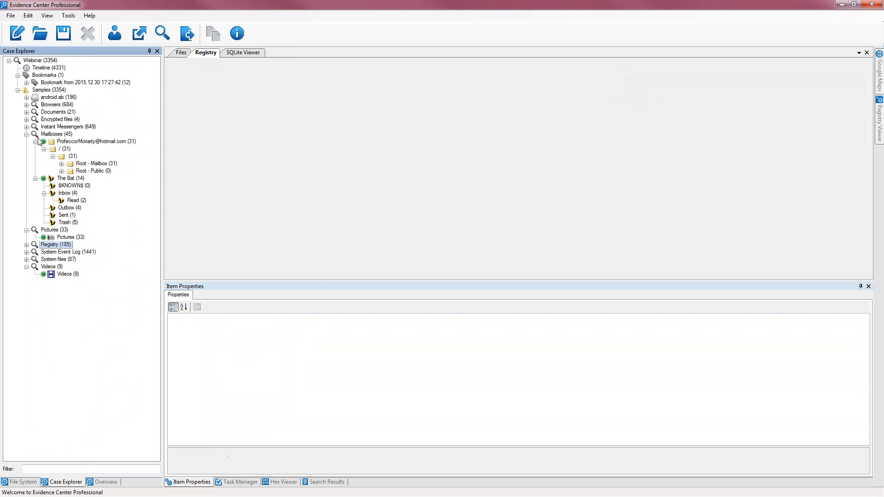
pyautogui.click(26, 134)
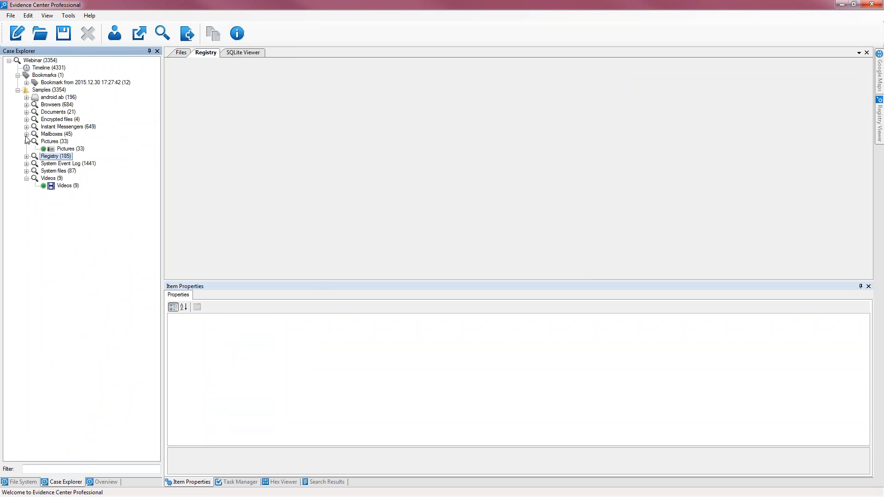
# List the files in the Documents branch and examine the extracted item text of the Excel 2007-2010 sample document
pyautogui.click(26, 112)
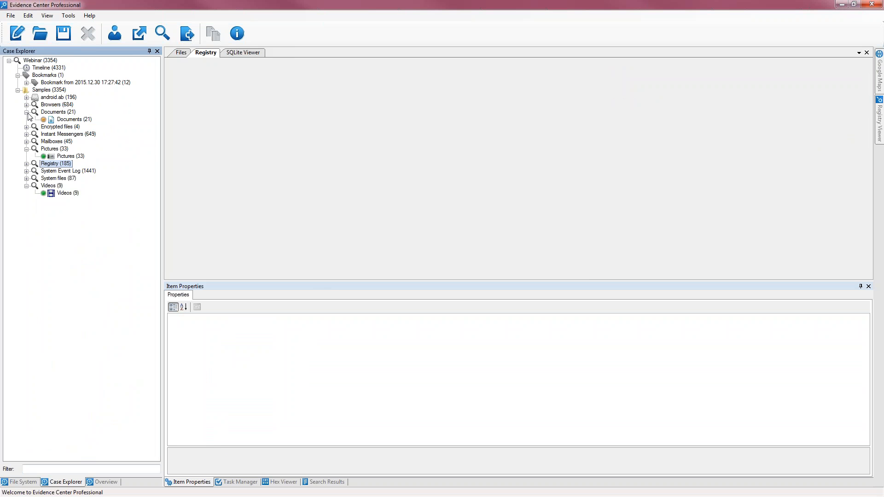
pyautogui.click(71, 120)
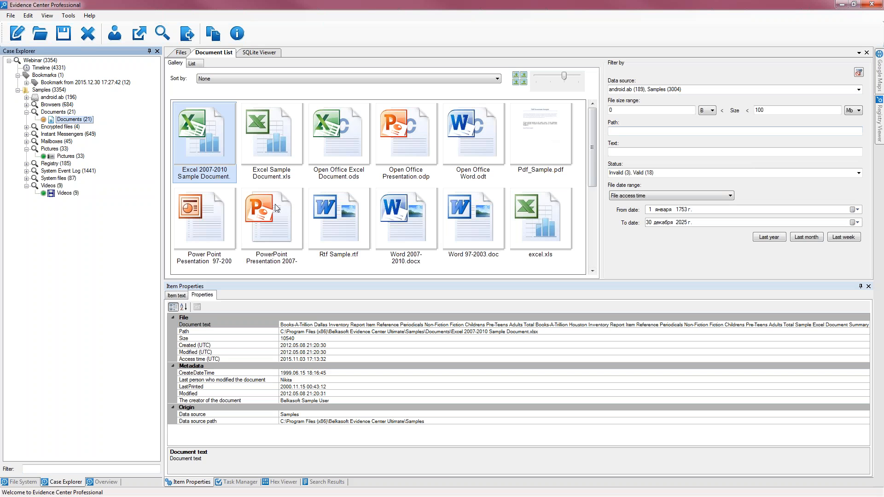
pyautogui.click(177, 295)
pyautogui.moveTo(173, 316); pyautogui.dragTo(199, 399)
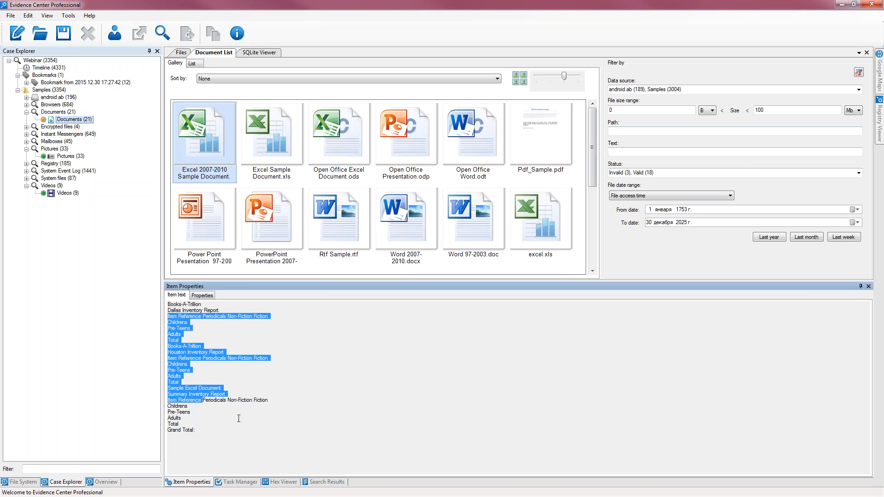
# Examine the full extracted text of the Excel 2007-2010 sample document and the Power Point 97-2003 presentation
pyautogui.click(239, 419)
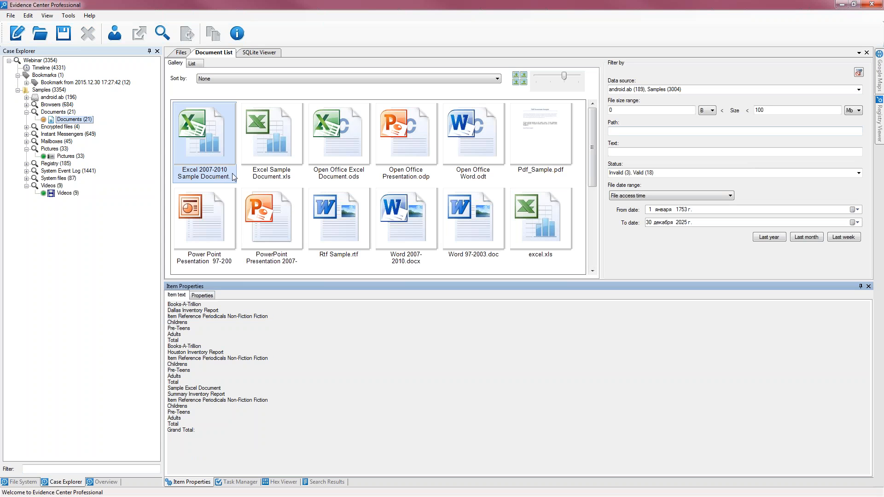
pyautogui.moveTo(195, 429); pyautogui.dragTo(184, 303)
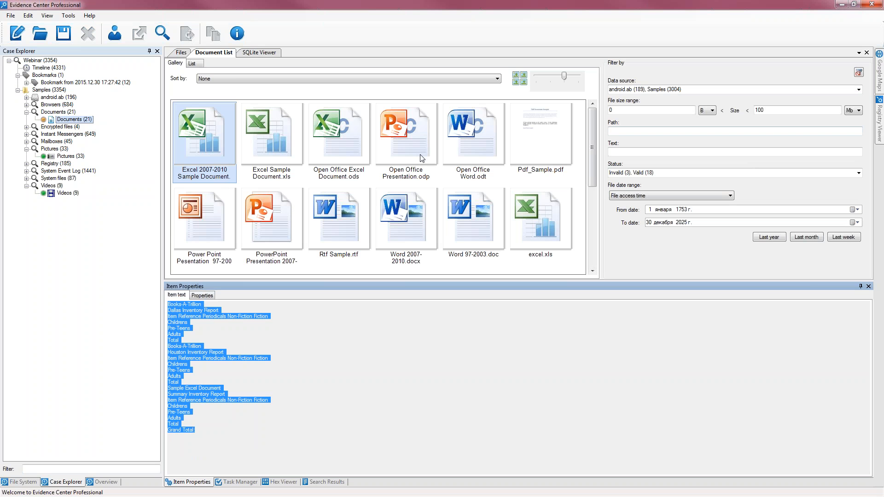
pyautogui.click(182, 228)
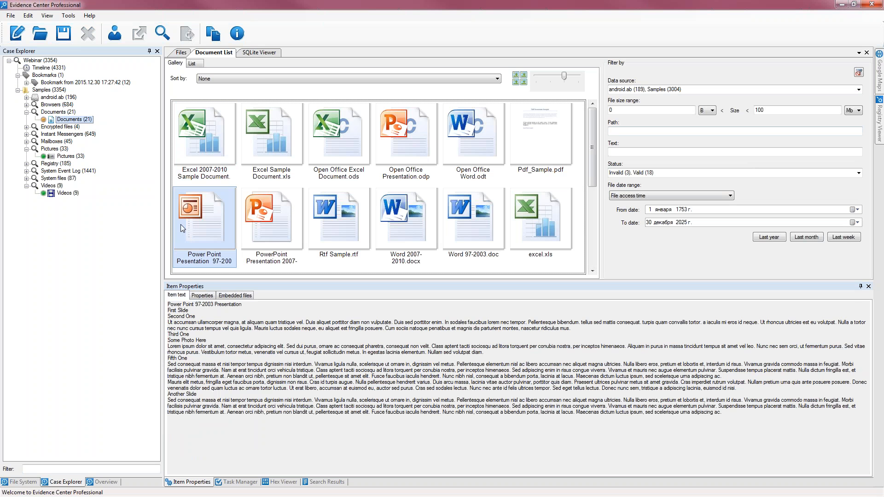
pyautogui.moveTo(282, 412); pyautogui.dragTo(156, 294)
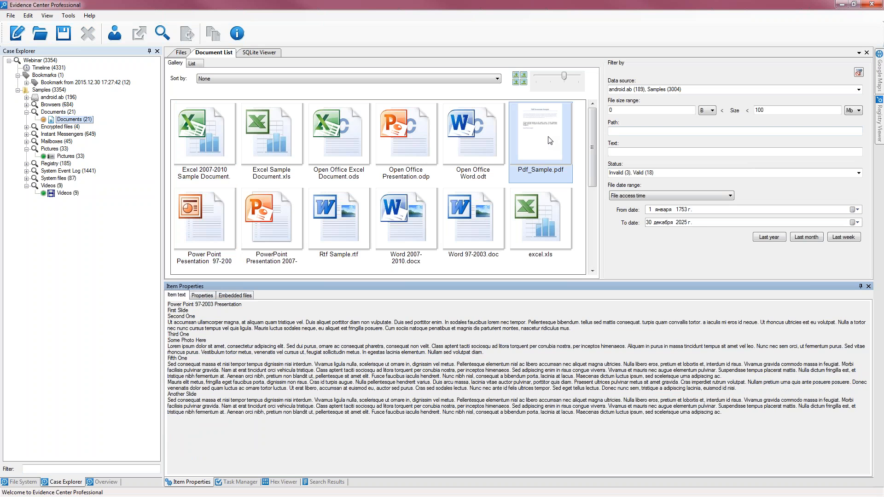
# Examine the extracted text of Pdf_Sample.pdf, Rtf Sample.rtf and Word 2007-2010.docx
pyautogui.click(550, 140)
pyautogui.click(352, 231)
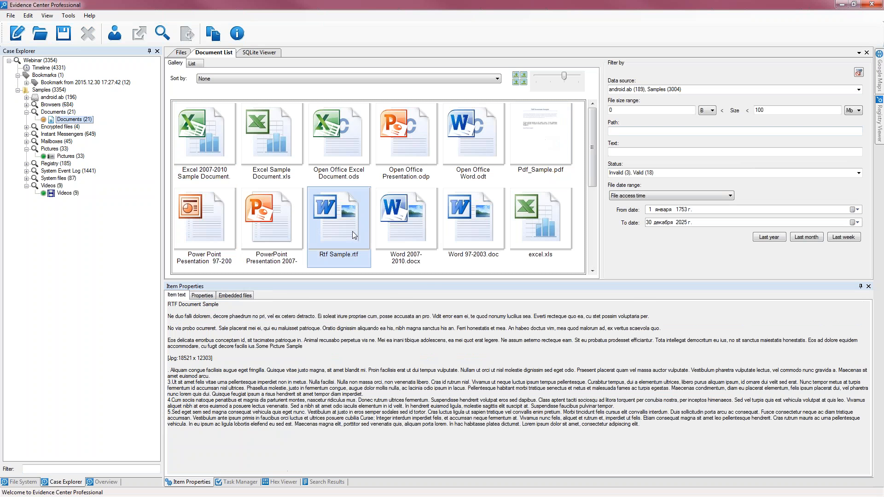
pyautogui.moveTo(369, 223)
pyautogui.click(394, 217)
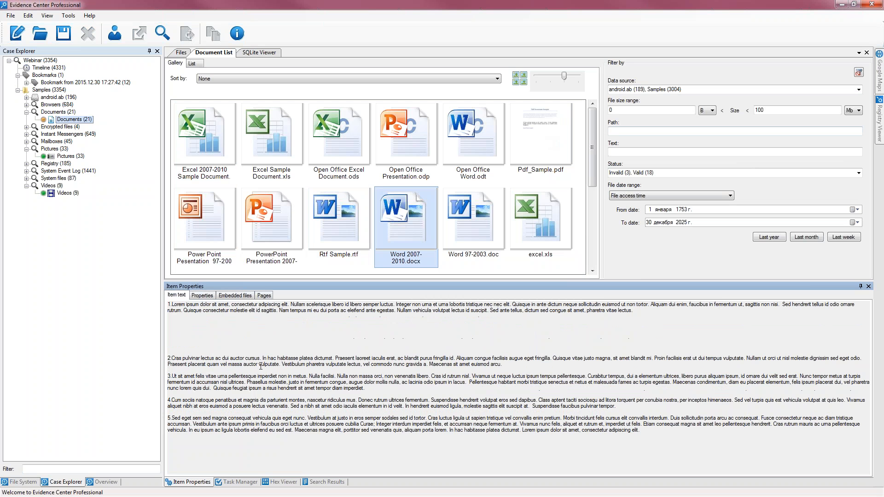
# Examine the properties and metadata of Word 2007-2010.docx and view its embedded files
pyautogui.click(208, 298)
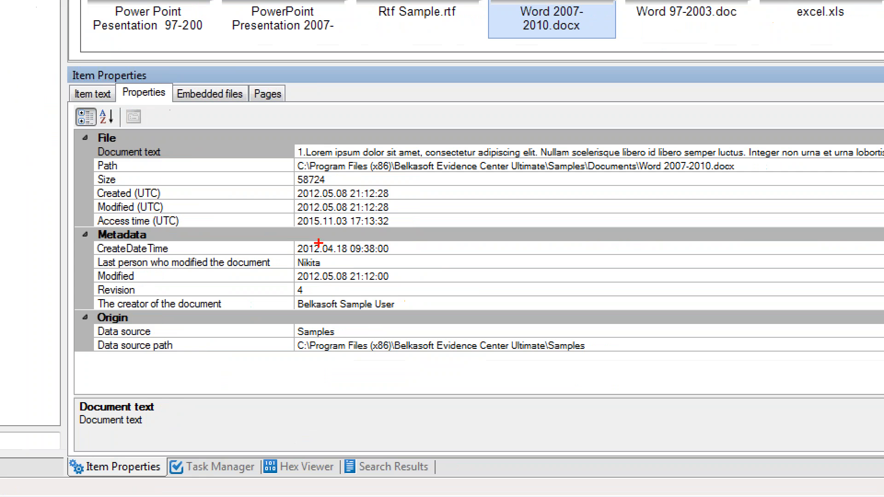
pyautogui.moveTo(105, 262); pyautogui.dragTo(189, 253)
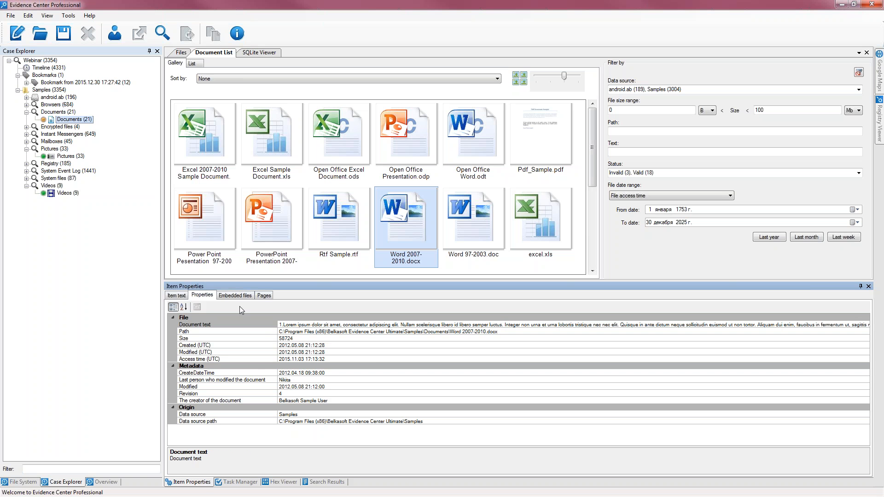
pyautogui.click(235, 295)
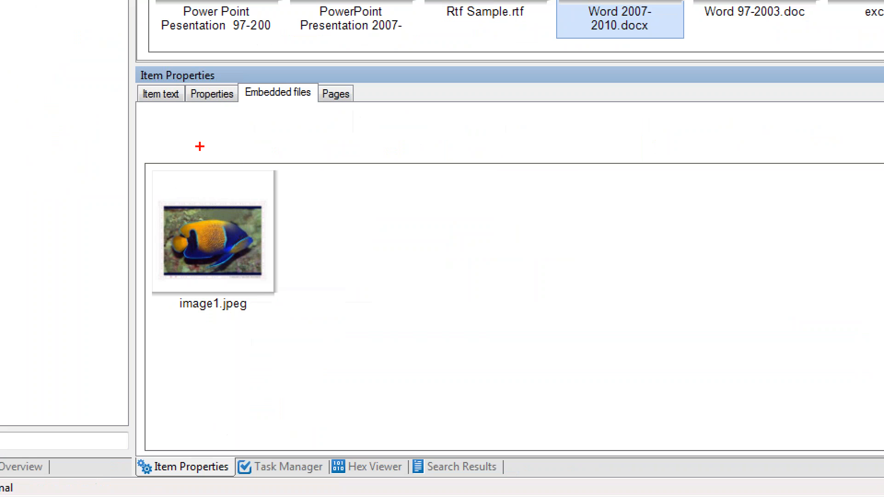
pyautogui.moveTo(199, 147)
pyautogui.mouseDown()
pyautogui.moveTo(212, 382)
pyautogui.moveTo(217, 160)
pyautogui.moveTo(171, 148)
pyautogui.mouseUp()
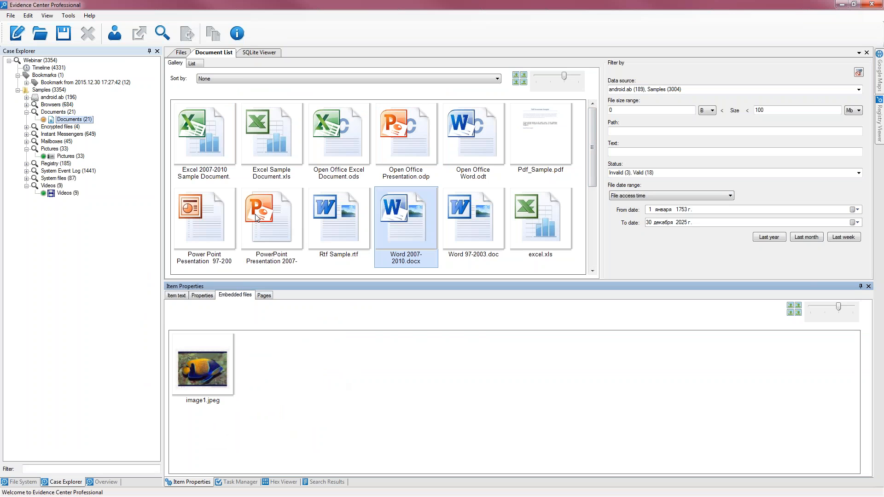
# View the embedded files of the Power Point 97-2003 presentation
pyautogui.click(220, 221)
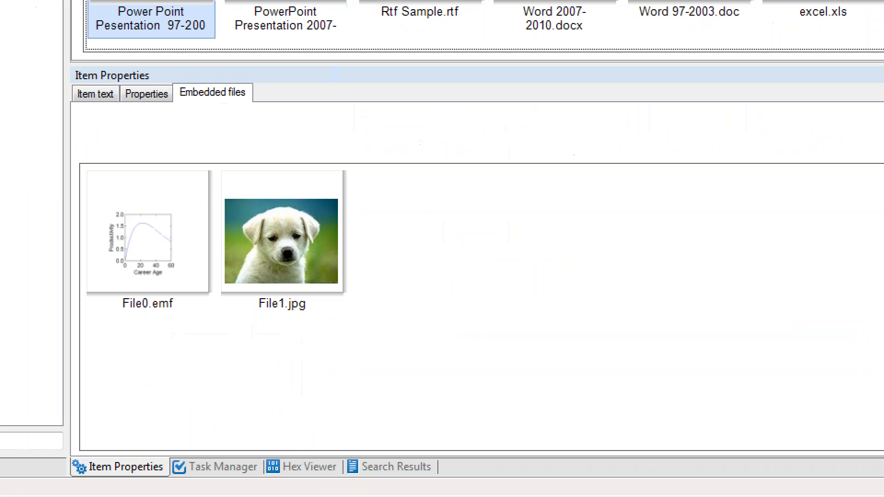
pyautogui.moveTo(129, 324); pyautogui.dragTo(174, 323)
pyautogui.moveTo(221, 142)
pyautogui.mouseDown()
pyautogui.moveTo(30, 173)
pyautogui.moveTo(138, 336)
pyautogui.moveTo(202, 122)
pyautogui.moveTo(170, 123)
pyautogui.mouseUp()
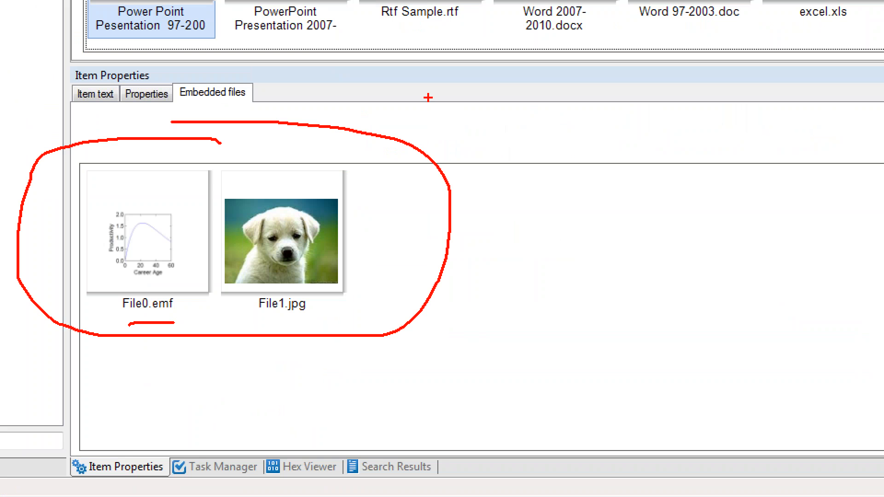
pyautogui.press('Escape')
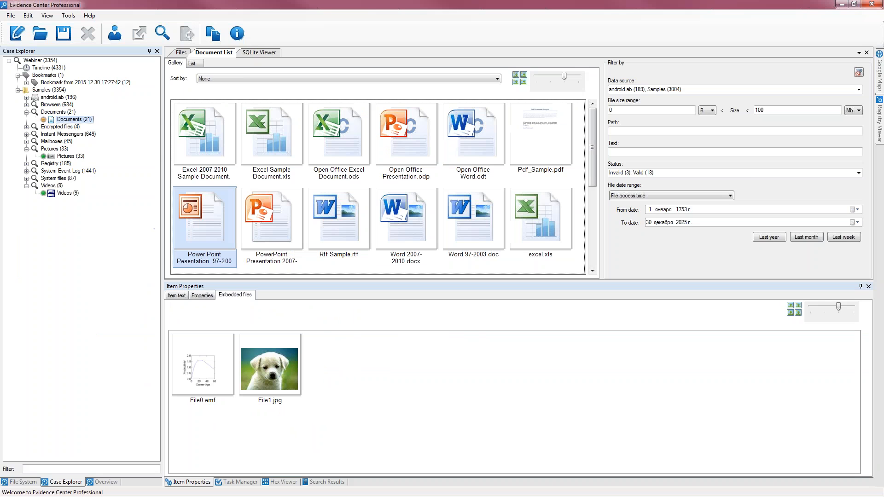
# Review the save and open options for the embedded picture File1.jpg
pyautogui.rightClick(295, 390)
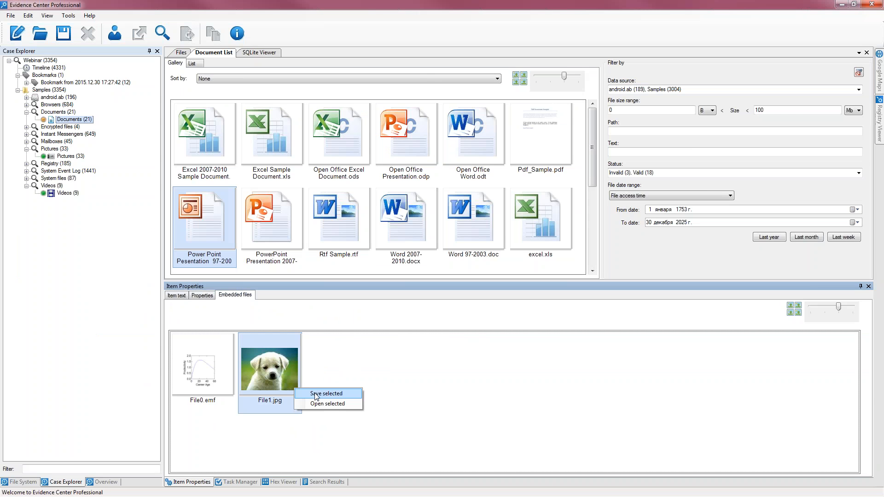
pyautogui.hotkey('ctrl', '1')
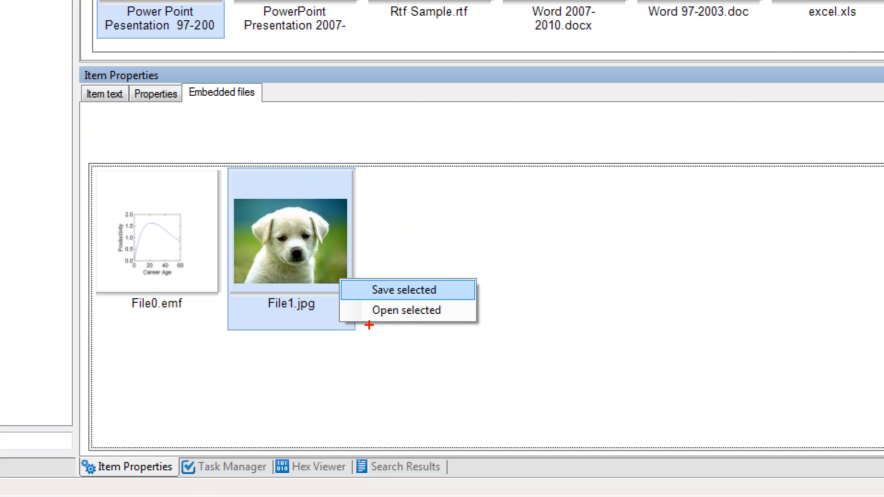
pyautogui.press('Escape')
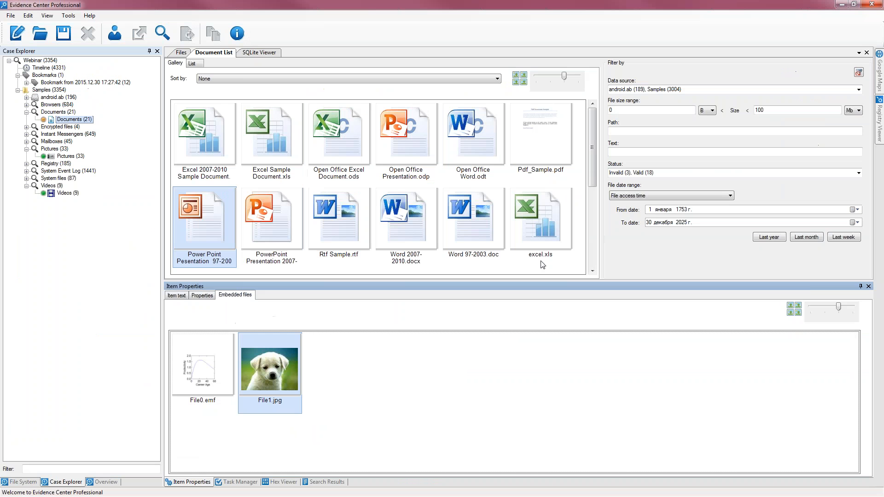
# Review the options for copying files and embedded files to a folder on the Documents profile under Samples
pyautogui.scroll(-1, 596, 247)
pyautogui.moveTo(597, 246); pyautogui.dragTo(596, 123)
pyautogui.hotkey('ctrl', '1')
pyautogui.click(156, 282)
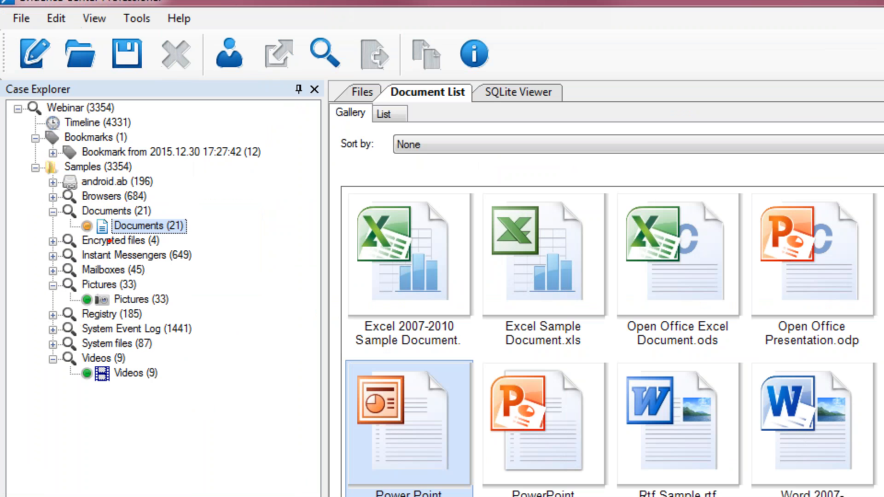
pyautogui.moveTo(107, 239); pyautogui.dragTo(179, 252)
pyautogui.moveTo(103, 220); pyautogui.dragTo(211, 225)
pyautogui.press('Escape')
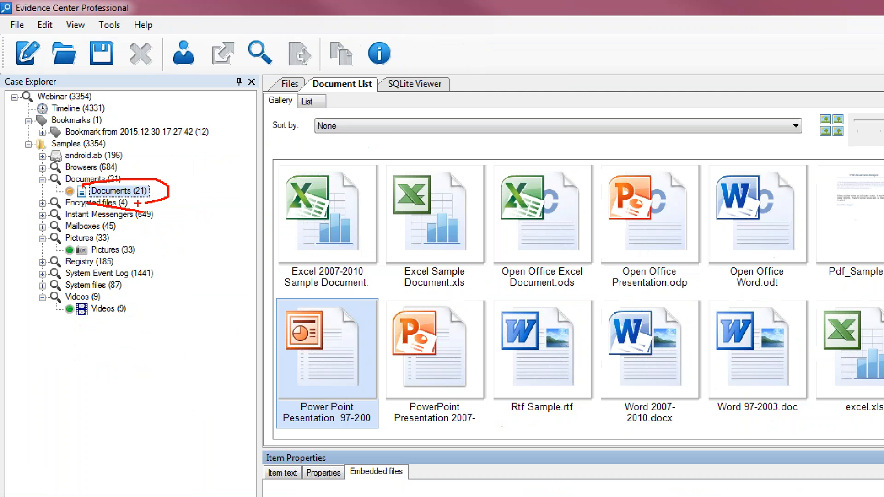
pyautogui.rightClick(72, 119)
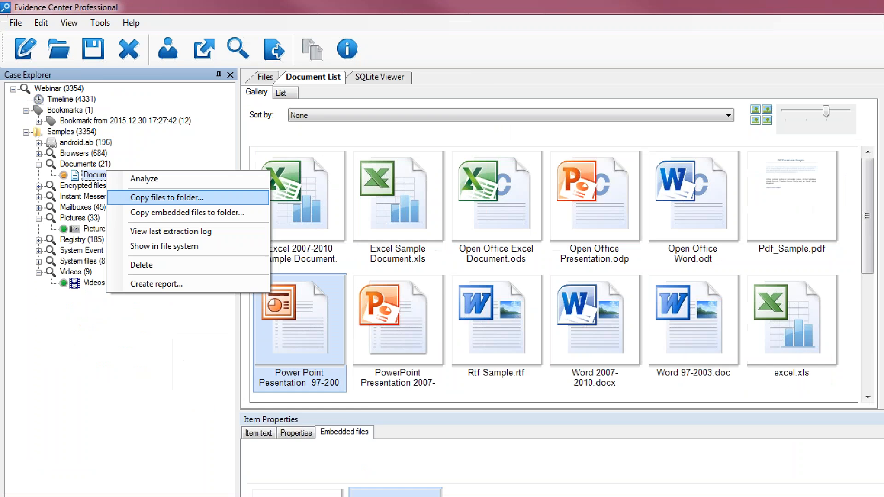
pyautogui.hotkey('ctrl', '1')
pyautogui.click(141, 151)
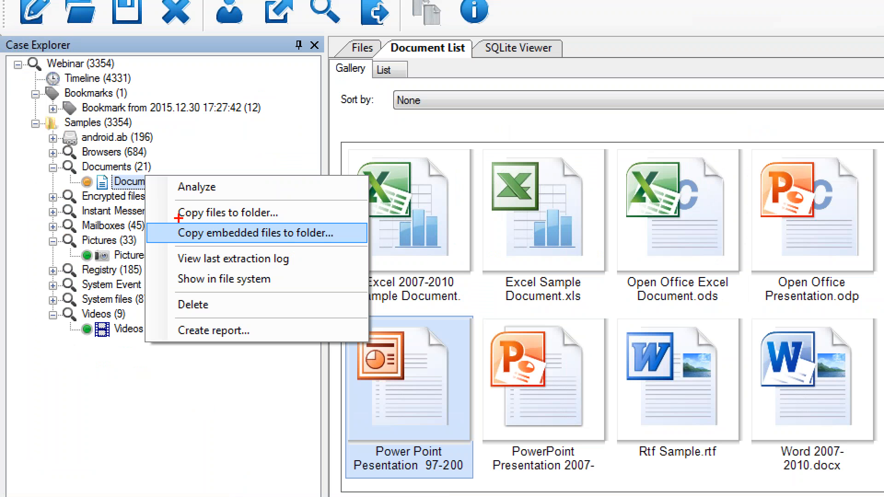
pyautogui.moveTo(178, 218)
pyautogui.mouseDown()
pyautogui.moveTo(276, 231)
pyautogui.moveTo(302, 208)
pyautogui.moveTo(145, 213)
pyautogui.moveTo(166, 219)
pyautogui.mouseUp()
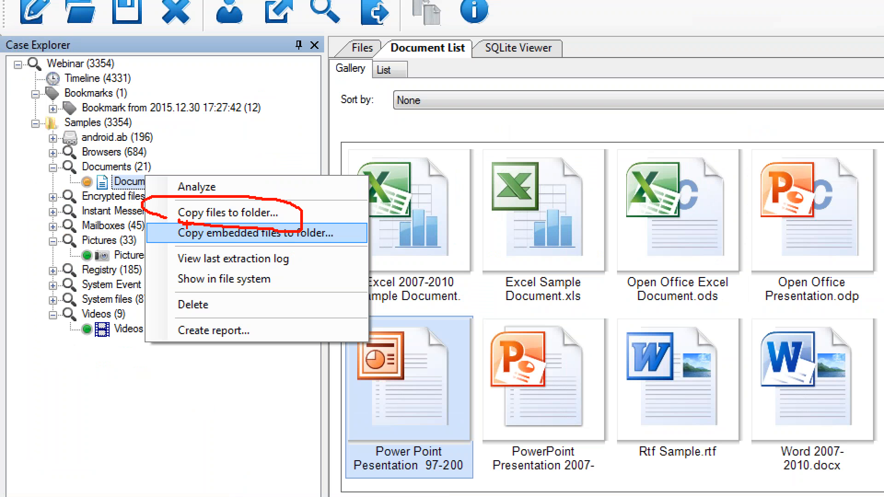
pyautogui.moveTo(182, 237); pyautogui.dragTo(332, 253)
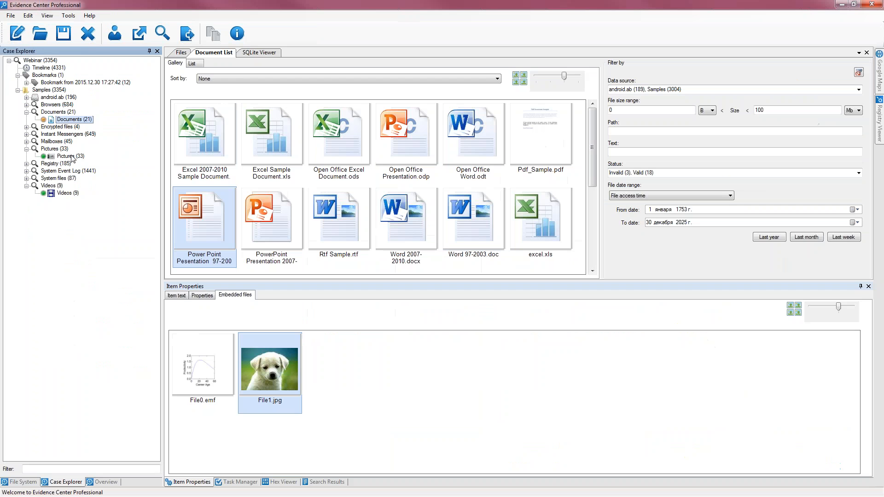
# List the files of the Pictures profile and examine the choices of the File origin filter
pyautogui.click(141, 255)
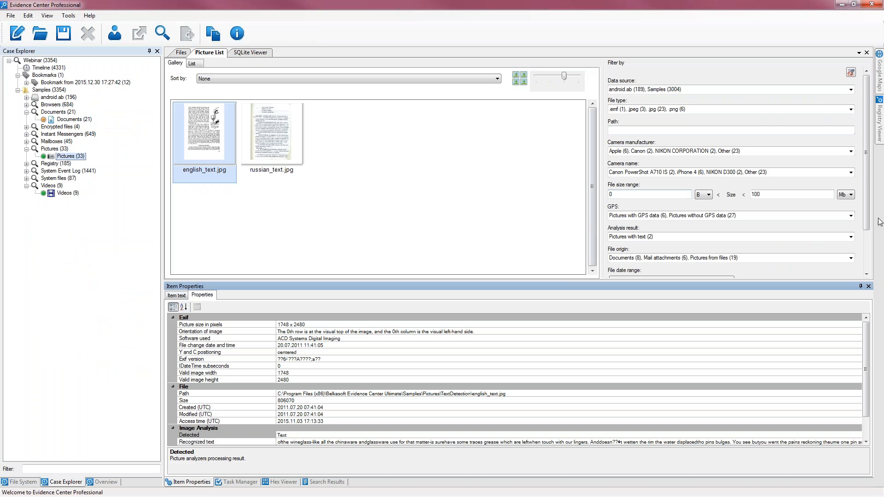
pyautogui.click(851, 258)
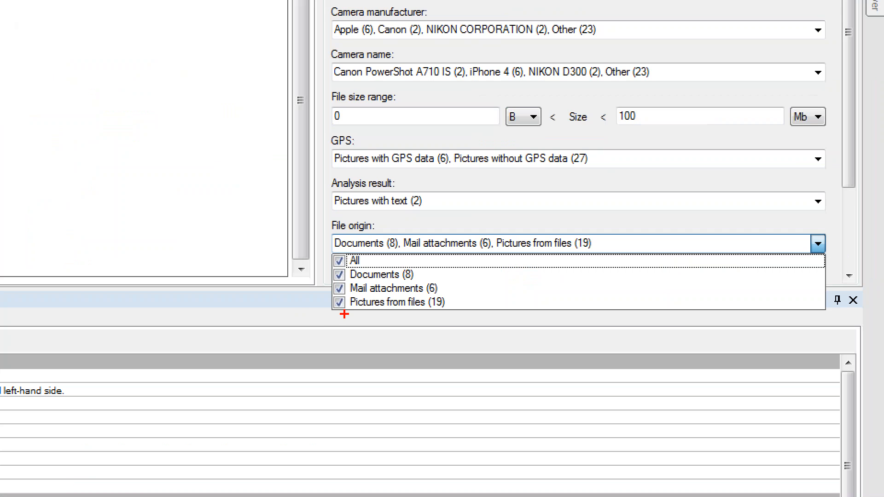
pyautogui.moveTo(495, 299); pyautogui.dragTo(567, 294)
pyautogui.moveTo(449, 310)
pyautogui.mouseDown()
pyautogui.moveTo(359, 298)
pyautogui.moveTo(324, 322)
pyautogui.mouseUp()
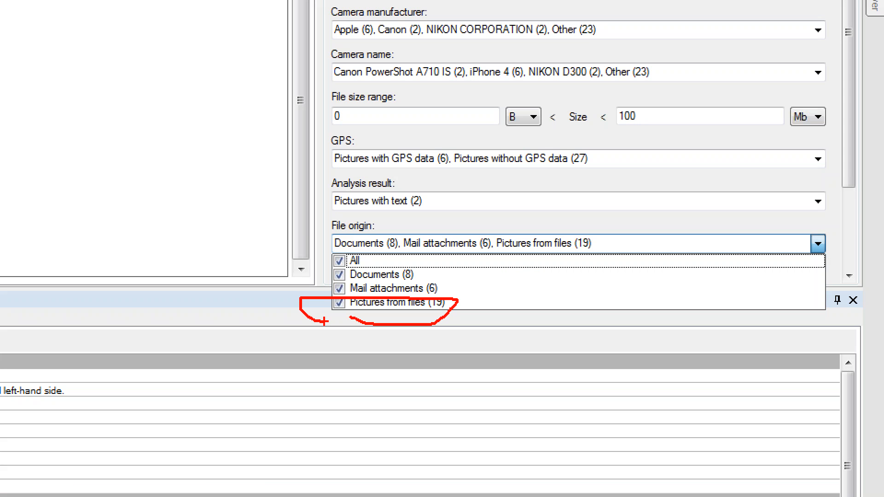
pyautogui.moveTo(355, 278)
pyautogui.mouseDown()
pyautogui.moveTo(435, 279)
pyautogui.moveTo(328, 264)
pyautogui.moveTo(332, 283)
pyautogui.mouseUp()
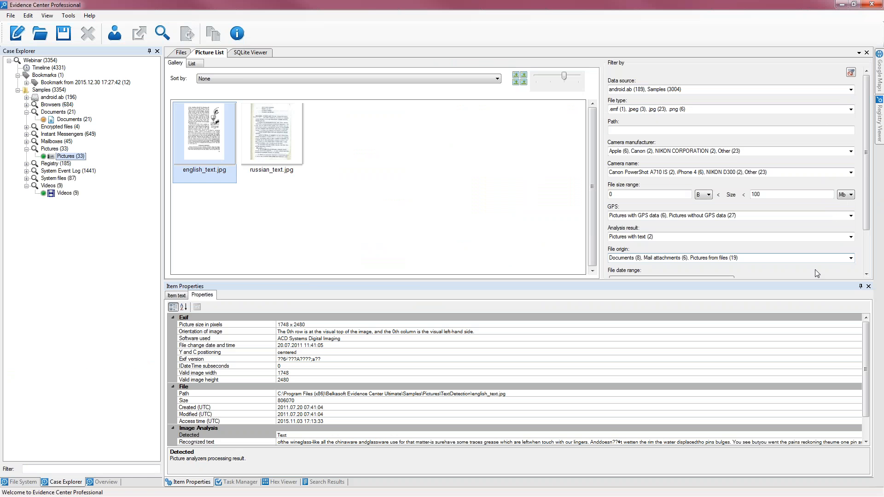
# Restrict the picture list's File origin filter to Documents only
pyautogui.click(850, 258)
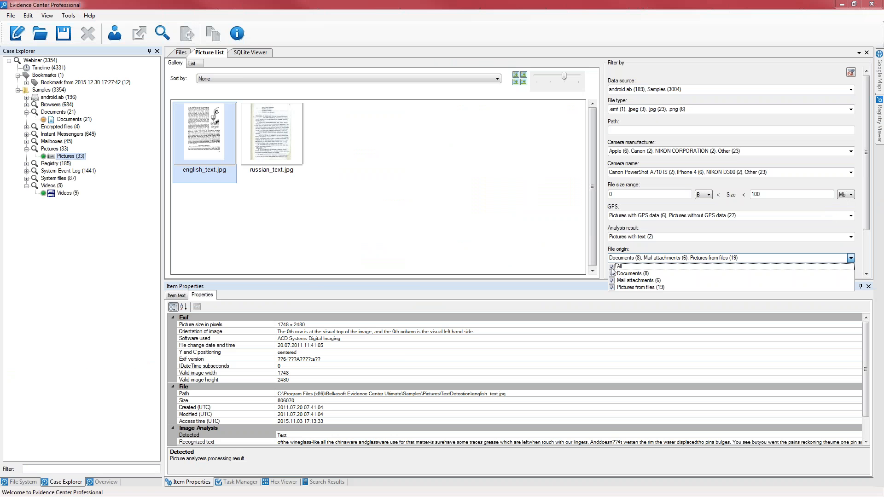
pyautogui.click(610, 273)
pyautogui.click(525, 247)
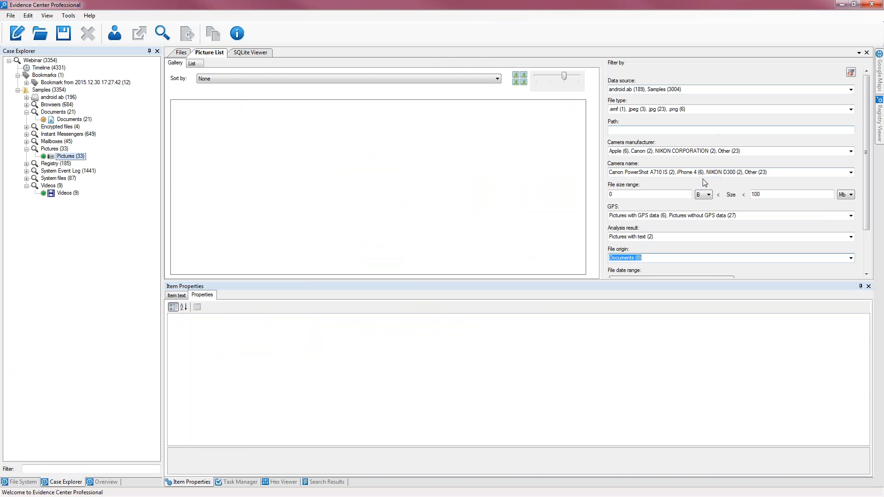
# Set the Analysis result filter to All and examine the pictures that originate from documents
pyautogui.click(850, 237)
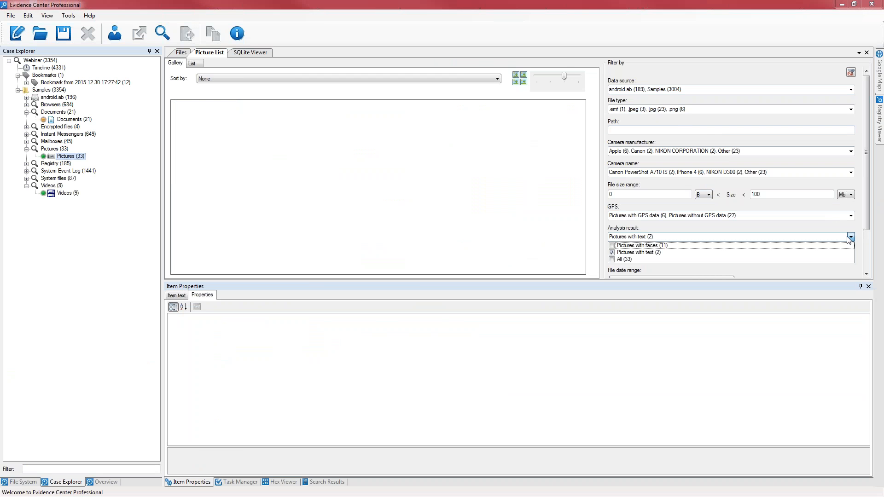
pyautogui.click(612, 260)
pyautogui.click(512, 225)
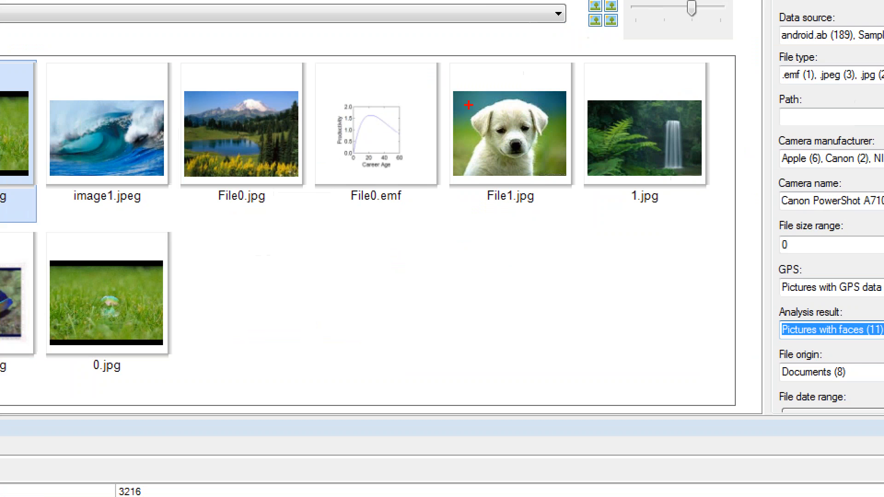
pyautogui.moveTo(495, 46)
pyautogui.mouseDown()
pyautogui.moveTo(592, 170)
pyautogui.moveTo(440, 64)
pyautogui.mouseUp()
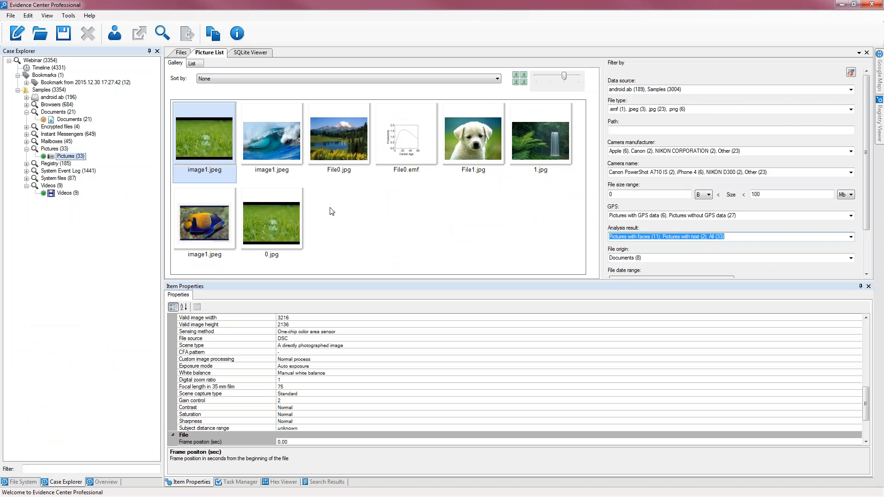
# List the encrypted documents under Encrypted files, examine their protection features, and select all files from excel.xls to word.doc
pyautogui.click(26, 127)
pyautogui.click(69, 133)
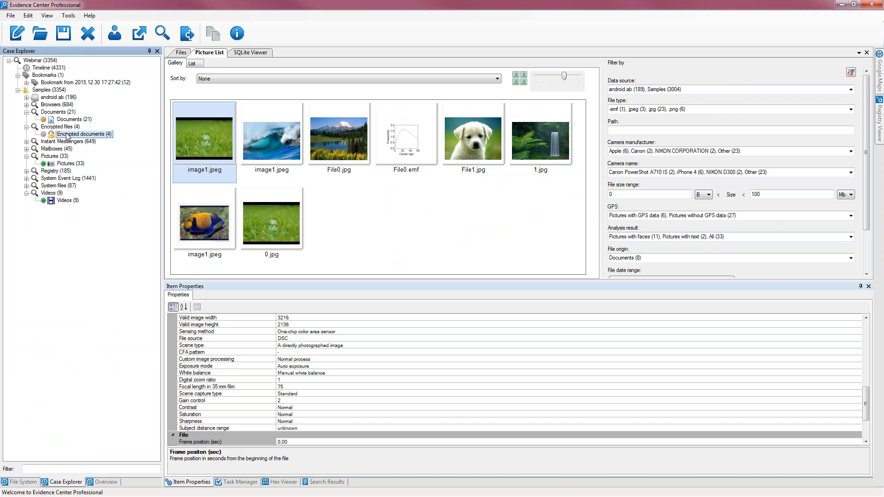
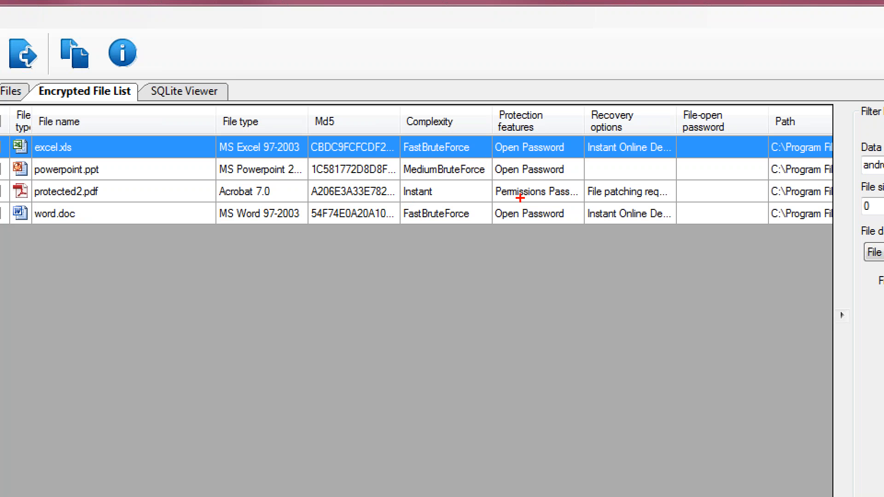
pyautogui.moveTo(520, 198); pyautogui.dragTo(564, 194)
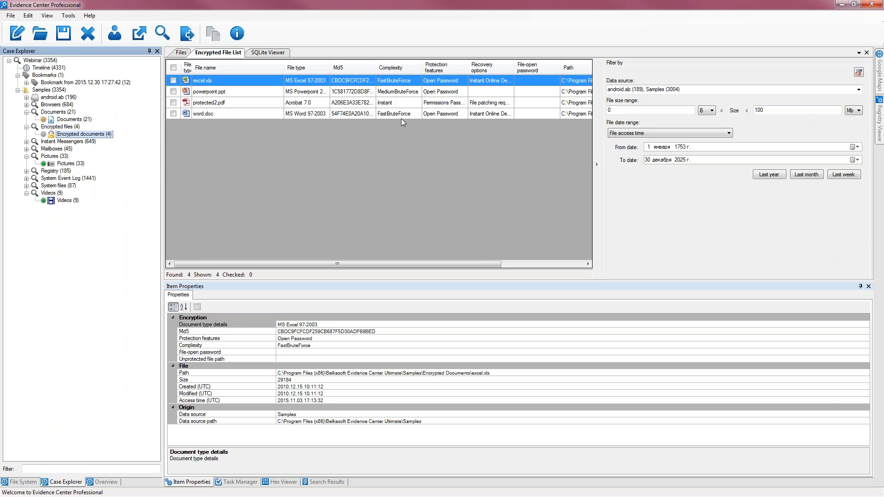
pyautogui.keyDown('shift'); pyautogui.click(366, 115); pyautogui.keyUp('shift')
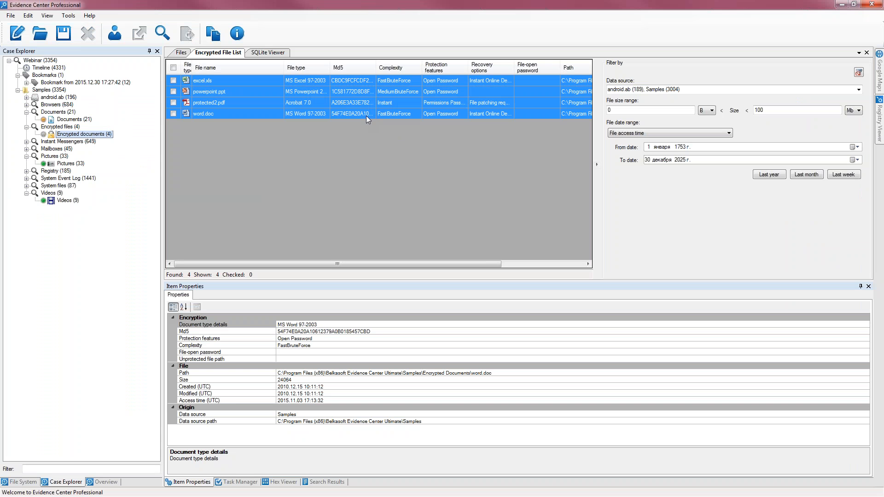
# Examine the commands offered for the four selected encrypted files, including Decrypt, without running any
pyautogui.rightClick(365, 115)
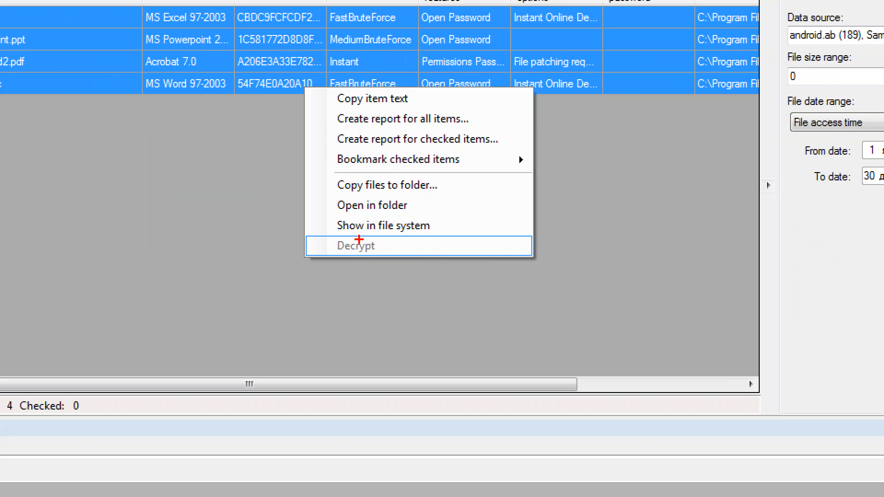
pyautogui.moveTo(359, 239)
pyautogui.mouseDown()
pyautogui.moveTo(306, 253)
pyautogui.moveTo(399, 272)
pyautogui.moveTo(375, 239)
pyautogui.moveTo(341, 229)
pyautogui.mouseUp()
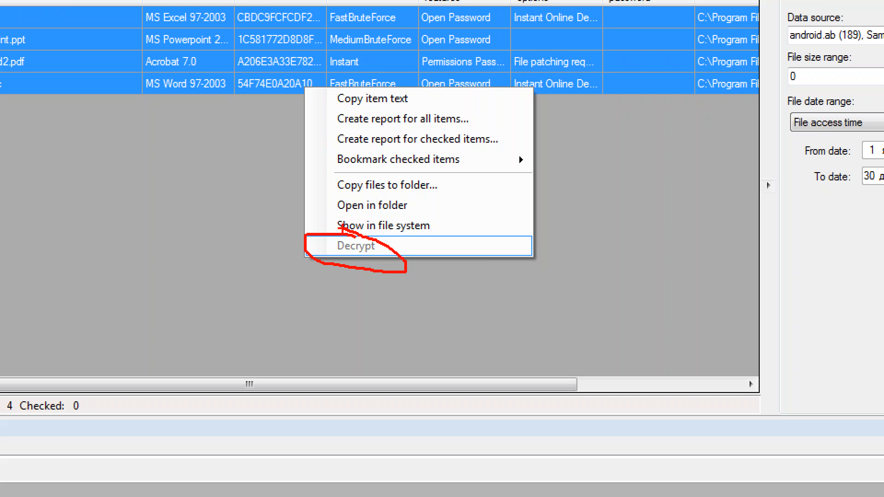
pyautogui.press('Escape')
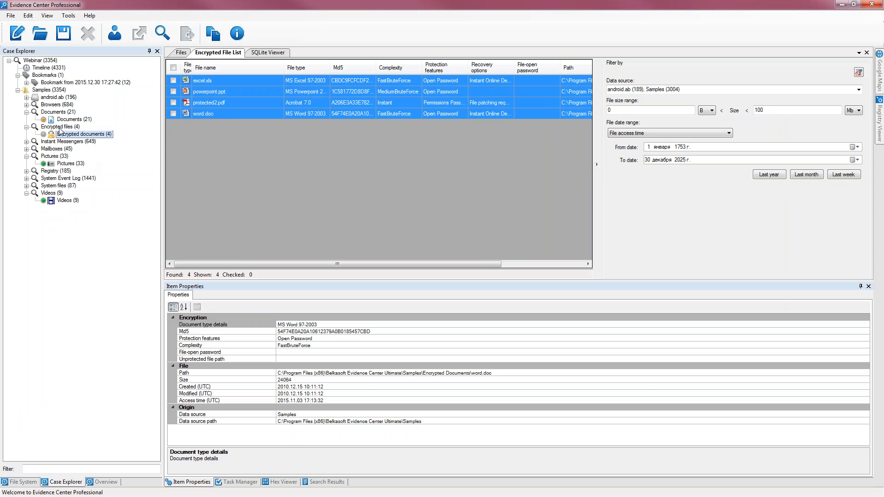
# Expand the android.ab data source under Samples and examine its artifact categories, such as browsers, instant messengers and mobile applications
pyautogui.click(27, 97)
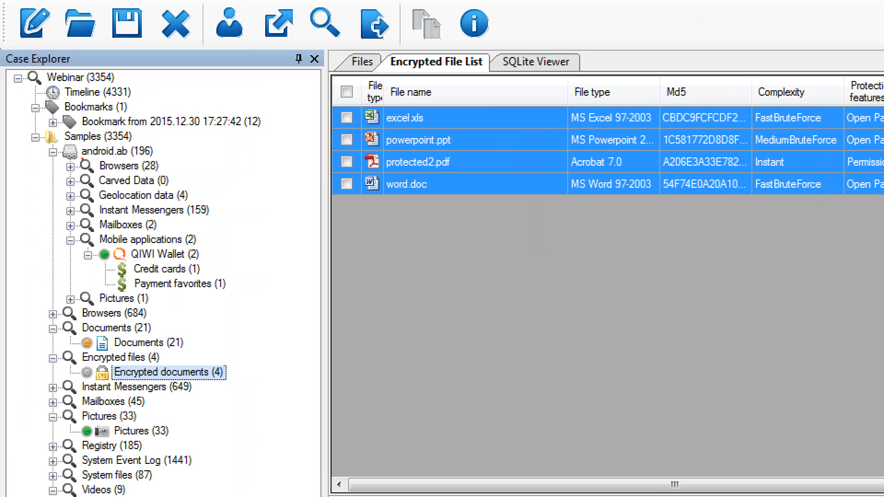
pyautogui.moveTo(81, 159); pyautogui.dragTo(165, 162)
pyautogui.moveTo(36, 145)
pyautogui.mouseDown()
pyautogui.moveTo(119, 144)
pyautogui.moveTo(72, 121)
pyautogui.moveTo(26, 134)
pyautogui.moveTo(32, 142)
pyautogui.mouseUp()
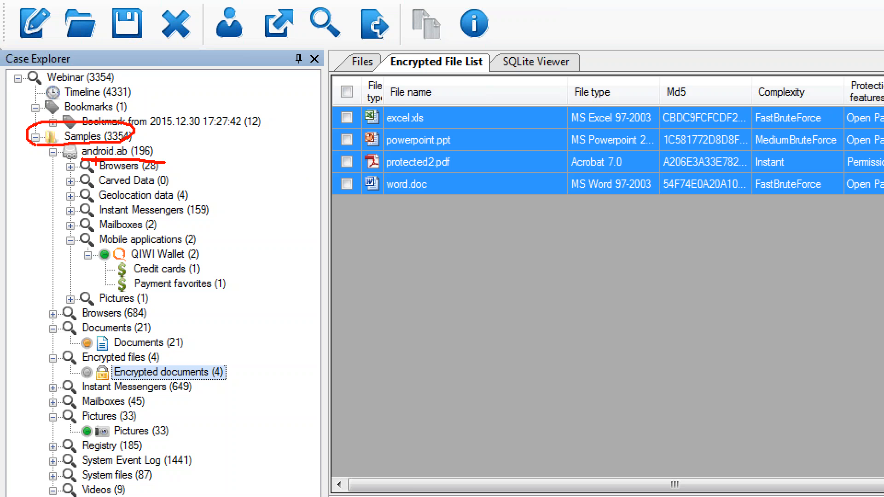
pyautogui.moveTo(81, 162)
pyautogui.mouseDown()
pyautogui.moveTo(57, 163)
pyautogui.moveTo(44, 297)
pyautogui.moveTo(239, 316)
pyautogui.moveTo(284, 236)
pyautogui.moveTo(252, 158)
pyautogui.moveTo(158, 159)
pyautogui.mouseUp()
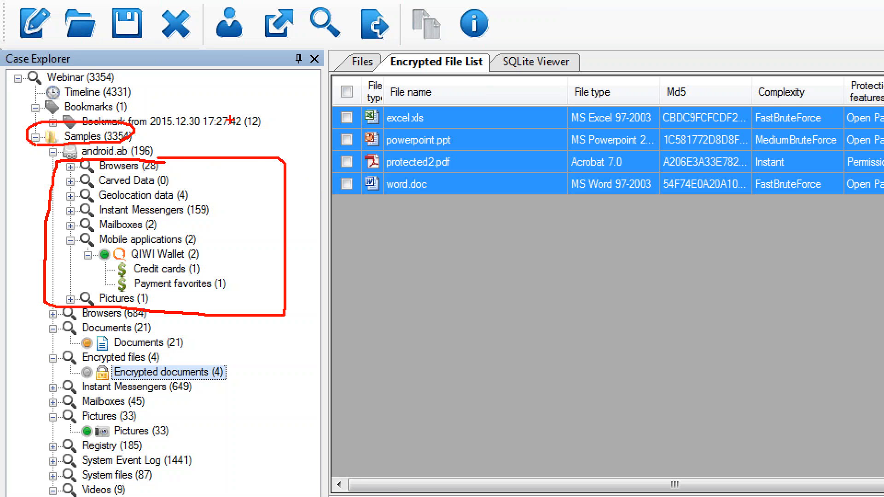
pyautogui.moveTo(124, 178)
pyautogui.mouseDown()
pyautogui.moveTo(146, 174)
pyautogui.moveTo(195, 195)
pyautogui.moveTo(210, 221)
pyautogui.mouseUp()
pyautogui.moveTo(179, 253); pyautogui.dragTo(203, 251)
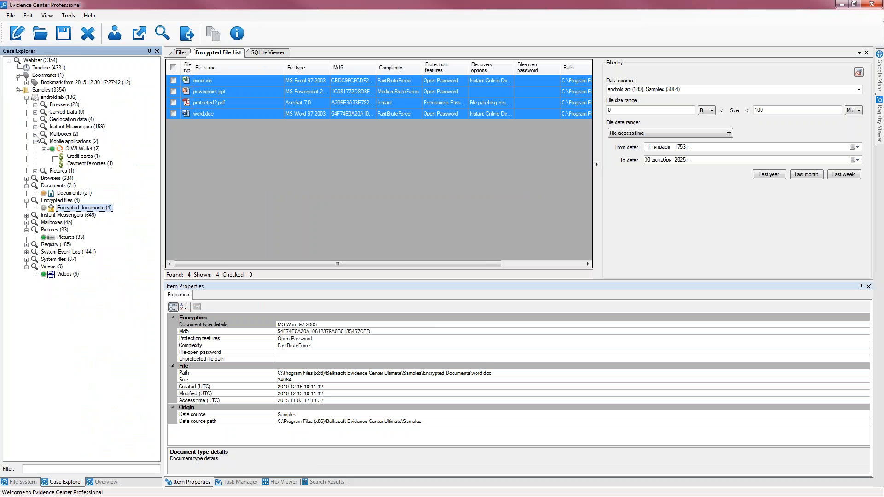
# Expand Mailboxes and Instant Messengers under android.ab, review the messenger profiles, and list the messages of the WhatsApp profile
pyautogui.click(35, 134)
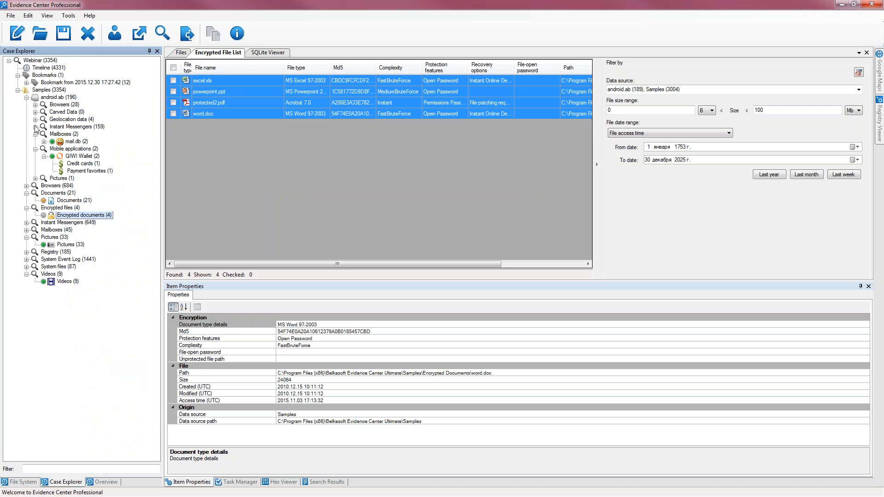
pyautogui.click(35, 127)
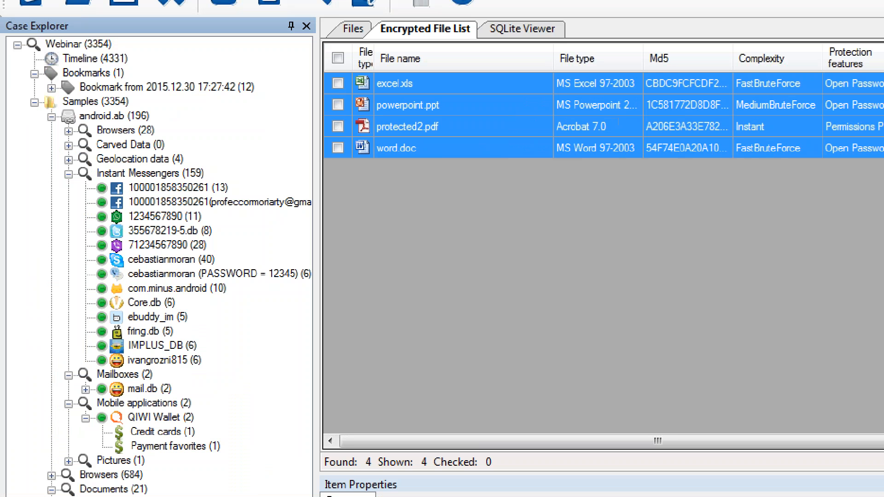
pyautogui.moveTo(139, 198); pyautogui.dragTo(195, 199)
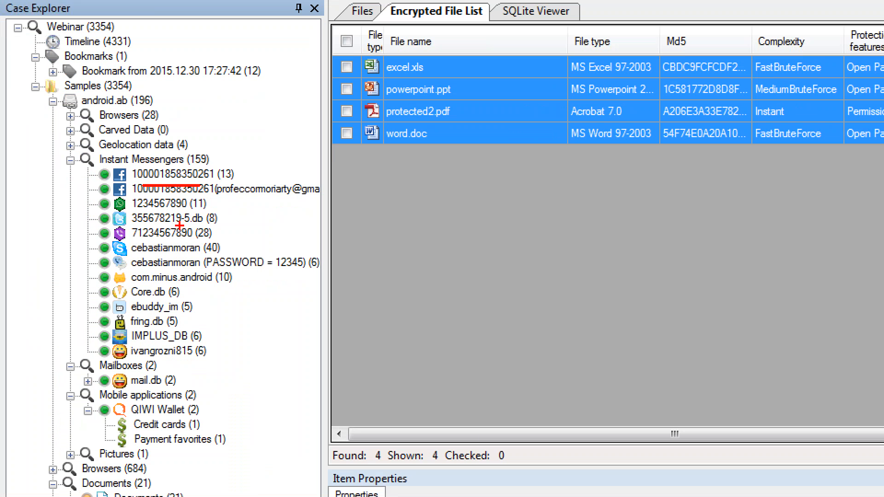
pyautogui.moveTo(148, 227)
pyautogui.mouseDown()
pyautogui.moveTo(183, 223)
pyautogui.moveTo(202, 241)
pyautogui.mouseUp()
pyautogui.moveTo(145, 355); pyautogui.dragTo(237, 349)
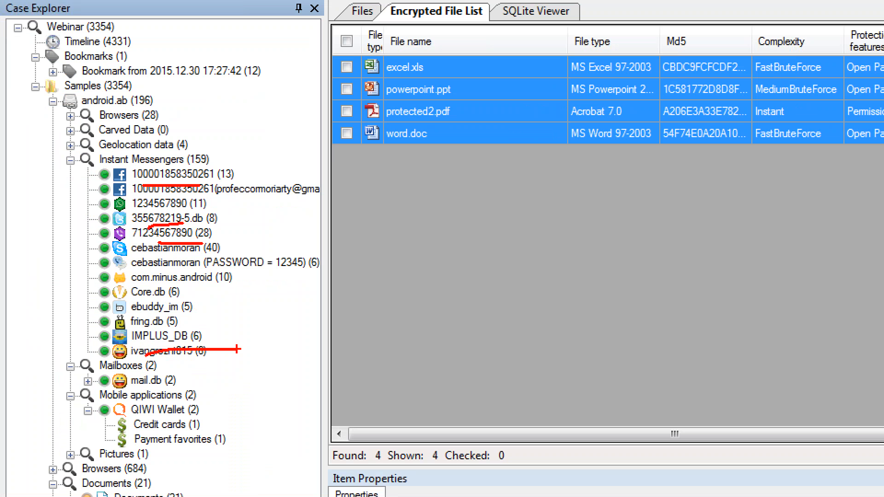
pyautogui.press('Escape')
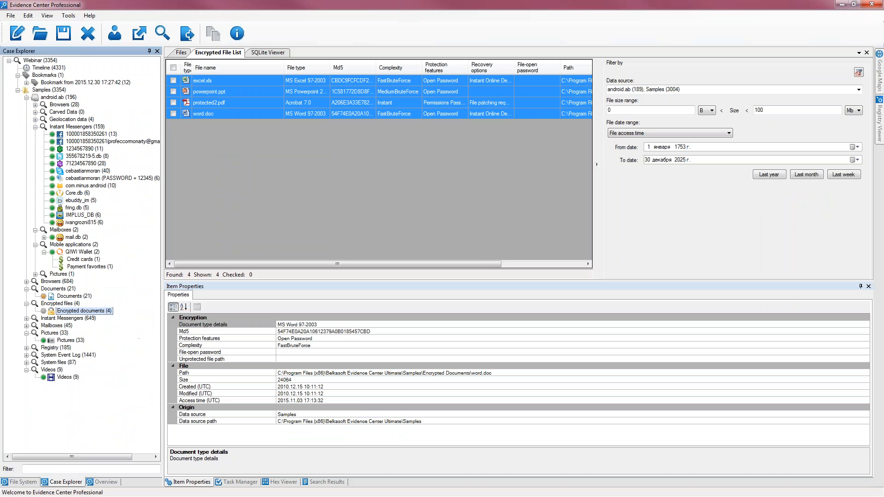
pyautogui.click(87, 151)
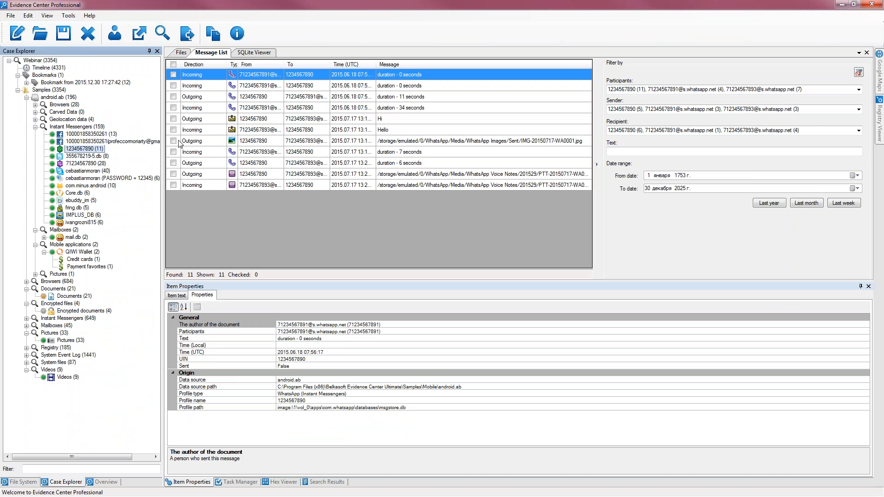
# Show the file system view of the data sources and expand Samples, android.ab, vol_0 and apps to examine the app folders
pyautogui.click(21, 481)
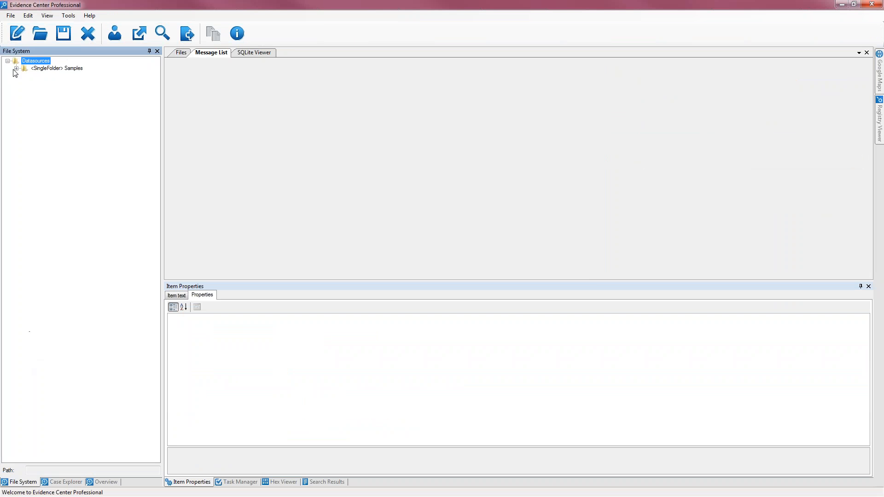
pyautogui.click(16, 68)
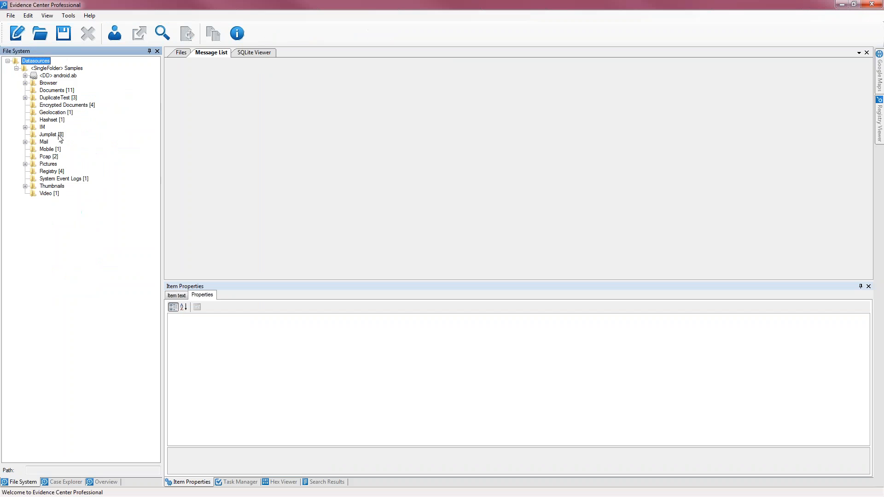
pyautogui.click(40, 97)
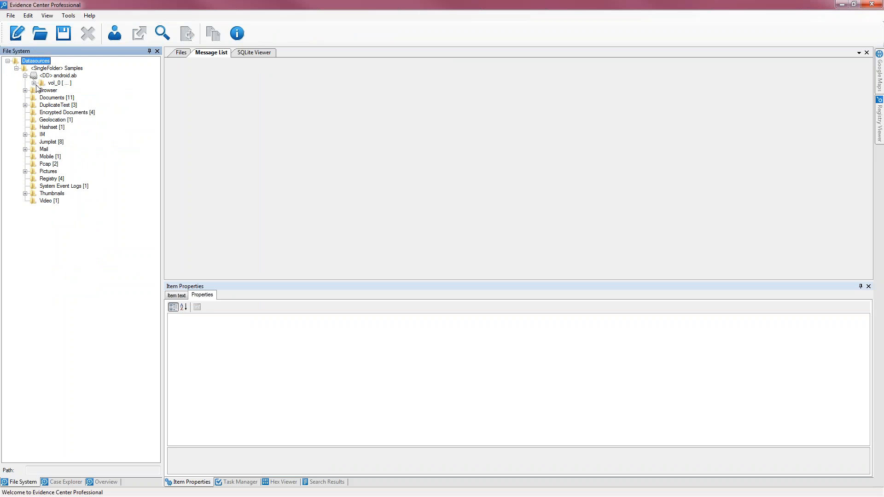
pyautogui.click(34, 83)
pyautogui.click(42, 90)
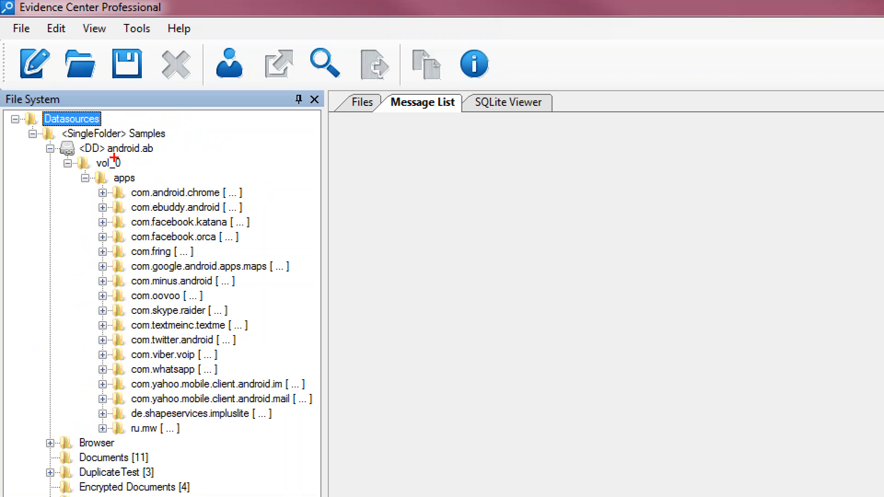
pyautogui.moveTo(114, 158); pyautogui.dragTo(162, 166)
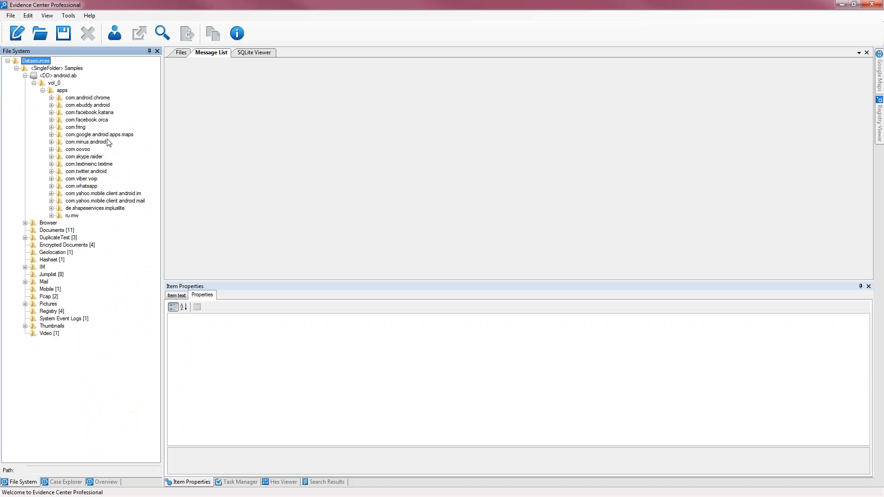
# Examine the commands available for the com.google.android.apps.maps folder, including Copy files and folders recursively
pyautogui.rightClick(96, 134)
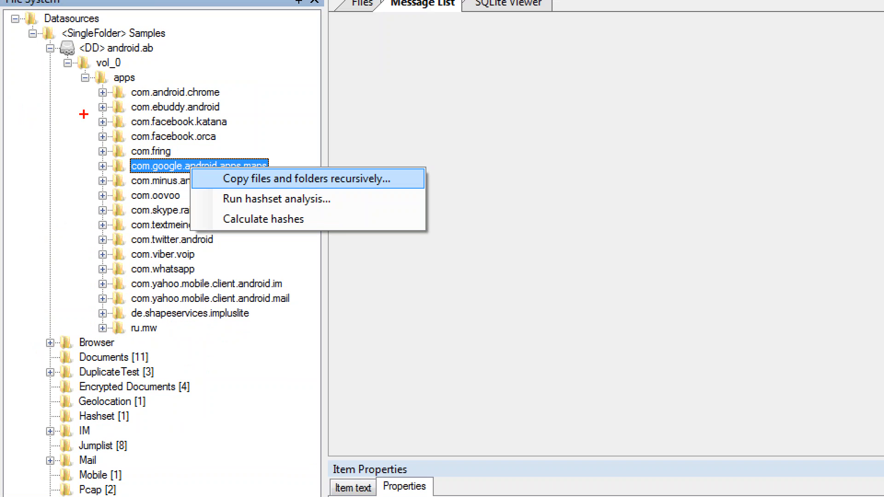
pyautogui.moveTo(224, 187); pyautogui.dragTo(370, 194)
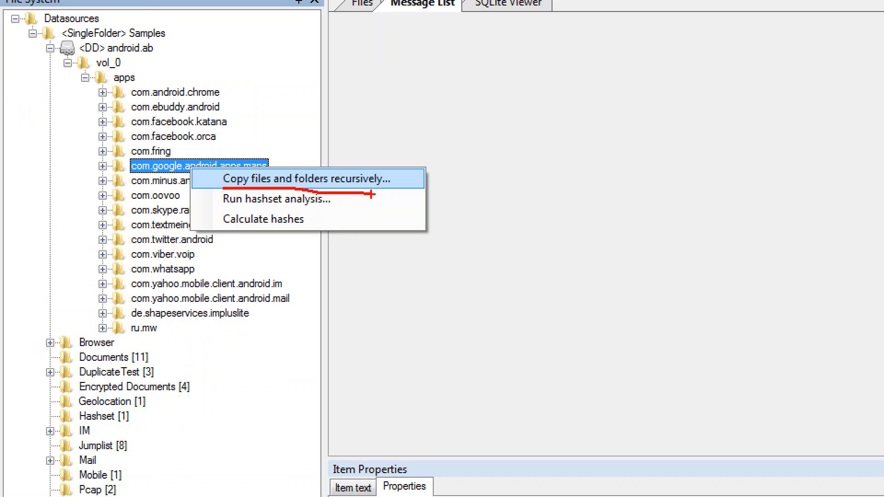
pyautogui.press('Escape')
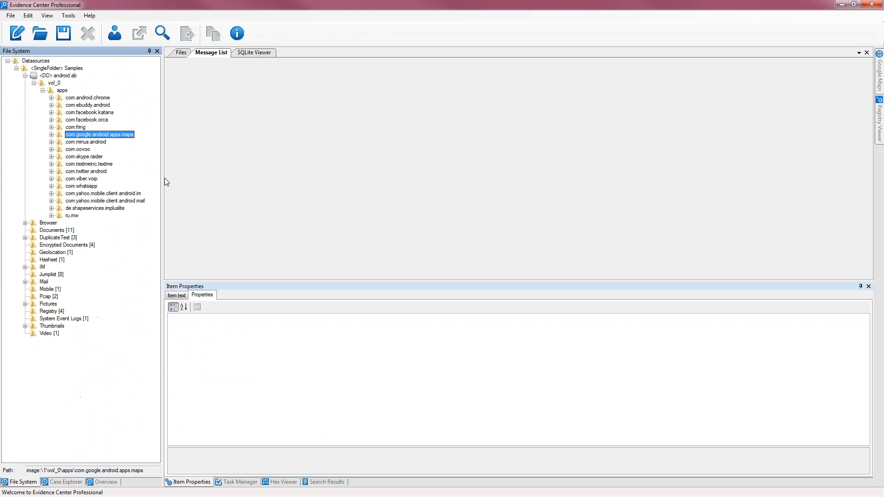
# List the files of the Documents folder and view Excel 2007-2010 Sample Document.xlsx in an enlarged Hex Viewer
pyautogui.click(45, 232)
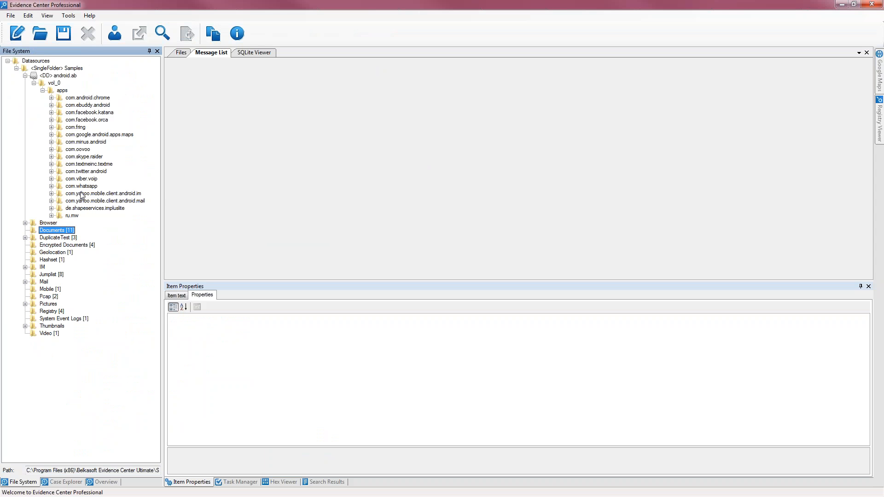
pyautogui.click(180, 53)
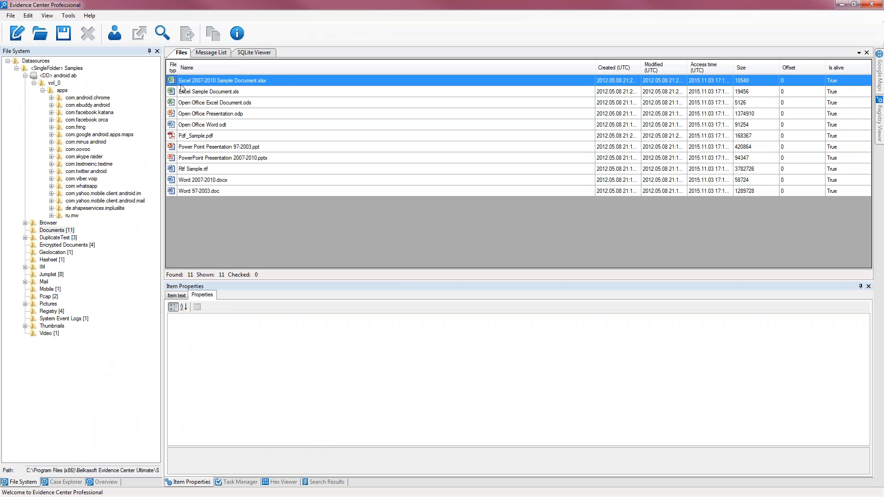
pyautogui.click(288, 480)
pyautogui.moveTo(251, 283); pyautogui.dragTo(250, 229)
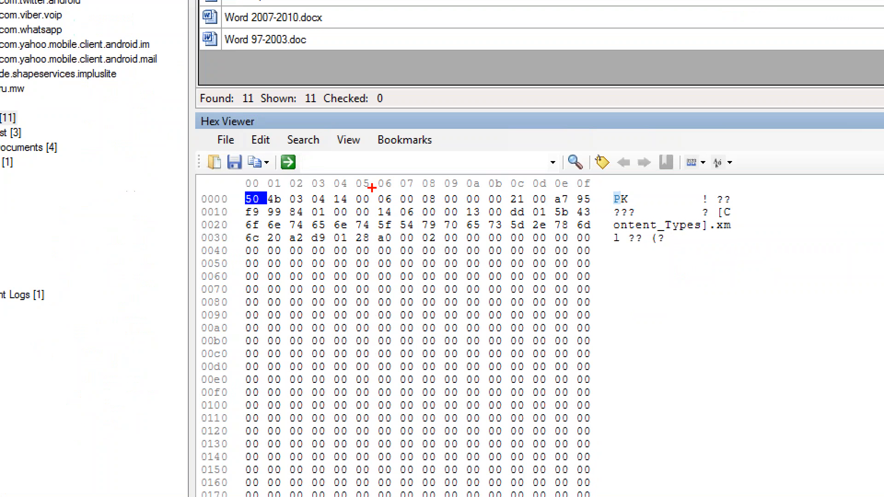
pyautogui.moveTo(254, 186)
pyautogui.mouseDown()
pyautogui.moveTo(220, 197)
pyautogui.moveTo(483, 221)
pyautogui.moveTo(203, 180)
pyautogui.mouseUp()
pyautogui.moveTo(652, 181)
pyautogui.mouseDown()
pyautogui.moveTo(607, 249)
pyautogui.moveTo(759, 191)
pyautogui.moveTo(644, 180)
pyautogui.mouseUp()
# Select the first four bytes of the file and examine their integer, float, Unix time and IP v.4 conversions
pyautogui.moveTo(193, 271); pyautogui.dragTo(225, 272)
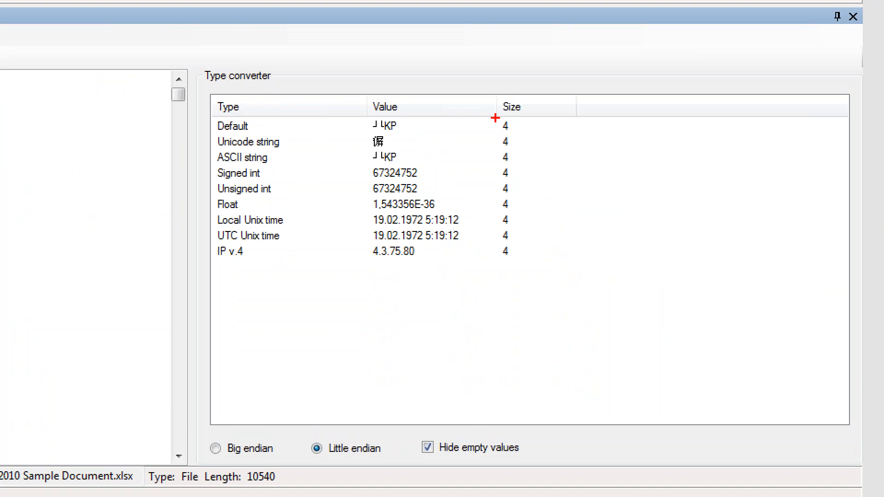
pyautogui.moveTo(367, 181); pyautogui.dragTo(418, 181)
pyautogui.moveTo(359, 207); pyautogui.dragTo(449, 205)
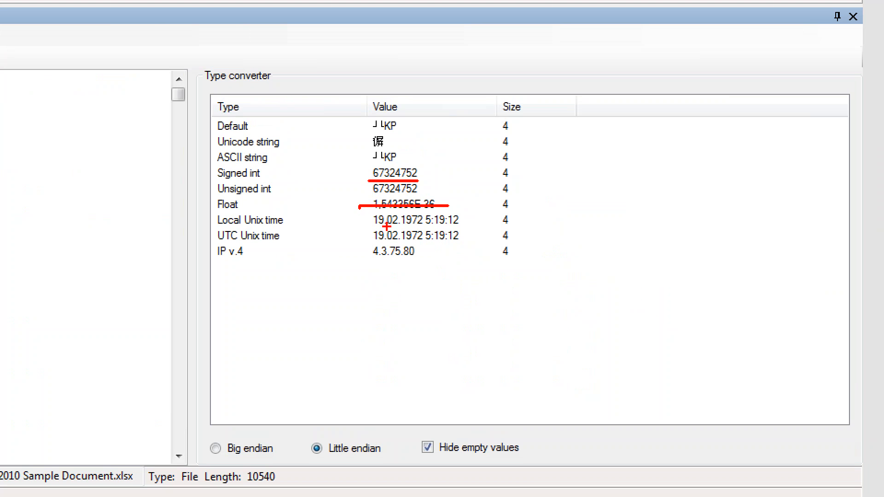
pyautogui.moveTo(378, 232); pyautogui.dragTo(468, 227)
pyautogui.moveTo(363, 266); pyautogui.dragTo(431, 262)
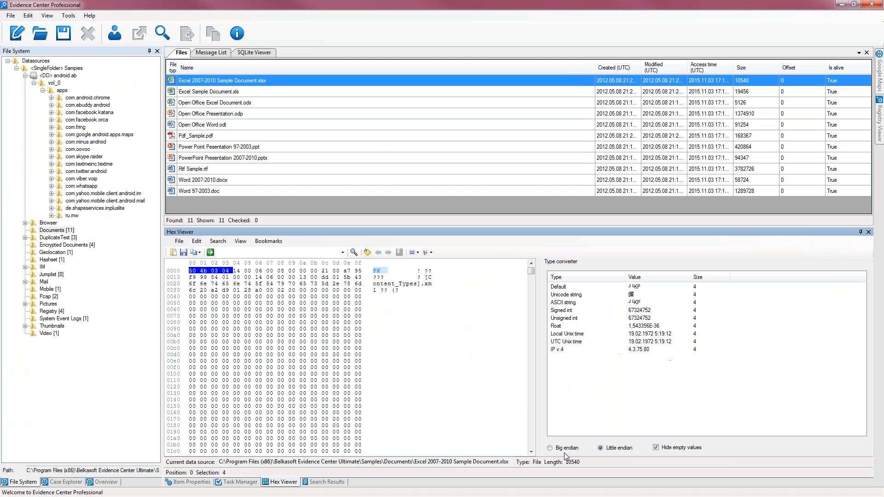
# Switch the type converter between big endian and little endian to compare the conversions, ending on little endian
pyautogui.click(566, 450)
pyautogui.click(617, 450)
pyautogui.click(572, 448)
pyautogui.click(606, 447)
# Select all 16 bytes of the first hex row and examine their IP v.6 conversion in the type converter
pyautogui.click(217, 277)
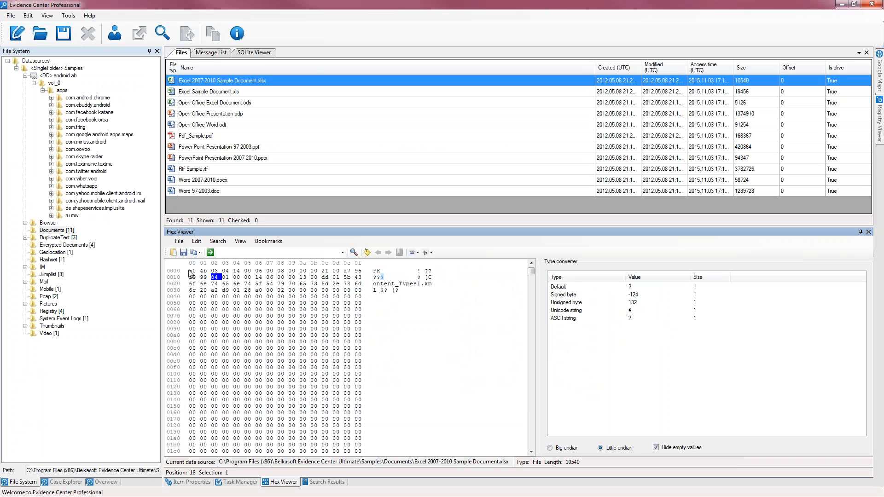
pyautogui.moveTo(191, 273)
pyautogui.mouseDown()
pyautogui.moveTo(207, 271)
pyautogui.moveTo(198, 272)
pyautogui.mouseUp()
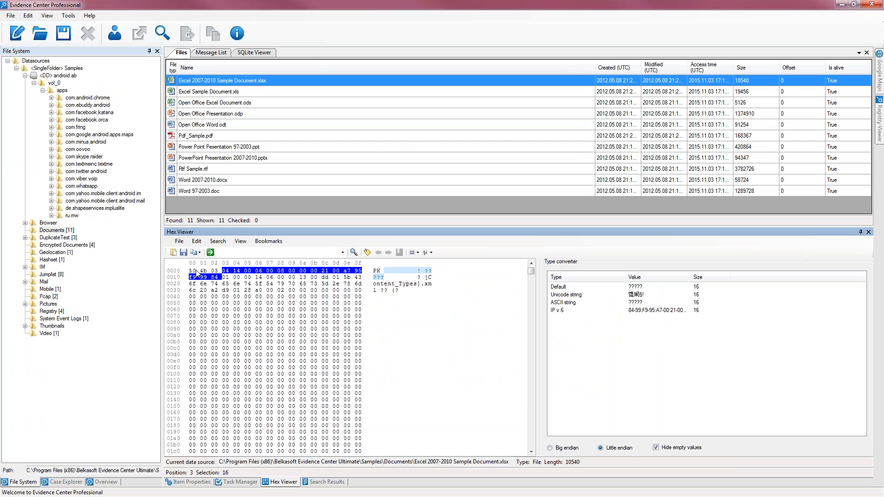
pyautogui.click(196, 271)
pyautogui.click(362, 276)
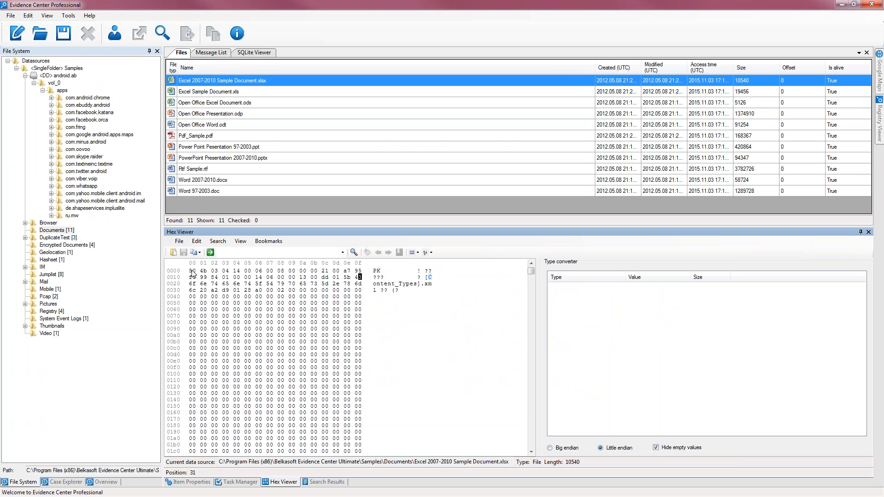
pyautogui.moveTo(191, 272); pyautogui.dragTo(359, 272)
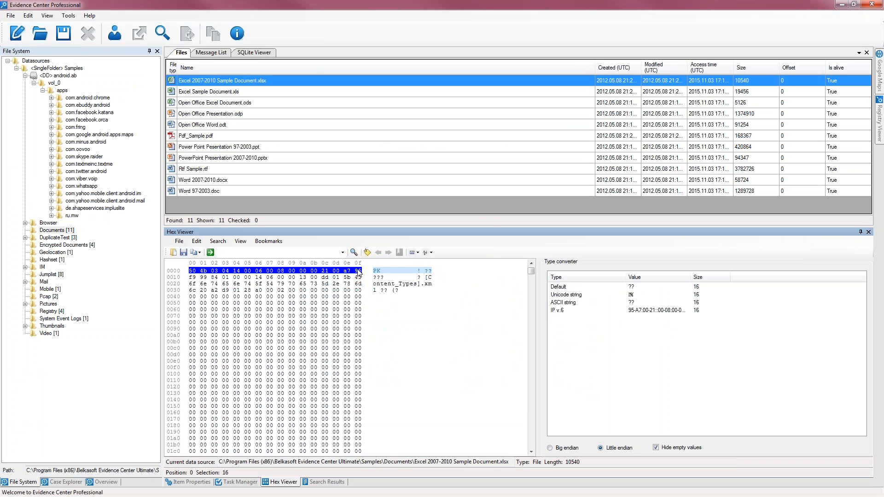
pyautogui.hotkey('ctrl', '1')
pyautogui.click(681, 344)
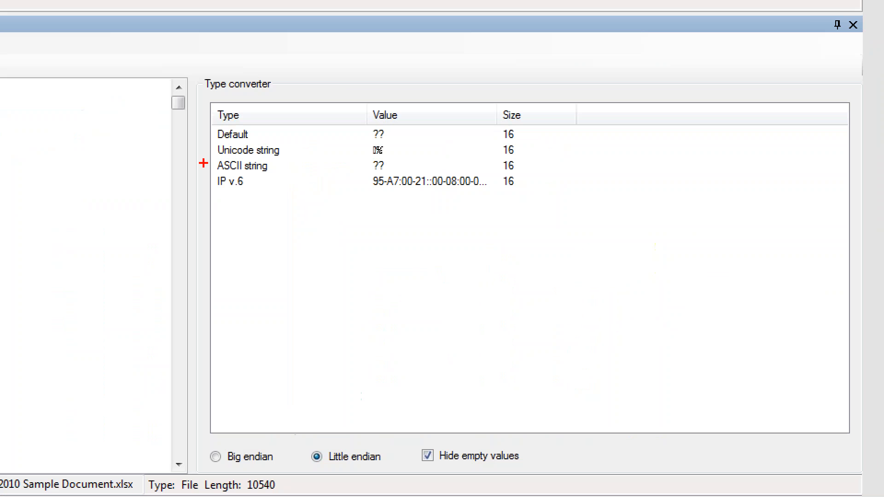
pyautogui.moveTo(227, 173)
pyautogui.mouseDown()
pyautogui.moveTo(144, 195)
pyautogui.moveTo(171, 156)
pyautogui.mouseUp()
pyautogui.moveTo(290, 173)
pyautogui.mouseDown()
pyautogui.moveTo(201, 198)
pyautogui.moveTo(226, 168)
pyautogui.mouseUp()
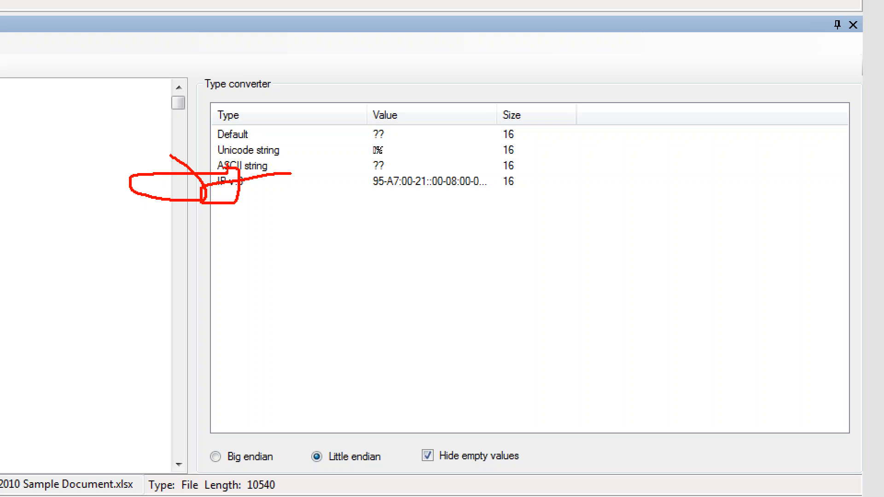
pyautogui.press('Escape')
# Select and bookmark three hex ranges: 67 bytes from position 54, 50 bytes from 187 and 49 bytes from 314
pyautogui.click(359, 348)
pyautogui.moveTo(281, 315); pyautogui.dragTo(261, 288)
pyautogui.click(366, 253)
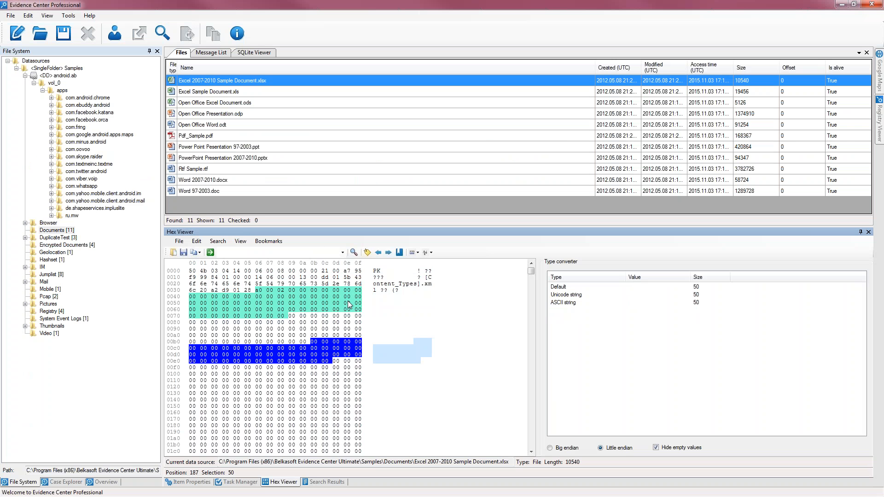
pyautogui.click(367, 253)
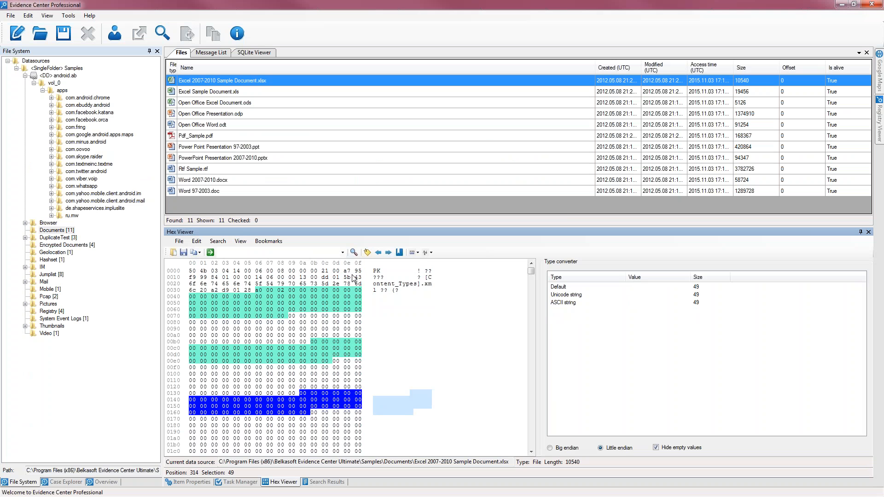
# Edit the bookmark starting at position 187 in the bookmark list and set its color to blue
pyautogui.click(412, 253)
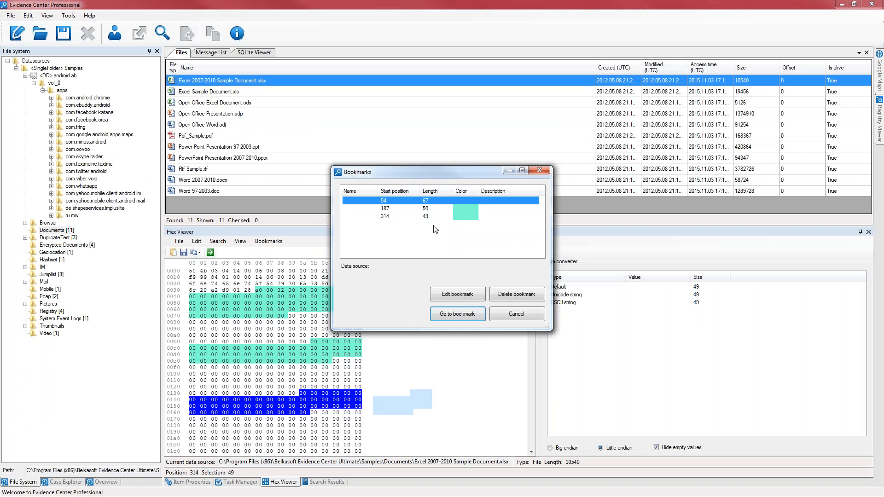
pyautogui.click(458, 292)
pyautogui.click(502, 234)
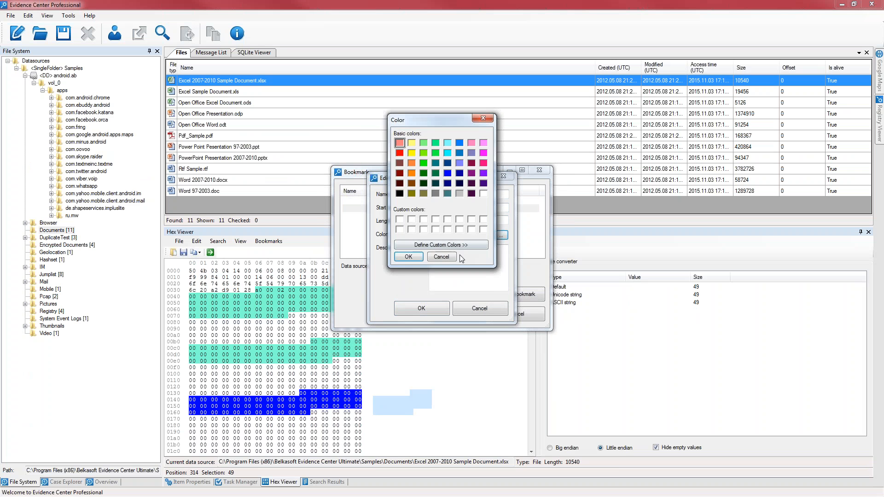
pyautogui.click(436, 191)
pyautogui.click(435, 183)
pyautogui.click(446, 174)
pyautogui.click(409, 256)
pyautogui.click(418, 309)
# Set the color of the bookmark starting at position 314 to purple and go to that bookmark
pyautogui.doubleClick(462, 222)
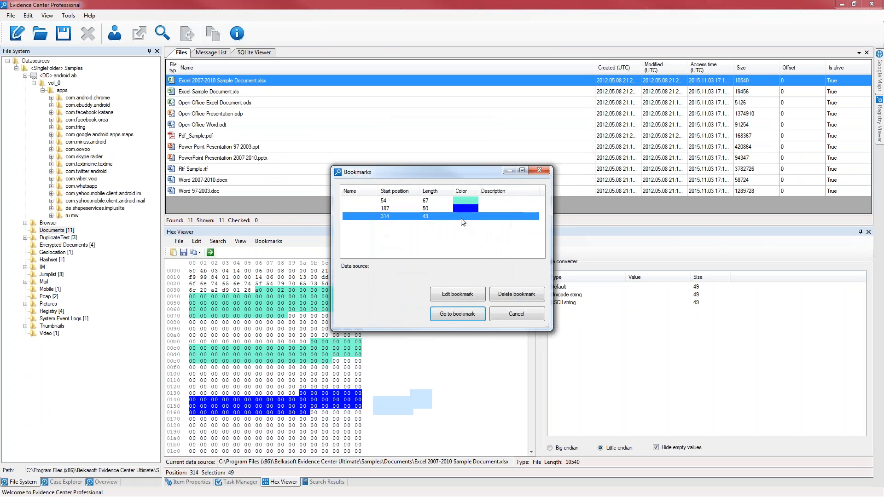
pyautogui.click(500, 235)
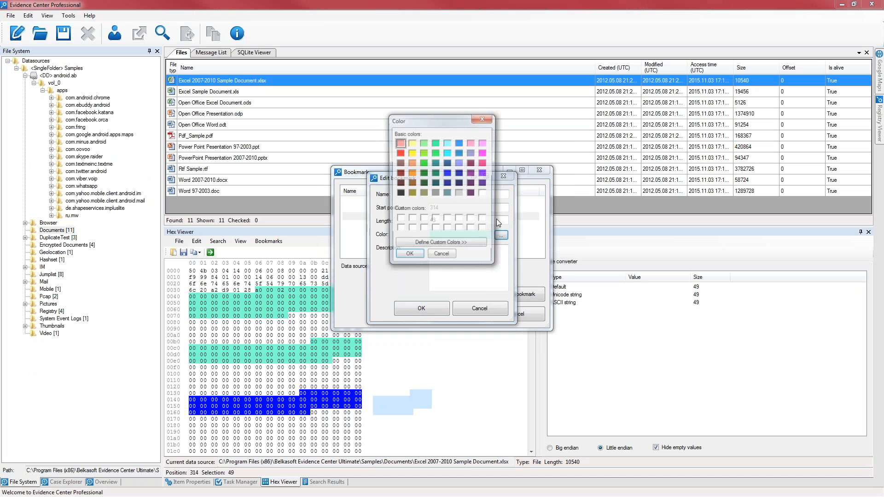
pyautogui.click(483, 173)
pyautogui.click(418, 259)
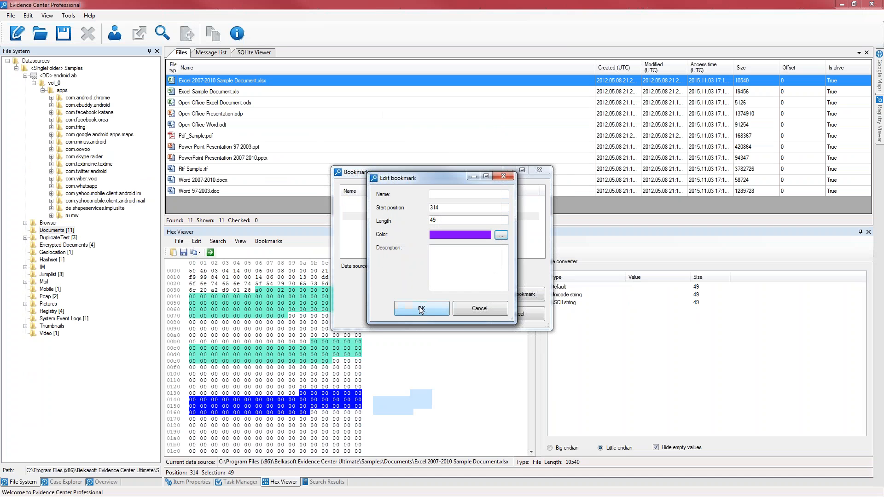
pyautogui.click(444, 311)
pyautogui.click(443, 311)
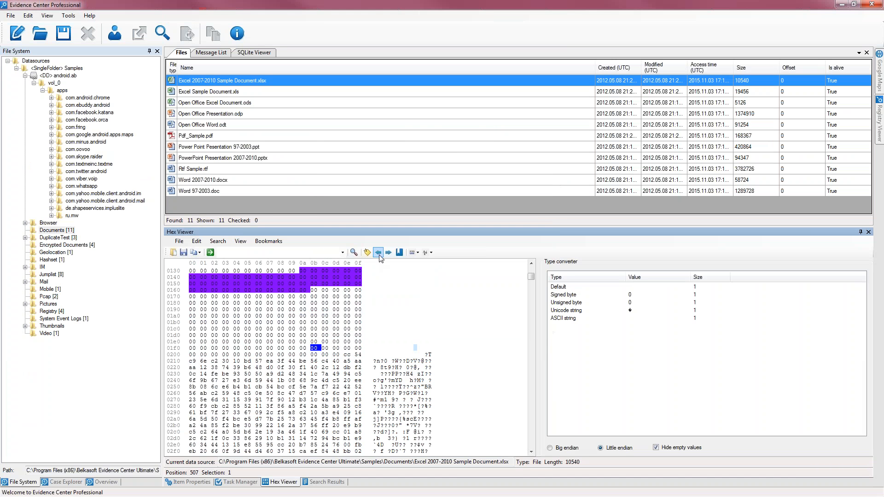
# Move backward and forward through the hex bookmarks, ending on the one starting at position 54
pyautogui.click(378, 253)
pyautogui.click(378, 253)
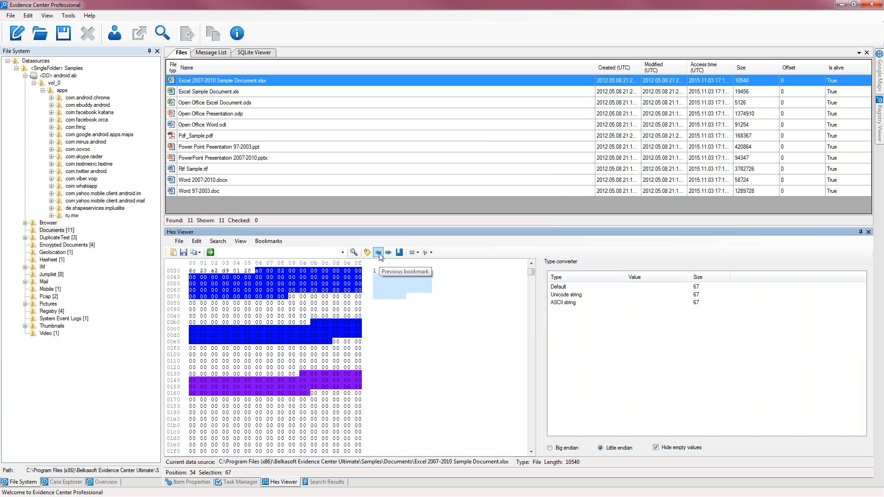
pyautogui.click(387, 253)
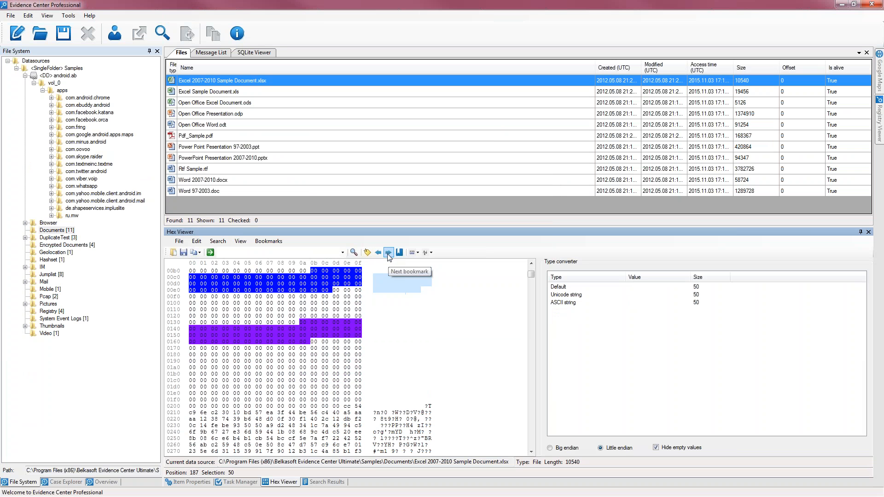
pyautogui.click(379, 253)
# Select the first three bytes of the turquoise bookmark, a0 00 02
pyautogui.moveTo(325, 297); pyautogui.dragTo(325, 303)
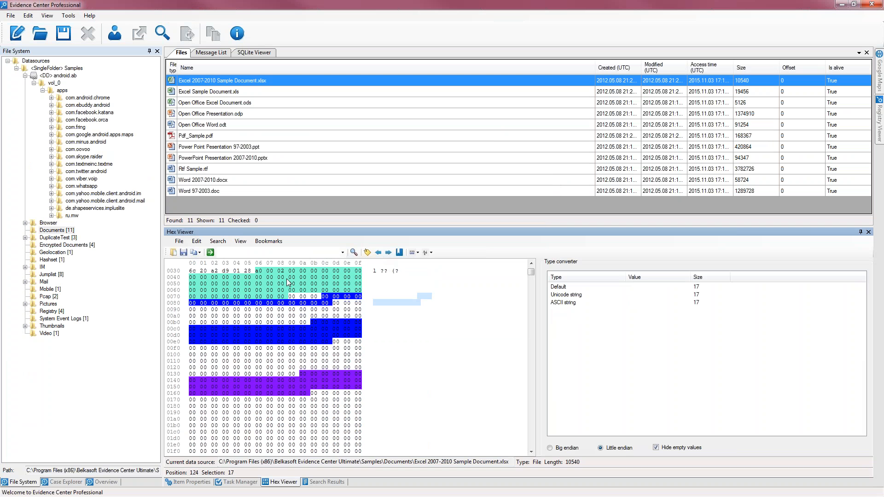
pyautogui.click(303, 312)
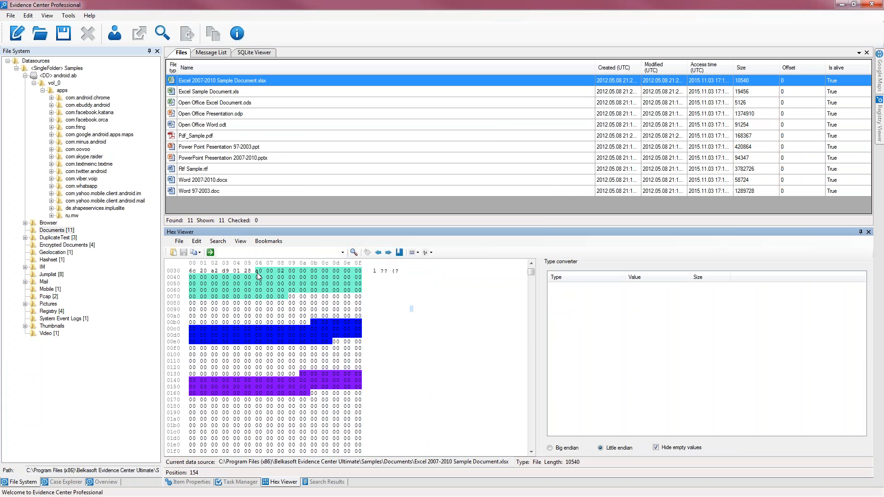
pyautogui.moveTo(258, 271); pyautogui.dragTo(287, 273)
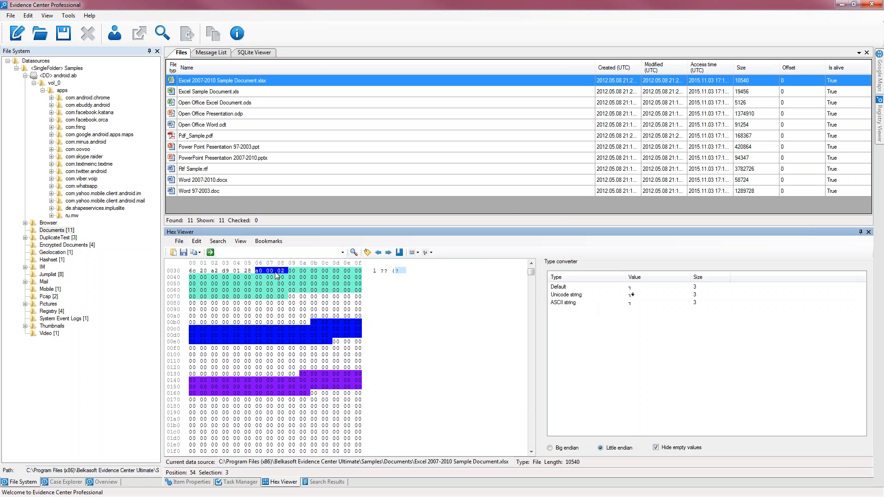
# Search the file's hex data for the hex value 0128
pyautogui.click(218, 242)
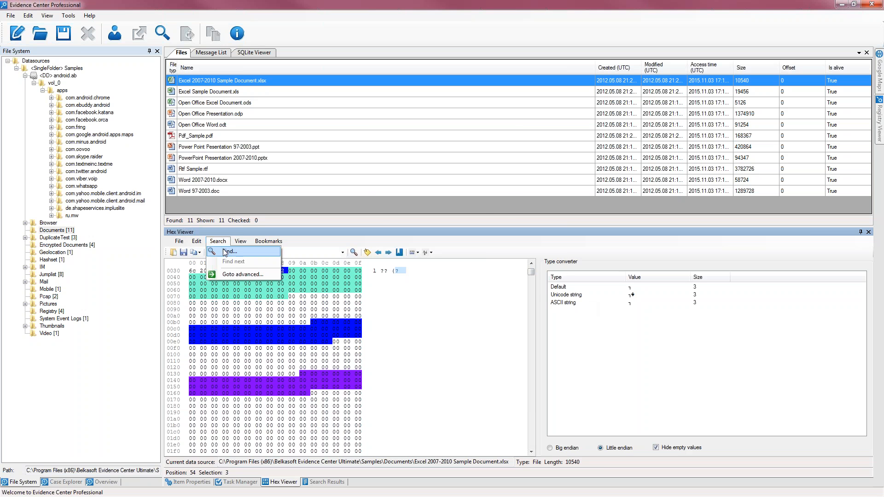
pyautogui.click(225, 252)
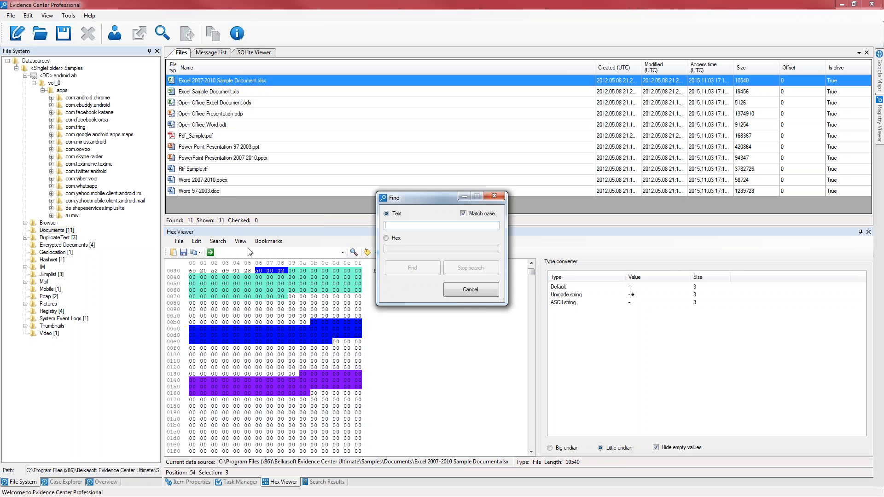
pyautogui.click(386, 238)
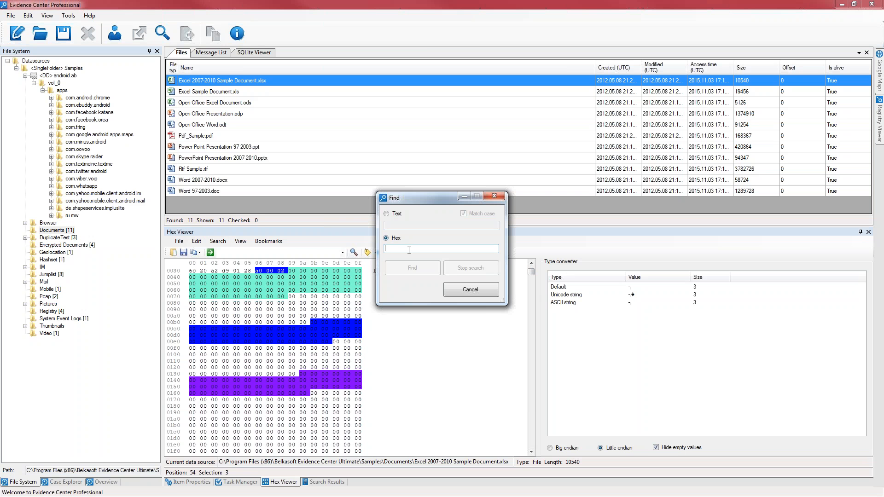
pyautogui.write('0128')
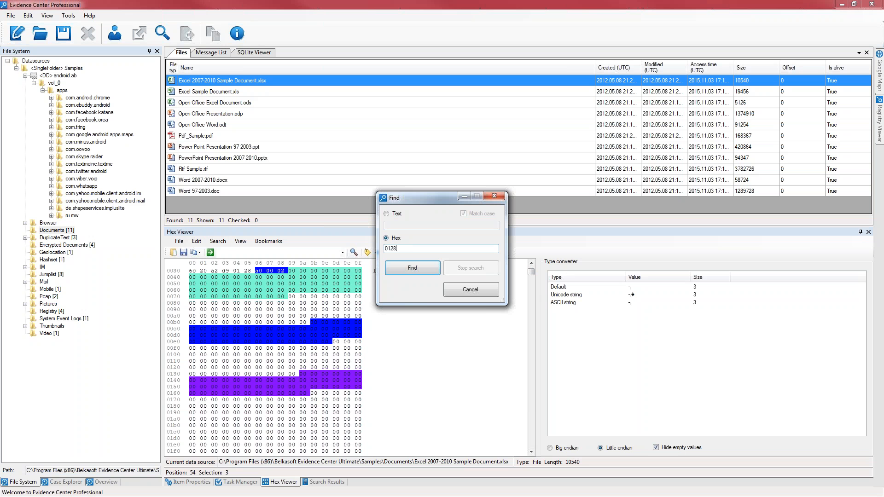
pyautogui.click(420, 267)
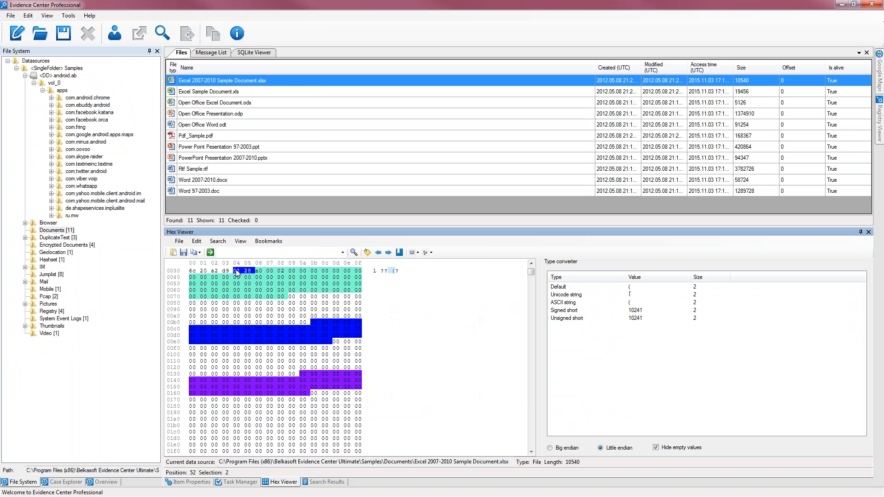
# Select 422 bytes starting at the found 01 28 bytes and review the options for saving, copying or bookmarking the selection
pyautogui.moveTo(237, 272); pyautogui.dragTo(299, 438)
pyautogui.rightClick(297, 358)
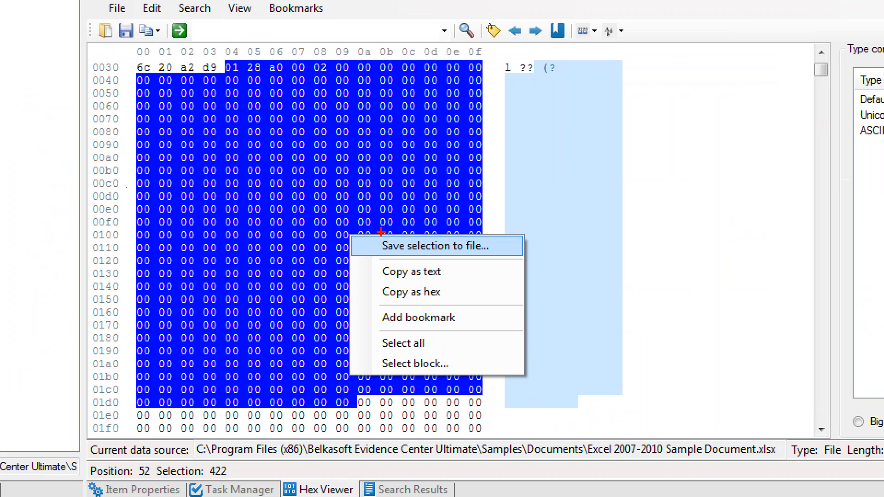
pyautogui.moveTo(381, 232)
pyautogui.mouseDown()
pyautogui.moveTo(410, 267)
pyautogui.moveTo(375, 226)
pyautogui.mouseUp()
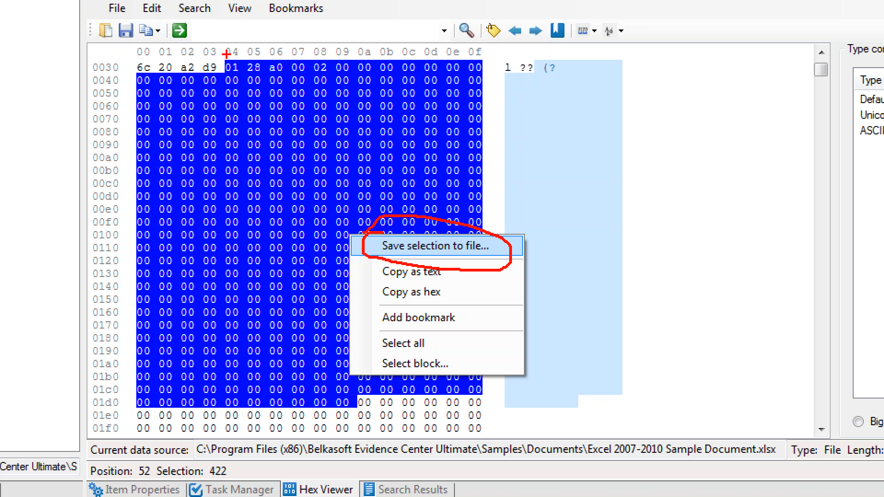
pyautogui.moveTo(236, 55)
pyautogui.mouseDown()
pyautogui.moveTo(223, 76)
pyautogui.moveTo(265, 82)
pyautogui.moveTo(232, 52)
pyautogui.mouseUp()
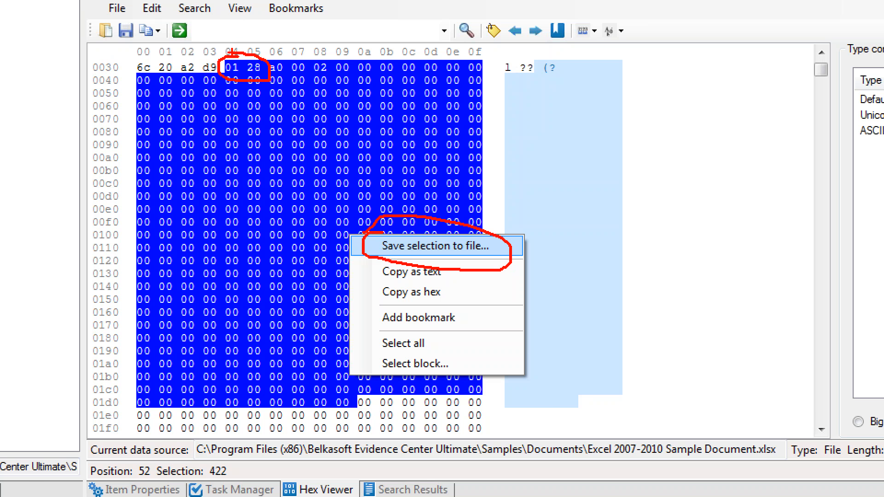
pyautogui.press('Escape')
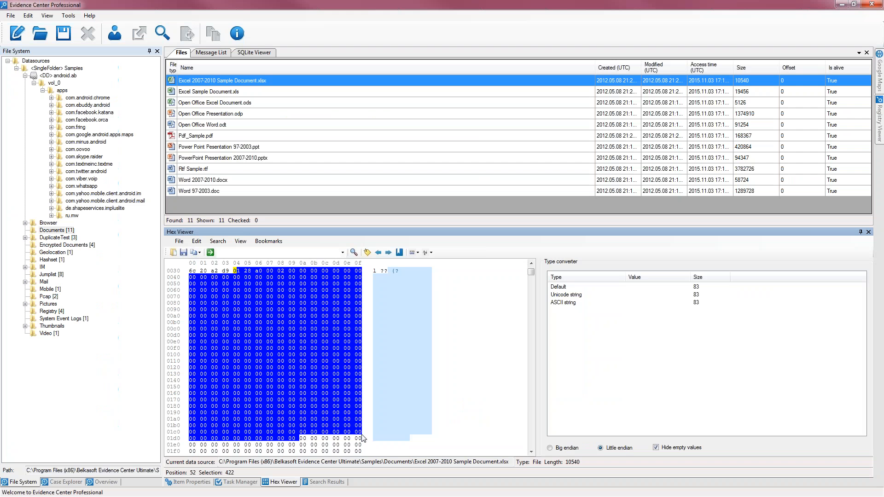
# Open the Select block dialog, examine its start offset, end offset, length and numeral system options, and cancel it
pyautogui.rightClick(236, 272)
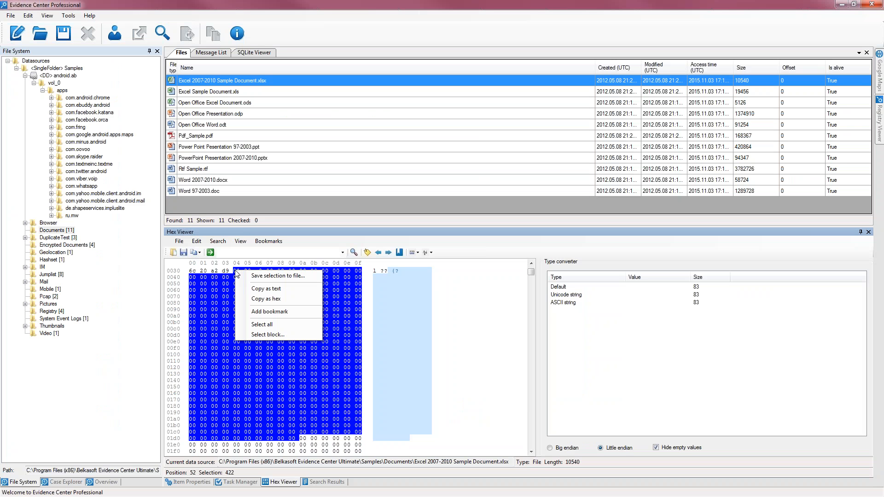
pyautogui.click(279, 336)
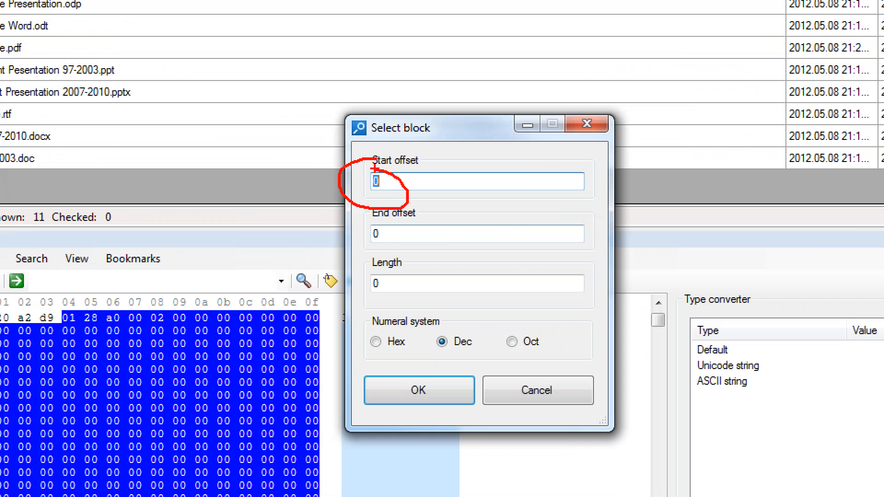
pyautogui.moveTo(370, 217)
pyautogui.mouseDown()
pyautogui.moveTo(391, 231)
pyautogui.moveTo(364, 212)
pyautogui.mouseUp()
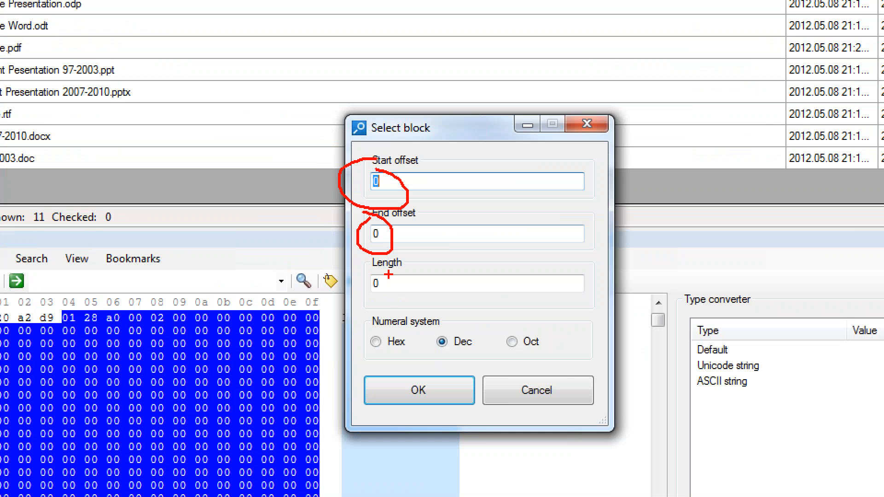
pyautogui.moveTo(388, 275)
pyautogui.mouseDown()
pyautogui.moveTo(352, 290)
pyautogui.moveTo(390, 280)
pyautogui.mouseUp()
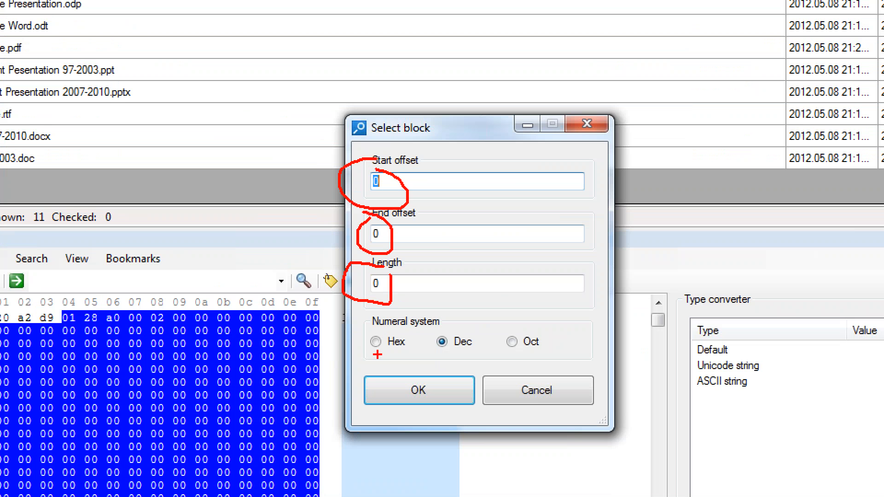
pyautogui.moveTo(376, 354); pyautogui.dragTo(540, 353)
pyautogui.press('Escape')
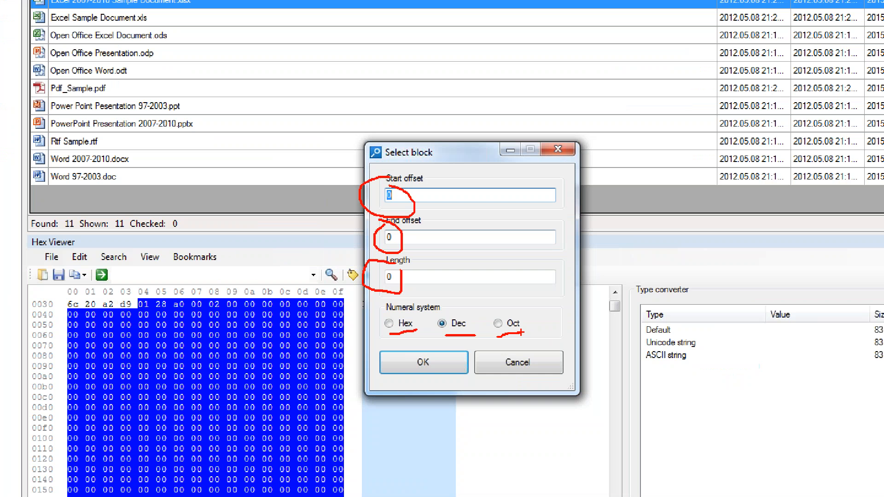
pyautogui.click(471, 307)
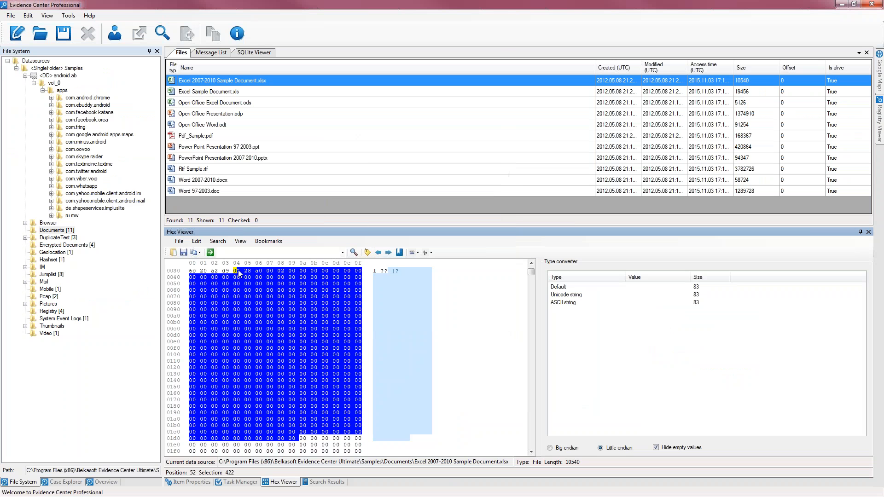
# Widen the hex view to 32 bytes per row and return it to 16 bytes per row
pyautogui.click(418, 253)
pyautogui.click(433, 285)
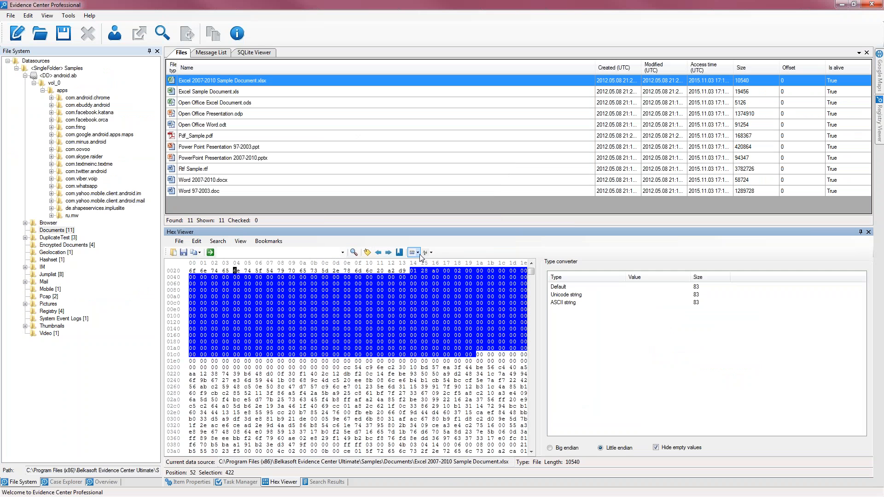
pyautogui.click(419, 254)
pyautogui.click(425, 273)
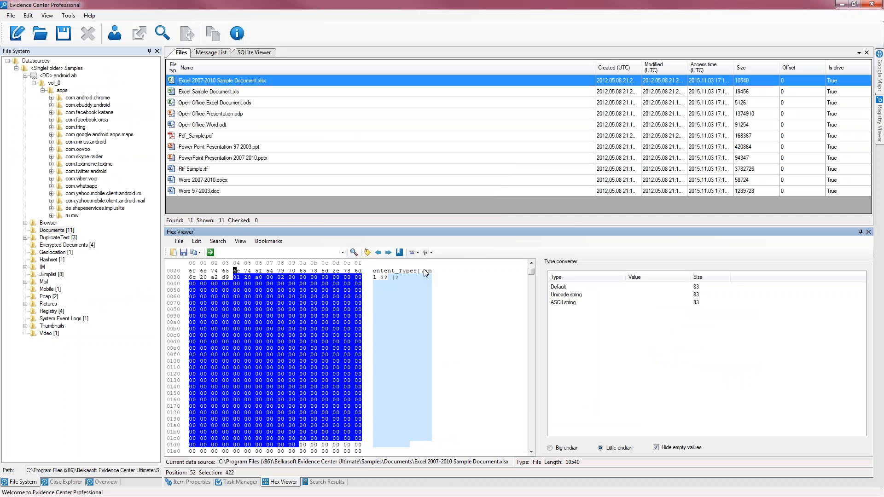
# Switch the hex text encoding to EBCDIC and try two of the additional encodings, keeping the second one
pyautogui.click(426, 252)
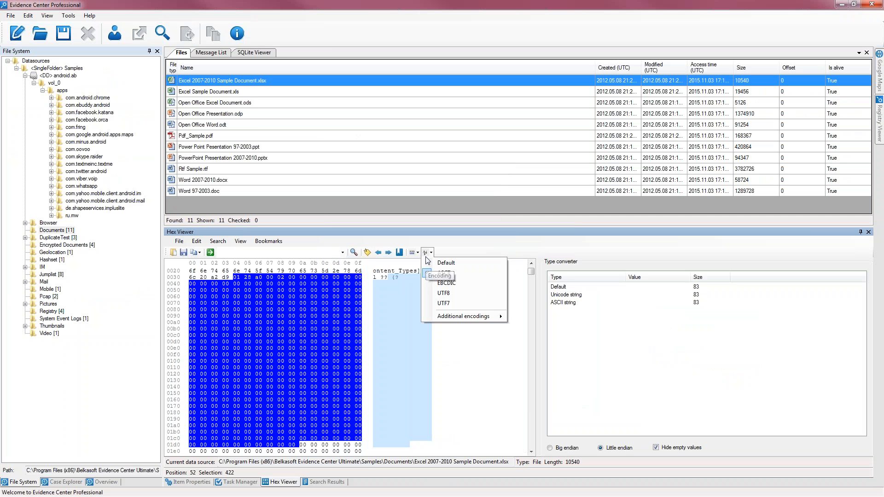
pyautogui.click(458, 286)
pyautogui.click(425, 252)
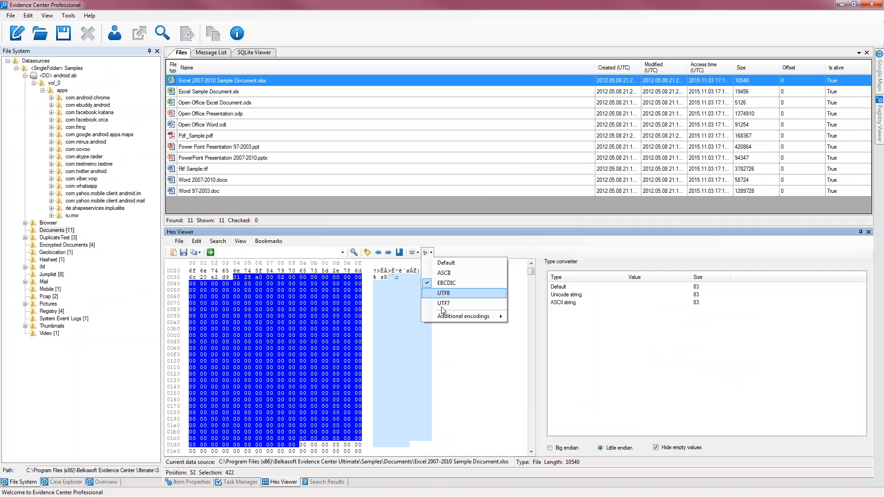
pyautogui.moveTo(468, 317)
pyautogui.click(529, 326)
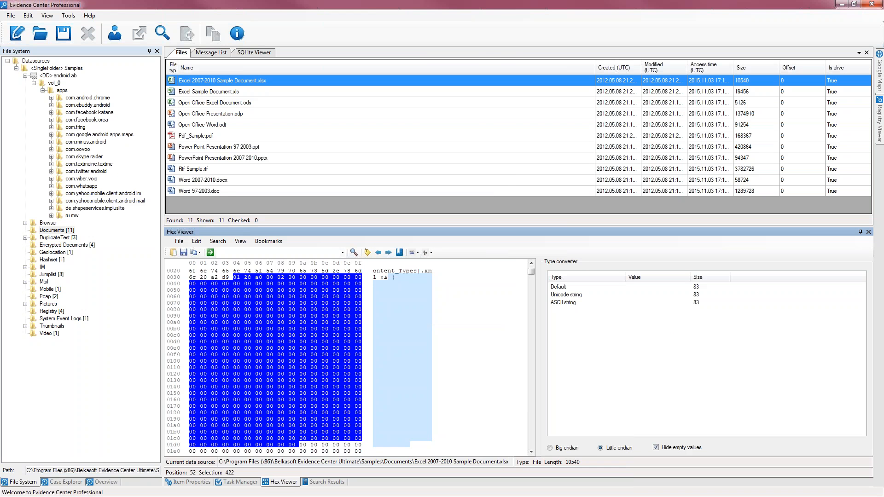
pyautogui.click(428, 252)
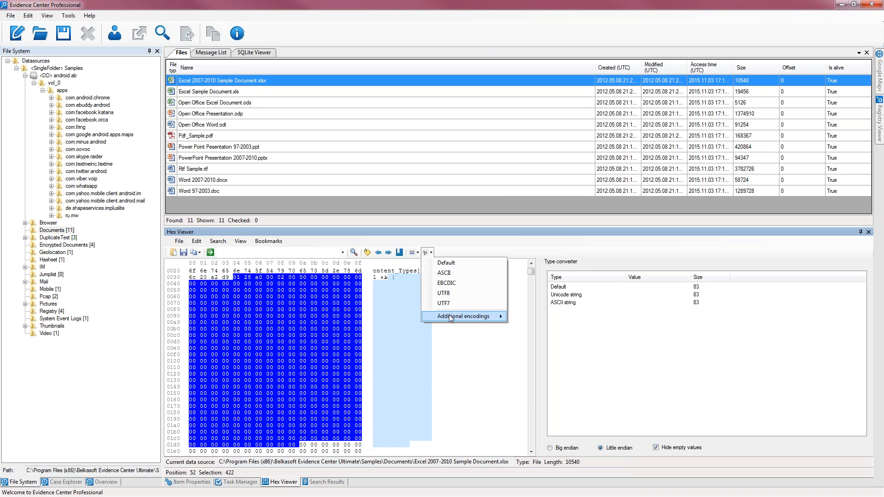
pyautogui.moveTo(449, 314)
pyautogui.click(534, 368)
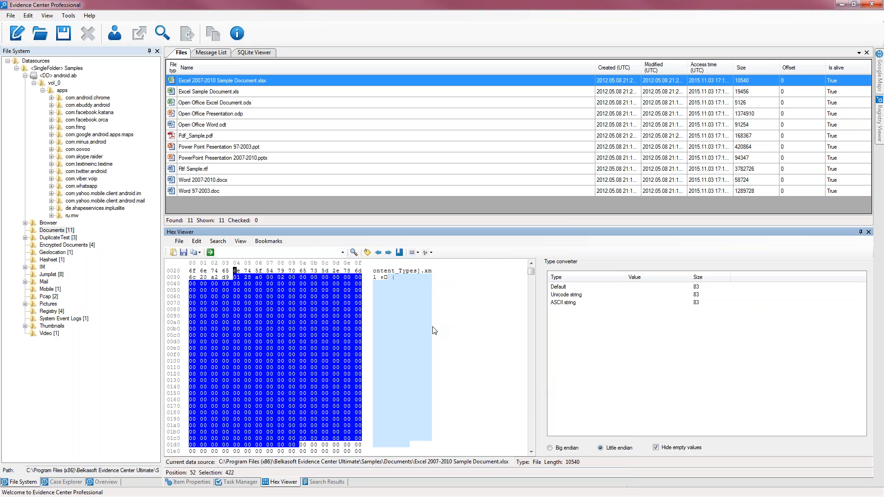
# Apply a different additional text encoding to the hex view's text column
pyautogui.click(428, 252)
pyautogui.click(453, 262)
pyautogui.click(243, 242)
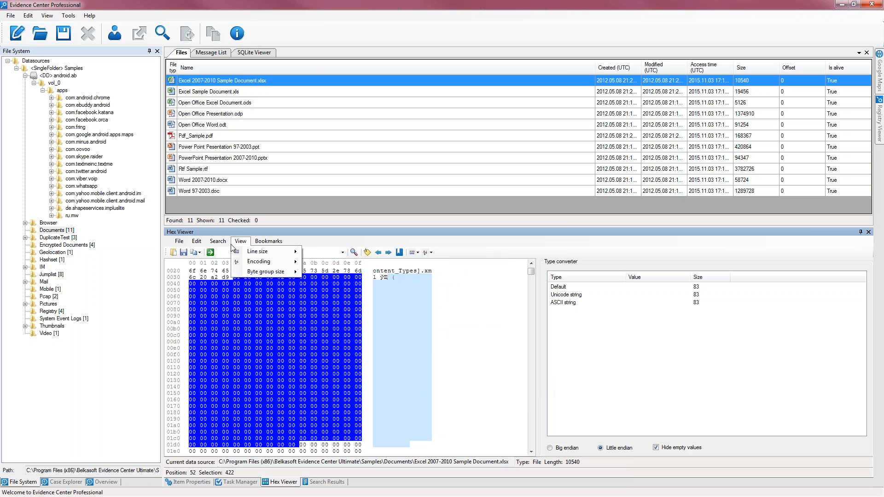
# Open the advanced Goto dialog, examine its offset, numeral system and relative position options, and cancel it
pyautogui.moveTo(227, 244)
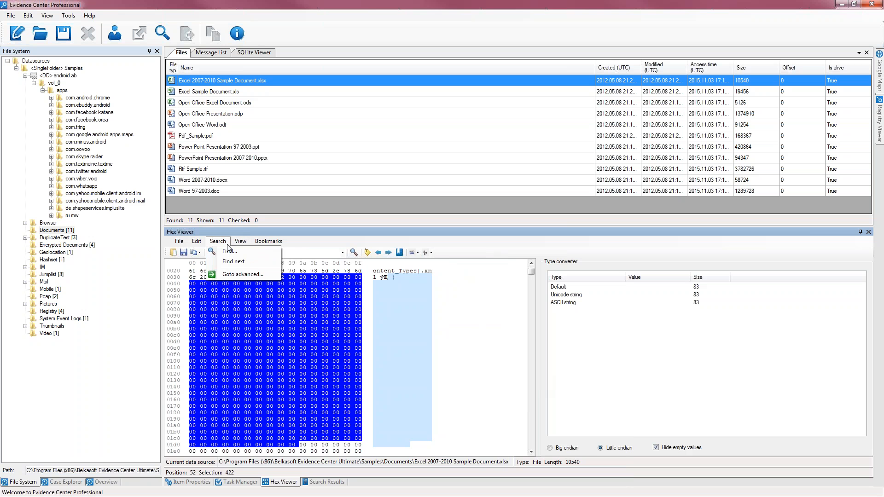
pyautogui.click(230, 274)
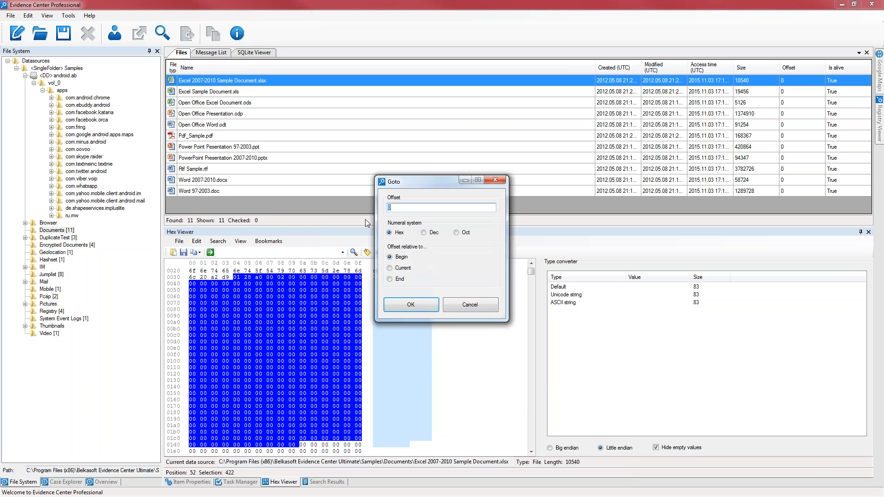
pyautogui.moveTo(415, 181); pyautogui.dragTo(350, 208)
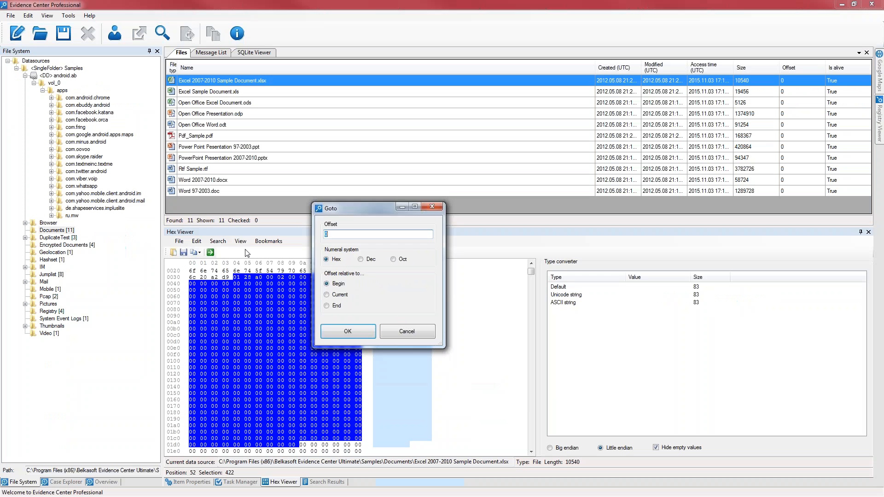
pyautogui.press('Escape')
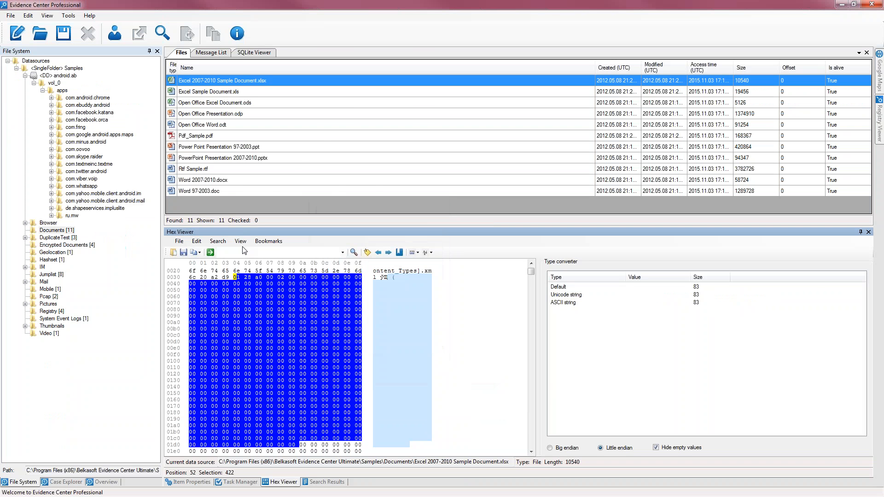
# Review the hex viewer's commands for opening a file and saving the selection to a file
pyautogui.click(218, 245)
pyautogui.moveTo(180, 244)
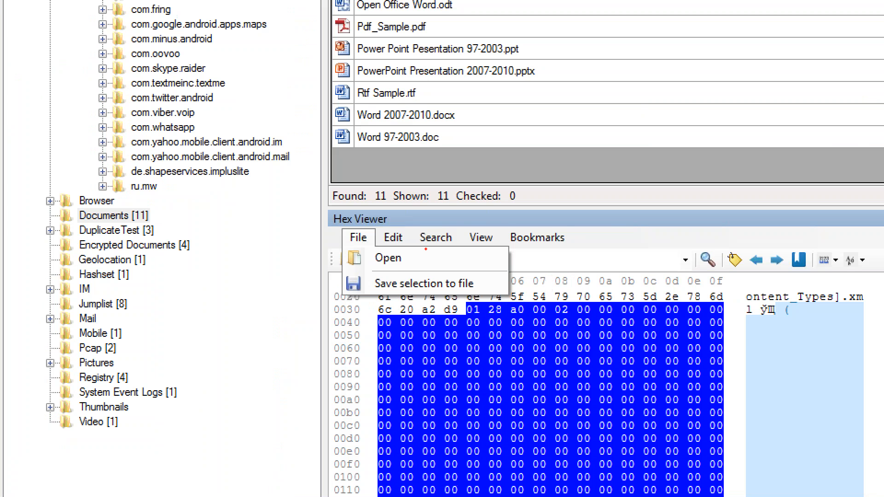
pyautogui.click(379, 265)
pyautogui.moveTo(324, 261)
pyautogui.mouseDown()
pyautogui.moveTo(272, 255)
pyautogui.moveTo(327, 245)
pyautogui.mouseUp()
pyautogui.moveTo(407, 234); pyautogui.dragTo(378, 237)
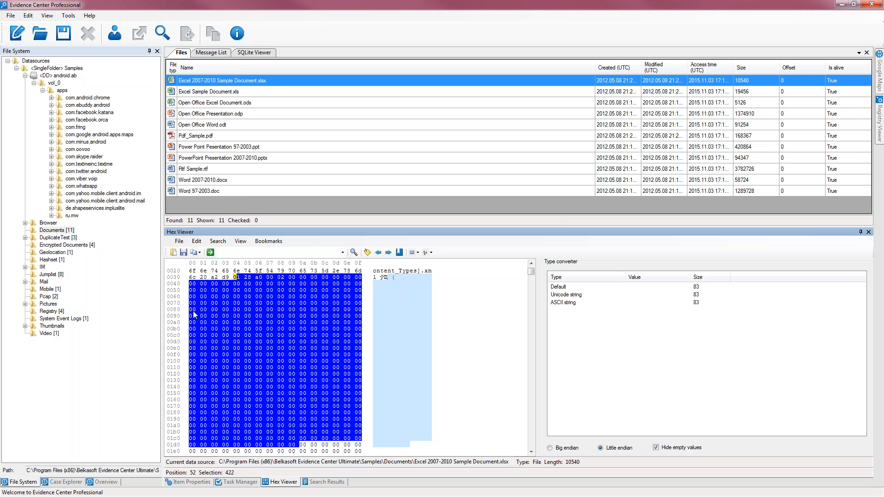
# Review the commands for program options, export to Evidence Reader and export to UFDR
pyautogui.click(69, 16)
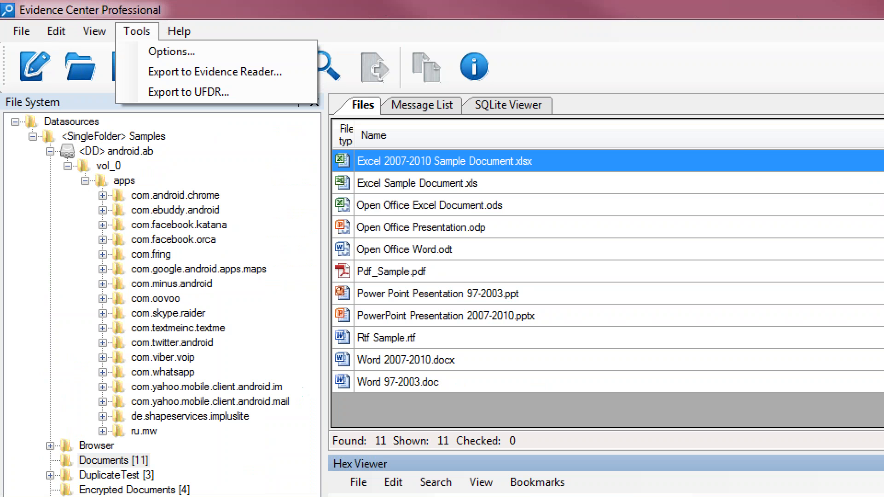
pyautogui.moveTo(297, 94)
pyautogui.mouseDown()
pyautogui.moveTo(293, 70)
pyautogui.moveTo(108, 87)
pyautogui.moveTo(140, 95)
pyautogui.mouseUp()
pyautogui.press('Escape')
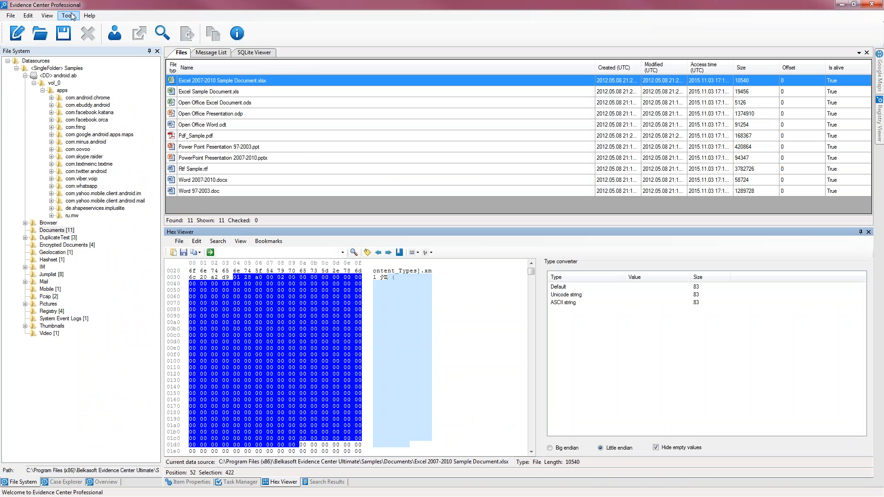
# Show the BelkaScript editor and enlarge its pane to reveal the whole default script
pyautogui.click(48, 16)
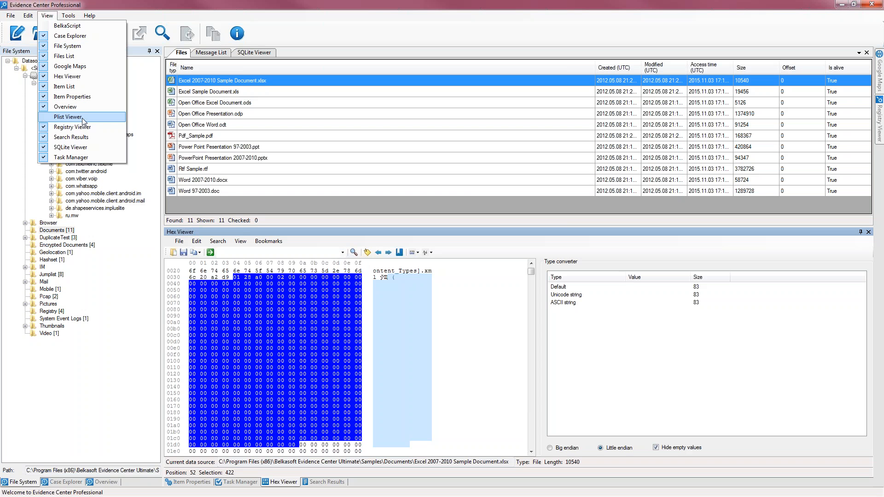
pyautogui.click(67, 25)
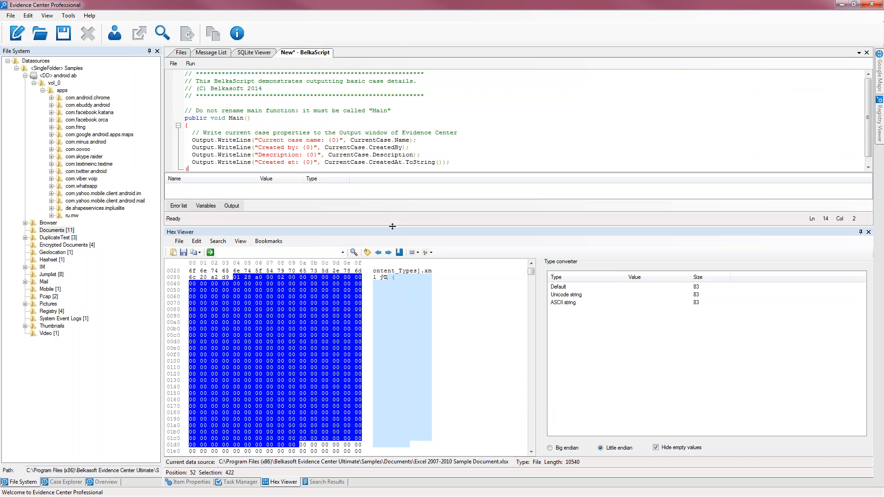
pyautogui.moveTo(392, 225); pyautogui.dragTo(389, 342)
# Open the sample script CustomCarvingHeader.belka in the script editor and read through its code
pyautogui.click(173, 63)
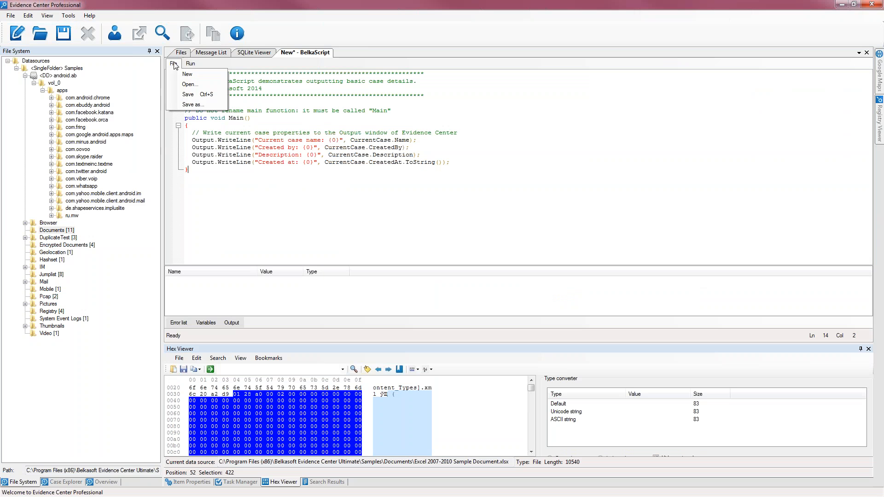
pyautogui.click(184, 87)
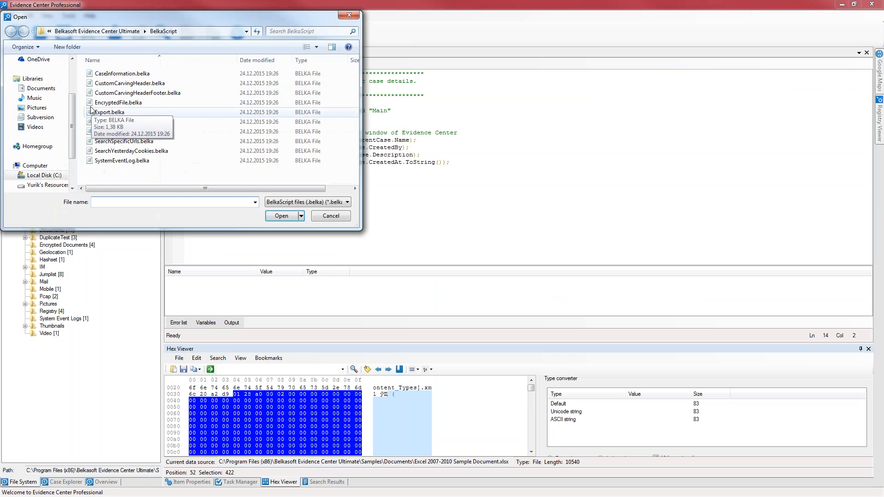
pyautogui.click(122, 83)
pyautogui.click(282, 216)
pyautogui.click(330, 170)
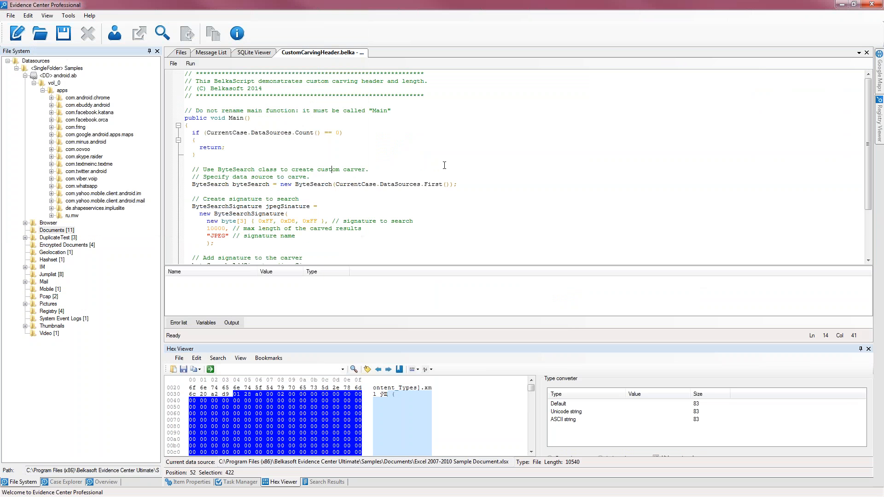
pyautogui.scroll(-3, 449, 168)
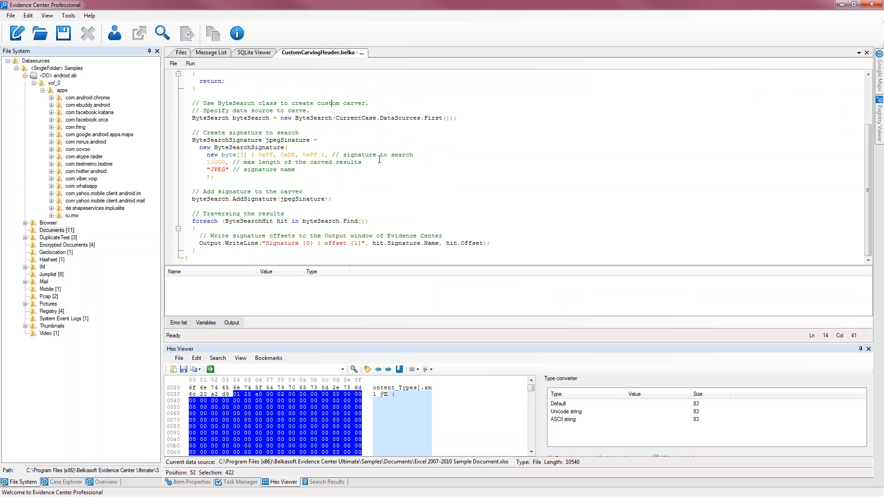
pyautogui.scroll(3, 379, 159)
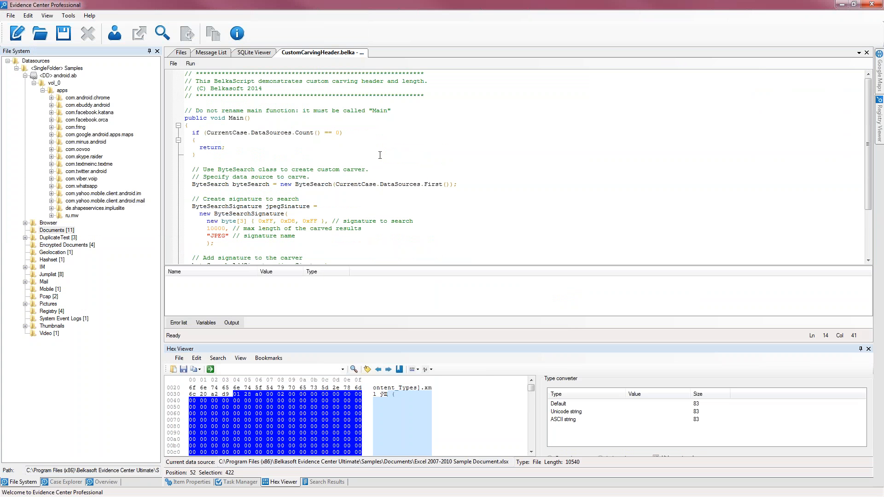
pyautogui.click(46, 16)
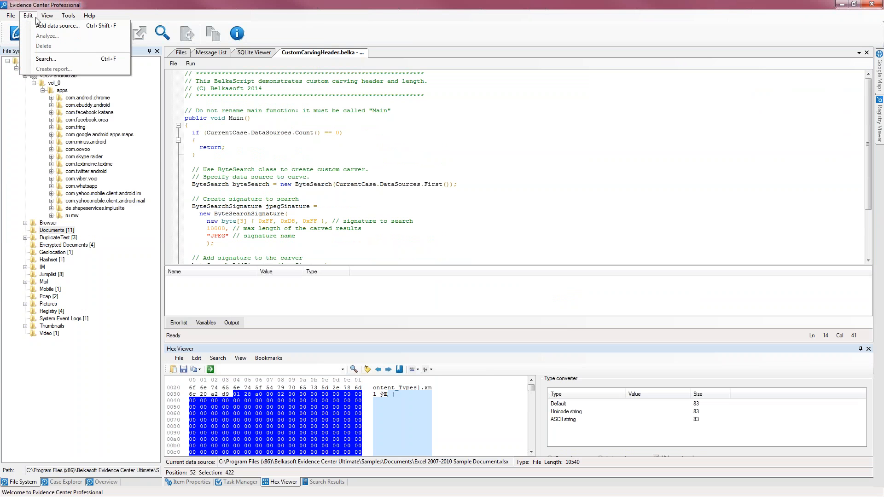
pyautogui.click(29, 17)
pyautogui.click(69, 17)
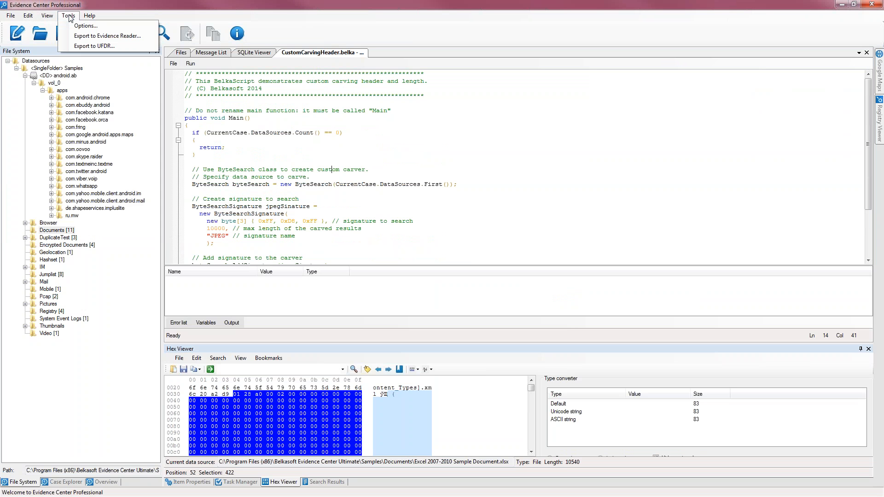
pyautogui.click(69, 16)
pyautogui.click(10, 16)
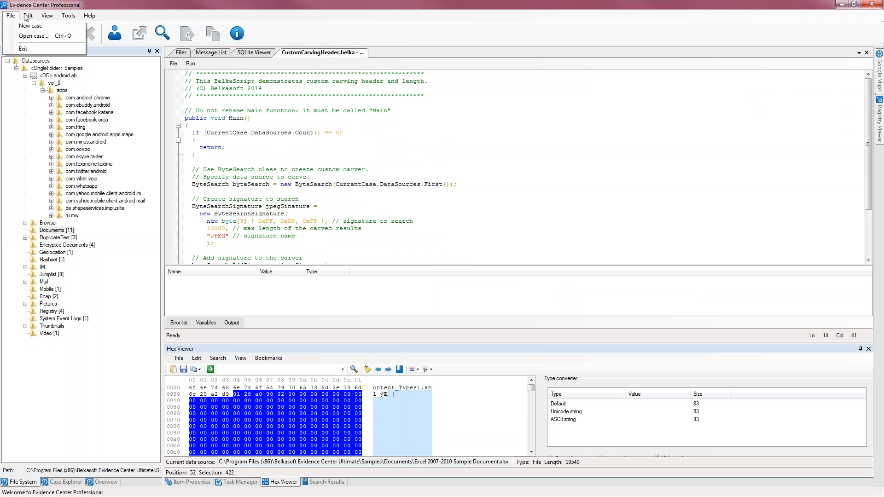
pyautogui.click(373, 147)
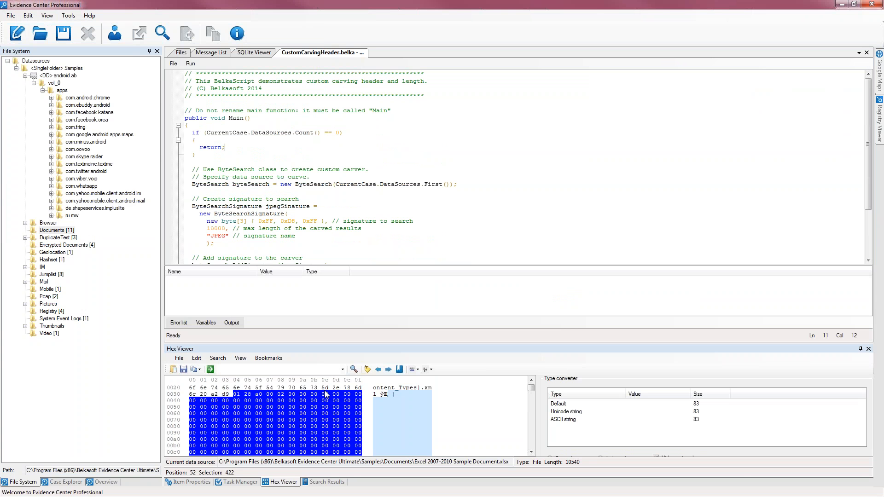
# Open a data search from the search results with the recent phrase wineglass, and review the word-or-phrase and words-from-file options
pyautogui.click(324, 481)
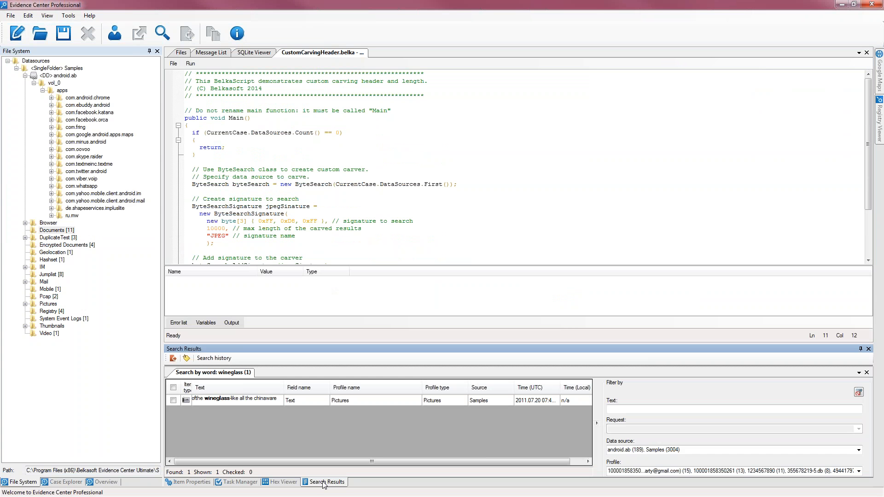
pyautogui.hotkey('ctrl', 'f')
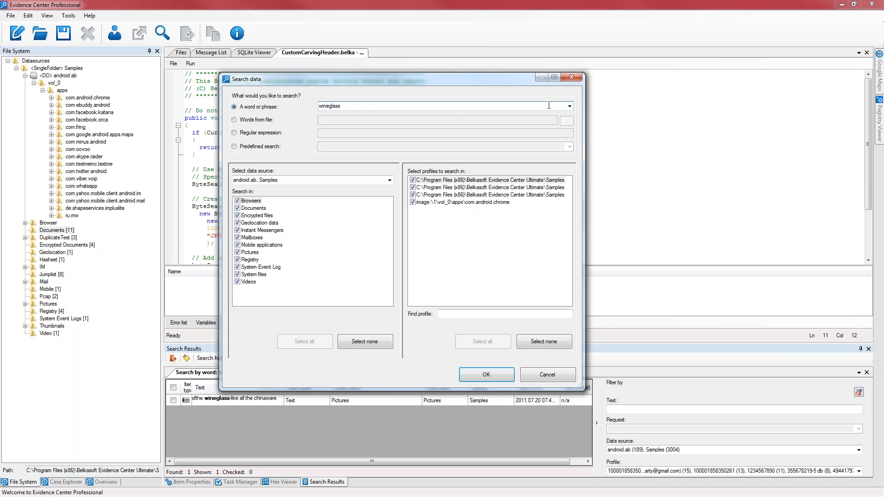
pyautogui.click(569, 107)
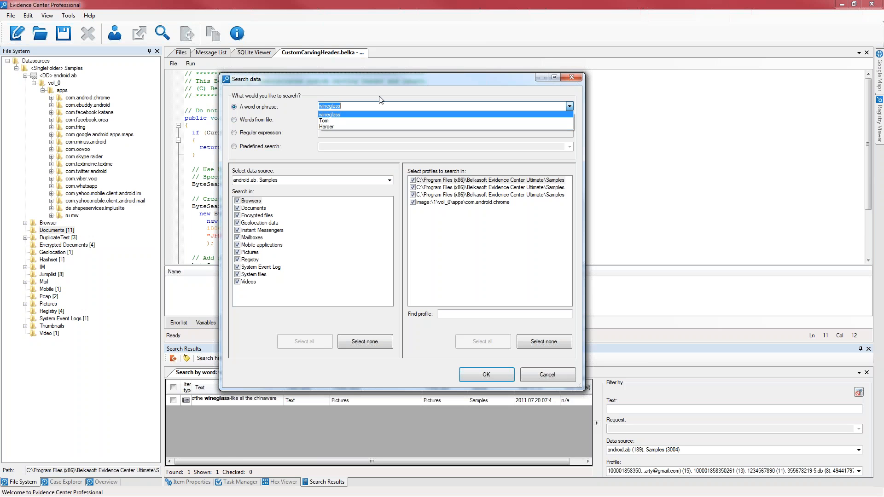
pyautogui.click(337, 115)
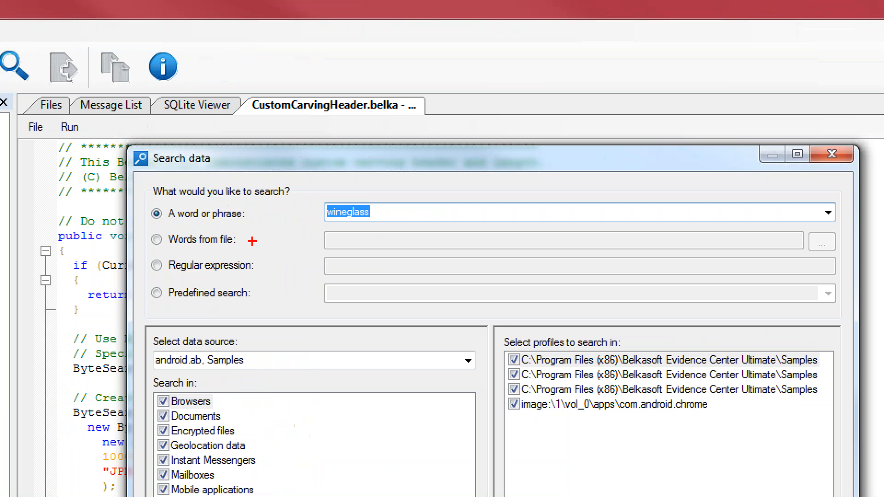
pyautogui.moveTo(199, 224); pyautogui.dragTo(281, 224)
pyautogui.moveTo(182, 250); pyautogui.dragTo(256, 248)
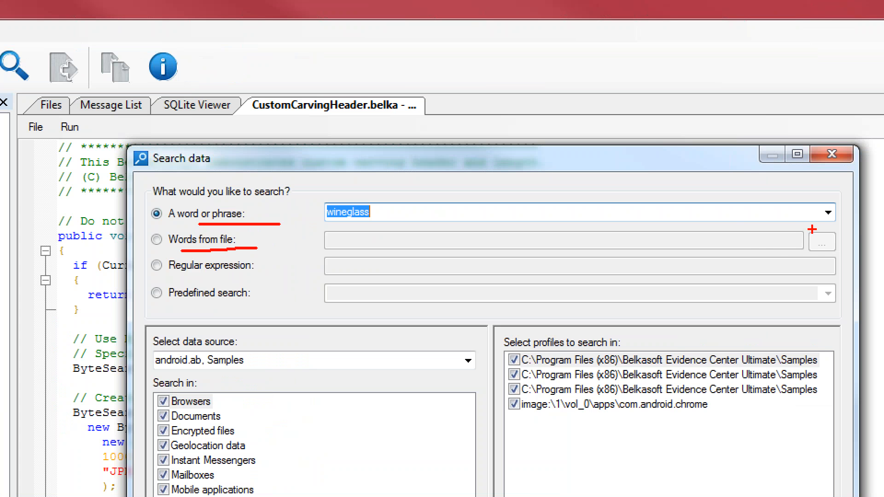
pyautogui.moveTo(811, 229)
pyautogui.mouseDown()
pyautogui.moveTo(830, 252)
pyautogui.moveTo(804, 226)
pyautogui.mouseUp()
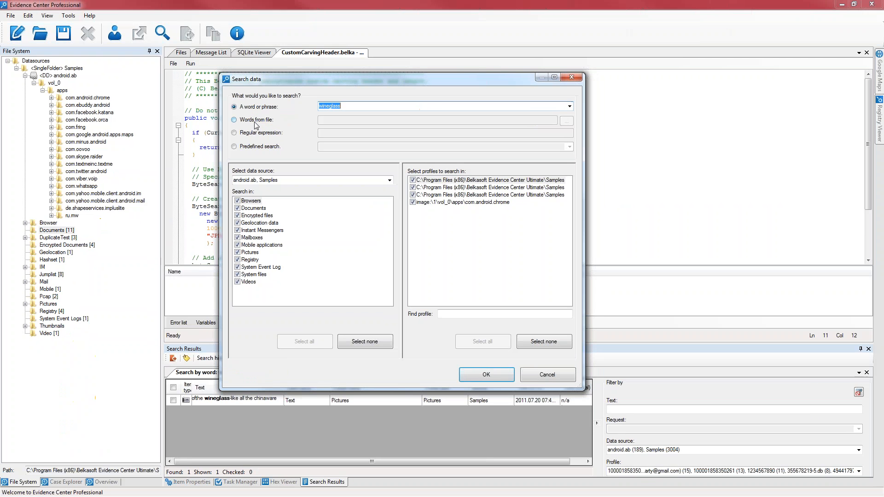
# Switch the search type from regular expression to predefined search and examine the list of predefined searches, such as credit card number and disposable emails
pyautogui.click(202, 265)
pyautogui.click(319, 135)
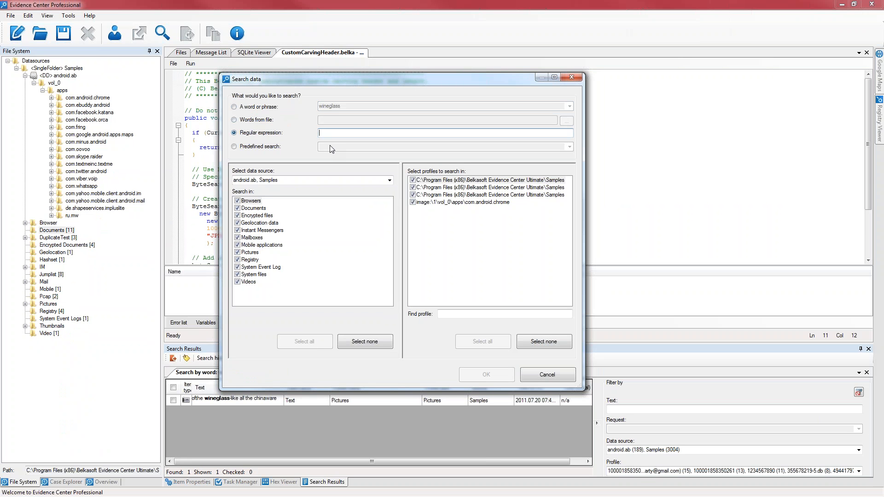
pyautogui.click(270, 148)
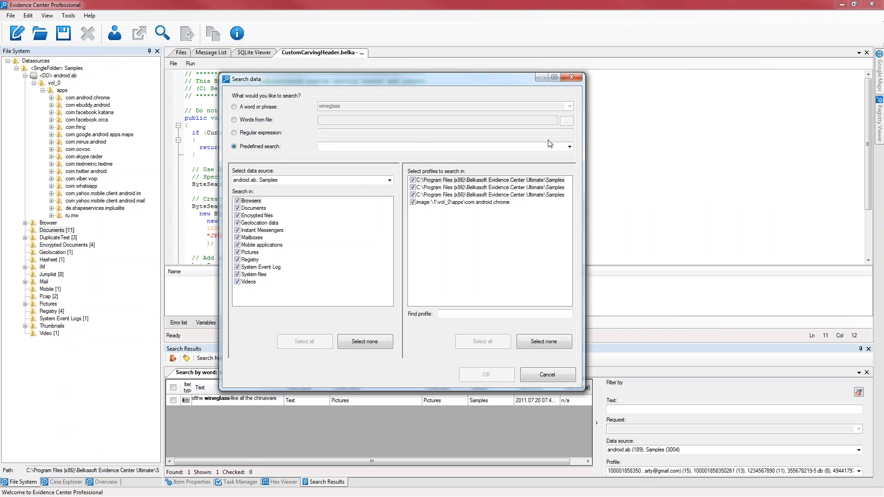
pyautogui.click(574, 145)
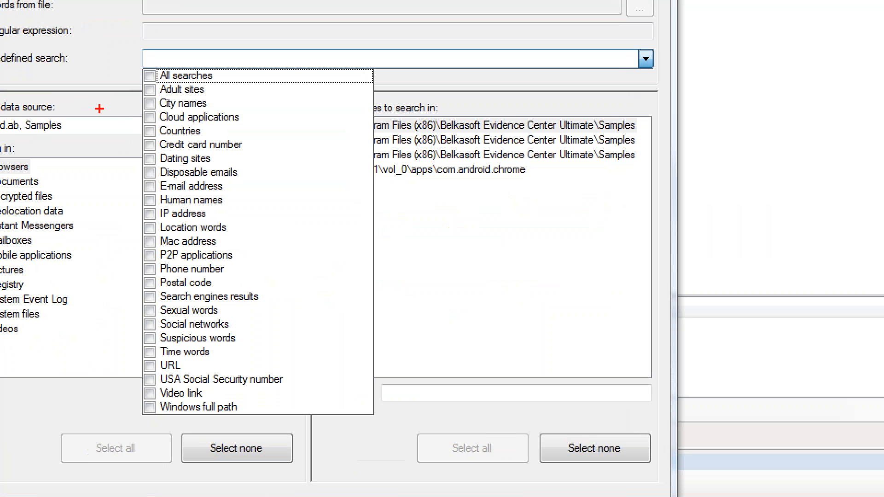
pyautogui.moveTo(172, 97); pyautogui.dragTo(224, 95)
pyautogui.moveTo(175, 139)
pyautogui.mouseDown()
pyautogui.moveTo(208, 132)
pyautogui.moveTo(277, 151)
pyautogui.mouseUp()
pyautogui.moveTo(165, 170); pyautogui.dragTo(251, 179)
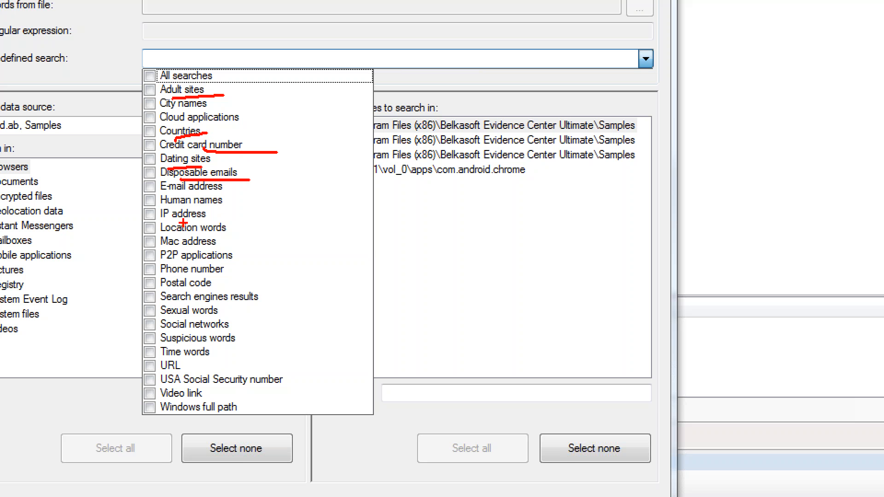
pyautogui.moveTo(182, 225); pyautogui.dragTo(202, 221)
pyautogui.moveTo(189, 258); pyautogui.dragTo(233, 251)
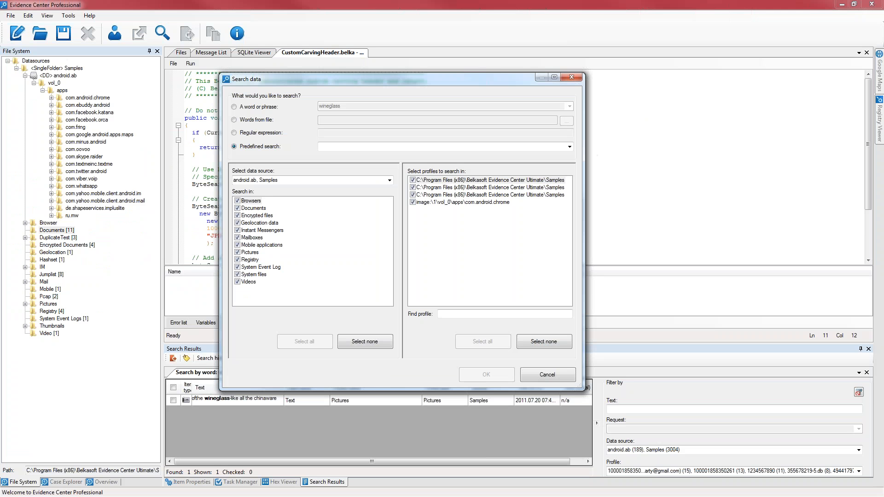
# Return the search type to a word or phrase and enter a person's first name as the search term
pyautogui.click(276, 107)
pyautogui.doubleClick(349, 106)
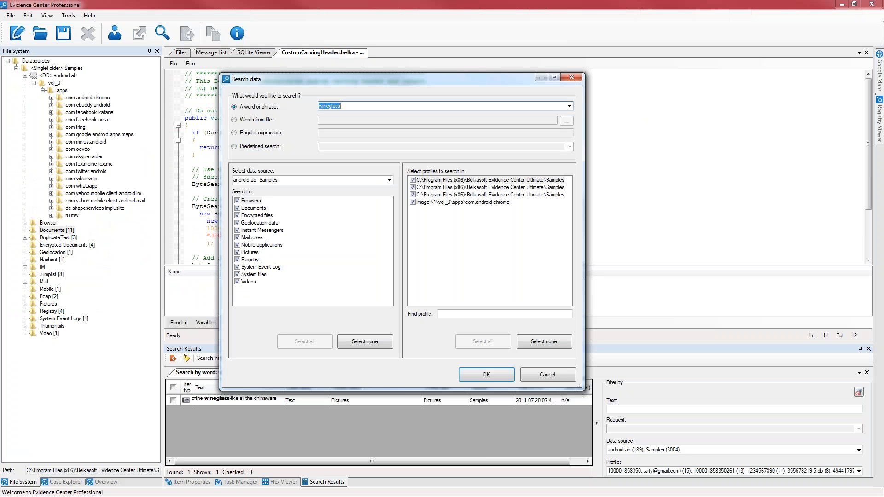
pyautogui.write('tOM')
pyautogui.press('BackSpace')
pyautogui.press('BackSpace')
pyautogui.press('BackSpace')
pyautogui.write('T')
# Review the data sources and artifact categories offered for the search, keeping android.ab and Samples selected
pyautogui.click(390, 180)
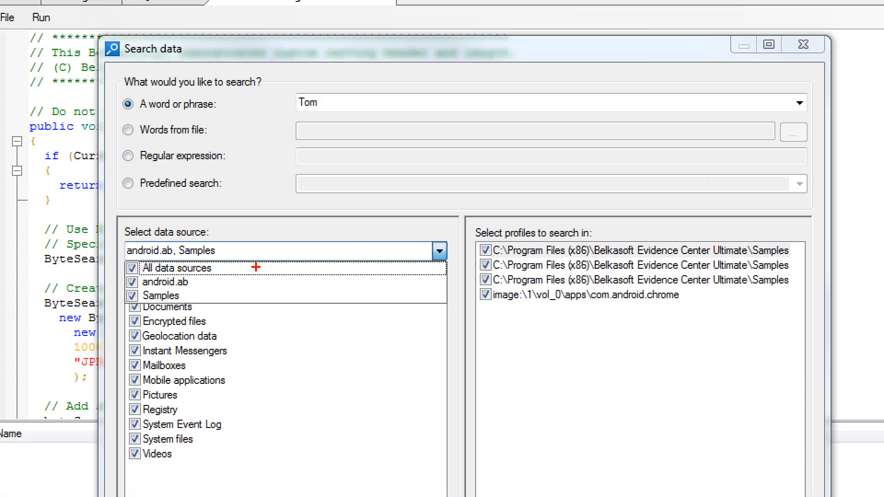
pyautogui.click(473, 253)
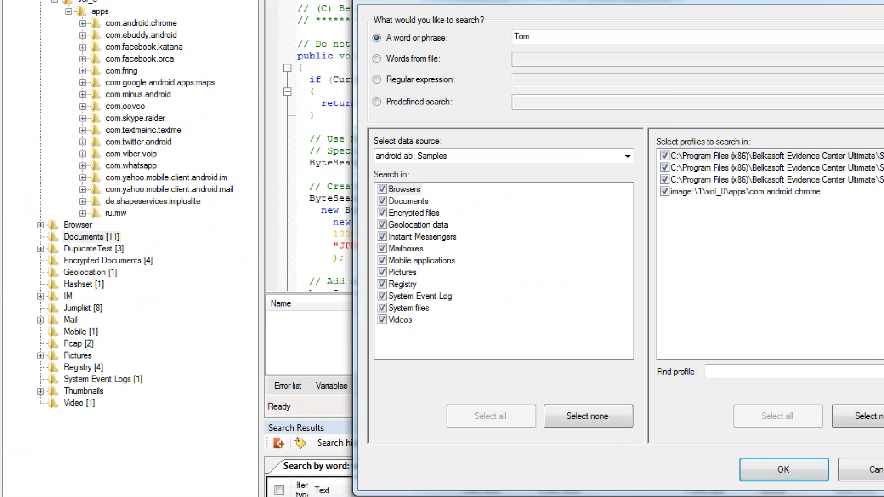
pyautogui.click(501, 216)
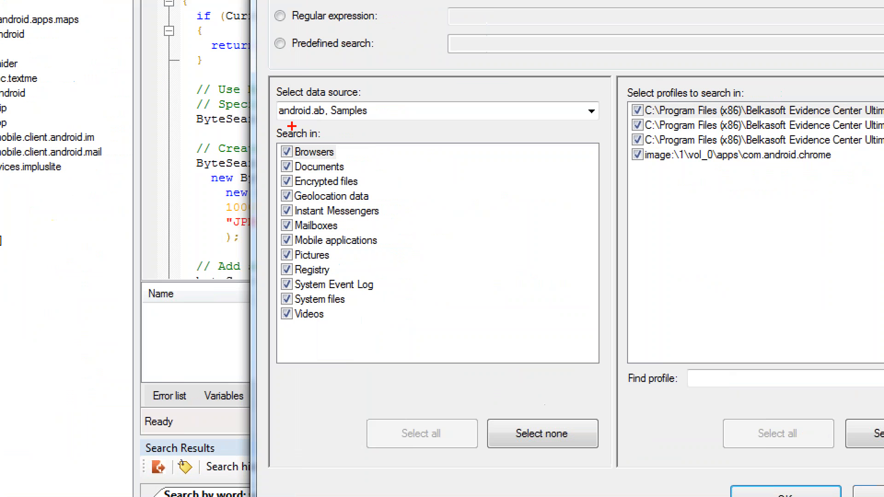
# Review the profiles to search in for Browsers, Documents, Encrypted files, Geolocation data and Instant Messengers, keeping all of them included
pyautogui.moveTo(386, 169)
pyautogui.mouseDown()
pyautogui.moveTo(367, 224)
pyautogui.moveTo(374, 335)
pyautogui.mouseUp()
pyautogui.moveTo(277, 332)
pyautogui.mouseDown()
pyautogui.moveTo(360, 145)
pyautogui.moveTo(276, 117)
pyautogui.mouseUp()
pyautogui.click(251, 200)
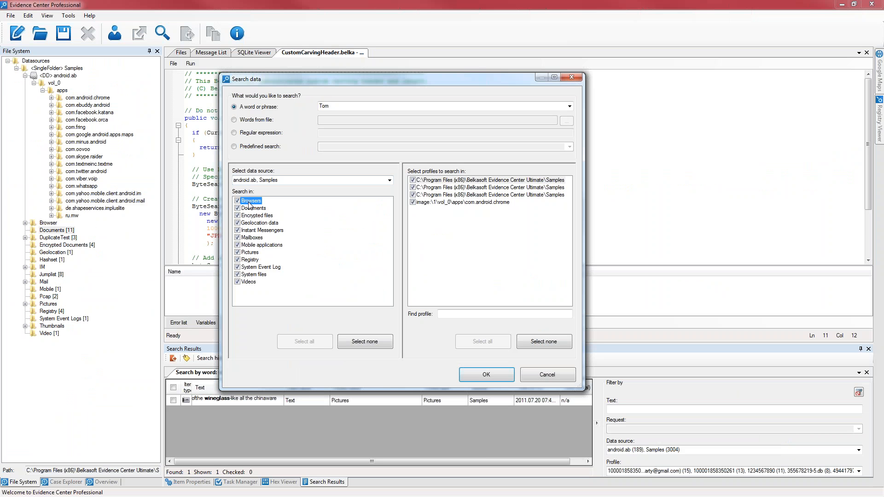
pyautogui.click(252, 208)
pyautogui.click(253, 215)
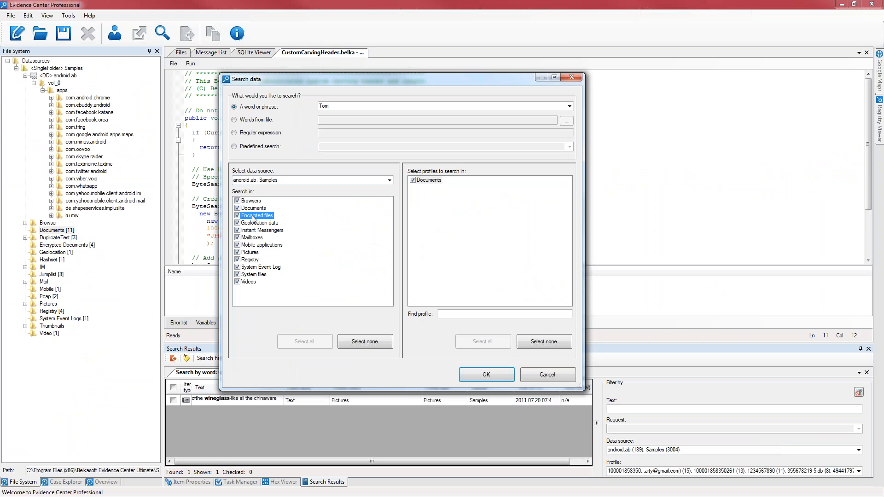
pyautogui.click(256, 223)
pyautogui.click(256, 229)
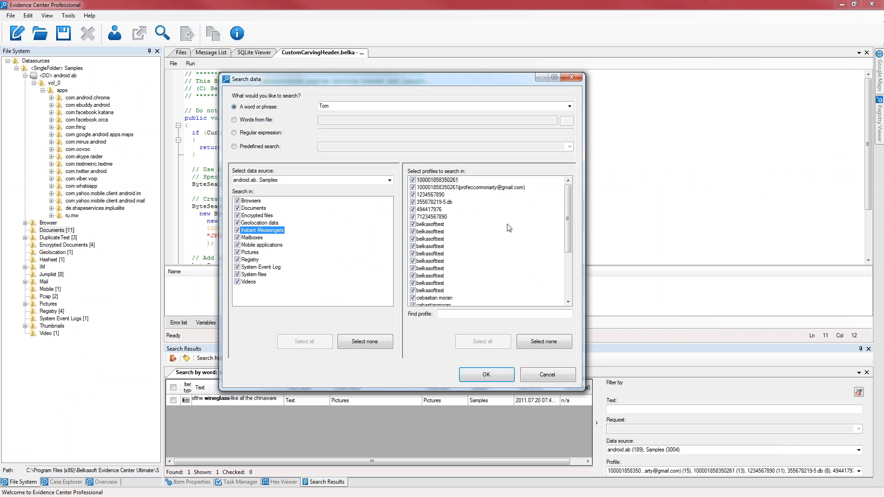
pyautogui.moveTo(566, 191)
pyautogui.mouseDown()
pyautogui.moveTo(565, 267)
pyautogui.moveTo(560, 182)
pyautogui.mouseUp()
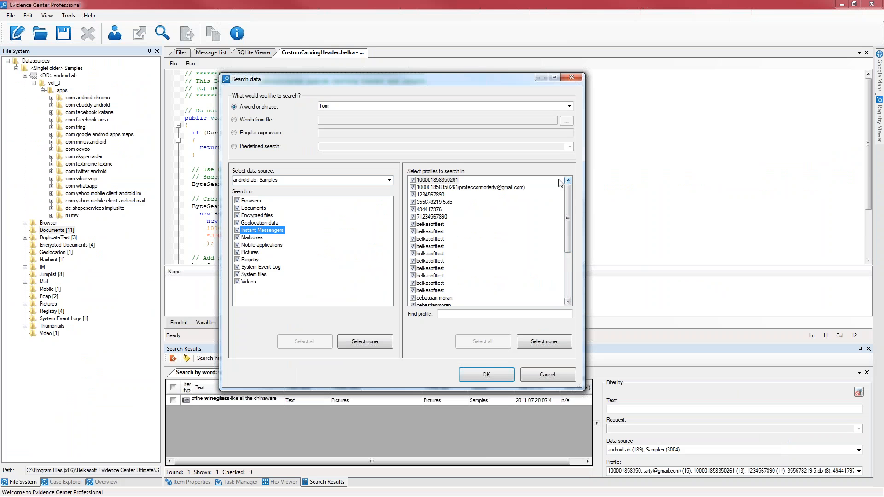
# Run the first-name search, open its results and enlarge the search results area to show more hits
pyautogui.click(491, 373)
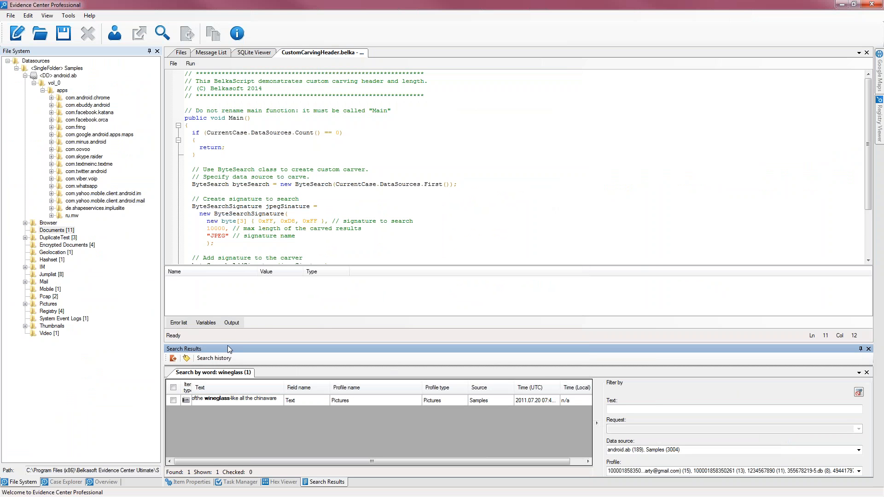
pyautogui.moveTo(227, 344); pyautogui.dragTo(231, 299)
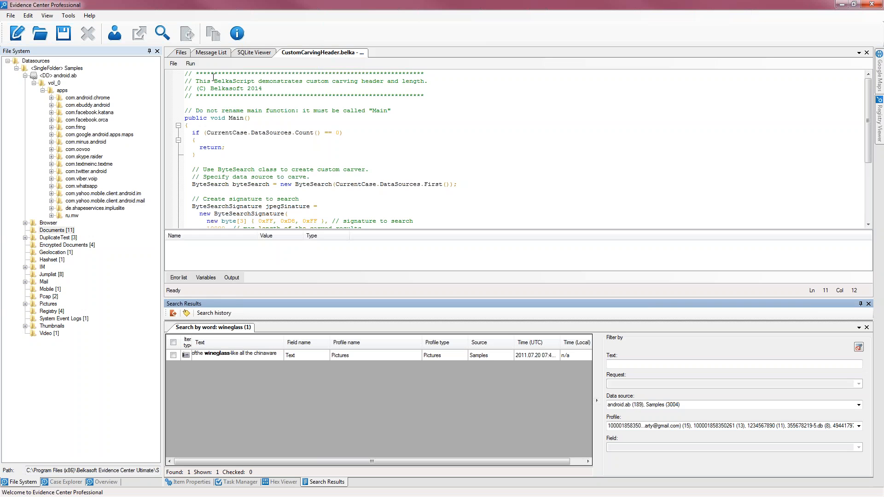
pyautogui.click(211, 52)
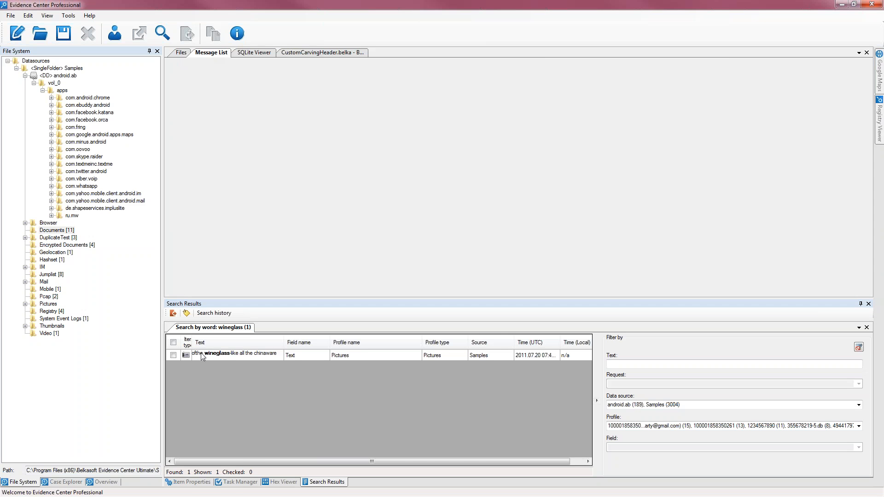
pyautogui.click(232, 482)
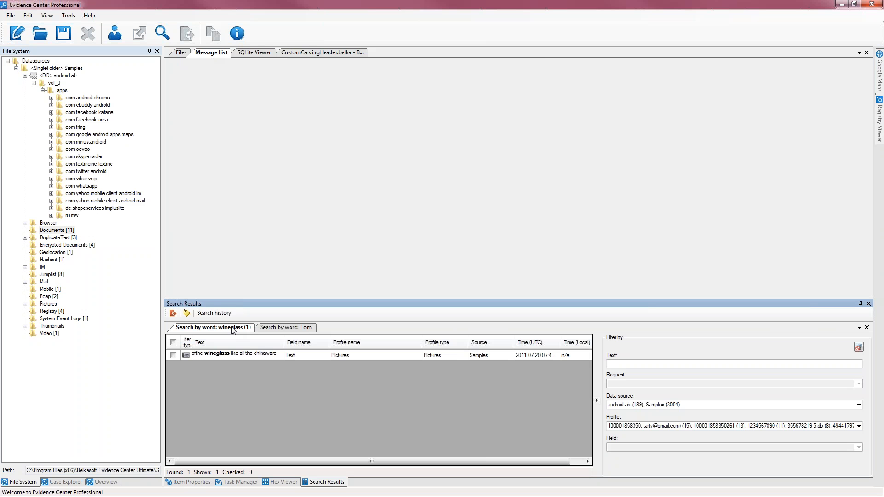
pyautogui.click(290, 328)
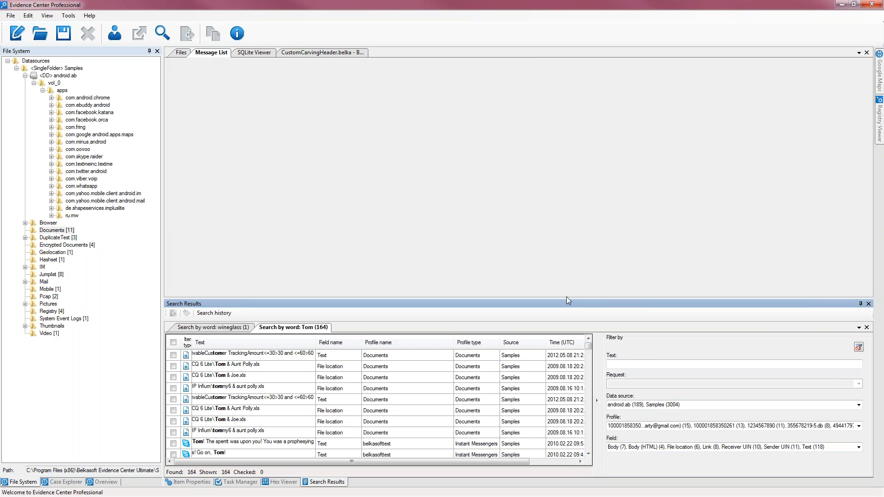
pyautogui.moveTo(566, 296); pyautogui.dragTo(534, 204)
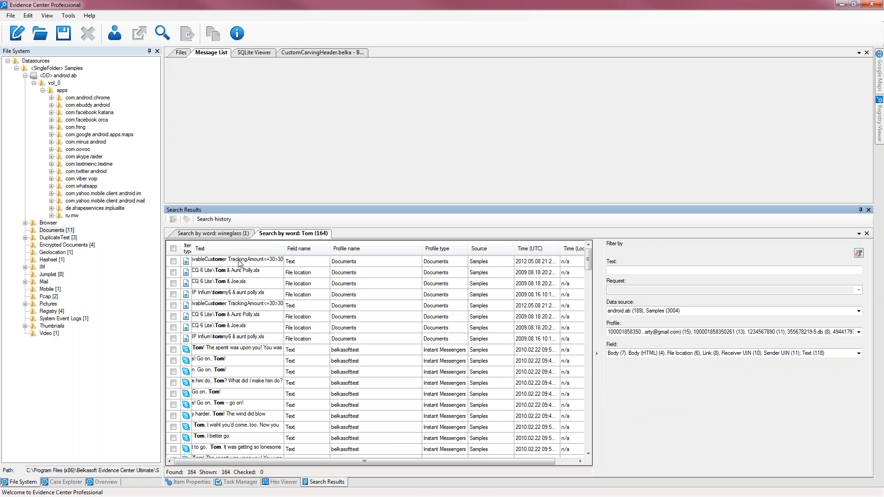
# Examine a document hit and several instant messenger hits from the search in their original document and message lists
pyautogui.click(238, 263)
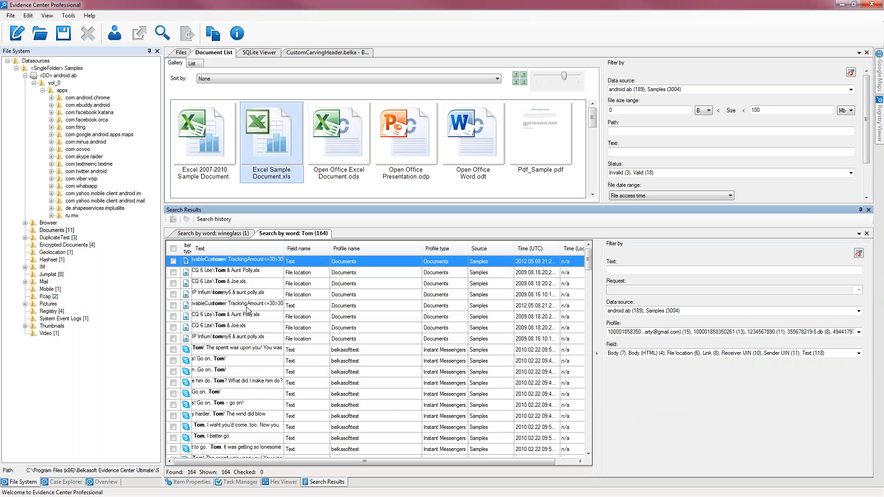
pyautogui.click(223, 361)
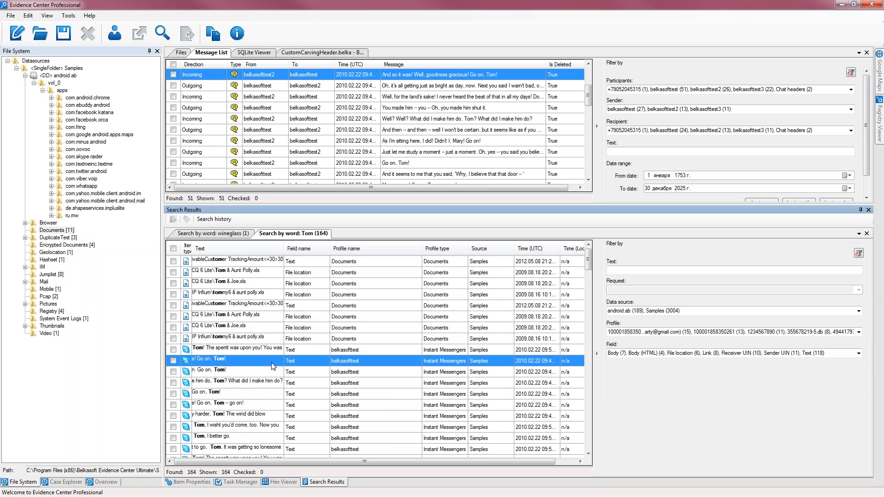
pyautogui.scroll(-4, 274, 367)
pyautogui.scroll(-10, 227, 377)
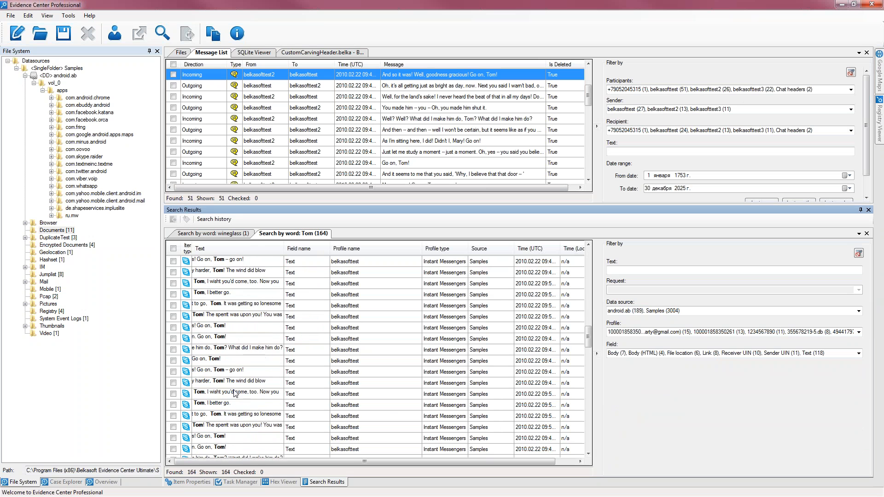
pyautogui.doubleClick(216, 339)
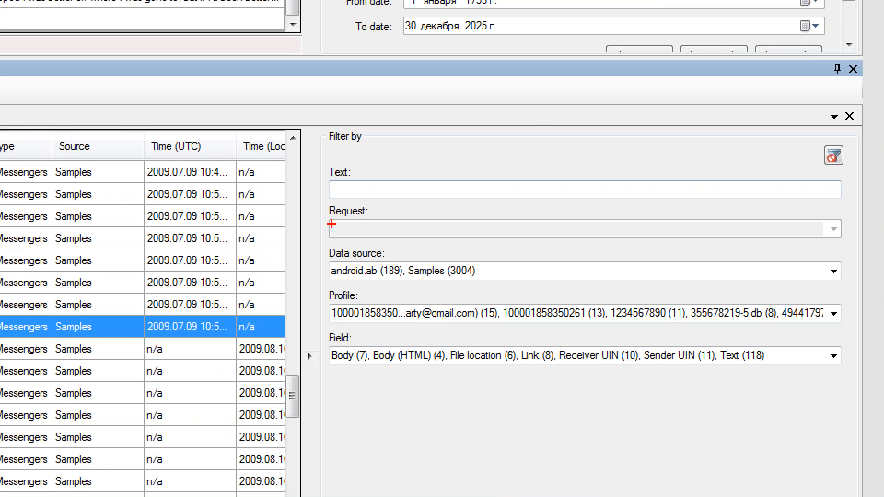
# Filter the search results by field so that only File location hits are included
pyautogui.moveTo(337, 286)
pyautogui.mouseDown()
pyautogui.moveTo(539, 288)
pyautogui.moveTo(339, 236)
pyautogui.moveTo(330, 289)
pyautogui.mouseUp()
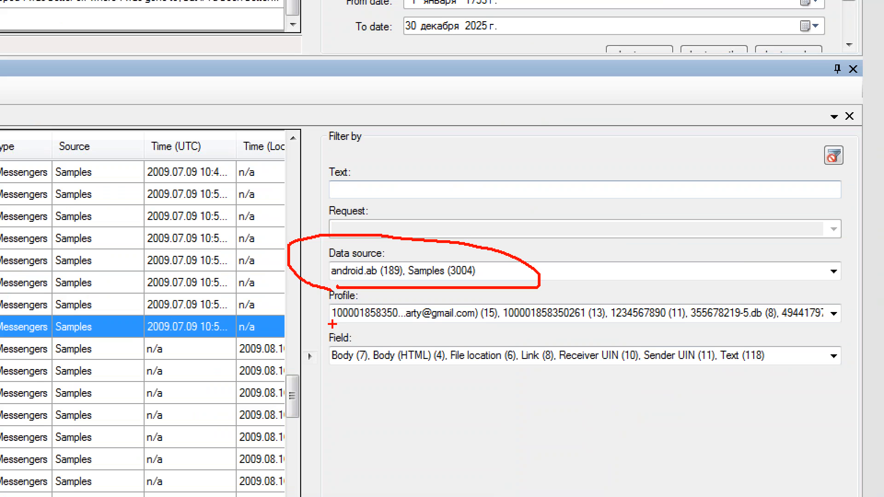
pyautogui.moveTo(356, 333)
pyautogui.mouseDown()
pyautogui.moveTo(256, 339)
pyautogui.moveTo(396, 390)
pyautogui.mouseUp()
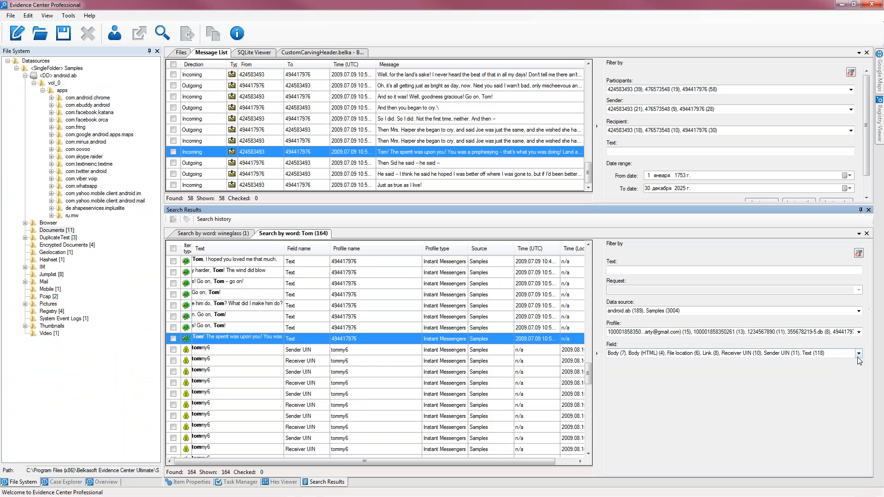
pyautogui.click(833, 356)
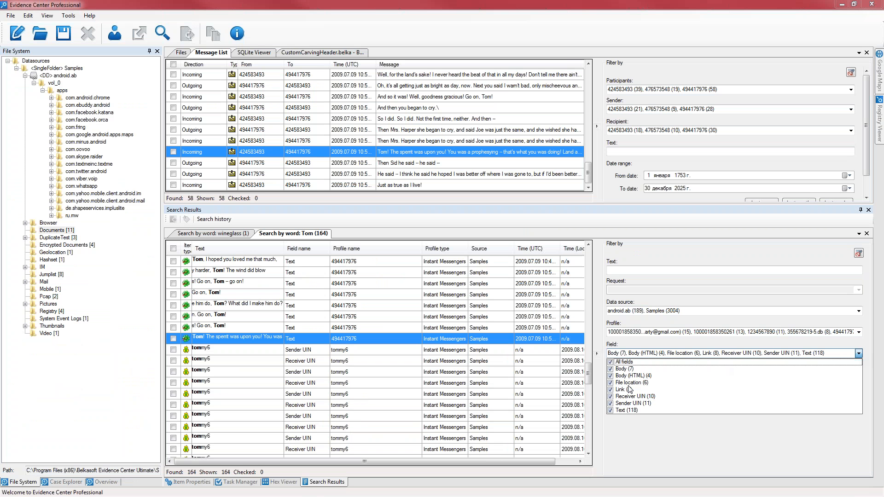
pyautogui.click(611, 362)
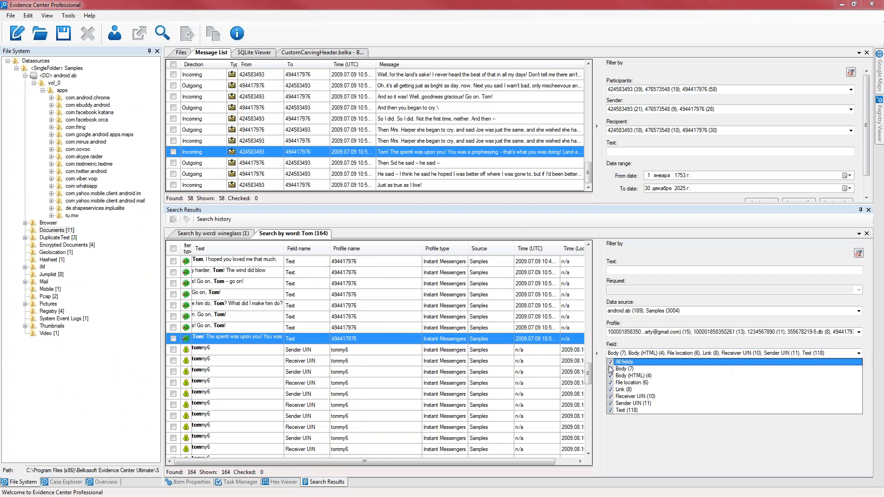
pyautogui.click(610, 383)
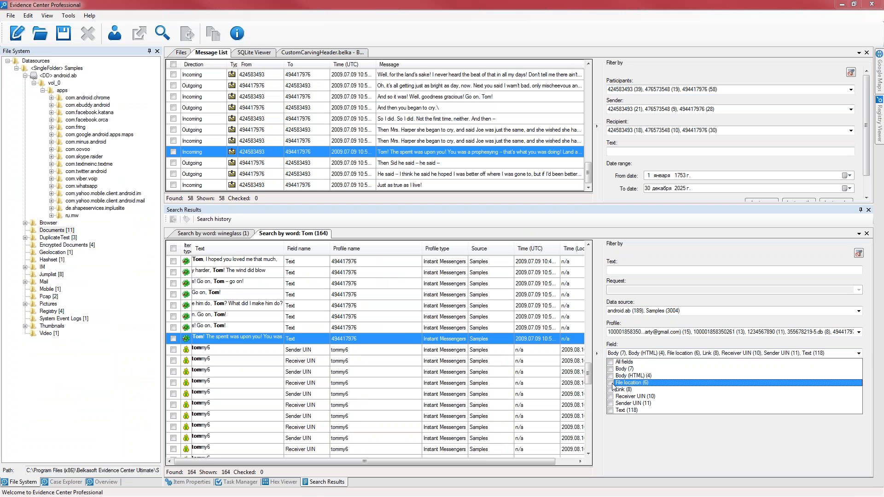
pyautogui.click(624, 443)
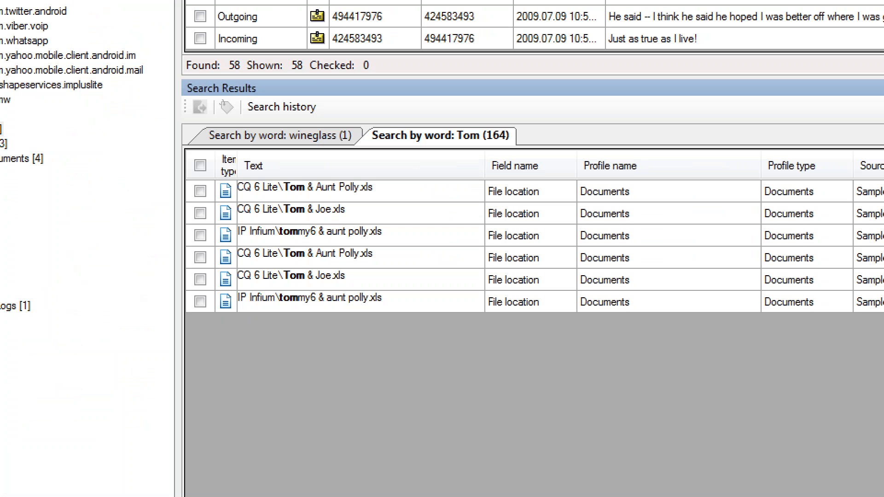
pyautogui.moveTo(258, 320)
pyautogui.mouseDown()
pyautogui.moveTo(389, 314)
pyautogui.moveTo(295, 289)
pyautogui.moveTo(272, 325)
pyautogui.mouseUp()
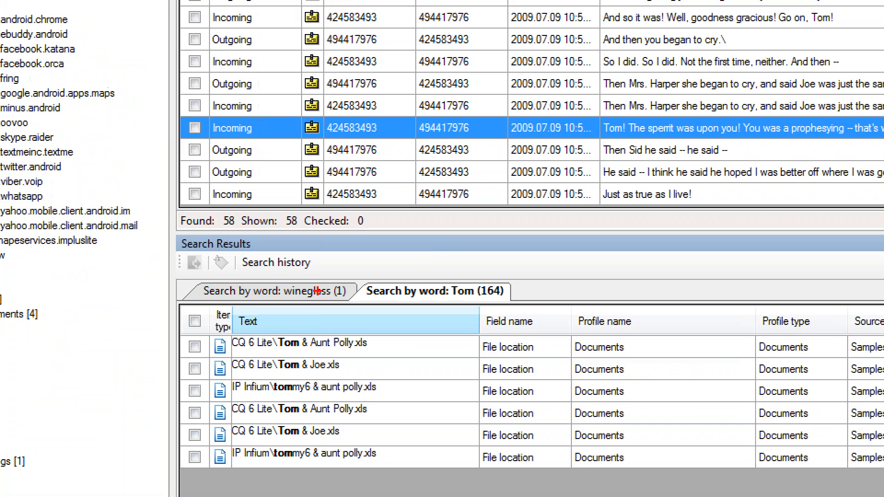
pyautogui.moveTo(230, 227); pyautogui.dragTo(191, 227)
pyautogui.moveTo(233, 279)
pyautogui.mouseDown()
pyautogui.moveTo(311, 308)
pyautogui.moveTo(317, 275)
pyautogui.mouseUp()
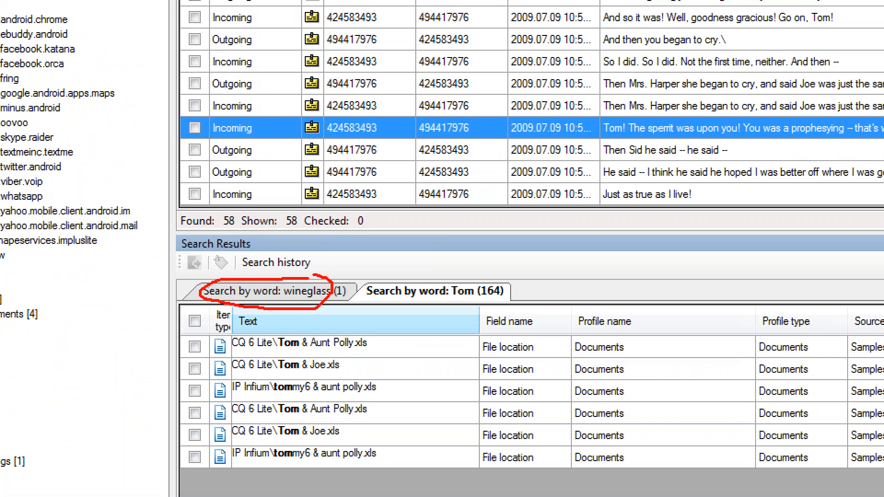
pyautogui.moveTo(404, 276)
pyautogui.mouseDown()
pyautogui.moveTo(375, 281)
pyautogui.moveTo(428, 314)
pyautogui.moveTo(355, 275)
pyautogui.mouseUp()
pyautogui.press('Escape')
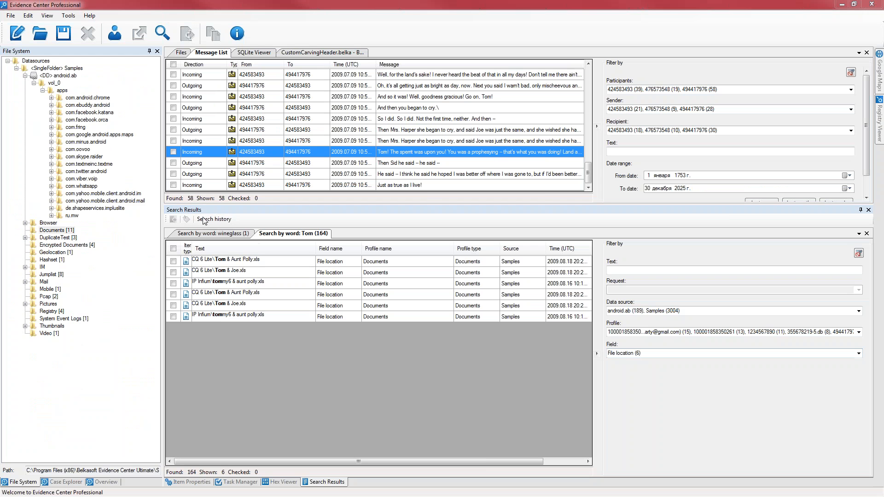
# Open the search history, review the past requests and the option to update their results, and close it
pyautogui.click(204, 219)
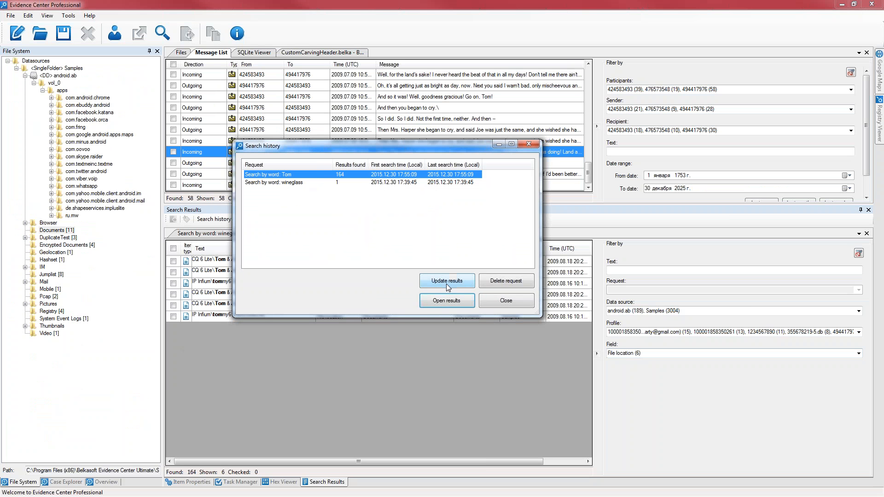
pyautogui.hotkey('ctrl', '1')
pyautogui.click(467, 290)
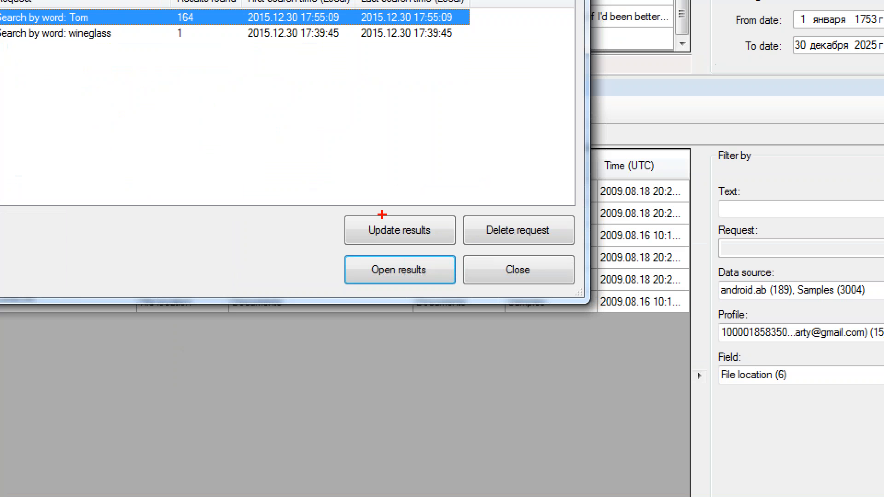
pyautogui.moveTo(382, 211)
pyautogui.mouseDown()
pyautogui.moveTo(331, 218)
pyautogui.moveTo(371, 257)
pyautogui.moveTo(437, 197)
pyautogui.moveTo(382, 209)
pyautogui.mouseUp()
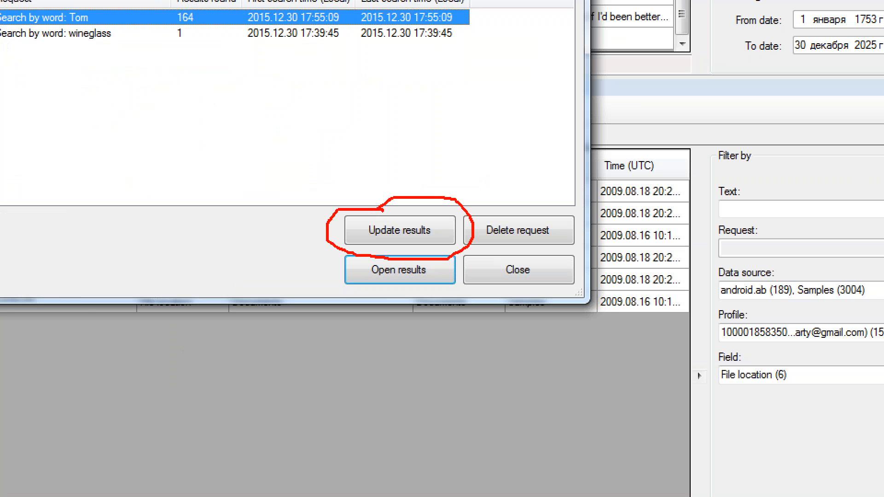
pyautogui.press('Escape')
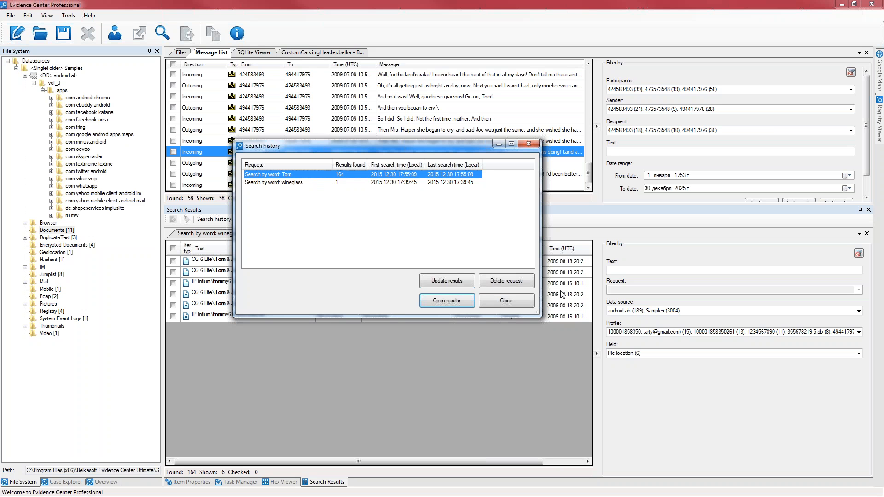
pyautogui.click(507, 300)
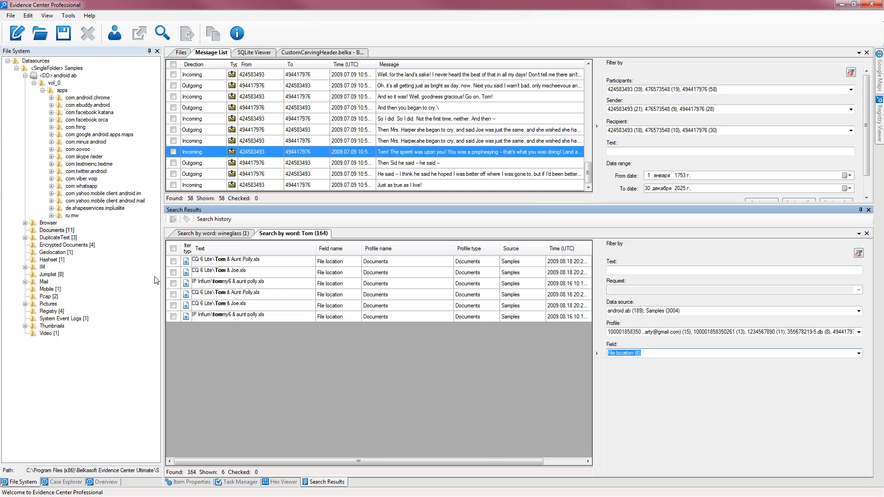
# Check the second and fourth spreadsheet hits and review the report, bookmark and copy actions offered for them
pyautogui.click(174, 274)
pyautogui.click(173, 272)
pyautogui.click(174, 294)
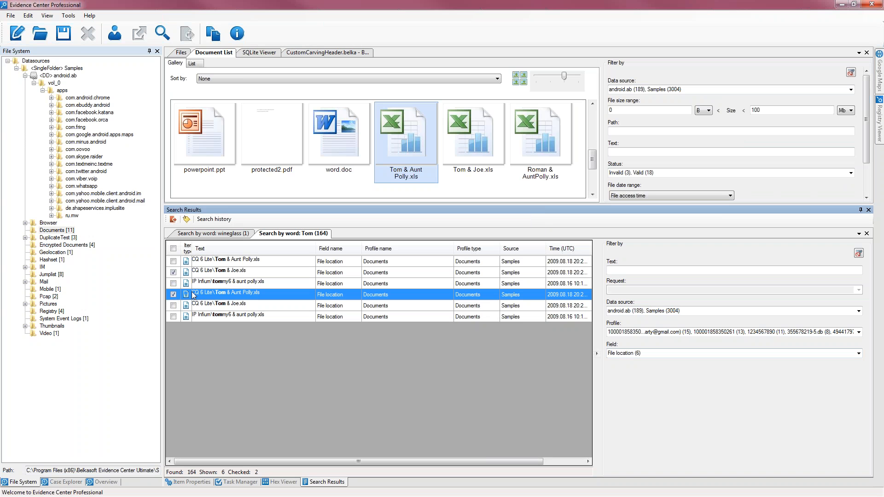
pyautogui.rightClick(192, 295)
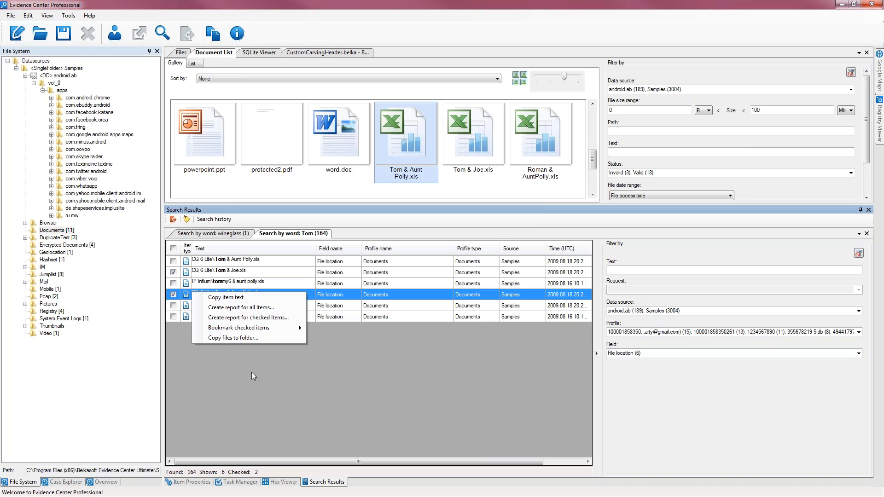
pyautogui.click(268, 409)
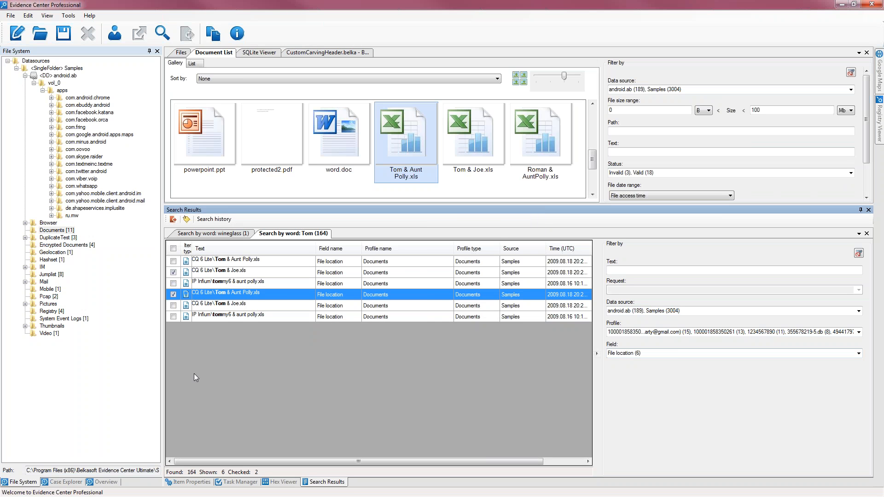
pyautogui.hotkey('alt', 'Tab')
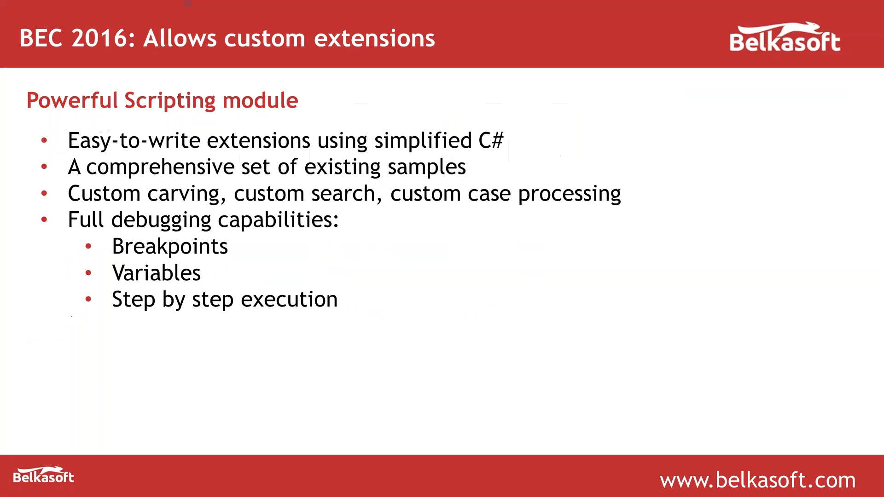
pyautogui.click(186, 363)
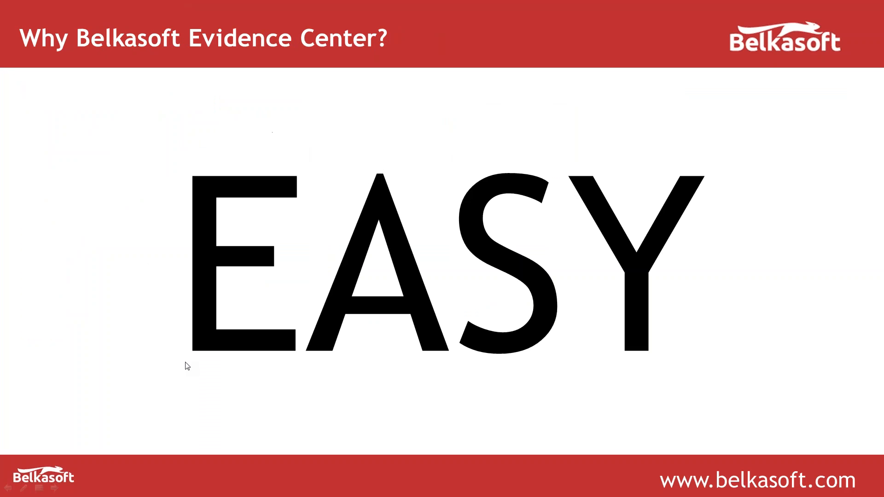